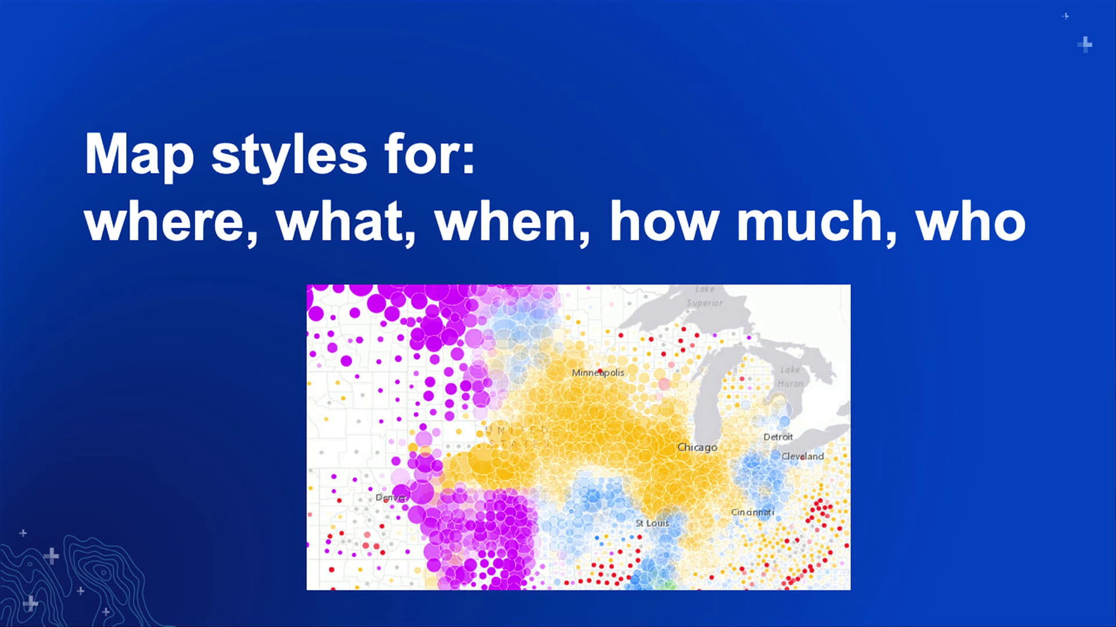
Examine how the Sonic Coast to Coast map draws restaurants from the Oklahoma City area out to national scale and back.
{"action": "key", "text": "Right"}
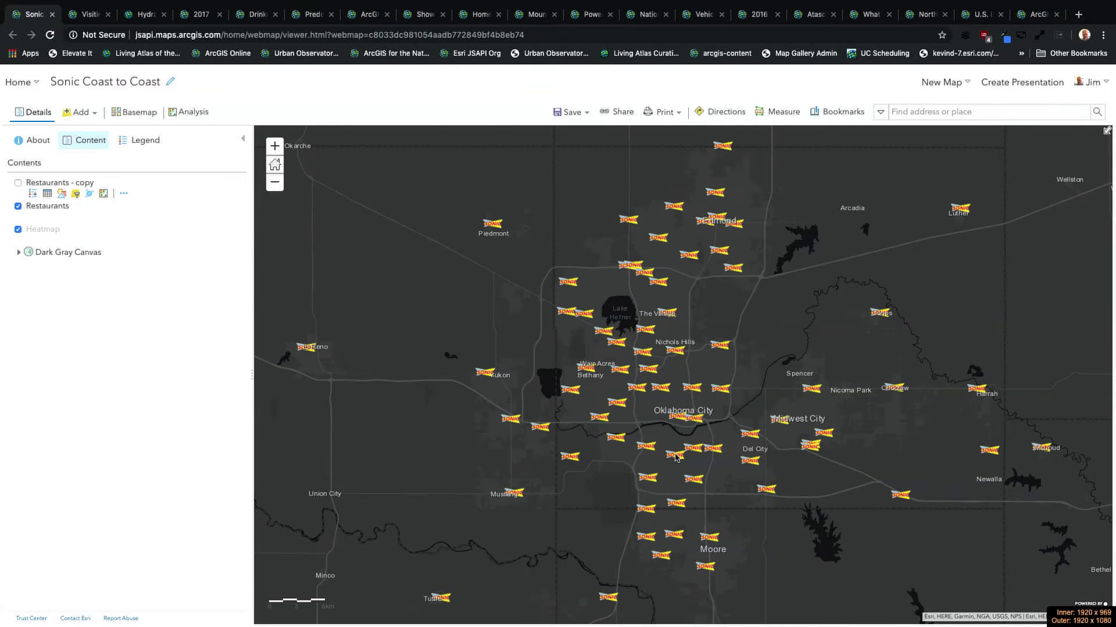
{"action": "left_click", "coordinate": [274, 184]}
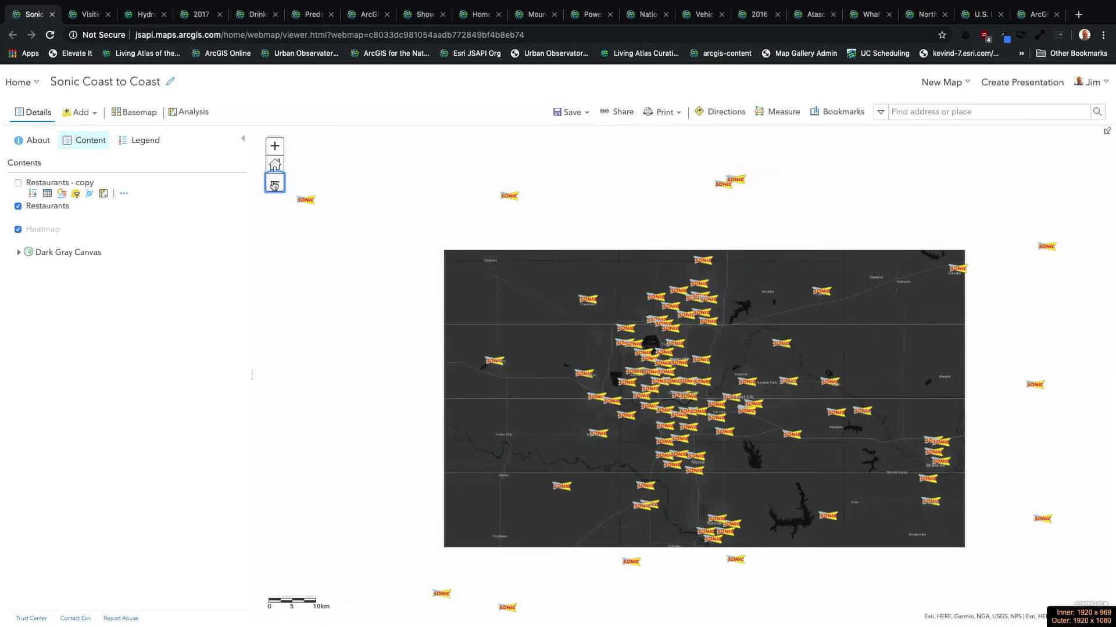
{"action": "left_click", "coordinate": [274, 184]}
{"action": "left_click", "coordinate": [275, 184]}
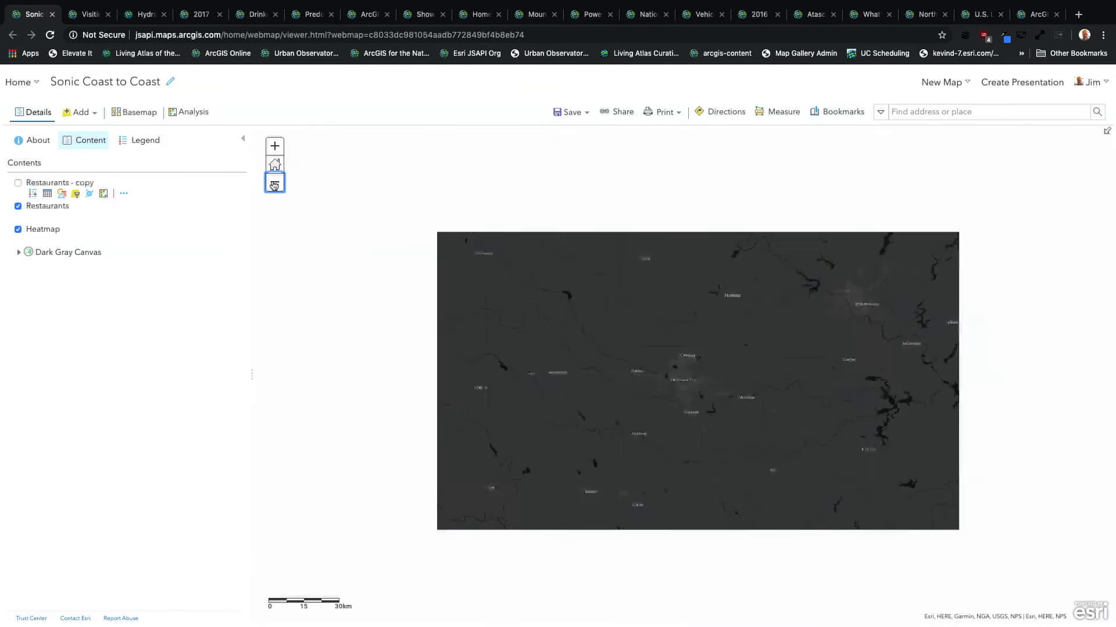
{"action": "left_click", "coordinate": [275, 184]}
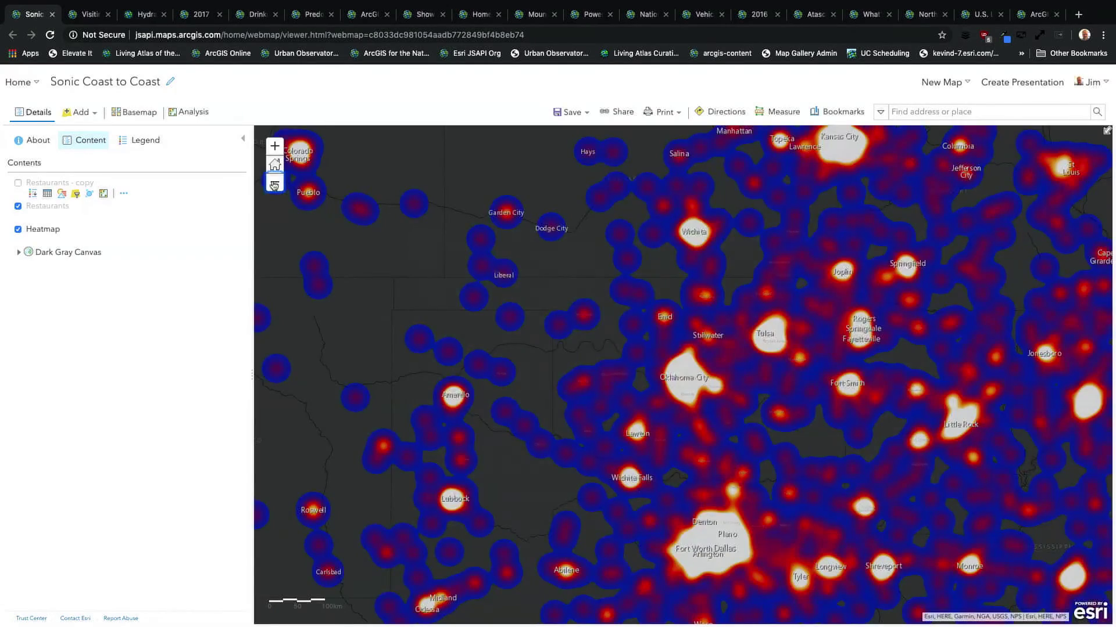
{"action": "left_click", "coordinate": [275, 183]}
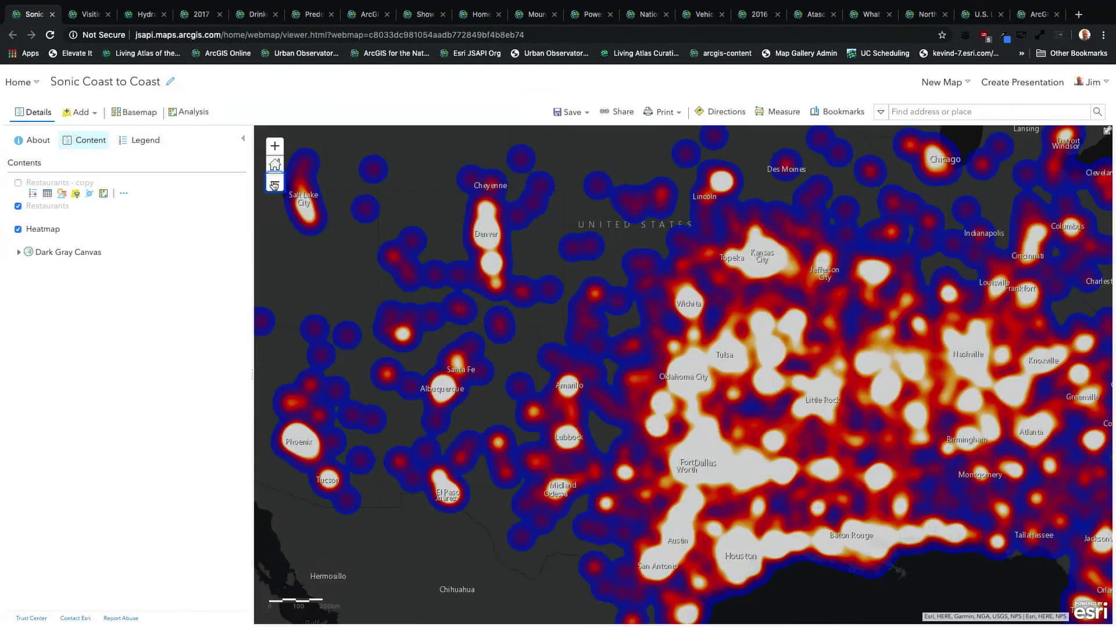
{"action": "left_click", "coordinate": [274, 185]}
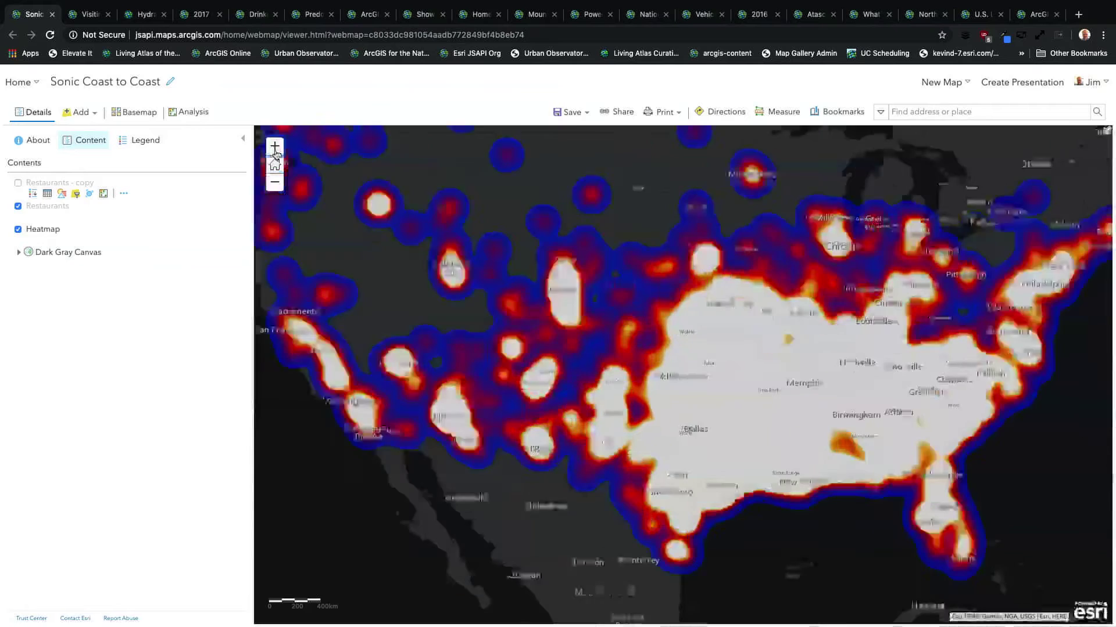
{"action": "left_click", "coordinate": [275, 147]}
{"action": "left_click", "coordinate": [274, 147]}
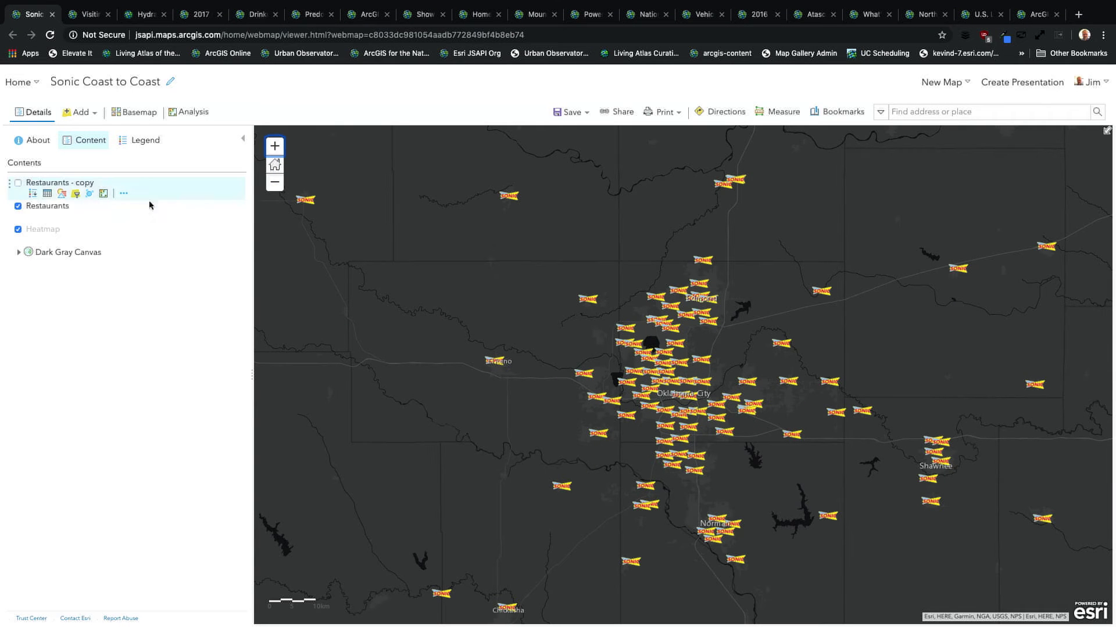
{"action": "mouse_move", "coordinate": [26, 207]}
{"action": "left_click", "coordinate": [275, 146]}
{"action": "mouse_move", "coordinate": [184, 252]}
{"action": "mouse_move", "coordinate": [72, 210]}
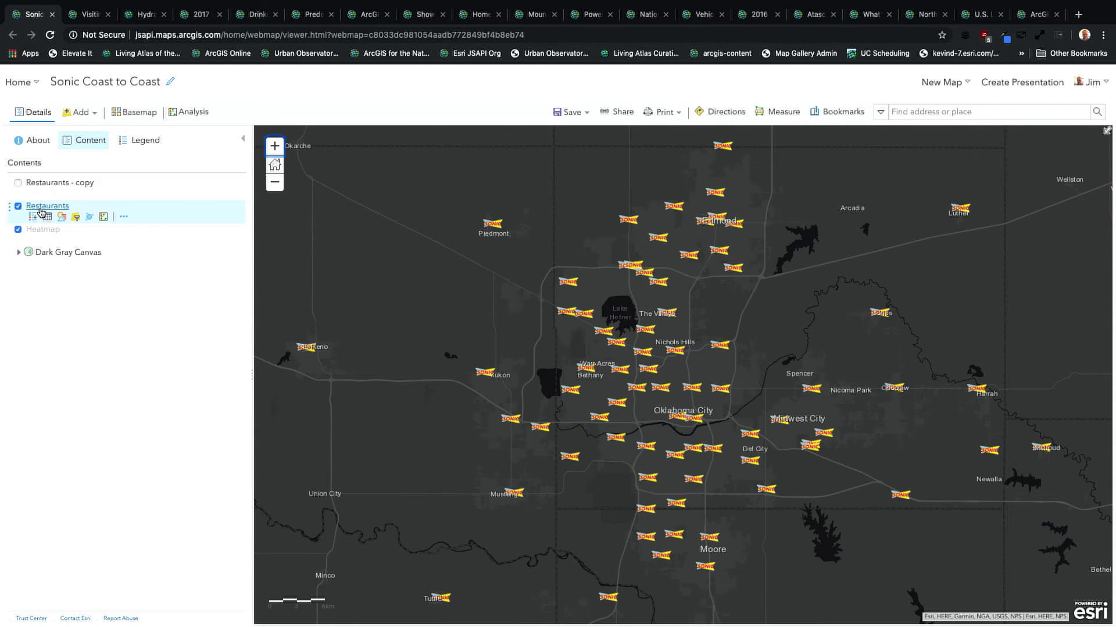
Hide the Restaurants layer, show Restaurants - copy instead, and open its style settings.
{"action": "left_click", "coordinate": [18, 206]}
{"action": "left_click", "coordinate": [18, 183]}
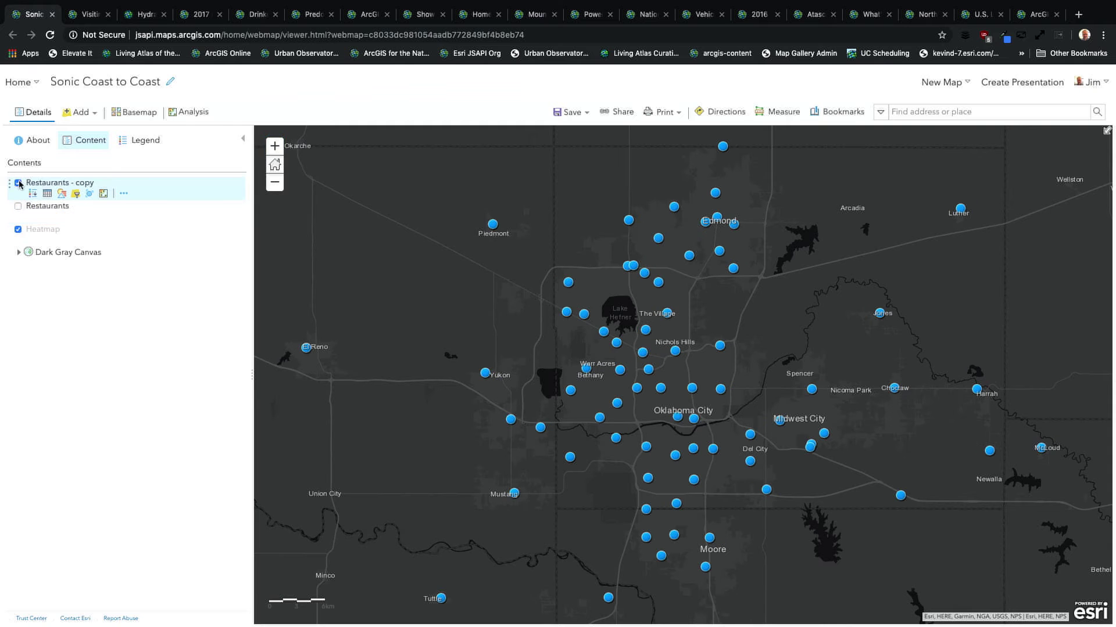
{"action": "left_click", "coordinate": [64, 195]}
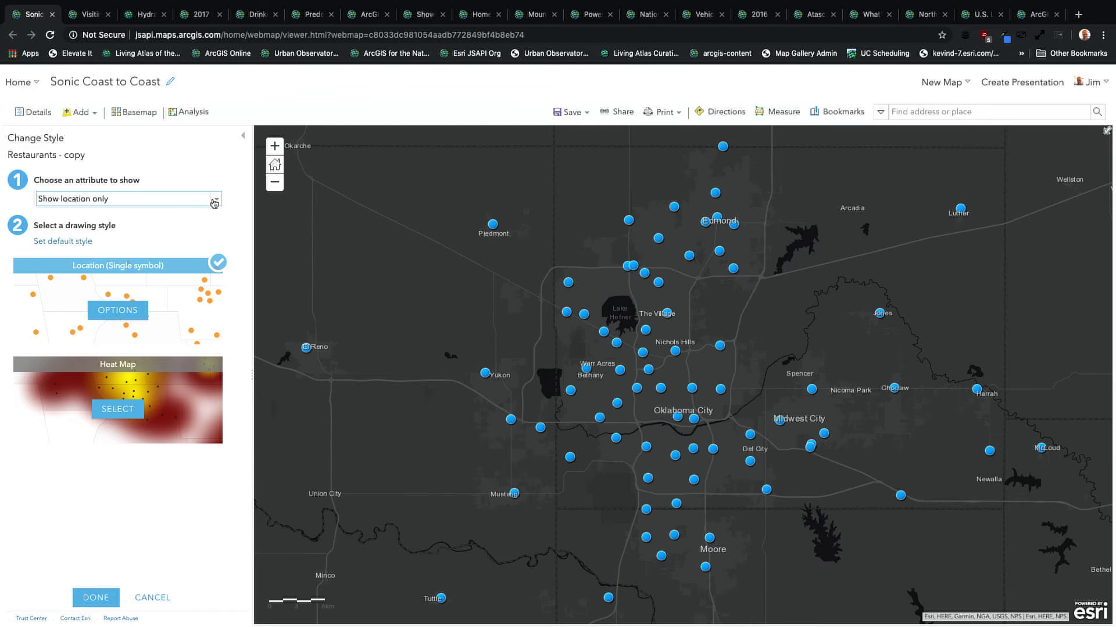
Review the attribute choices and preview the Heat Map style on Restaurants - copy, returning to Location (Single symbol).
{"action": "left_click", "coordinate": [214, 201]}
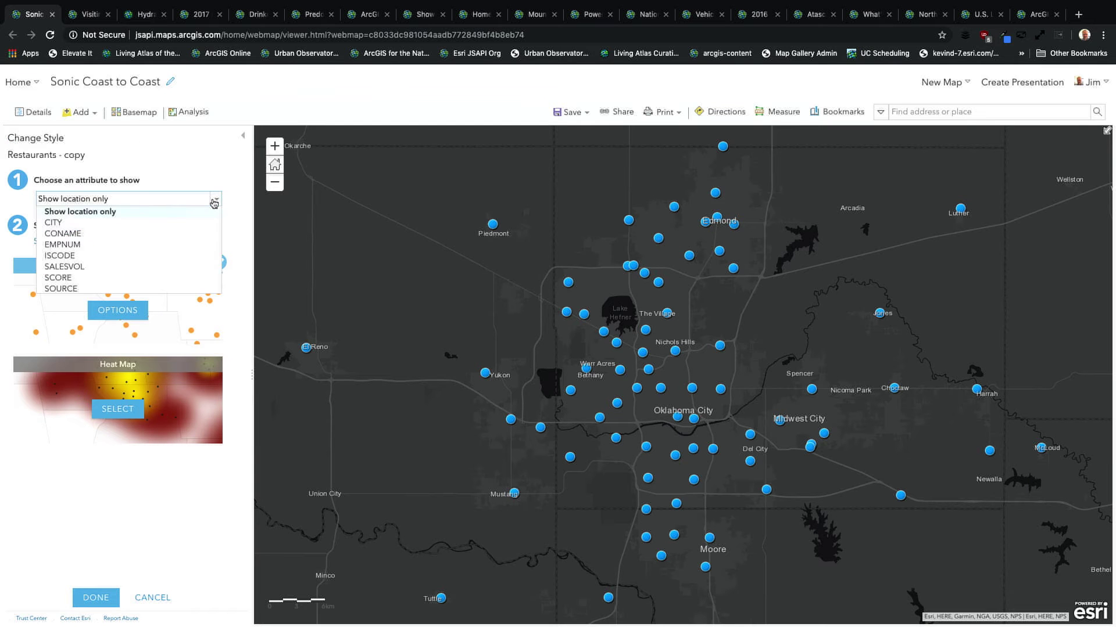
{"action": "left_click", "coordinate": [89, 182]}
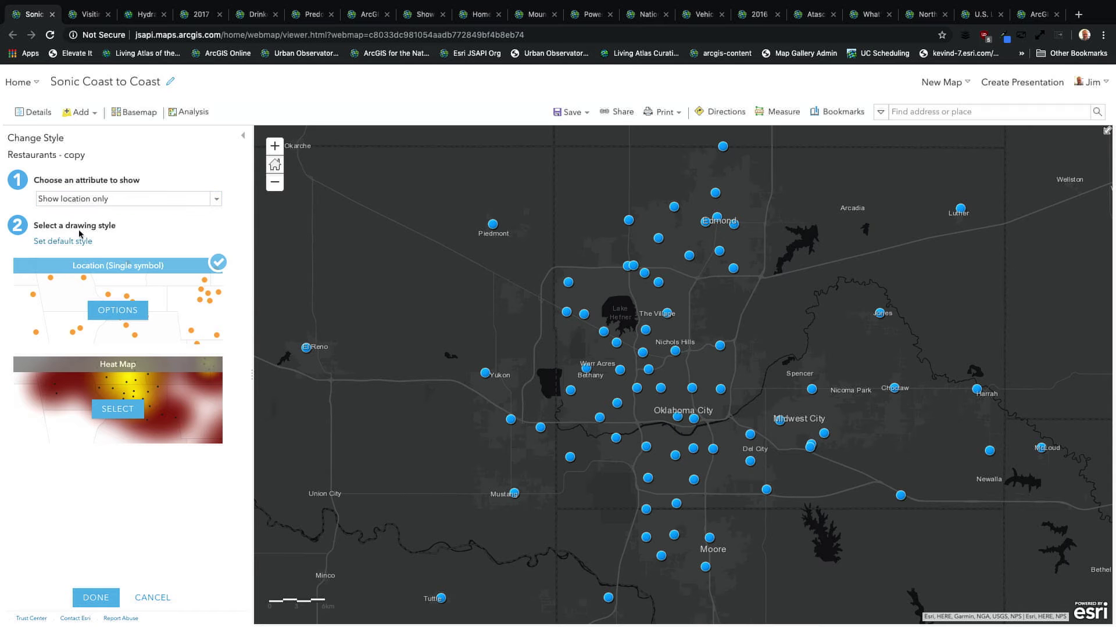
{"action": "left_click", "coordinate": [117, 410]}
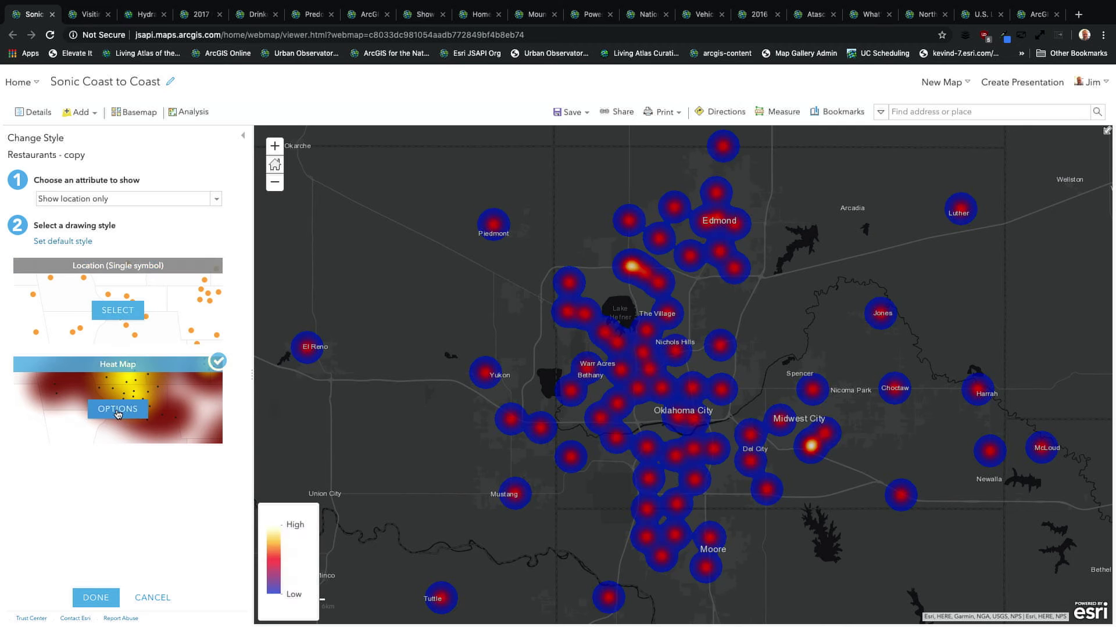
{"action": "left_click", "coordinate": [118, 312]}
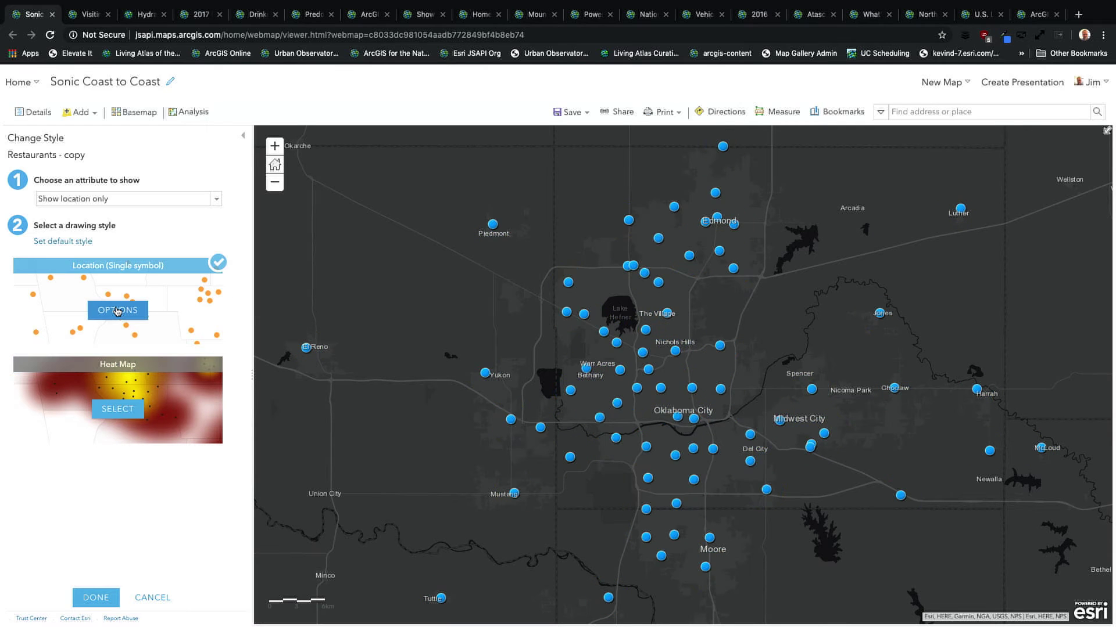
{"action": "left_click", "coordinate": [117, 409]}
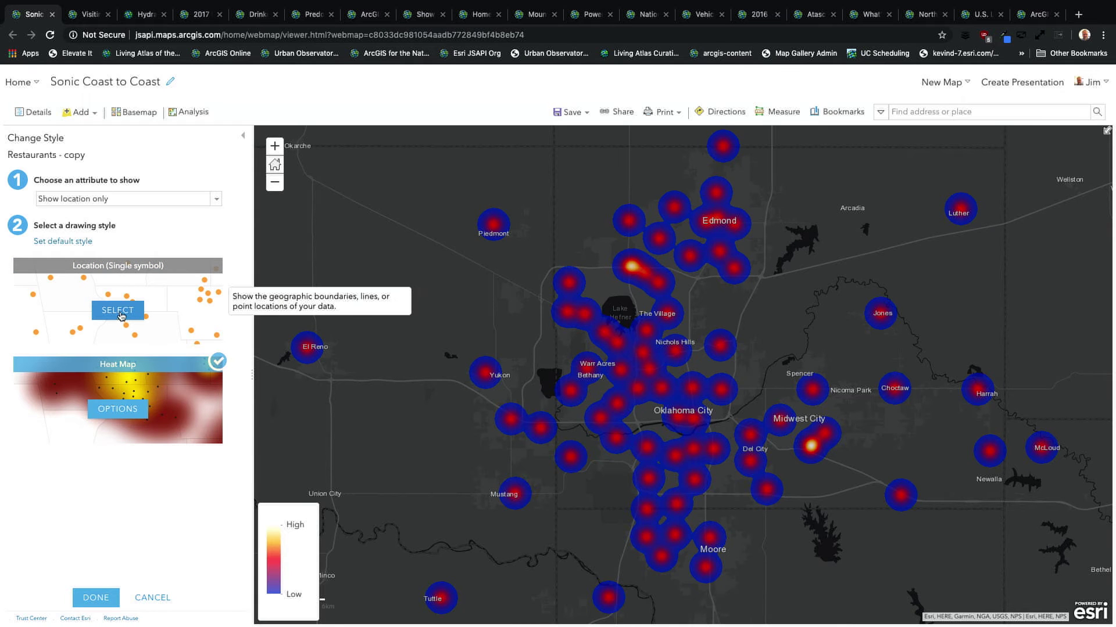
{"action": "left_click", "coordinate": [119, 313]}
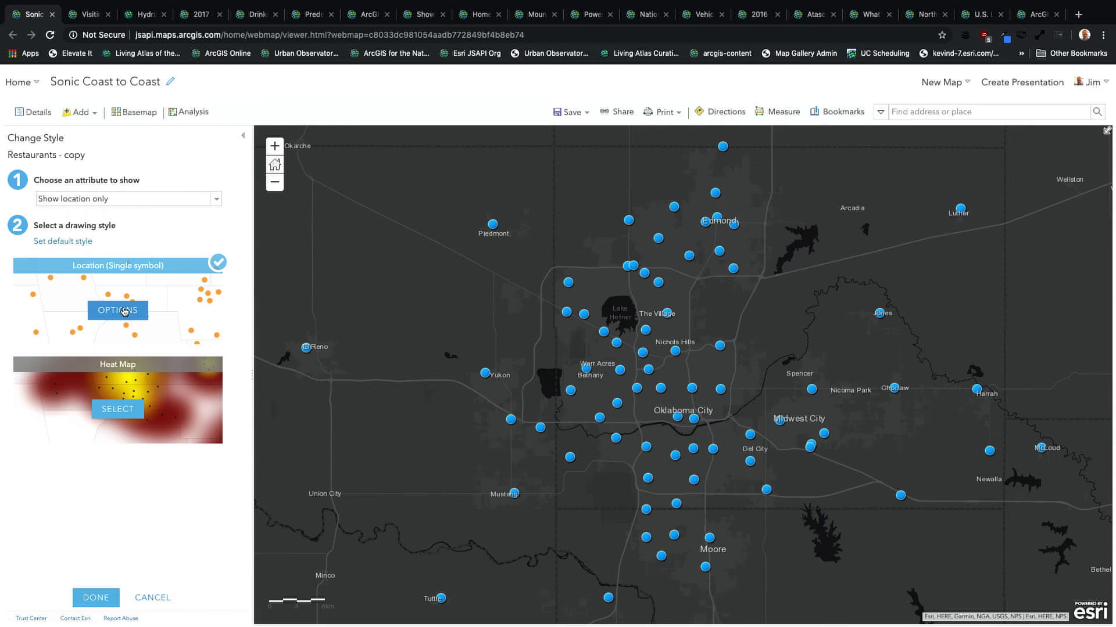
In the single-symbol options, open the symbol editor, choose the Cartographic symbol set and show the custom image URL entry.
{"action": "left_click", "coordinate": [123, 312]}
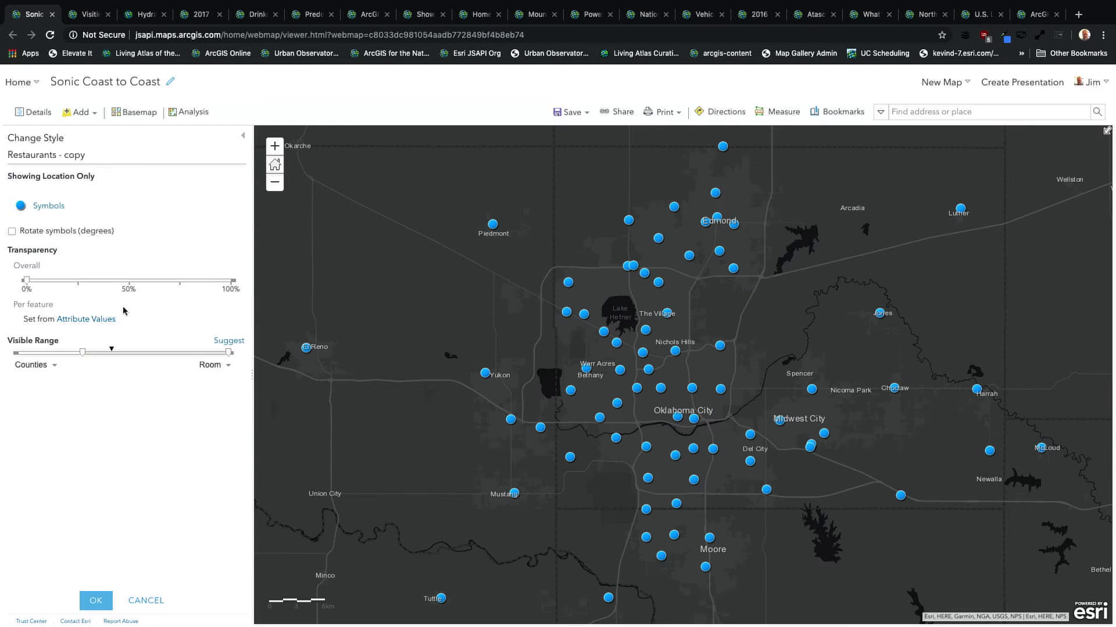
{"action": "left_click", "coordinate": [50, 206]}
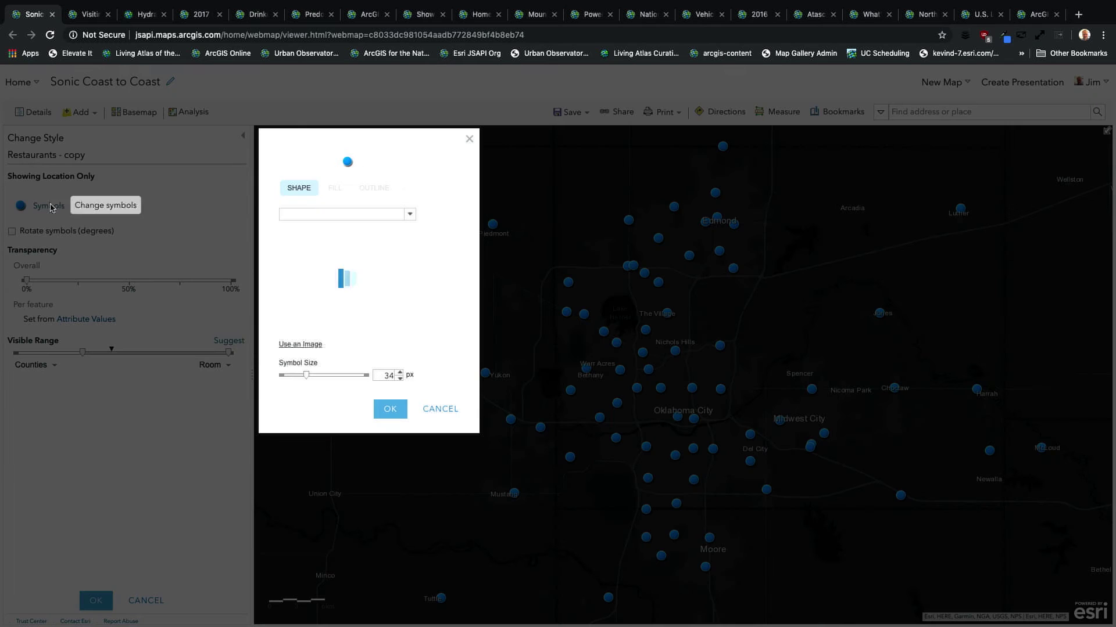
{"action": "left_click", "coordinate": [409, 214]}
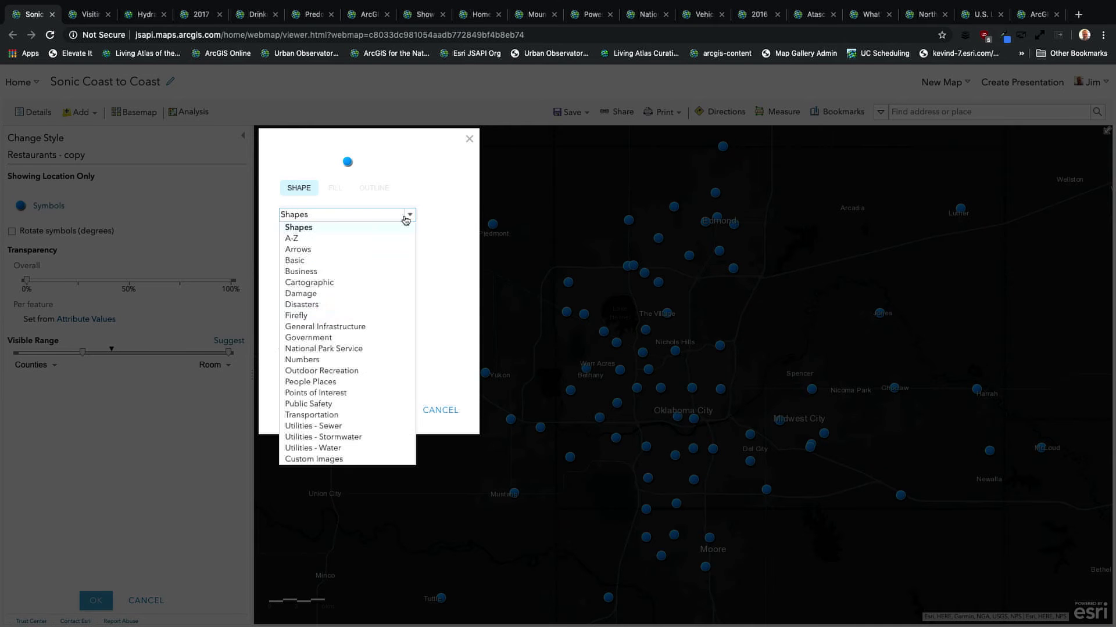
{"action": "left_click", "coordinate": [379, 285]}
{"action": "left_click", "coordinate": [312, 347]}
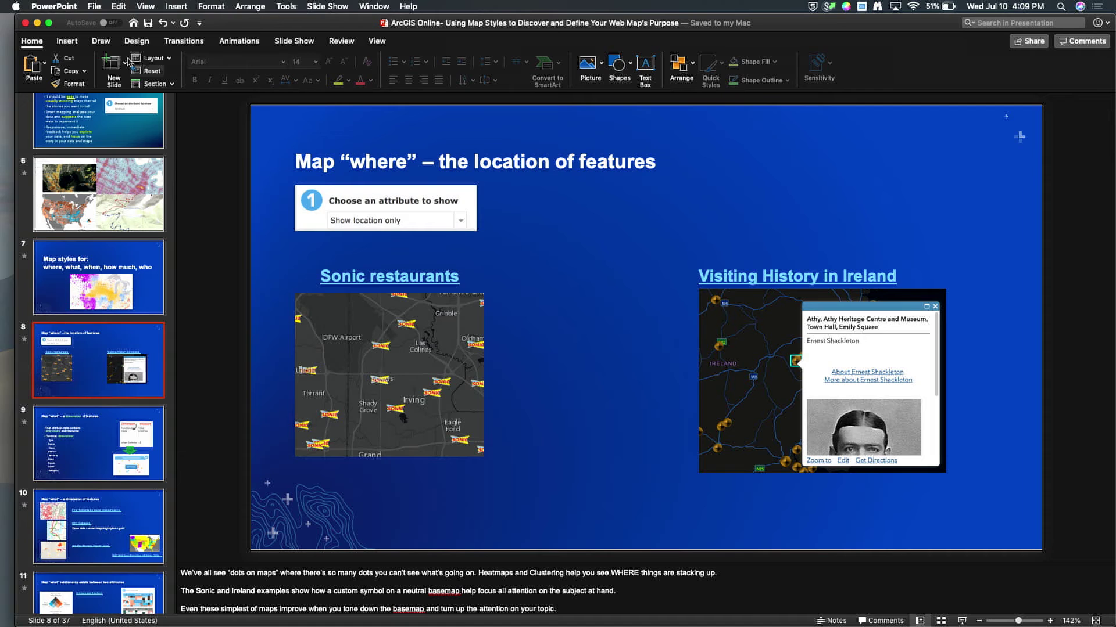
Minimize PowerPoint, expand the Images stack on the desktop to view its logo files, and switch back to Chrome.
{"action": "left_click", "coordinate": [36, 23]}
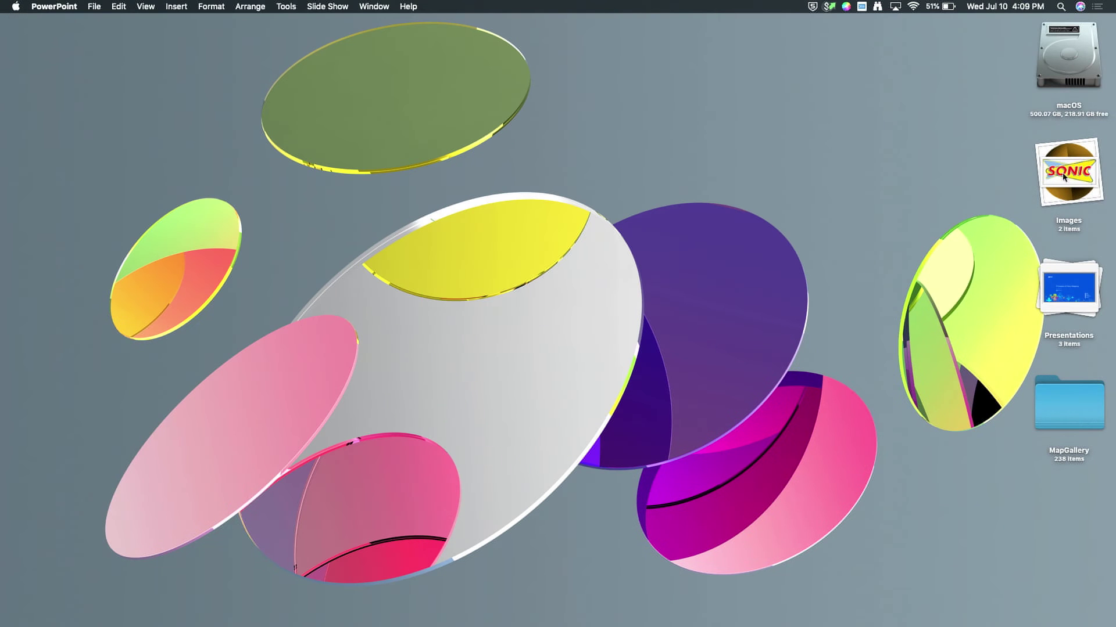
{"action": "left_click", "coordinate": [1064, 177]}
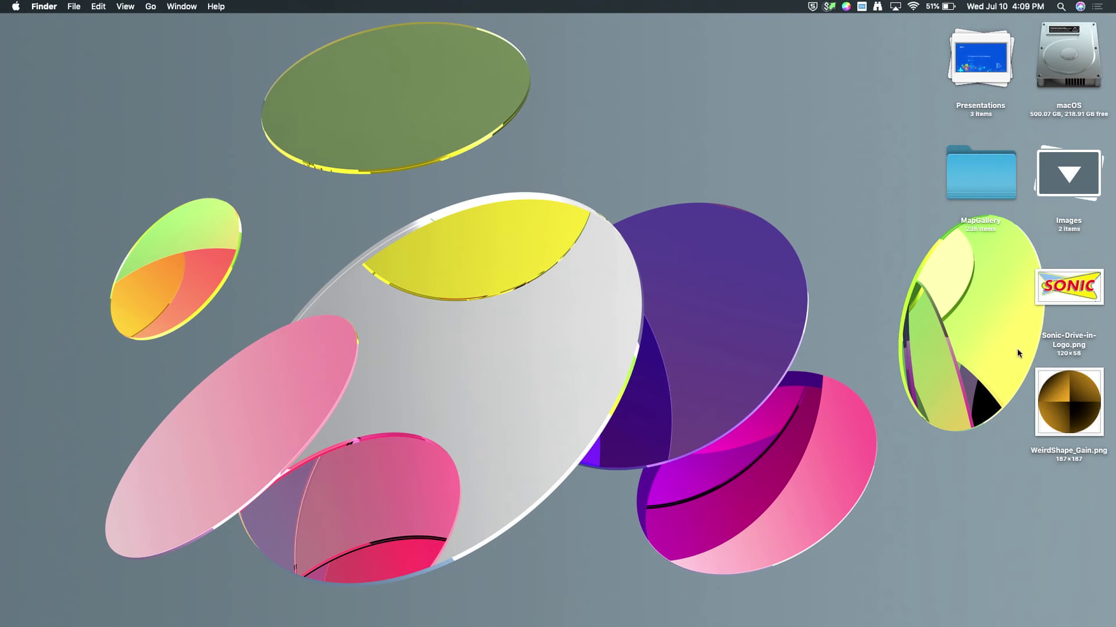
{"action": "key", "text": "super+Tab"}
{"action": "key", "text": "super+Tab"}
{"action": "key", "text": "super+Tab"}
Open jsapi.maps.arcgis.com in a new browser tab and go to the organization site's Content page.
{"action": "key", "text": "super+t"}
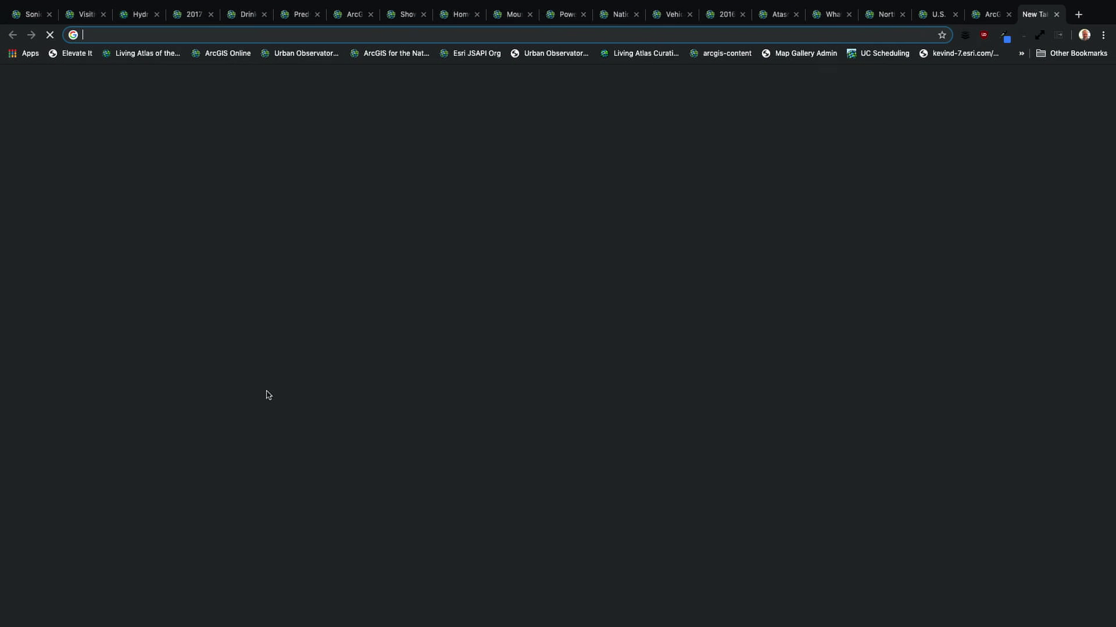
{"action": "left_click", "coordinate": [35, 16]}
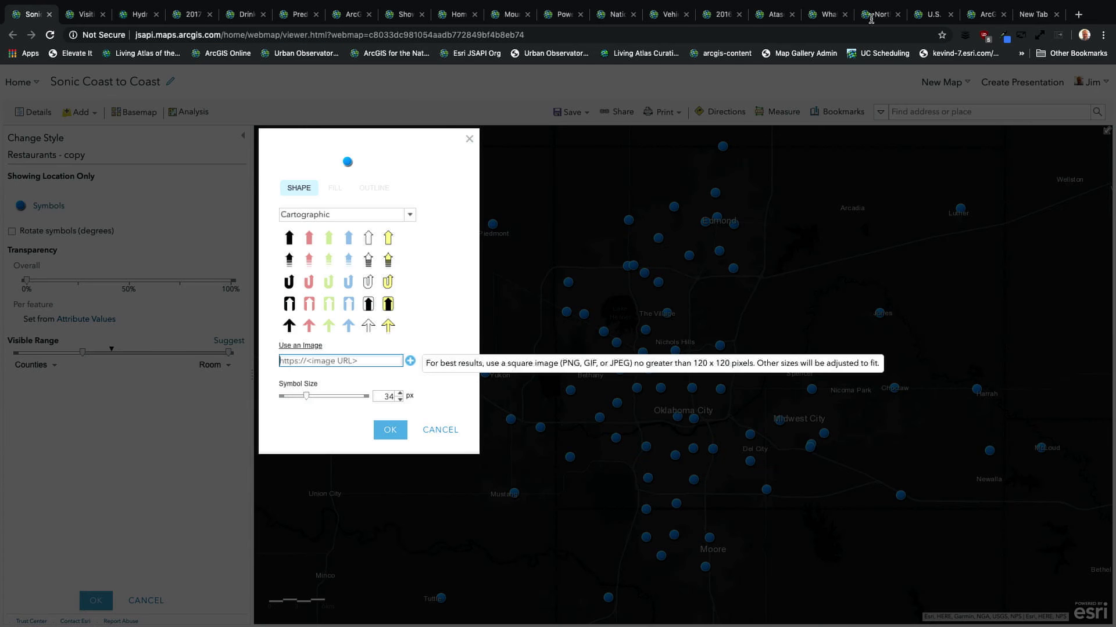
{"action": "left_click", "coordinate": [1036, 16]}
{"action": "type", "text": "jsap"}
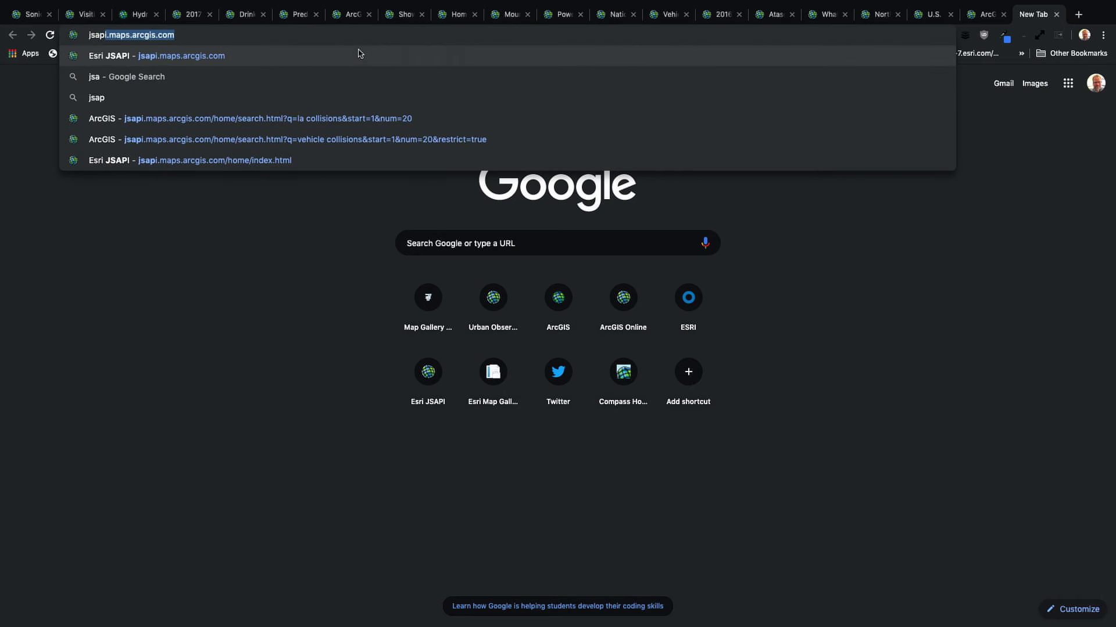
{"action": "key", "text": "Return"}
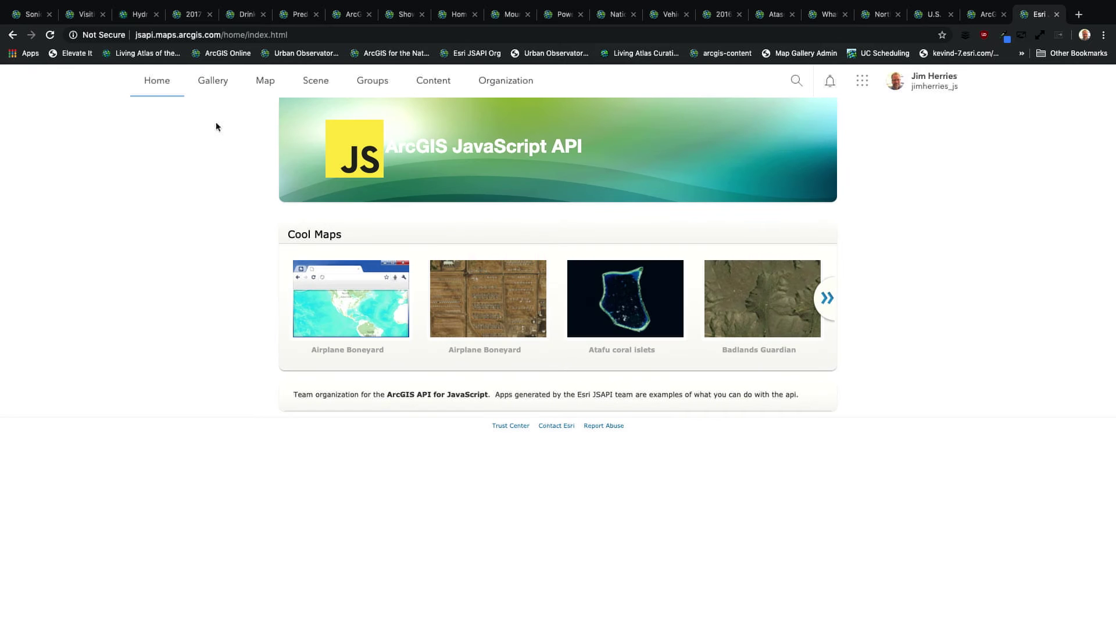
{"action": "left_click", "coordinate": [420, 82]}
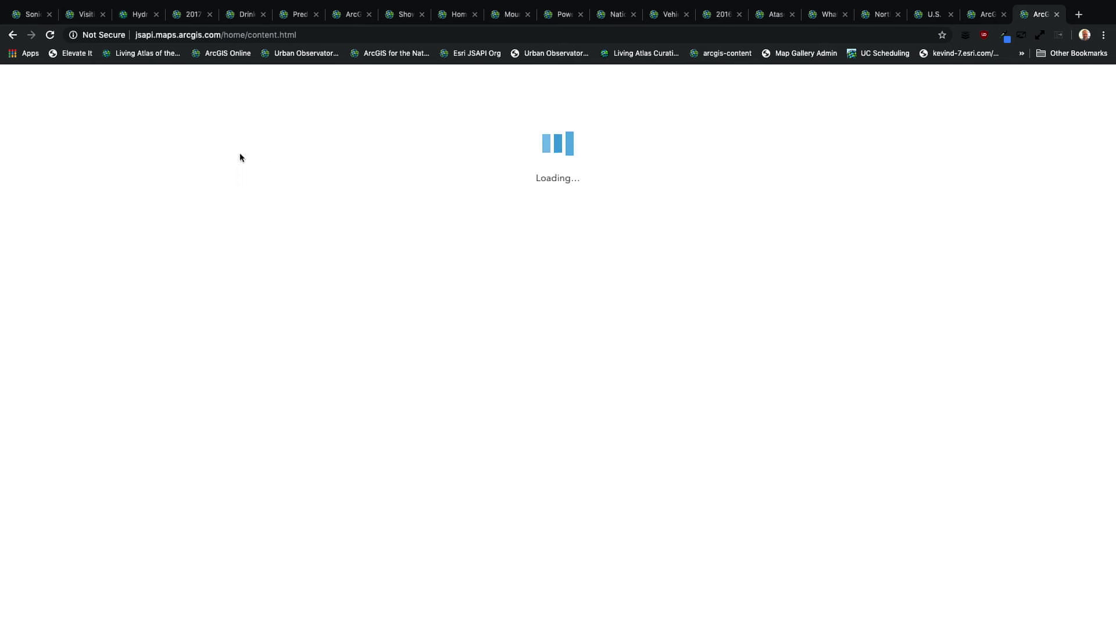
Try to add Sonic-Drive-in-Logo.png from the computer's desktop as a content item, and cancel the upload.
{"action": "left_click", "coordinate": [205, 160]}
{"action": "left_click", "coordinate": [203, 178]}
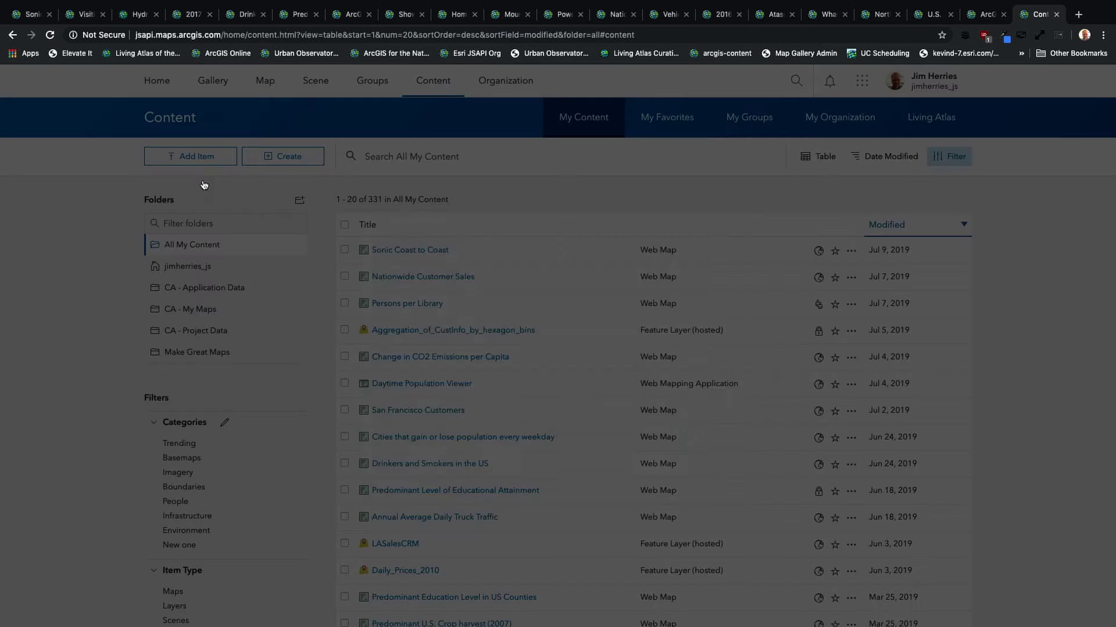
{"action": "left_click", "coordinate": [397, 298]}
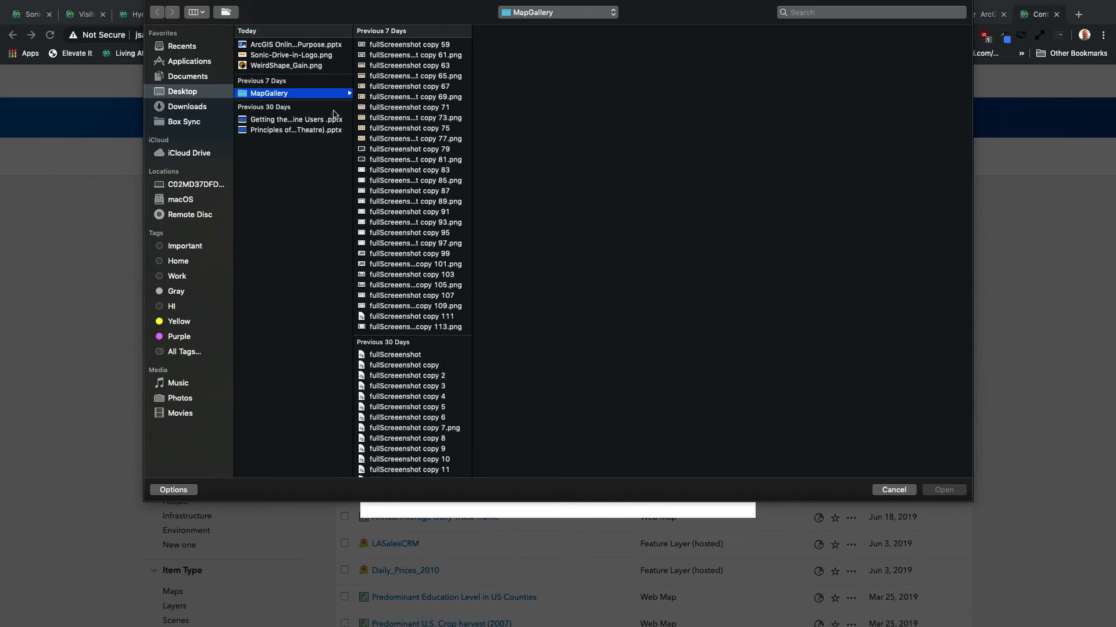
{"action": "left_click", "coordinate": [297, 55]}
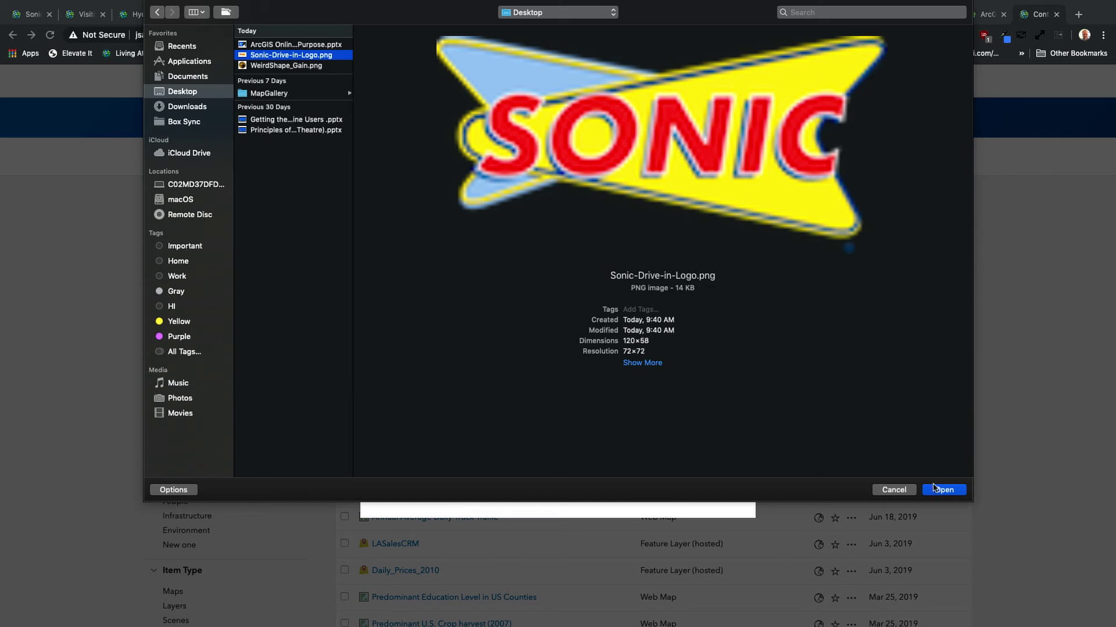
{"action": "left_click", "coordinate": [936, 490]}
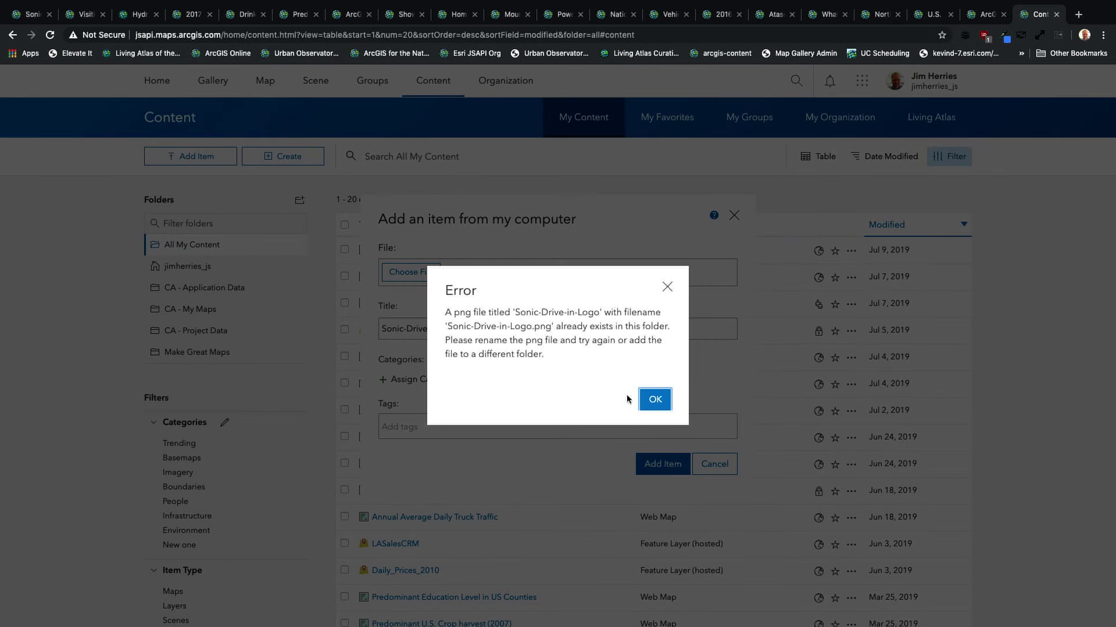
{"action": "left_click", "coordinate": [652, 405]}
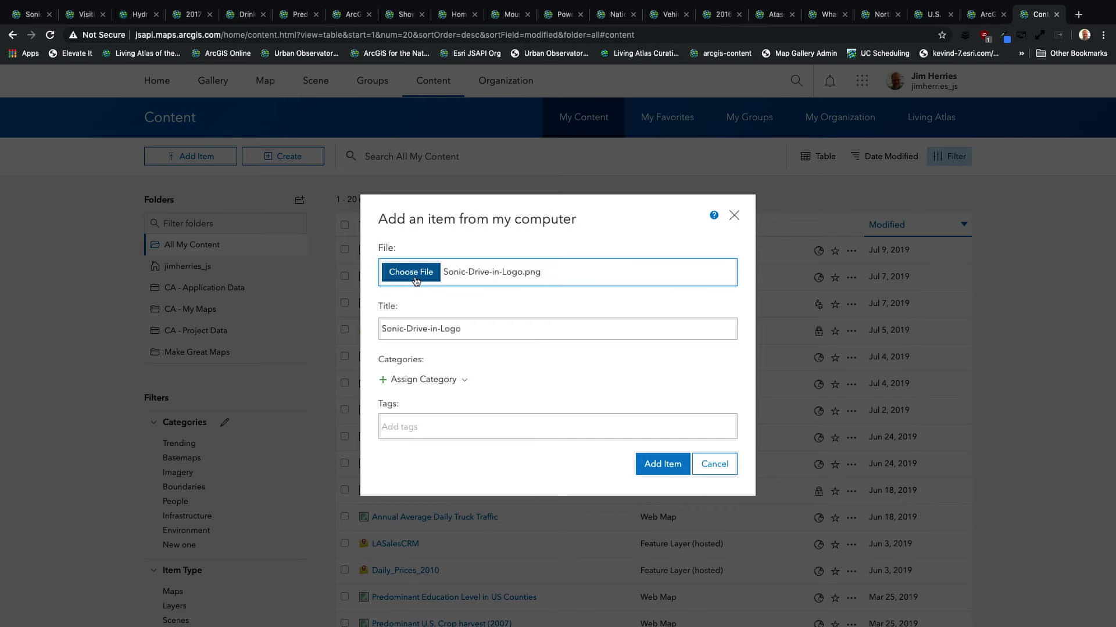
{"action": "left_click", "coordinate": [723, 468]}
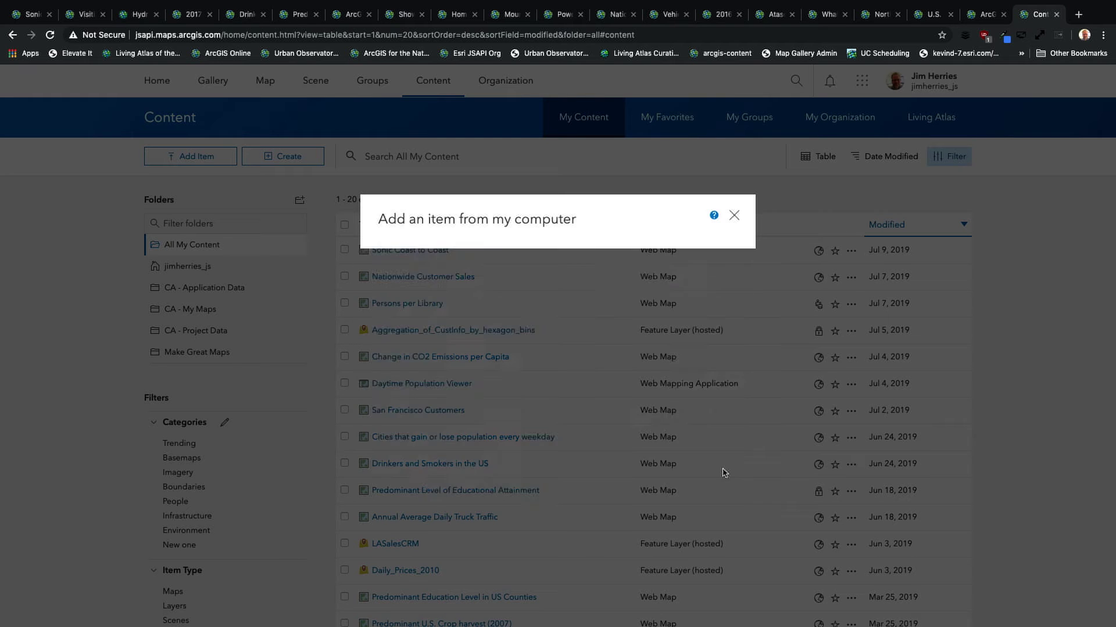
Search All My Content for "sonic".
{"action": "left_click", "coordinate": [398, 157]}
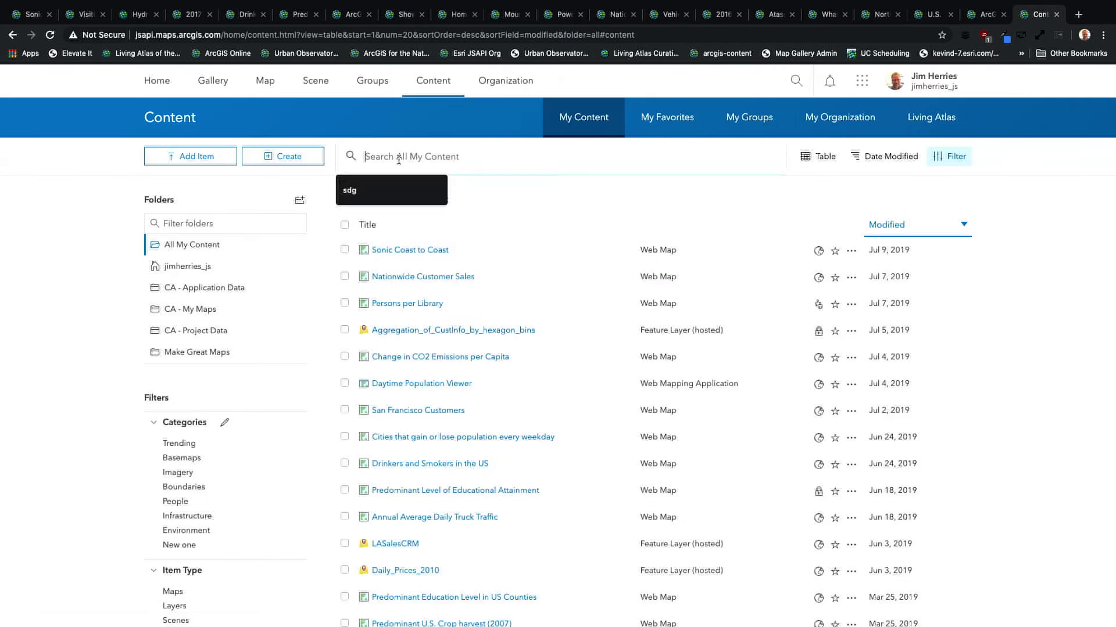
{"action": "type", "text": "sonic"}
{"action": "key", "text": "Return"}
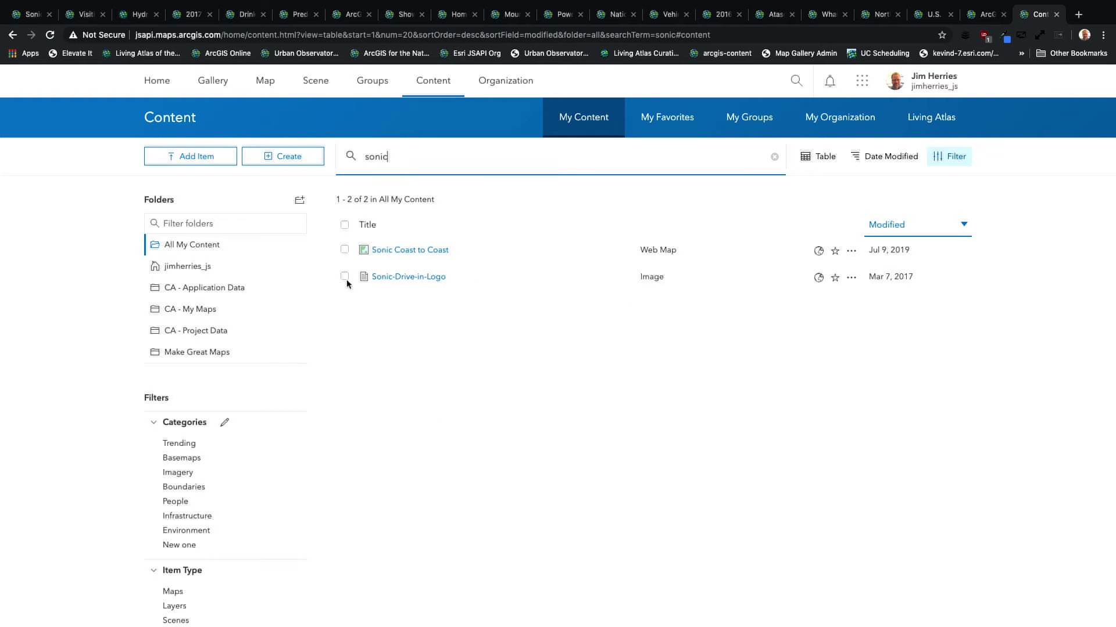
Open the Sonic-Drive-in-Logo image item and review its thumbnail, details and tags.
{"action": "left_click", "coordinate": [386, 277]}
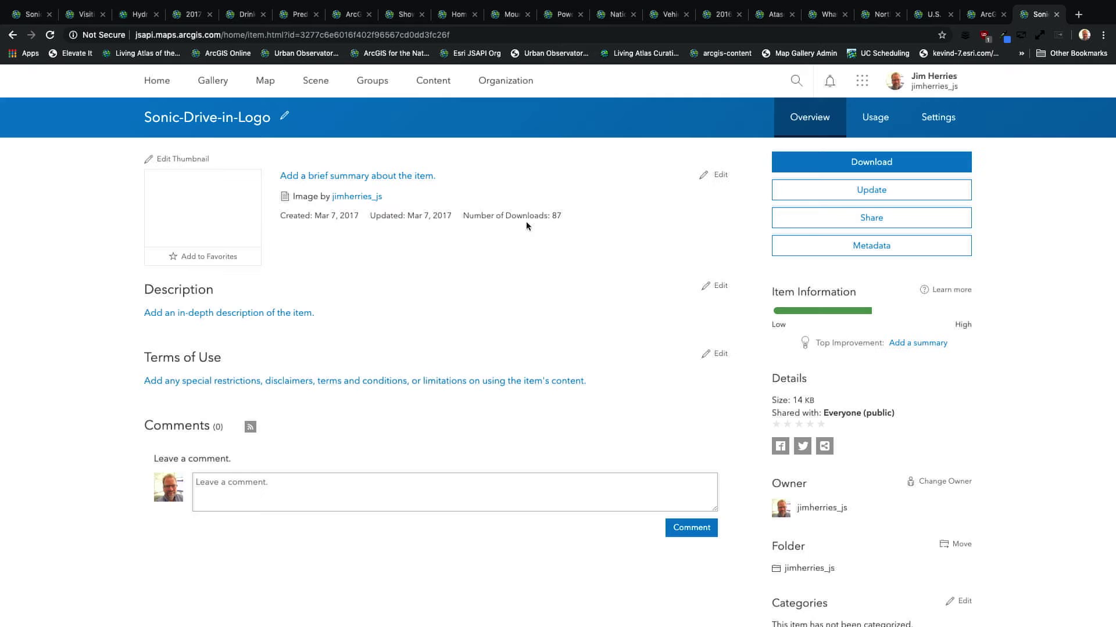
{"action": "scroll", "coordinate": [698, 334], "scroll_direction": "down", "scroll_amount": 4}
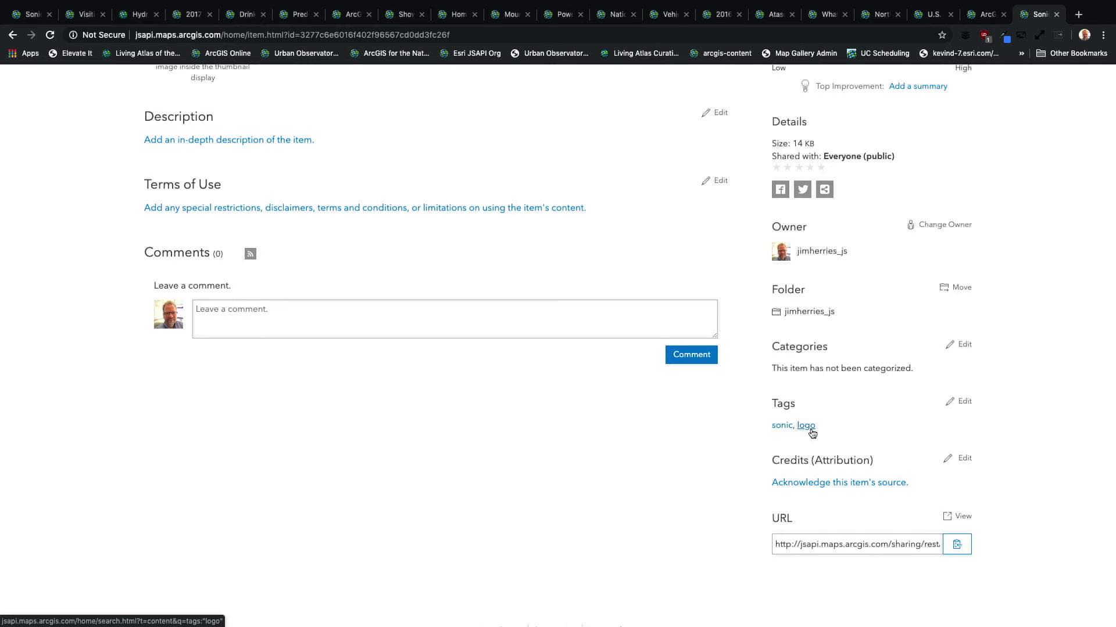
{"action": "scroll", "coordinate": [709, 436], "scroll_direction": "up", "scroll_amount": 5}
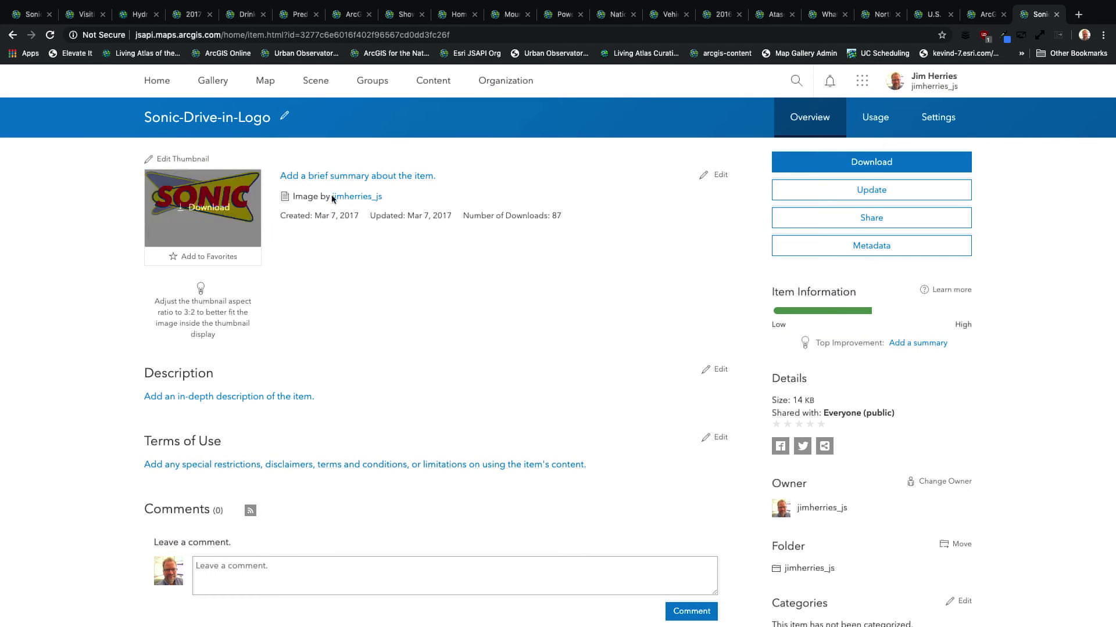
{"action": "scroll", "coordinate": [587, 366], "scroll_direction": "down", "scroll_amount": 5}
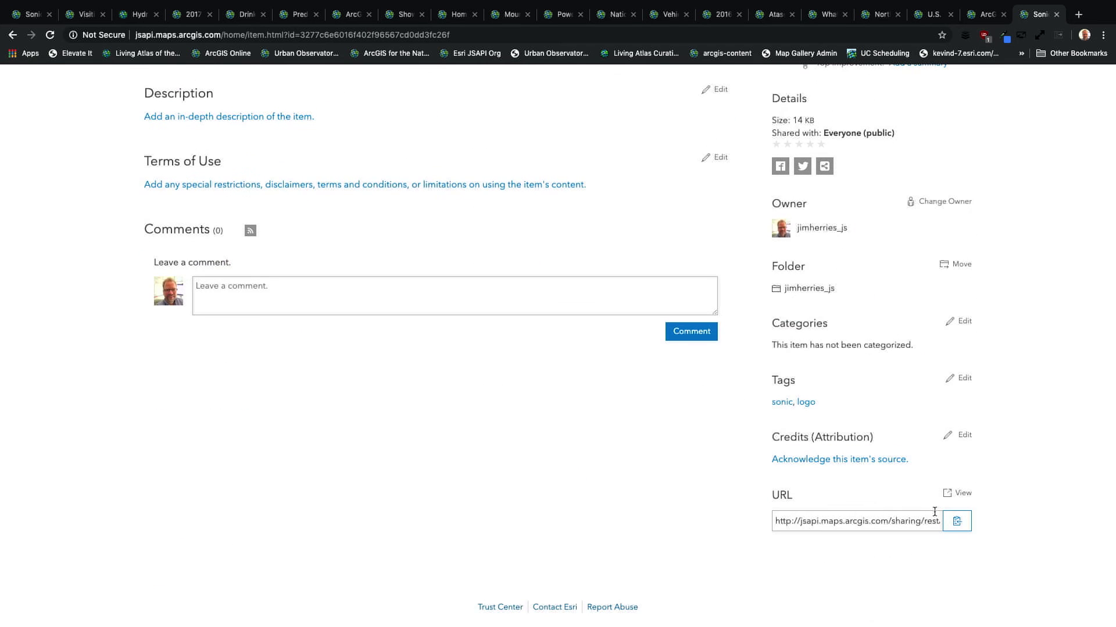
View the hosted logo image in its own browser tab, close that tab, and copy the item's URL.
{"action": "left_click", "coordinate": [965, 497]}
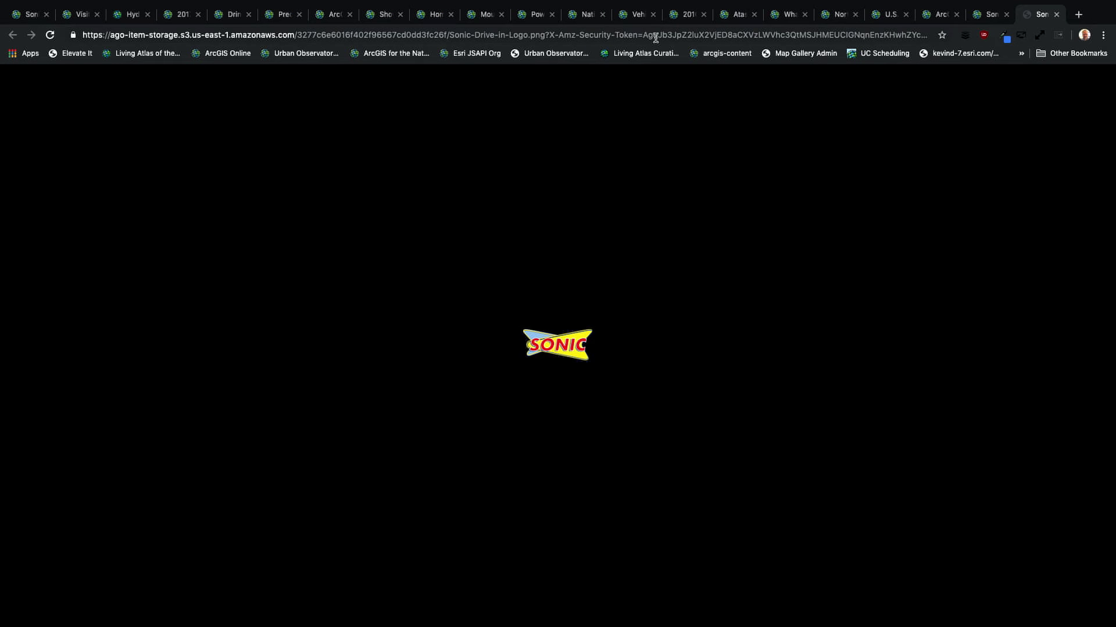
{"action": "key", "text": "super+w"}
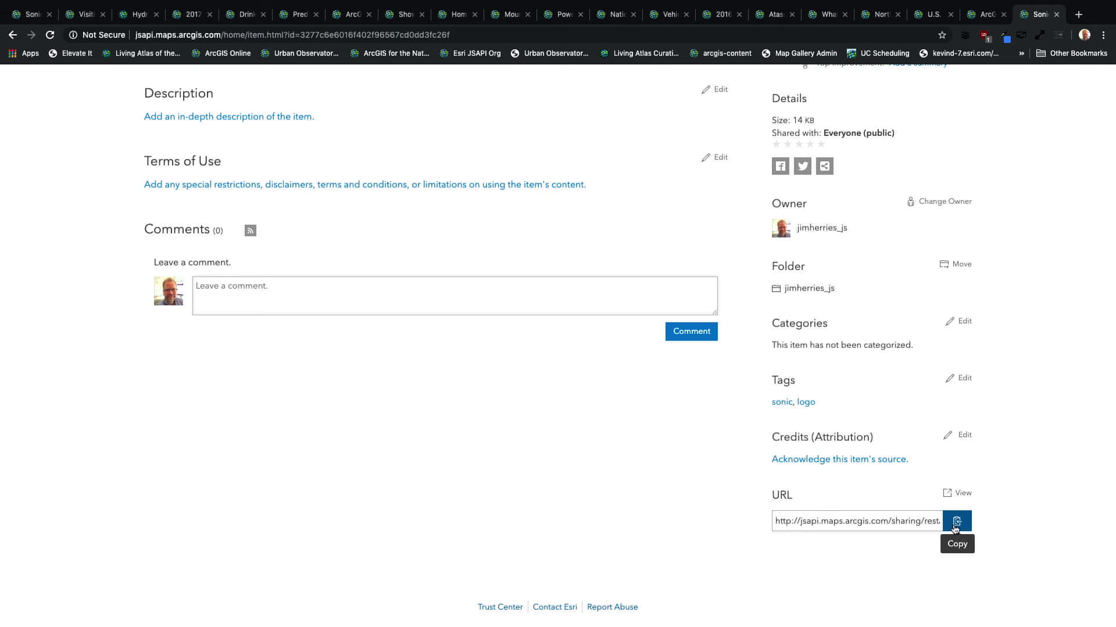
{"action": "left_click", "coordinate": [954, 526]}
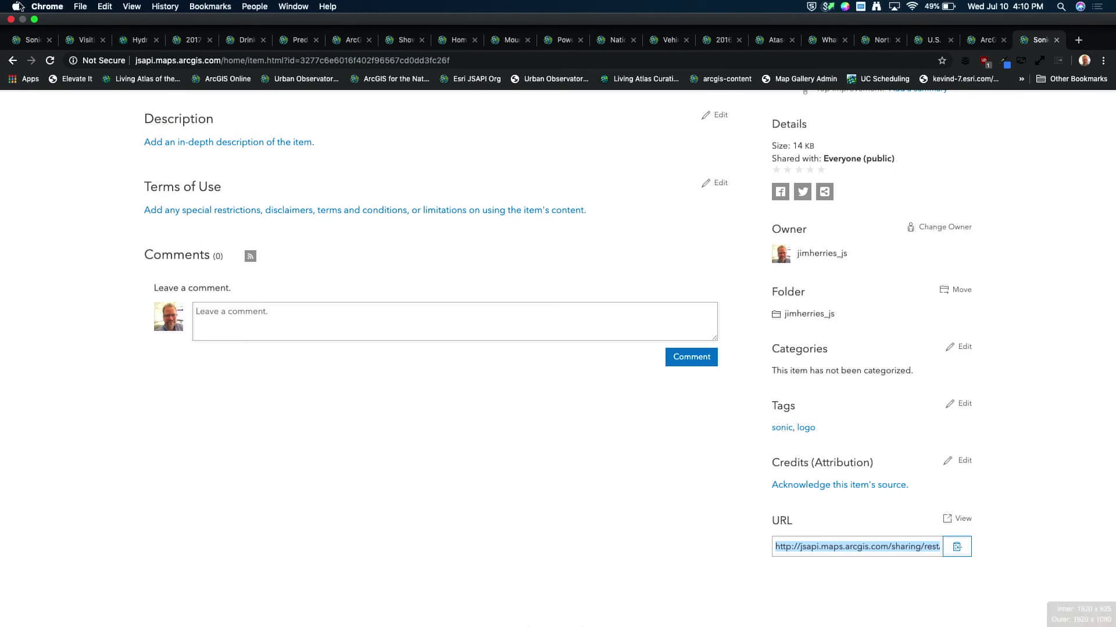
In the Sonic Coast to Coast map, apply the copied image URL as the custom symbol of the Restaurants - copy layer.
{"action": "left_click", "coordinate": [32, 14]}
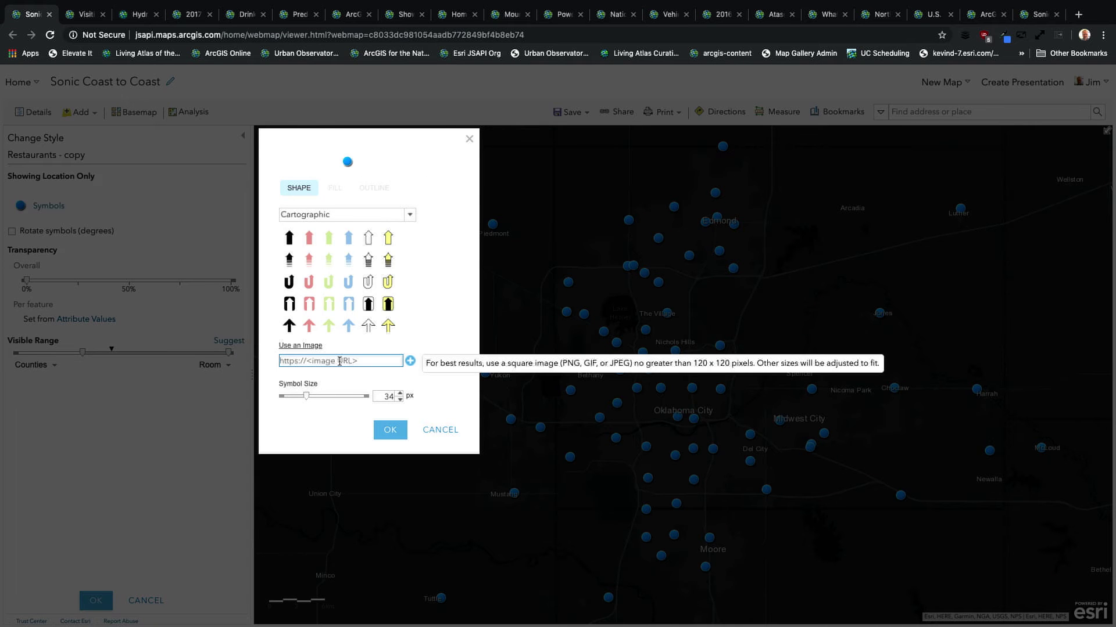
{"action": "key", "text": "ctrl+v"}
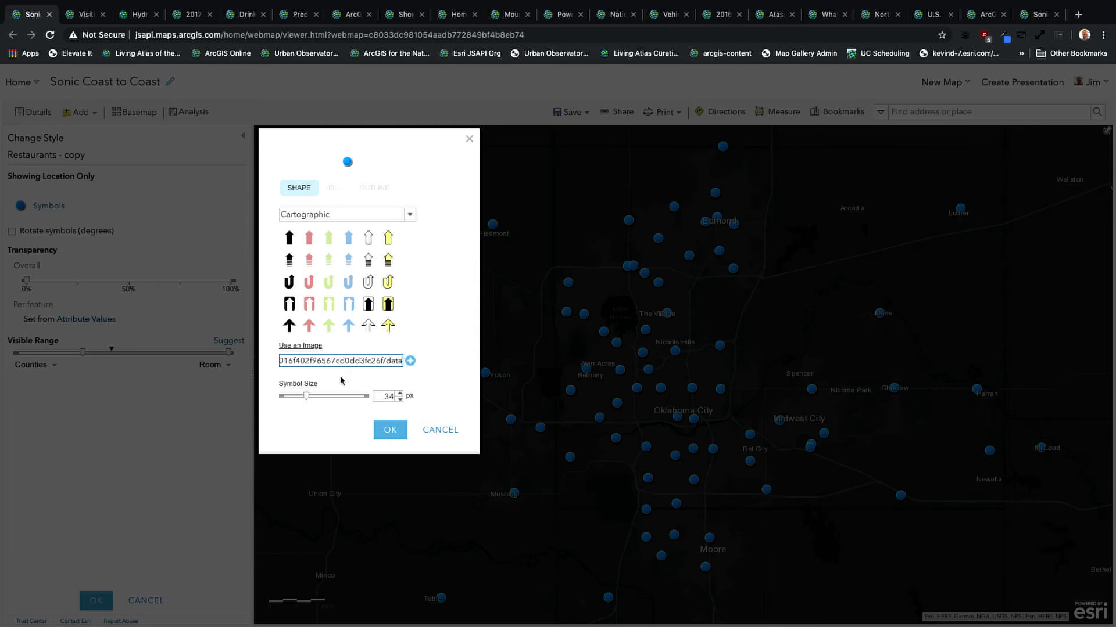
{"action": "left_click", "coordinate": [410, 361]}
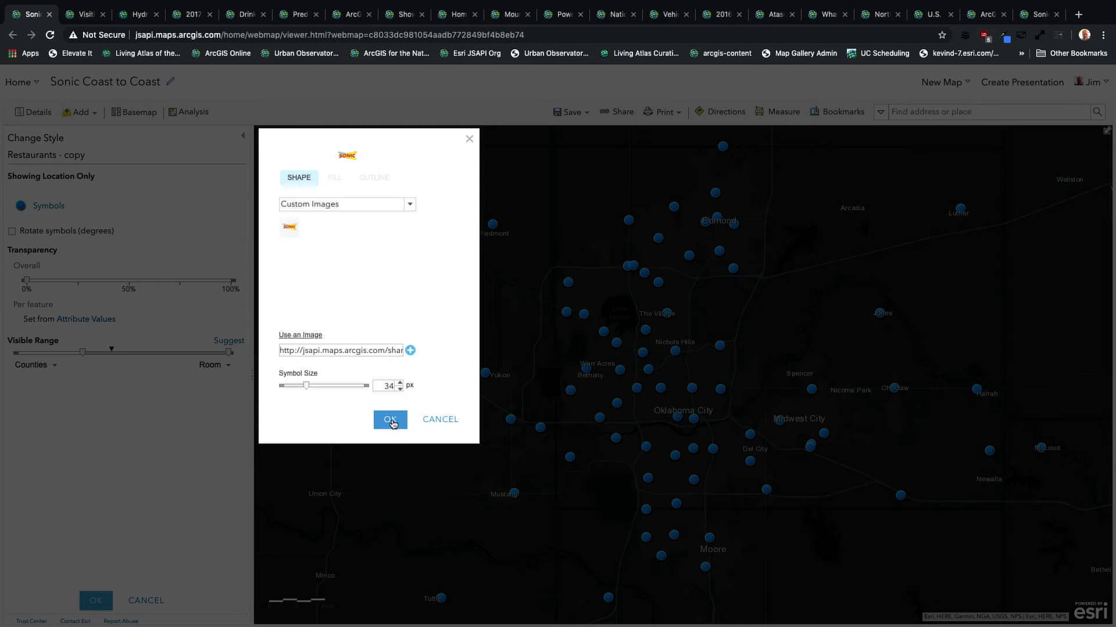
{"action": "left_click", "coordinate": [393, 421]}
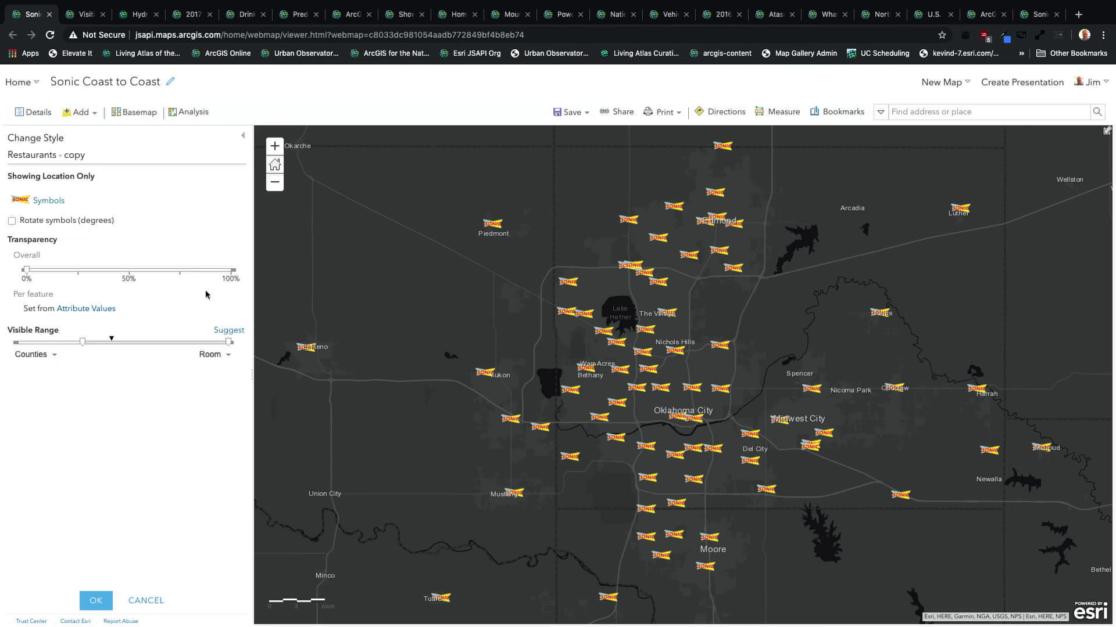
Set the Sonic logo symbol size to 68 px.
{"action": "left_click", "coordinate": [43, 204]}
{"action": "double_click", "coordinate": [391, 367]}
{"action": "type", "text": "64"}
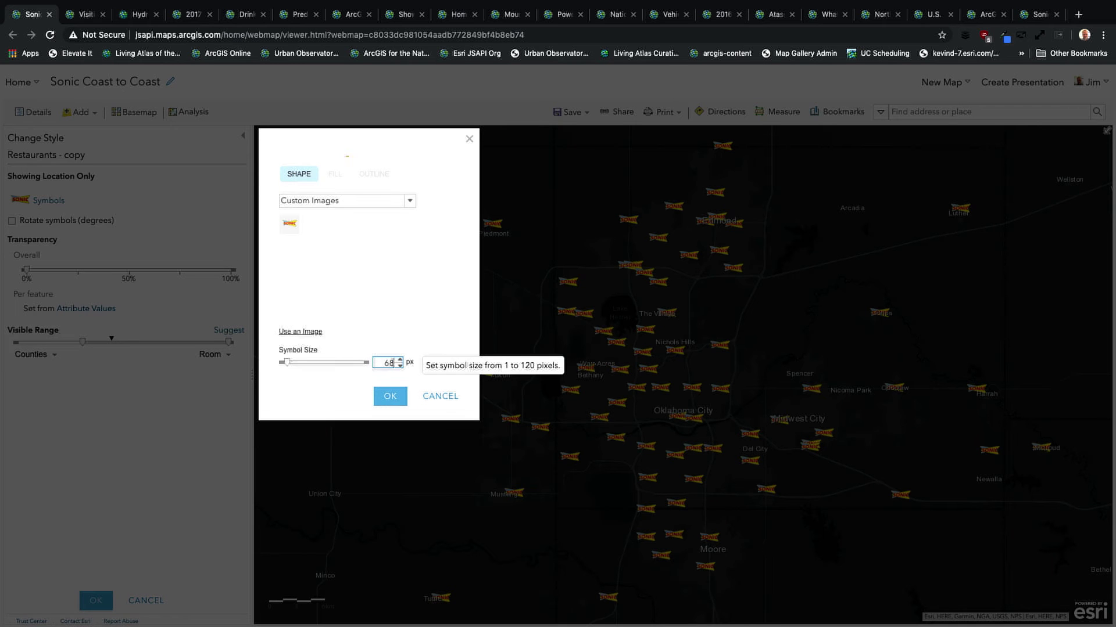
{"action": "left_click", "coordinate": [390, 400]}
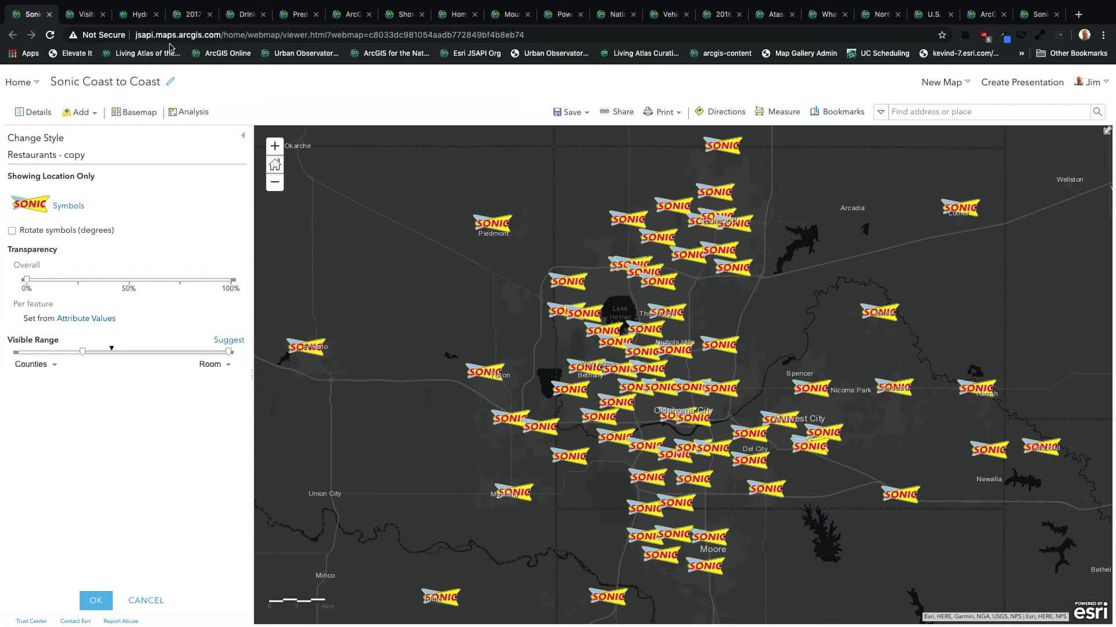
In the Visiting History in Ireland map, show the Plaques and Markers layer and hide Plaques and Markers - copy.
{"action": "left_click", "coordinate": [83, 19]}
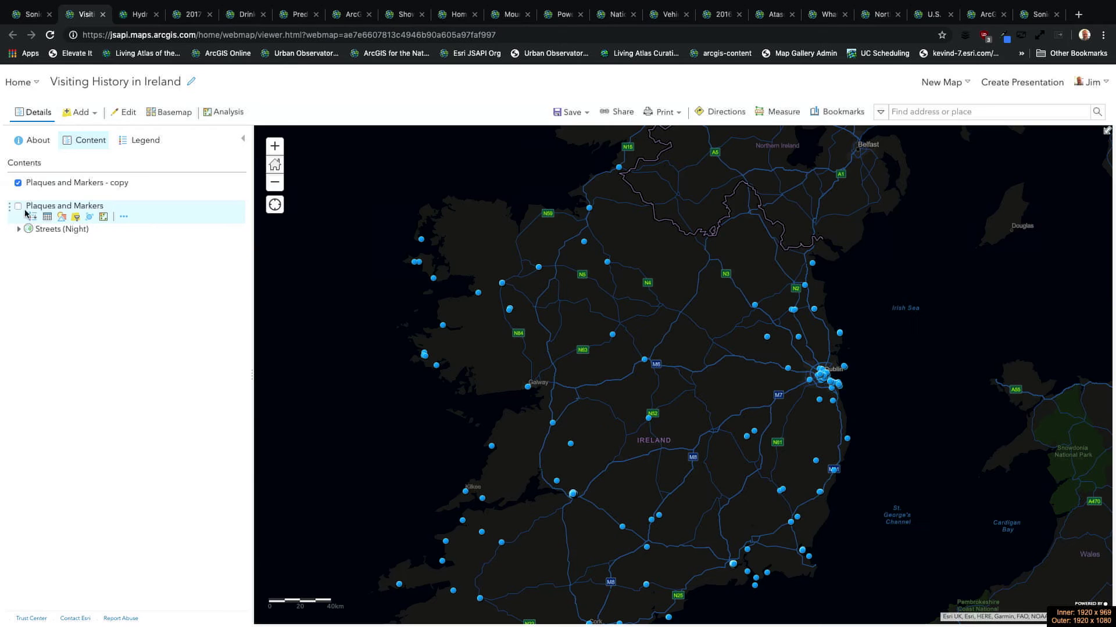
{"action": "left_click", "coordinate": [18, 207]}
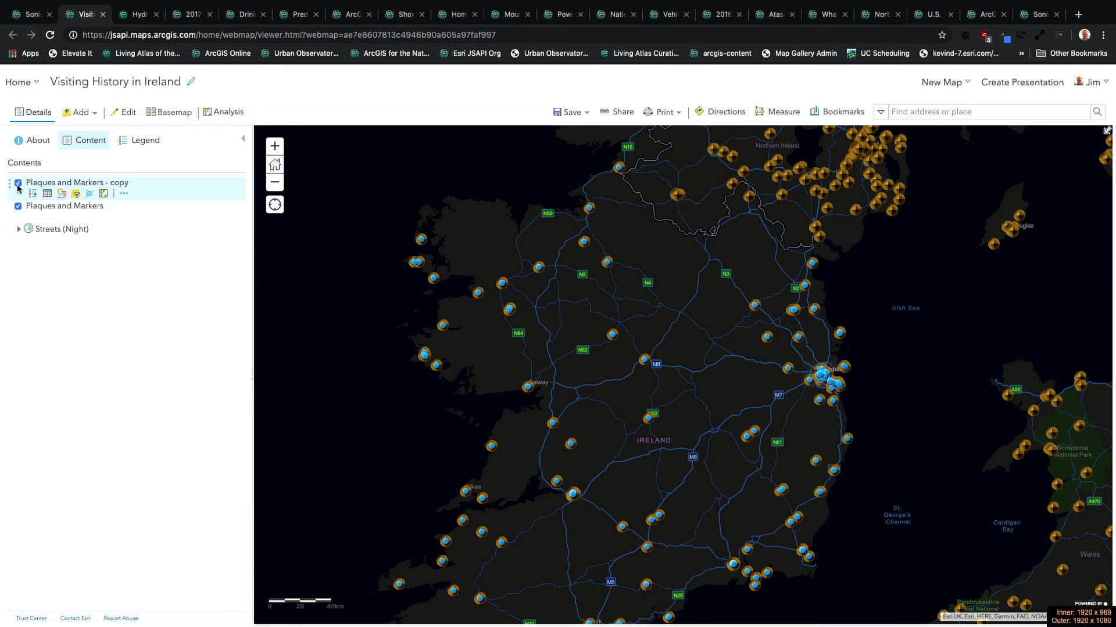
{"action": "left_click", "coordinate": [18, 184]}
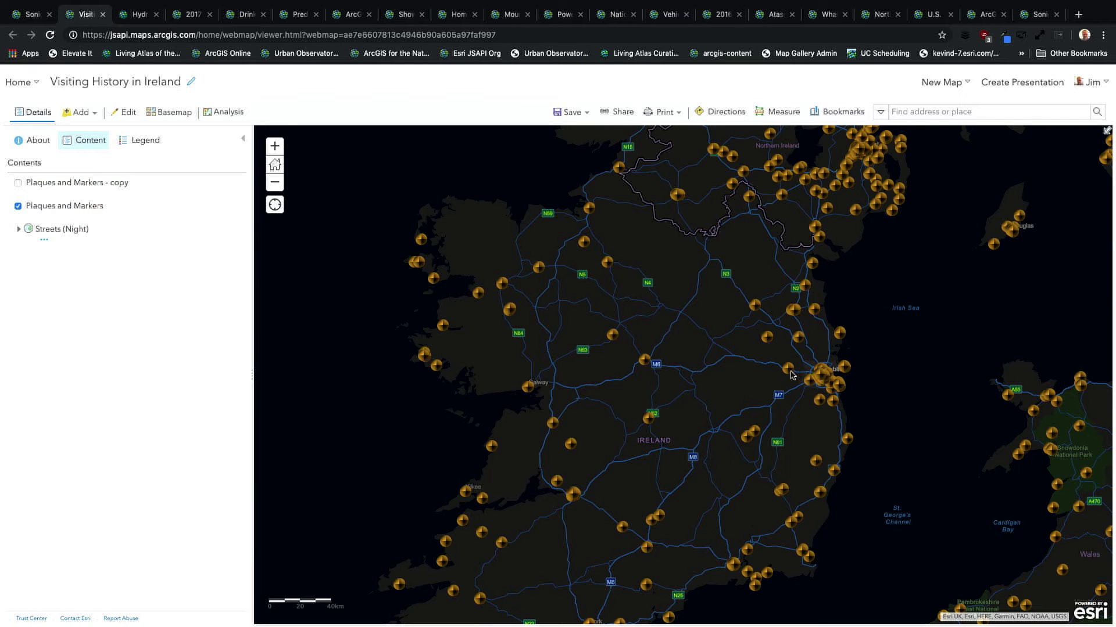
Inspect plaque markers across Ireland by opening their pop-ups, including those at Trim, Athlone East Station and Birr Castle.
{"action": "left_click", "coordinate": [275, 146]}
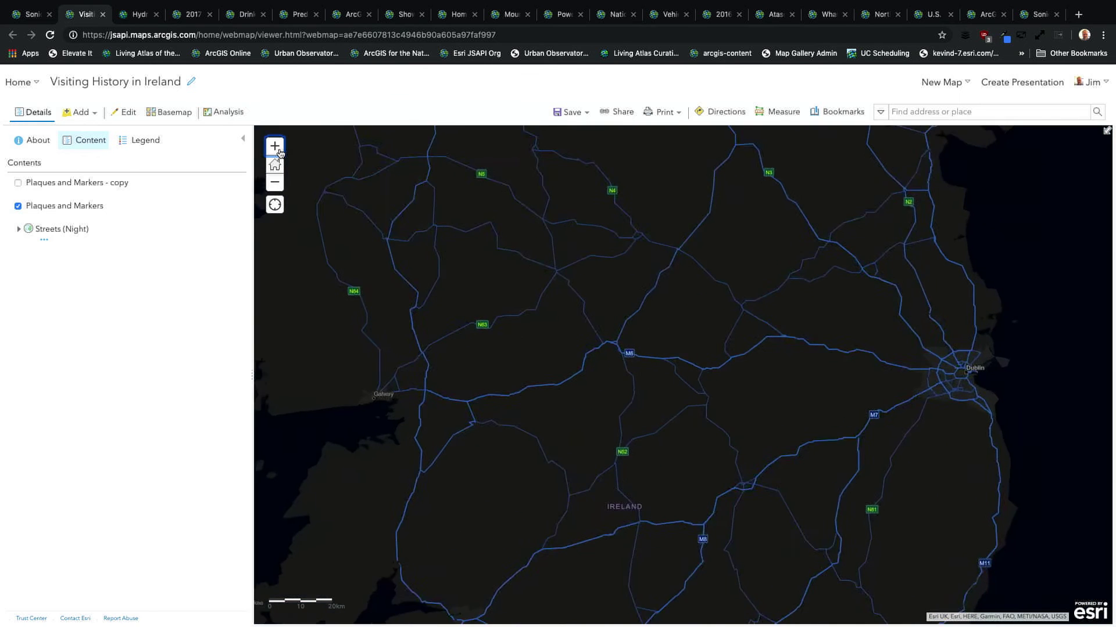
{"action": "left_click", "coordinate": [275, 146]}
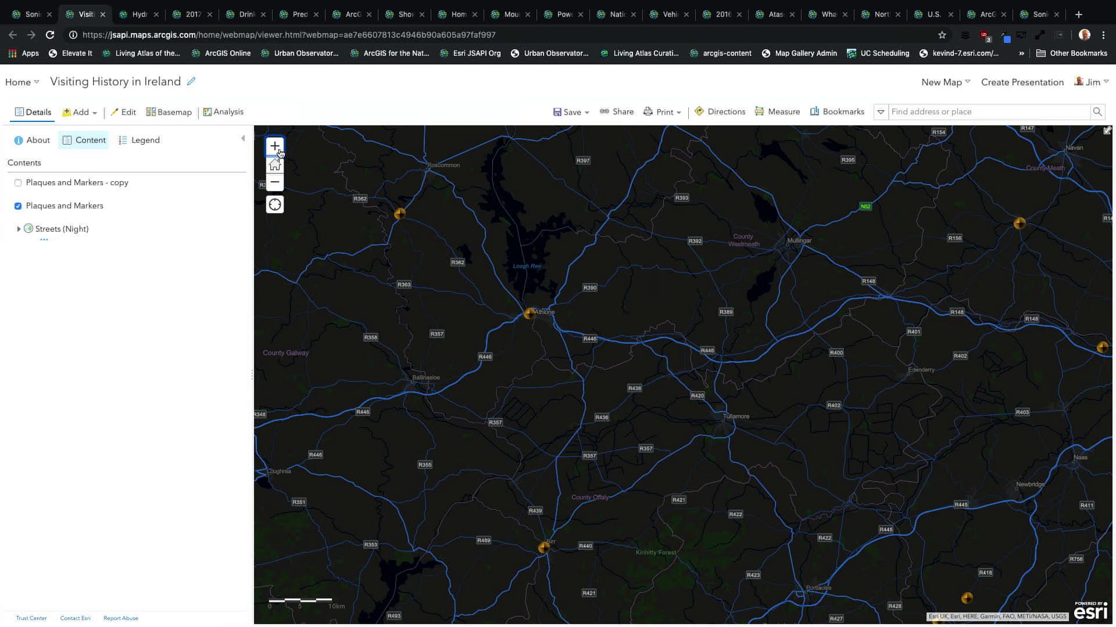
{"action": "left_click", "coordinate": [277, 185]}
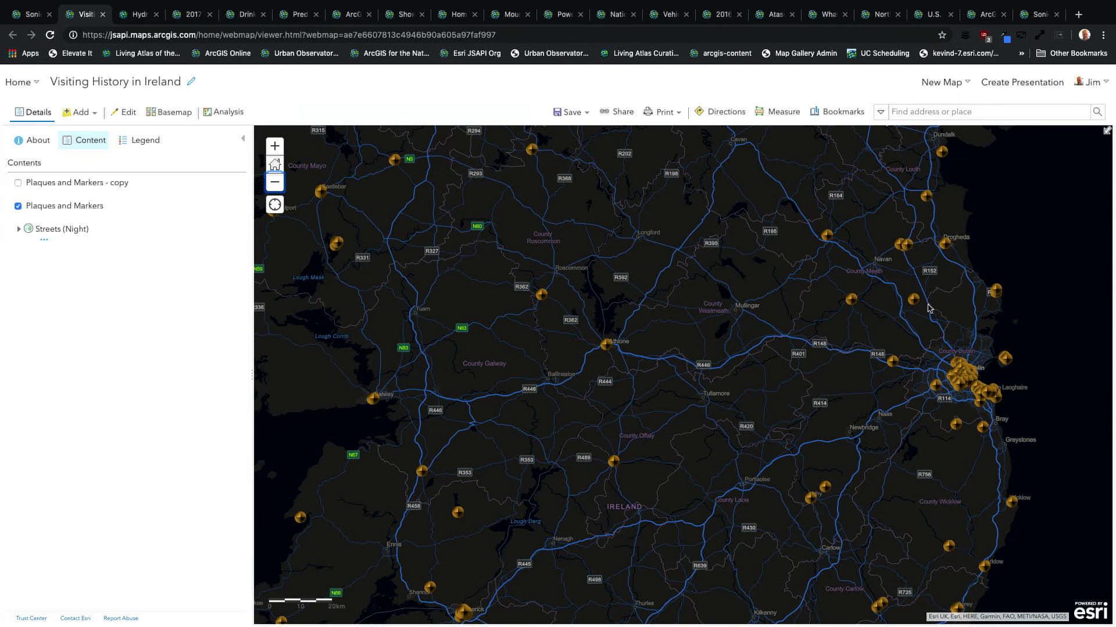
{"action": "left_click", "coordinate": [914, 299]}
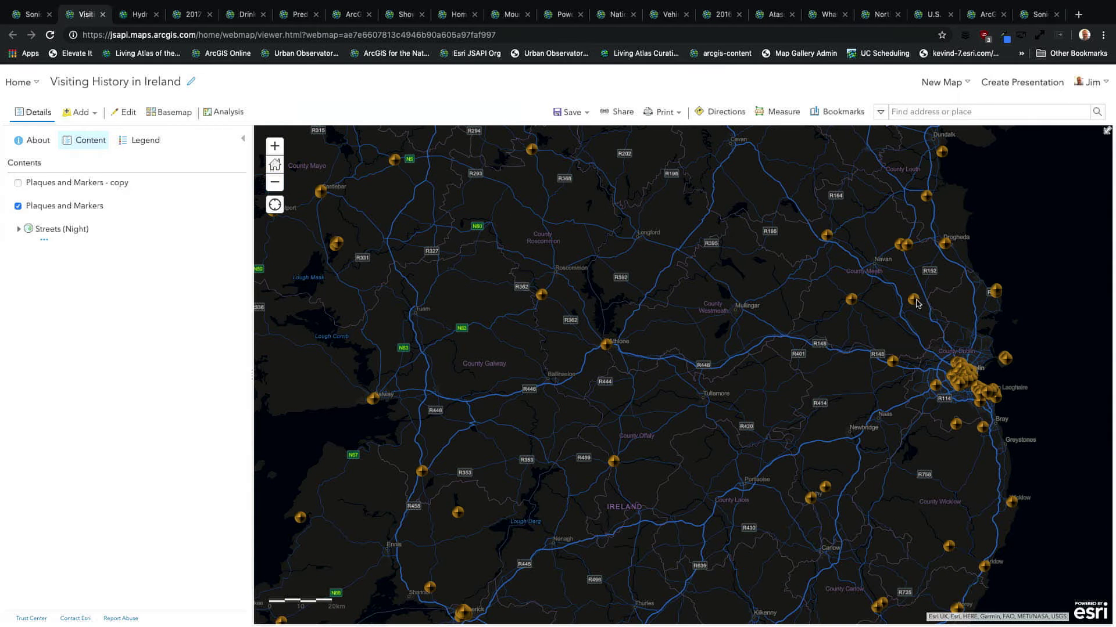
{"action": "left_click", "coordinate": [851, 300]}
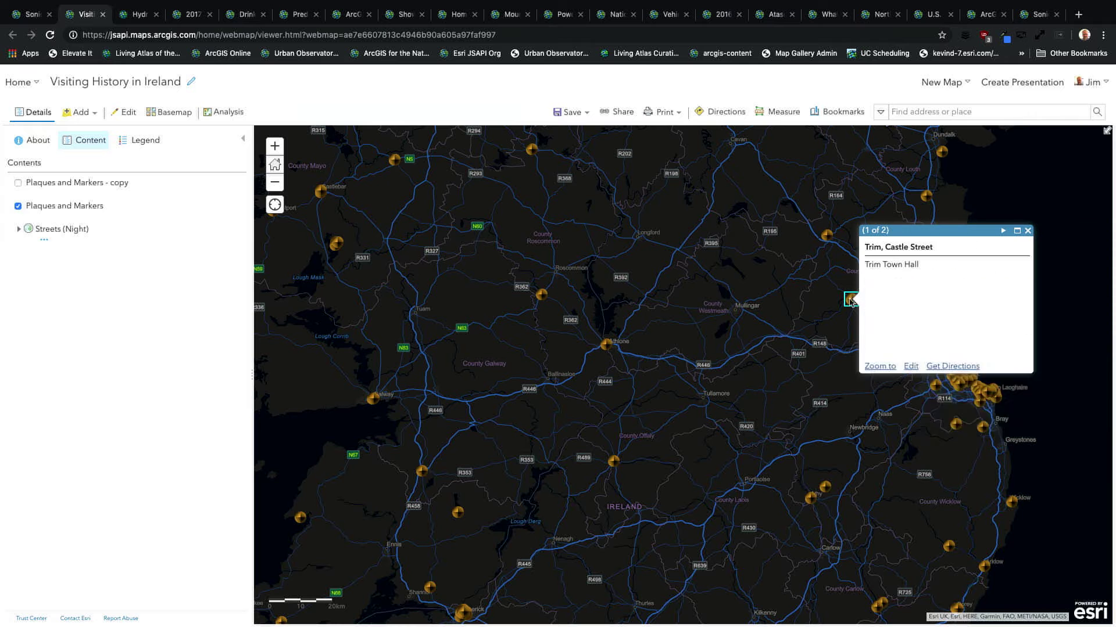
{"action": "left_click", "coordinate": [827, 238]}
{"action": "left_click", "coordinate": [606, 345]}
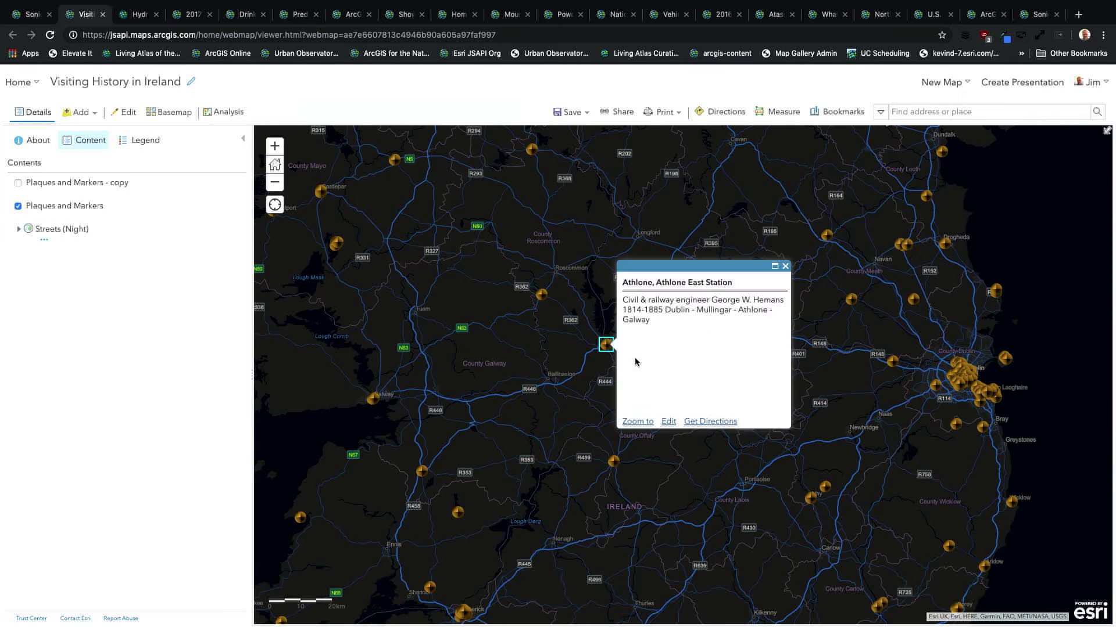
{"action": "left_click", "coordinate": [615, 463]}
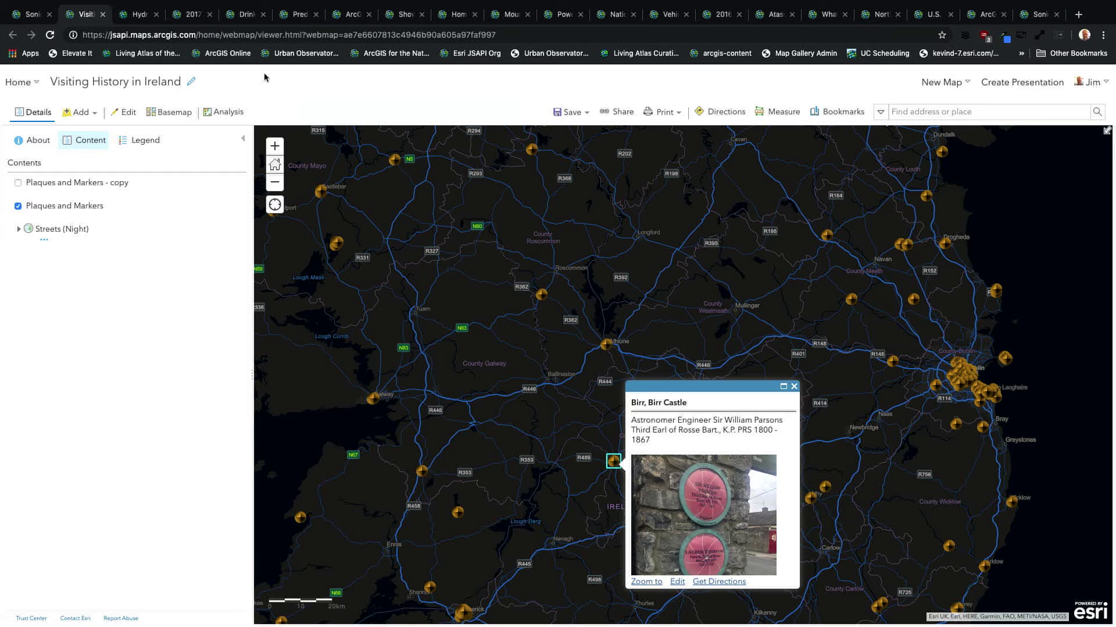
{"action": "left_click", "coordinate": [58, 182]}
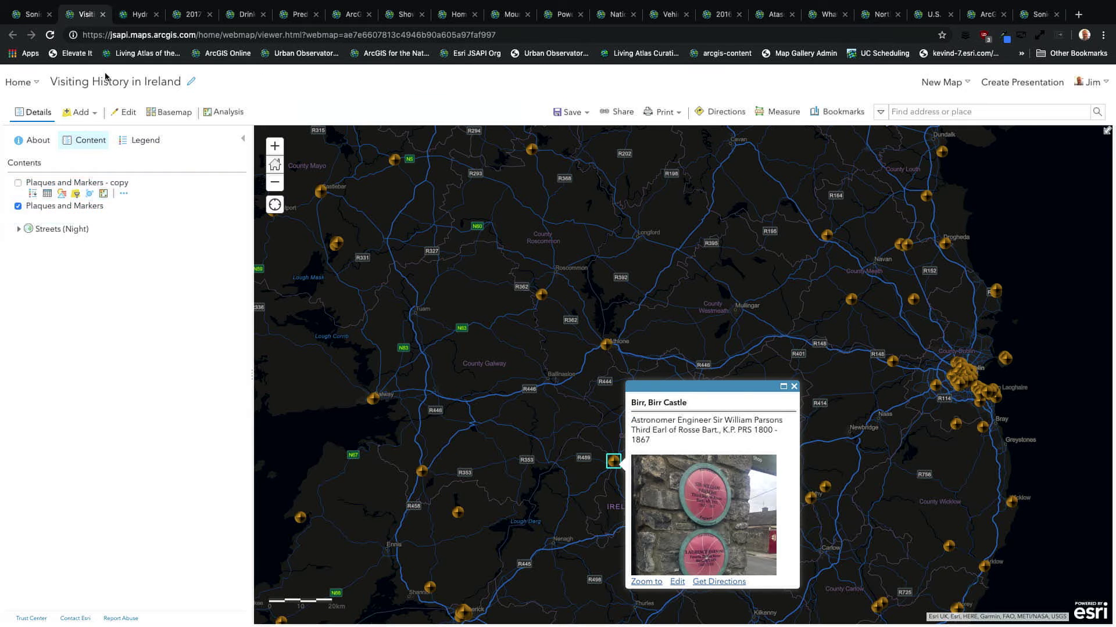
Bring up the Hydrants browser tab, then switch to PowerPoint and bring the ArcGIS Online map styles presentation to the front.
{"action": "left_click", "coordinate": [139, 15]}
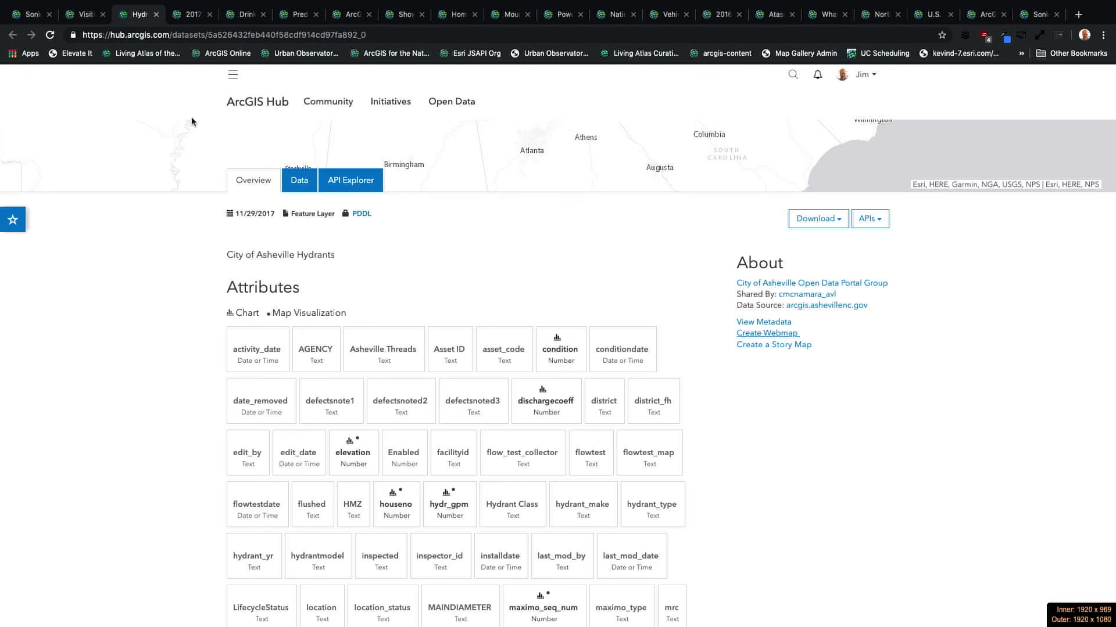
{"action": "key", "text": "super+Tab"}
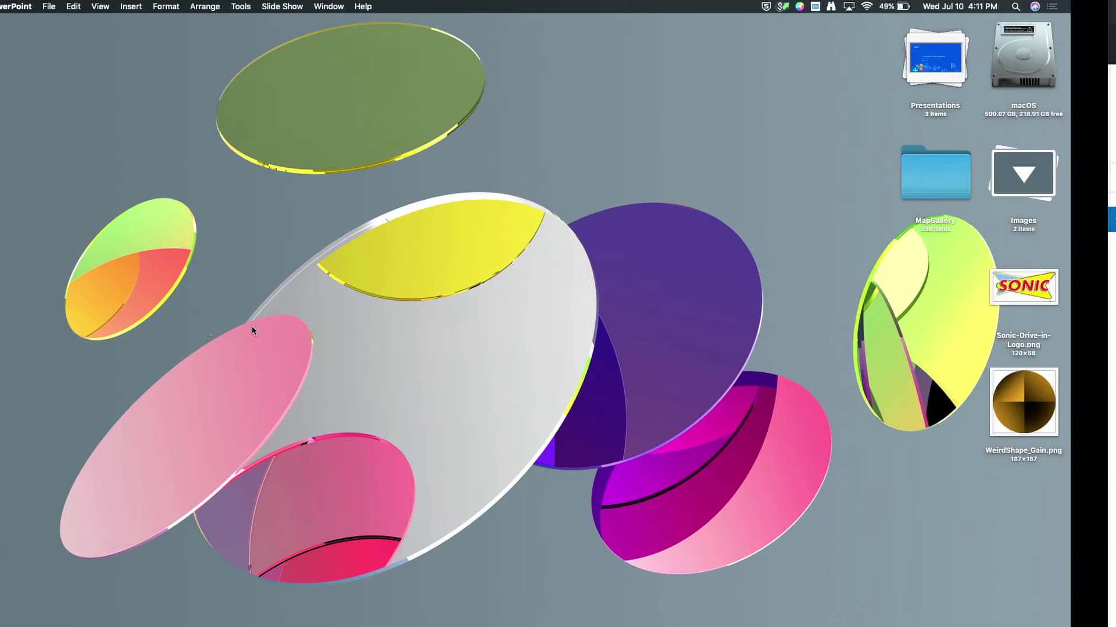
{"action": "key", "text": "super+Tab"}
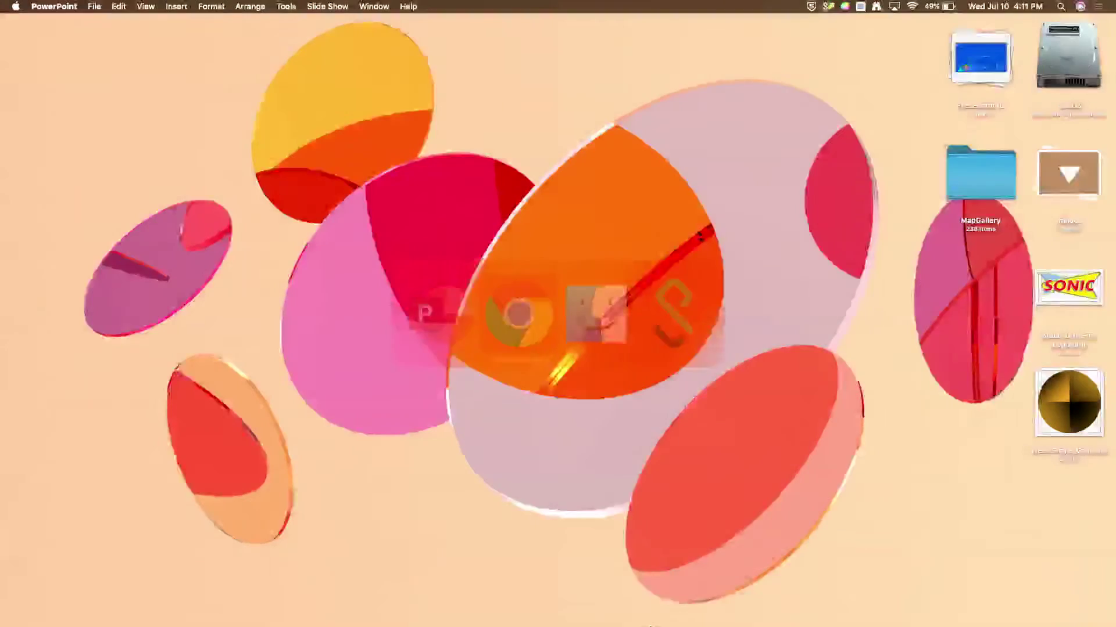
{"action": "key", "text": "super+Tab"}
{"action": "key", "text": "super+Tab"}
{"action": "key", "text": "super+Tab"}
{"action": "key", "text": "super+Tab"}
{"action": "key", "text": "super+Tab"}
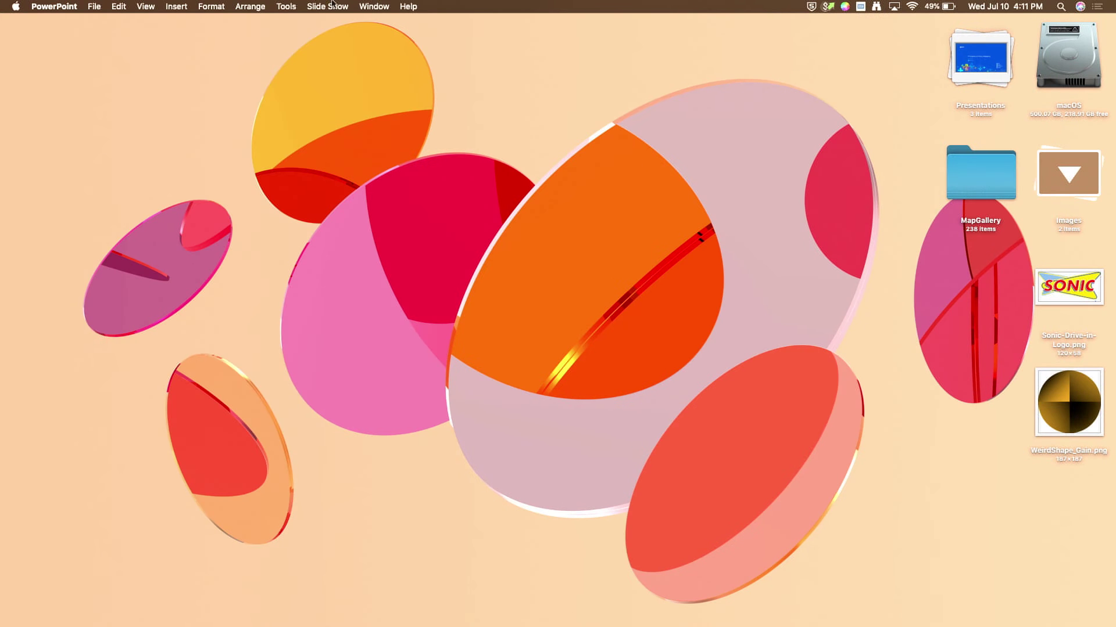
{"action": "left_click", "coordinate": [369, 8]}
{"action": "left_click", "coordinate": [398, 105]}
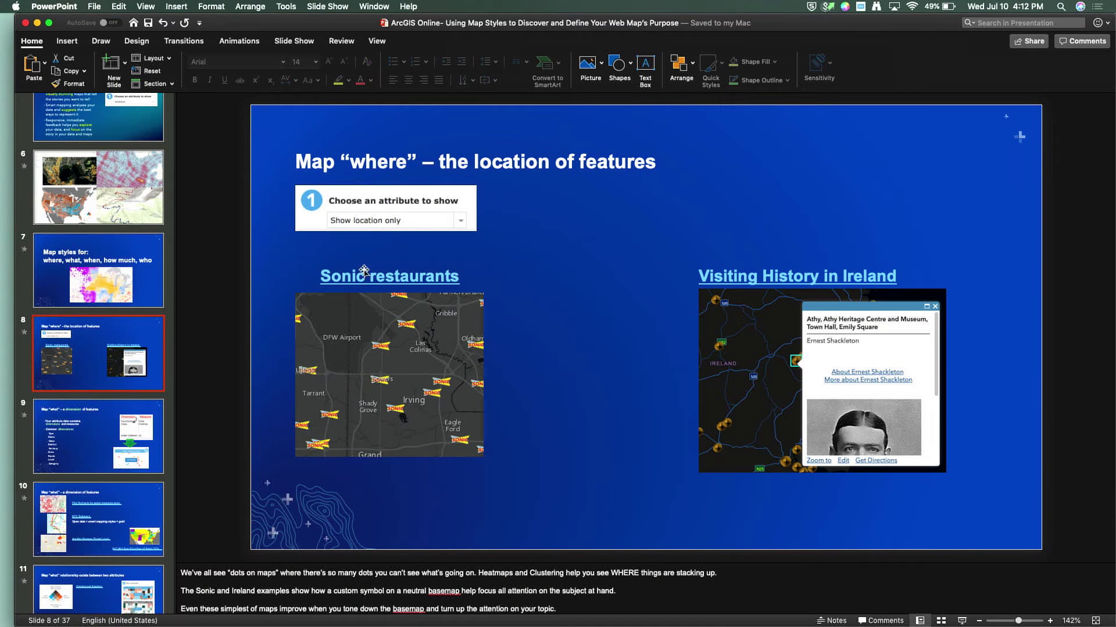
Look through the slides on mapping "what", covering dimensions of features and their example maps.
{"action": "scroll", "coordinate": [548, 298], "scroll_direction": "down", "scroll_amount": 1}
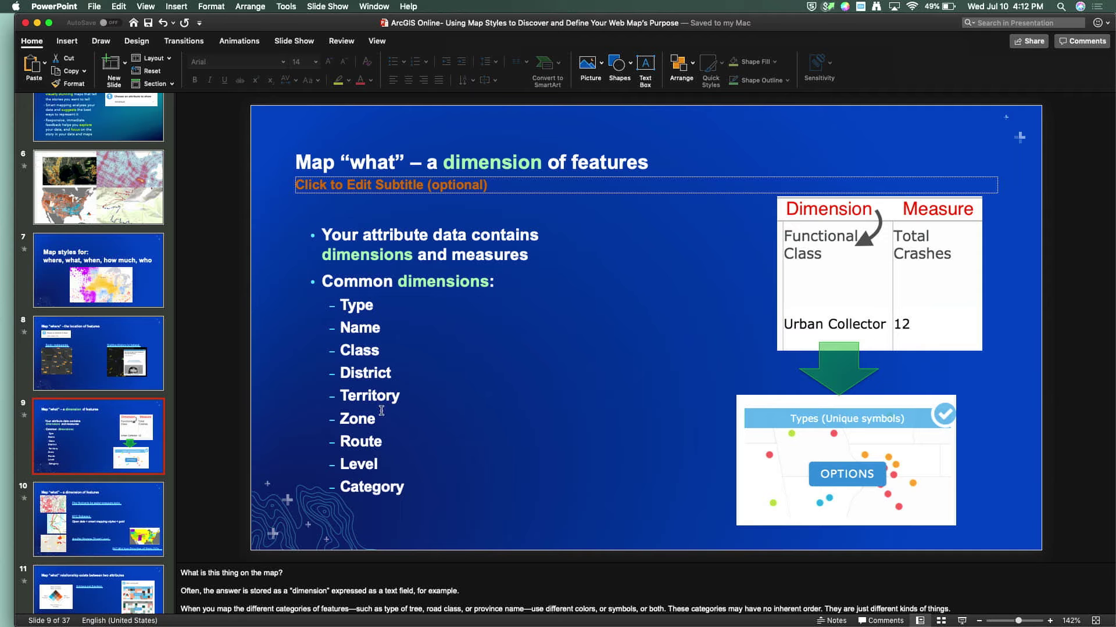
{"action": "scroll", "coordinate": [462, 435], "scroll_direction": "down", "scroll_amount": 2}
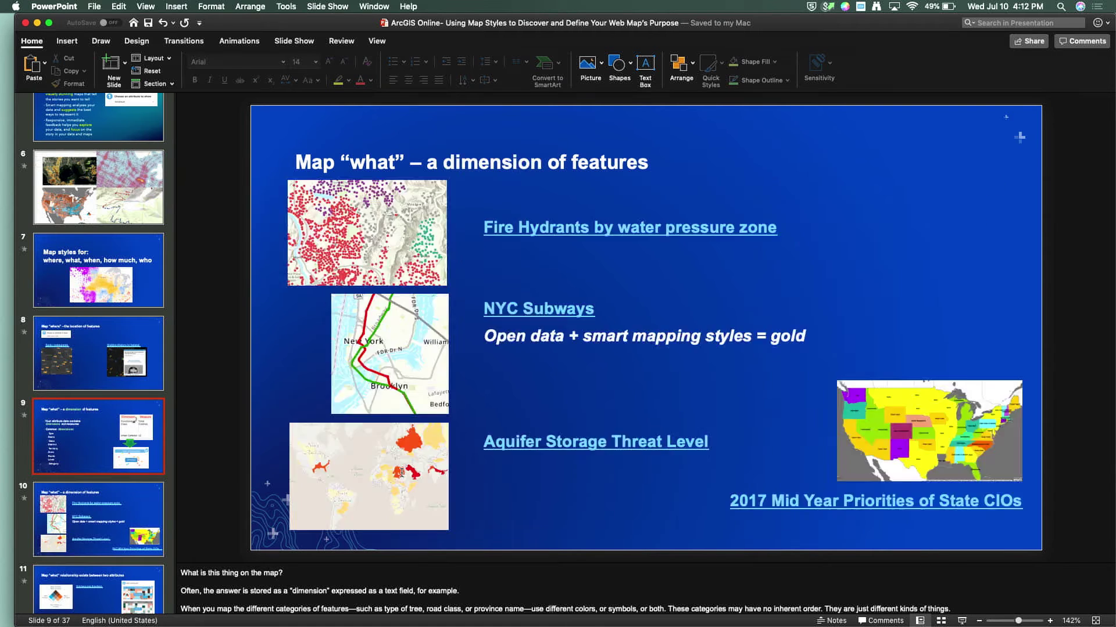
{"action": "scroll", "coordinate": [402, 473], "scroll_direction": "up", "scroll_amount": 2}
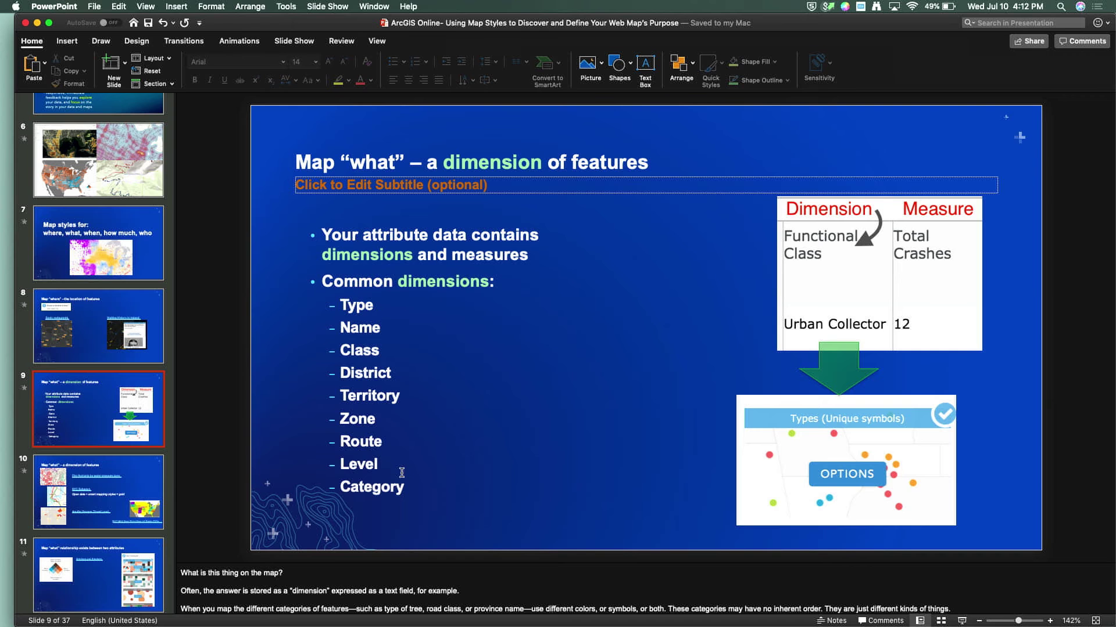
Switch back to Chrome and look over the Hydrants dataset's map and attribute overview on ArcGIS Hub.
{"action": "scroll", "coordinate": [401, 473], "scroll_direction": "down", "scroll_amount": 1}
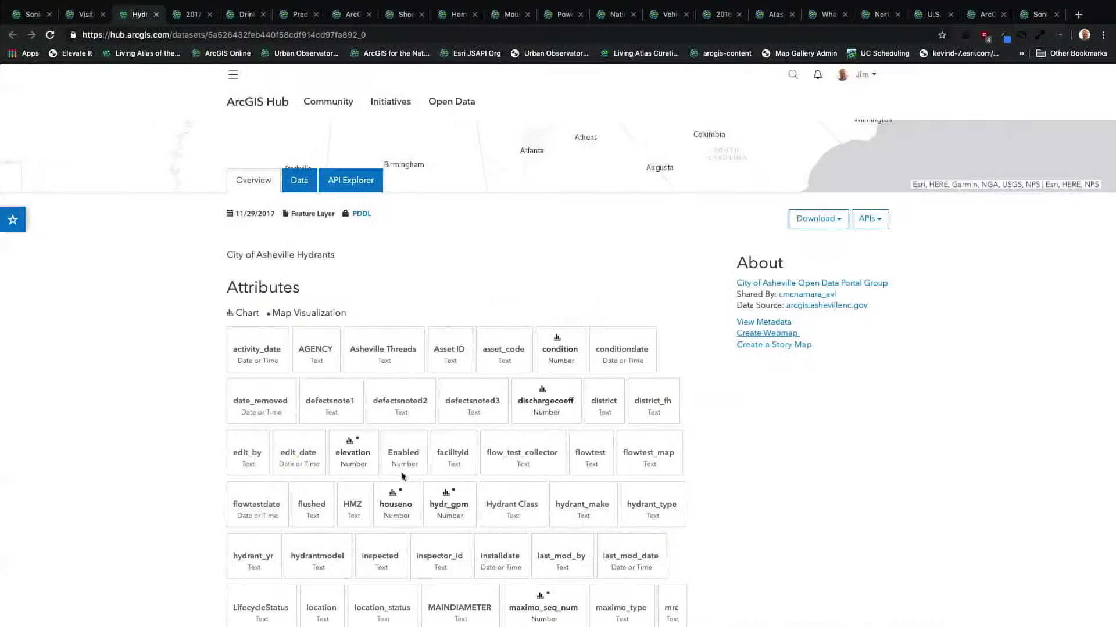
{"action": "scroll", "coordinate": [439, 287], "scroll_direction": "up", "scroll_amount": 3}
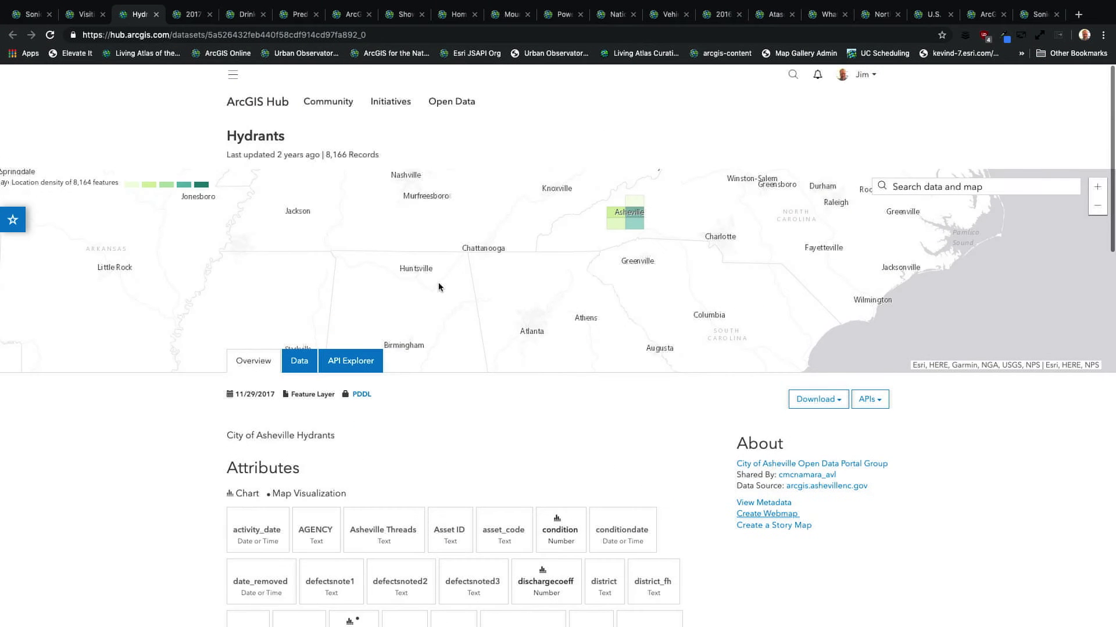
{"action": "scroll", "coordinate": [536, 426], "scroll_direction": "down", "scroll_amount": 1}
{"action": "scroll", "coordinate": [537, 428], "scroll_direction": "up", "scroll_amount": 1}
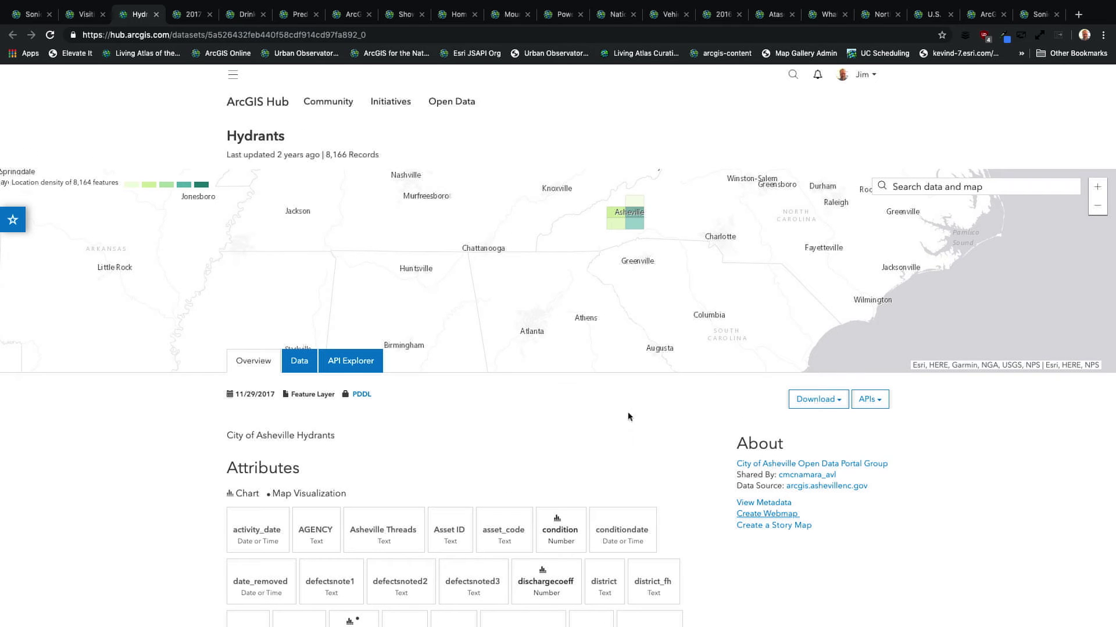
Create a web map from the Asheville Hydrants dataset.
{"action": "scroll", "coordinate": [674, 466], "scroll_direction": "down", "scroll_amount": 1}
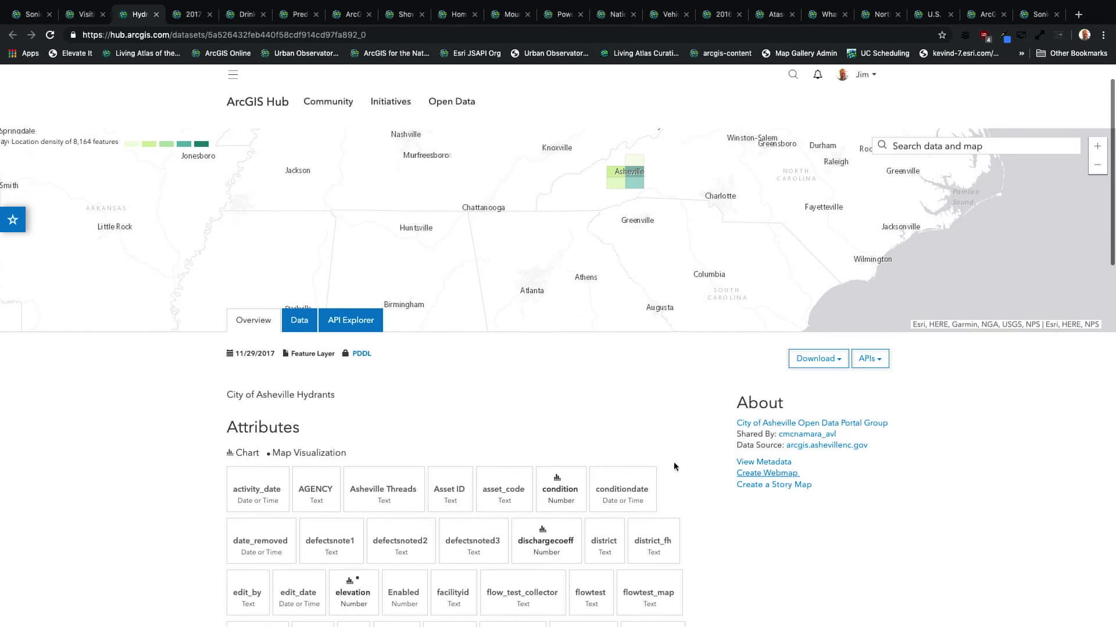
{"action": "left_click", "coordinate": [760, 476]}
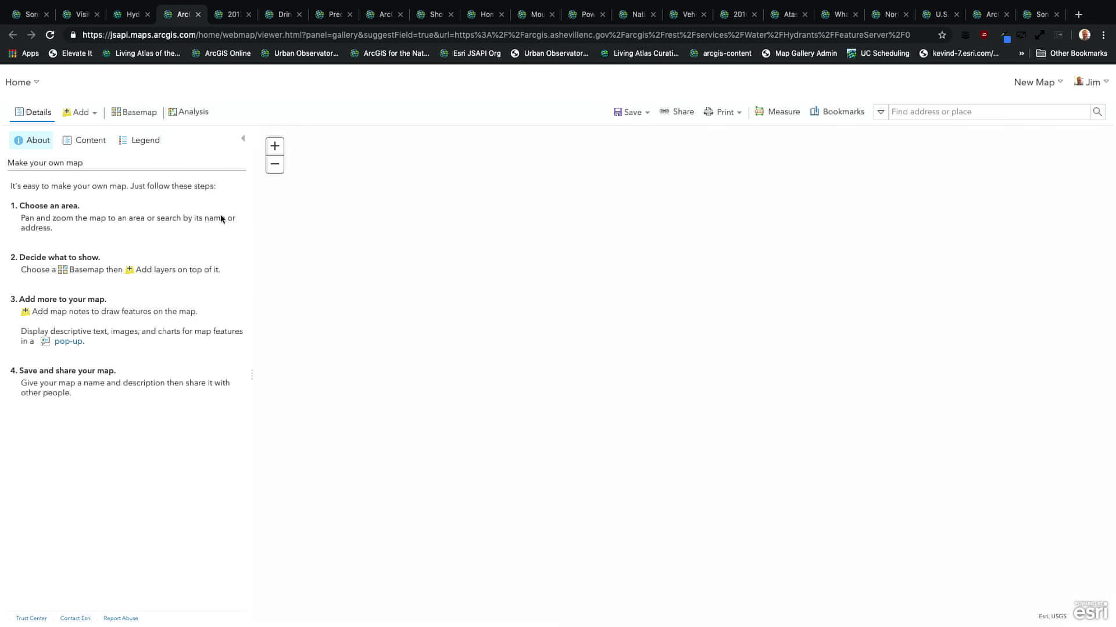
Return to the Hydrants dataset page on ArcGIS Hub and look through its full list of attributes.
{"action": "left_click", "coordinate": [132, 14]}
{"action": "scroll", "coordinate": [353, 411], "scroll_direction": "down", "scroll_amount": 2}
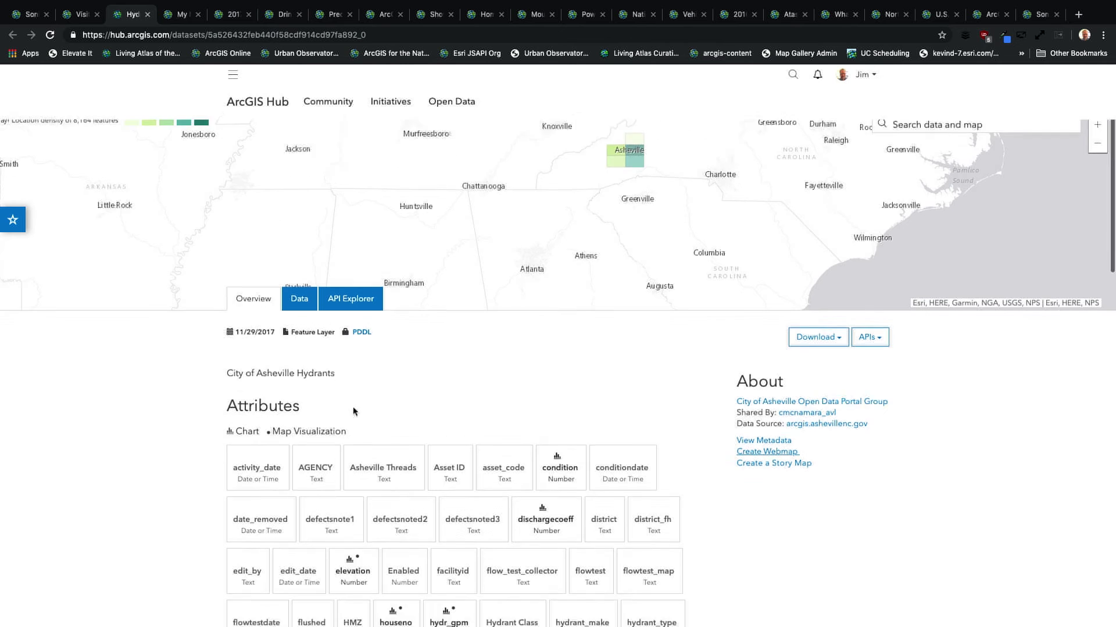
{"action": "scroll", "coordinate": [354, 411], "scroll_direction": "down", "scroll_amount": 7}
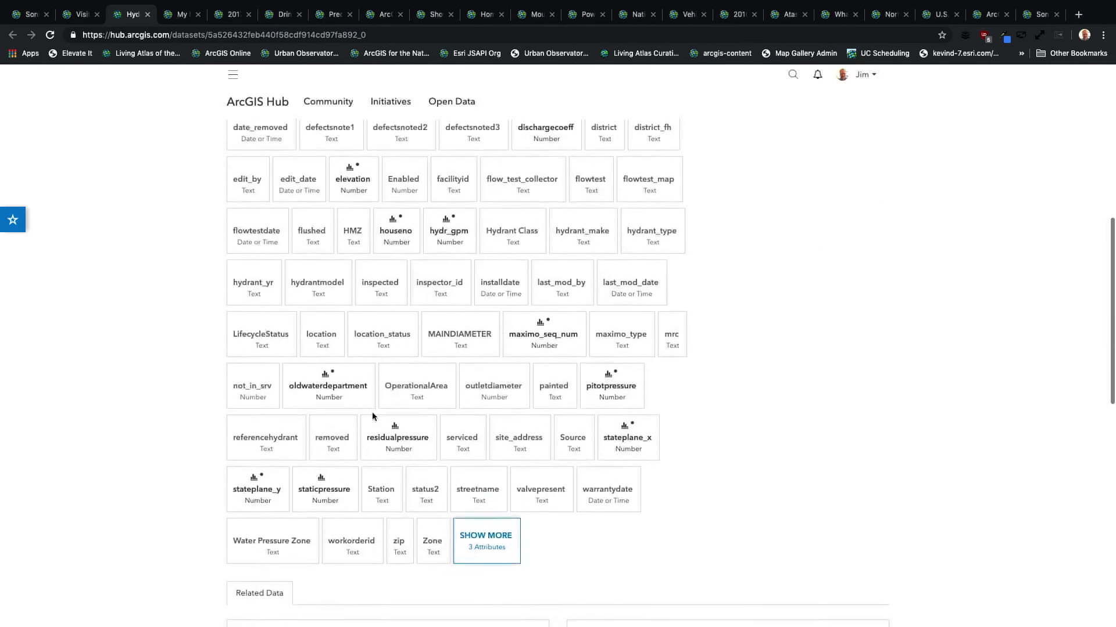
{"action": "scroll", "coordinate": [372, 416], "scroll_direction": "down", "scroll_amount": 1}
{"action": "left_click", "coordinate": [566, 278]}
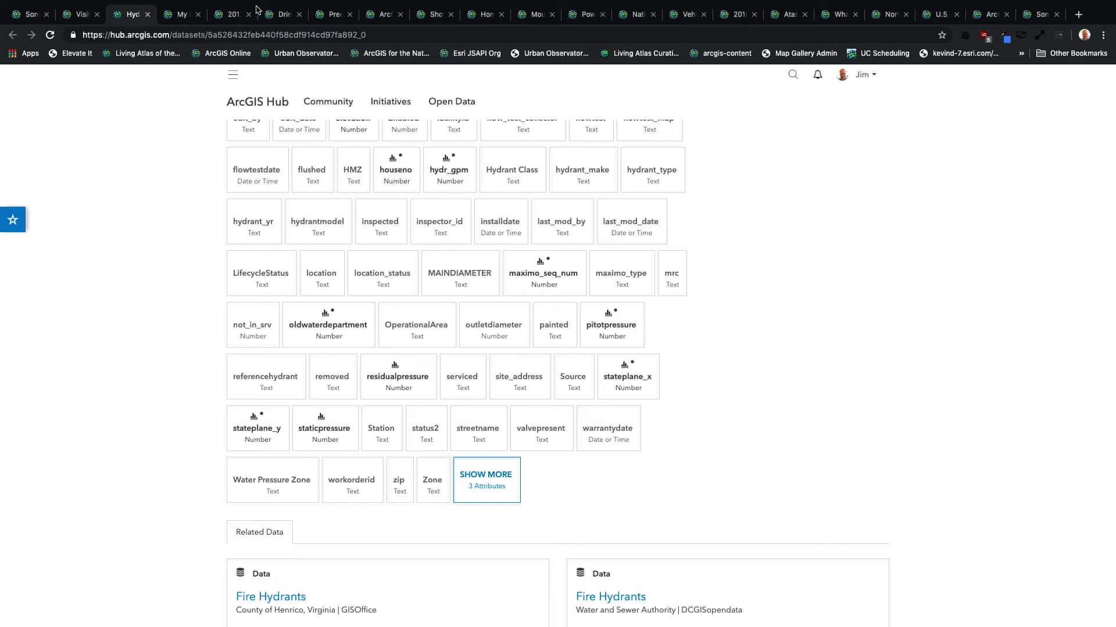
Switch to the new hydrants web map and zoom in on the hydrants around Asheville.
{"action": "left_click", "coordinate": [179, 21]}
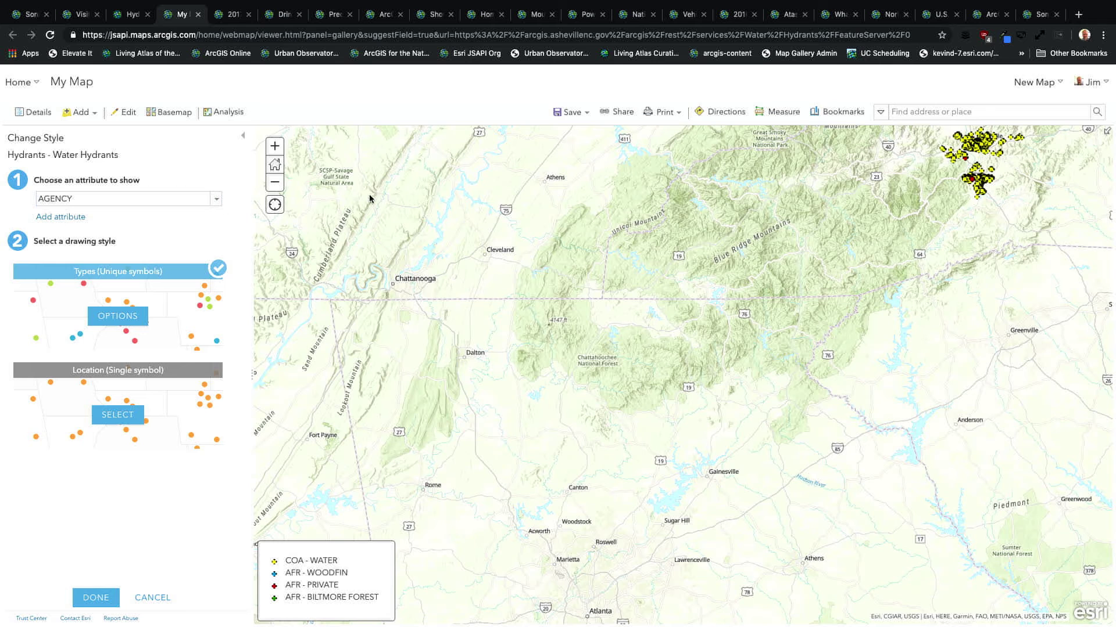
{"action": "left_click_drag", "start_coordinate": [983, 168], "coordinate": [907, 237]}
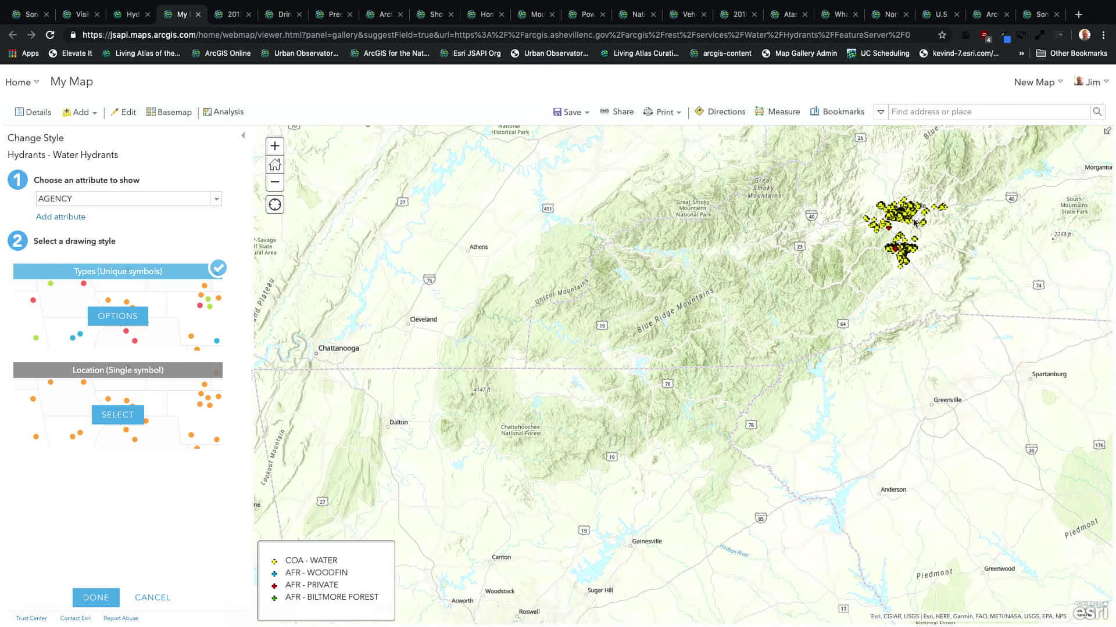
{"action": "left_click_drag", "start_coordinate": [879, 199], "coordinate": [922, 232]}
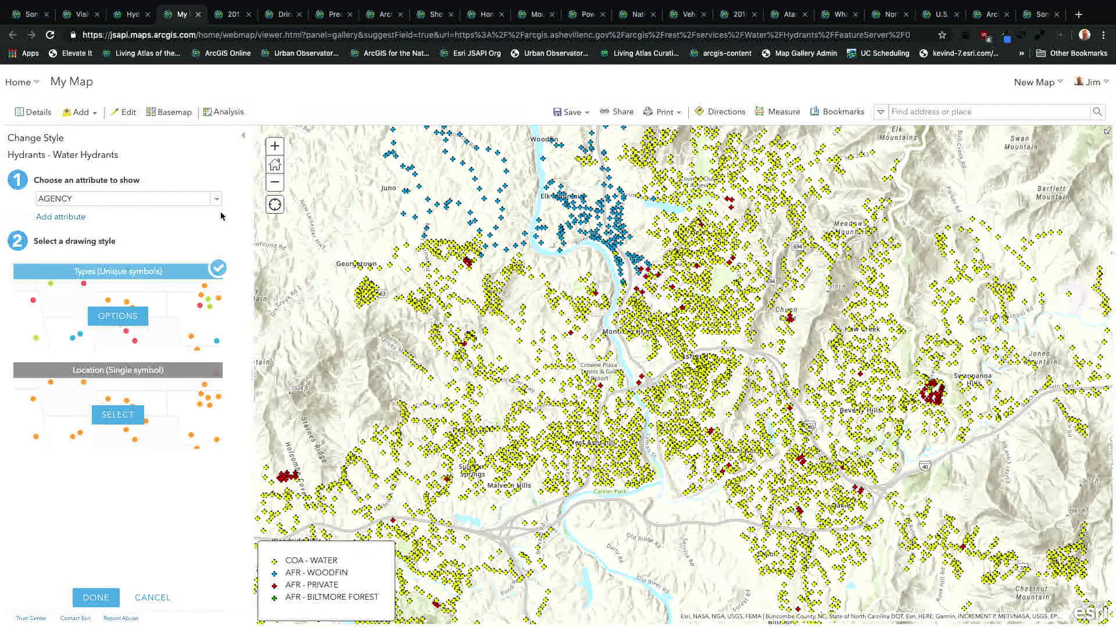
Style the hydrants layer by the condition attribute, using the Types (Unique symbols) drawing style.
{"action": "left_click", "coordinate": [151, 200]}
{"action": "scroll", "coordinate": [85, 249], "scroll_direction": "down", "scroll_amount": 2}
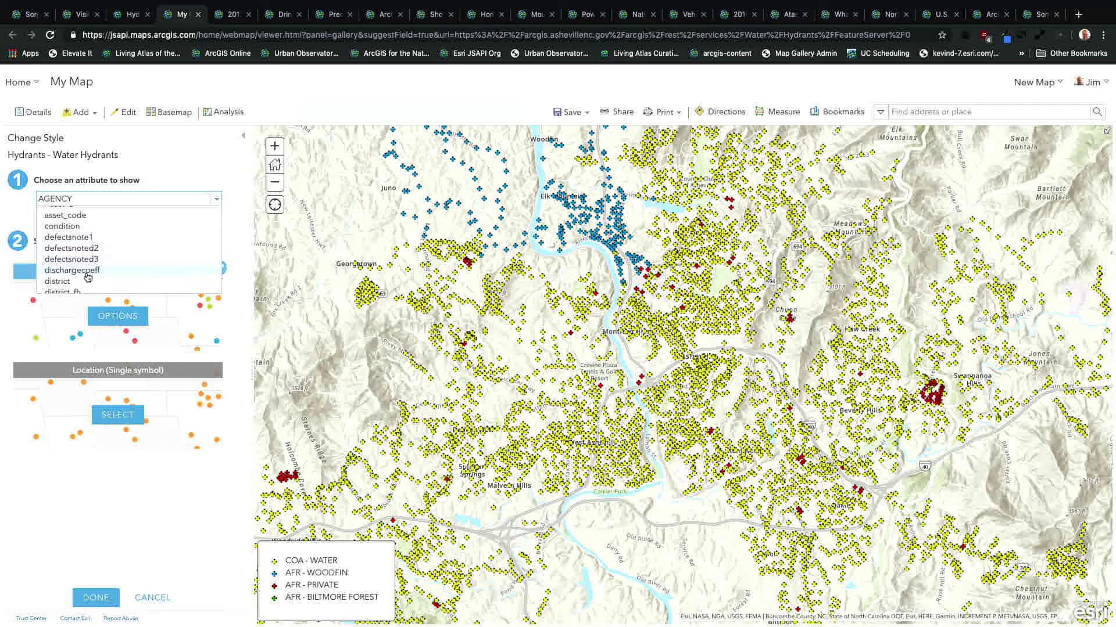
{"action": "left_click", "coordinate": [63, 226]}
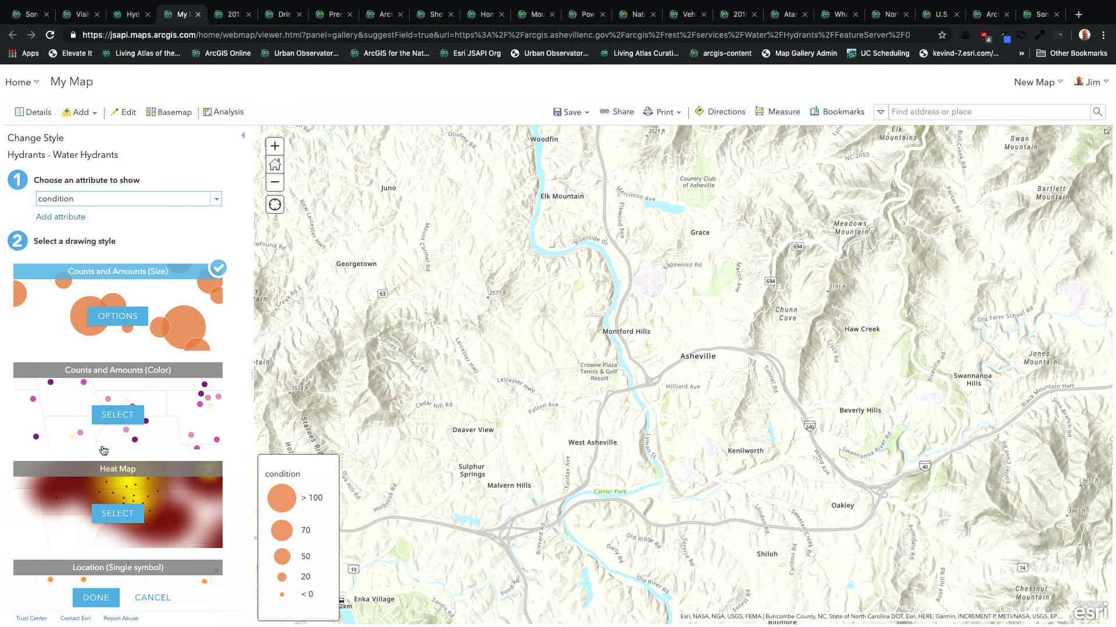
{"action": "scroll", "coordinate": [127, 414], "scroll_direction": "down", "scroll_amount": 3}
{"action": "scroll", "coordinate": [129, 414], "scroll_direction": "down", "scroll_amount": 1}
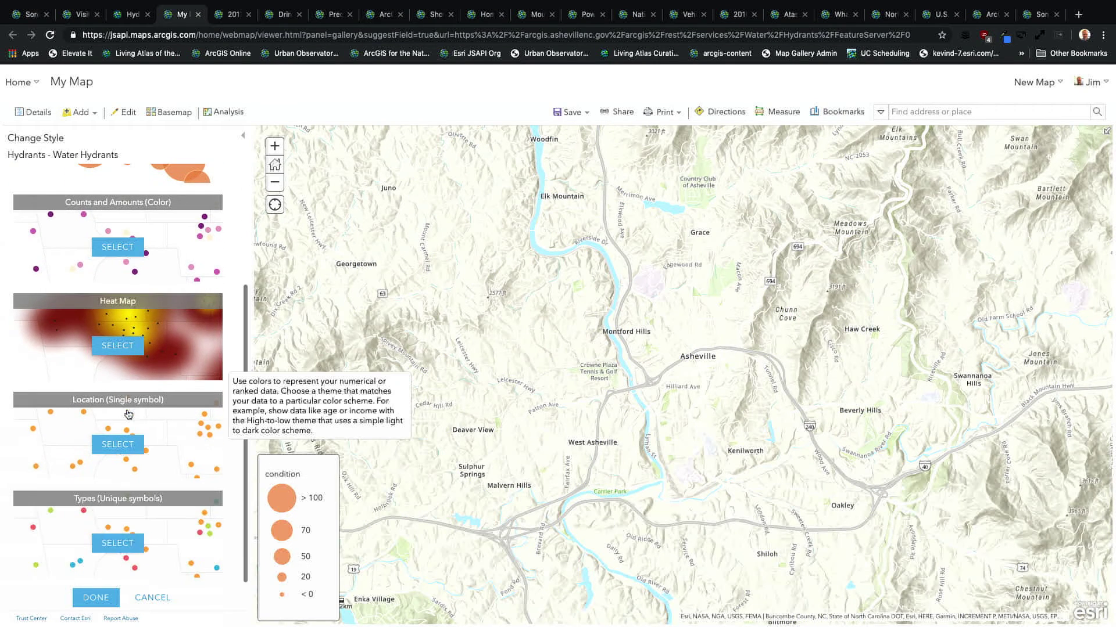
{"action": "scroll", "coordinate": [124, 543], "scroll_direction": "up", "scroll_amount": 2}
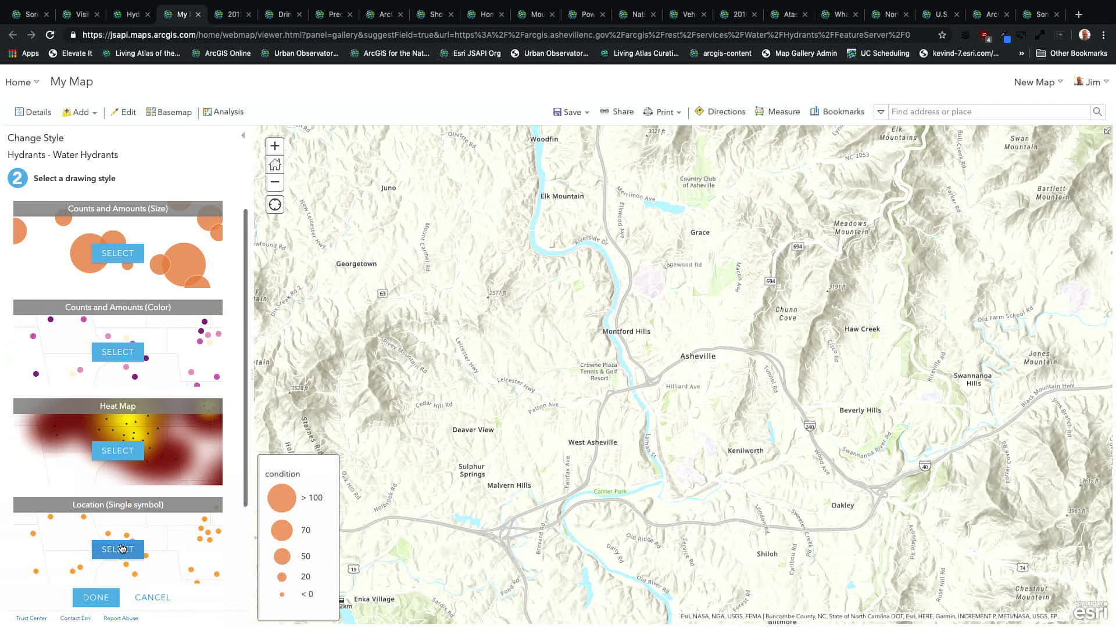
{"action": "scroll", "coordinate": [119, 541], "scroll_direction": "down", "scroll_amount": 2}
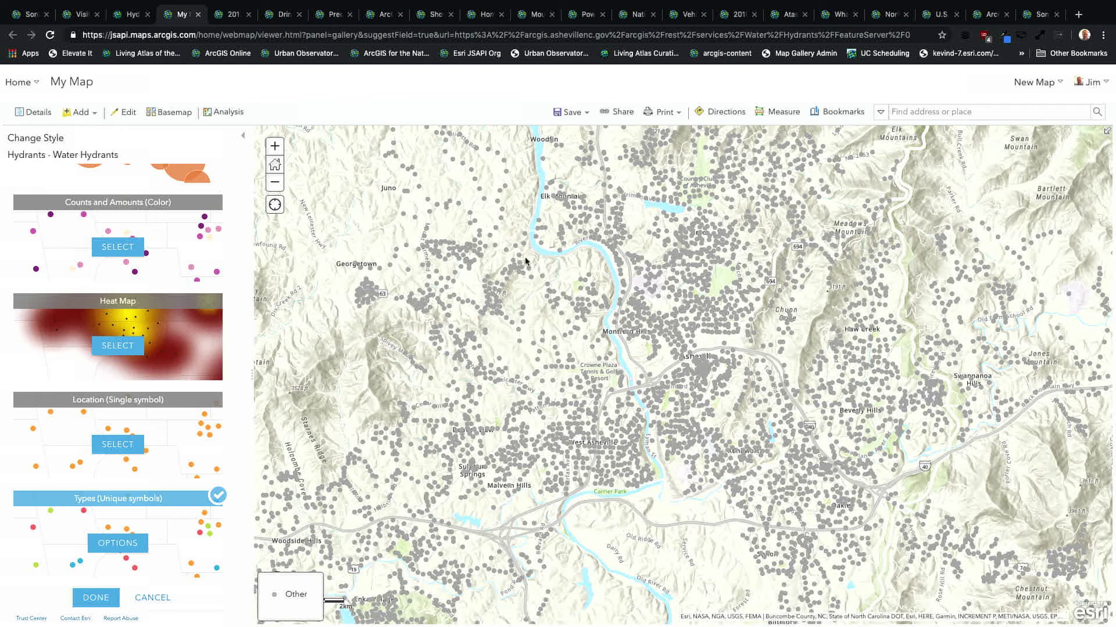
Change the hydrants layer's display attribute to district, drawn as Types (Unique symbols).
{"action": "scroll", "coordinate": [142, 453], "scroll_direction": "up", "scroll_amount": 3}
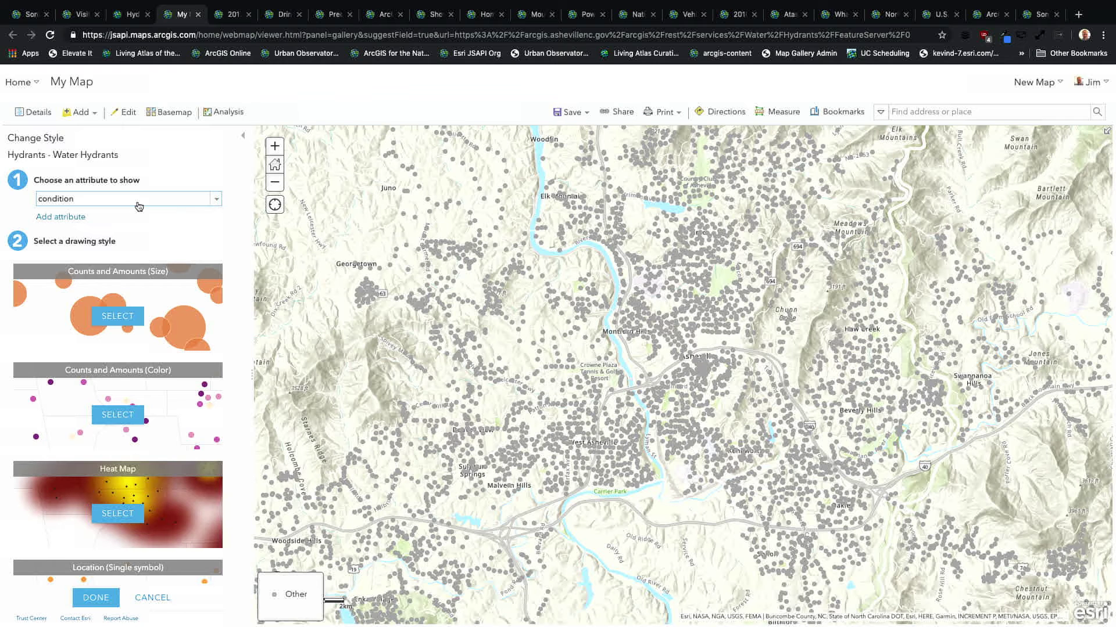
{"action": "scroll", "coordinate": [129, 241], "scroll_direction": "down", "scroll_amount": 2}
{"action": "left_click", "coordinate": [96, 256]}
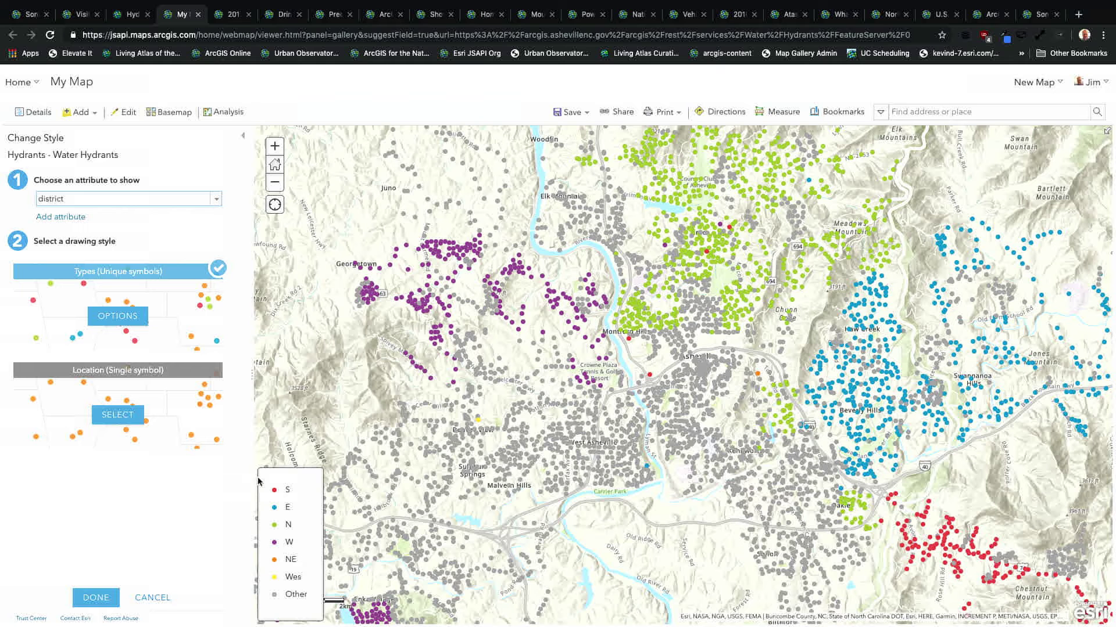
Try the elevation attribute on the hydrants layer with Counts and Amounts (Color), and cancel the style changes.
{"action": "left_click", "coordinate": [122, 198]}
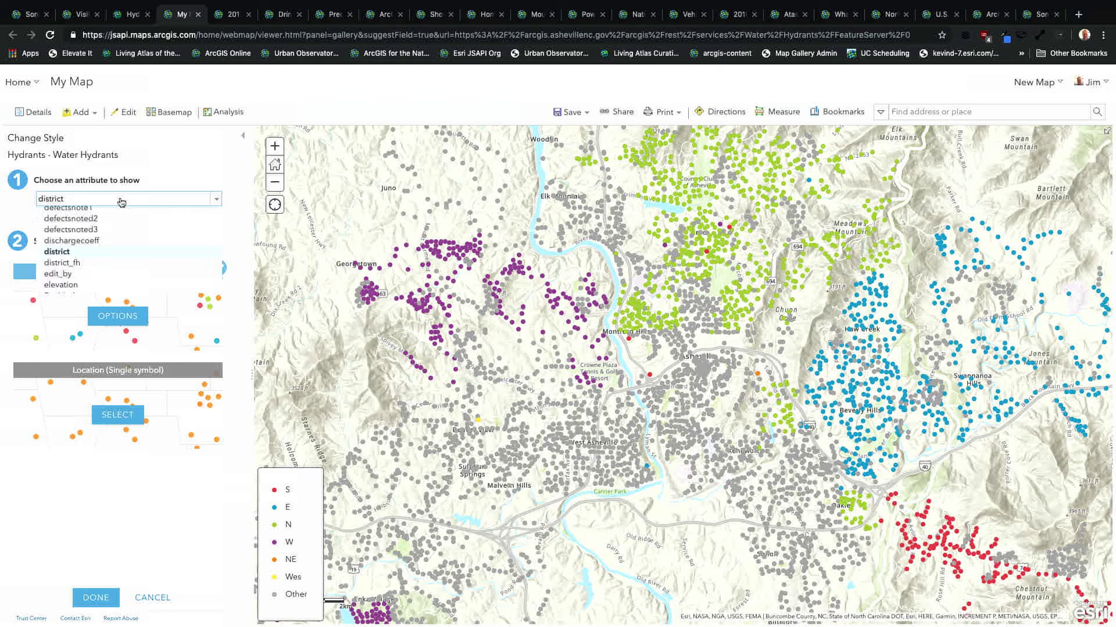
{"action": "scroll", "coordinate": [109, 255], "scroll_direction": "down", "scroll_amount": 1}
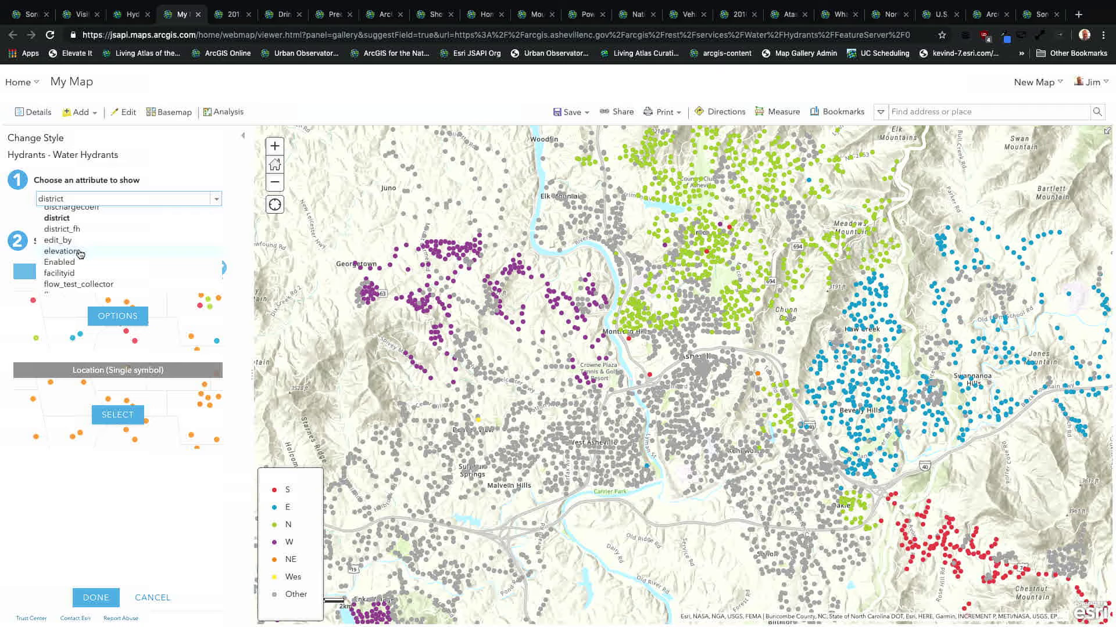
{"action": "left_click", "coordinate": [81, 255]}
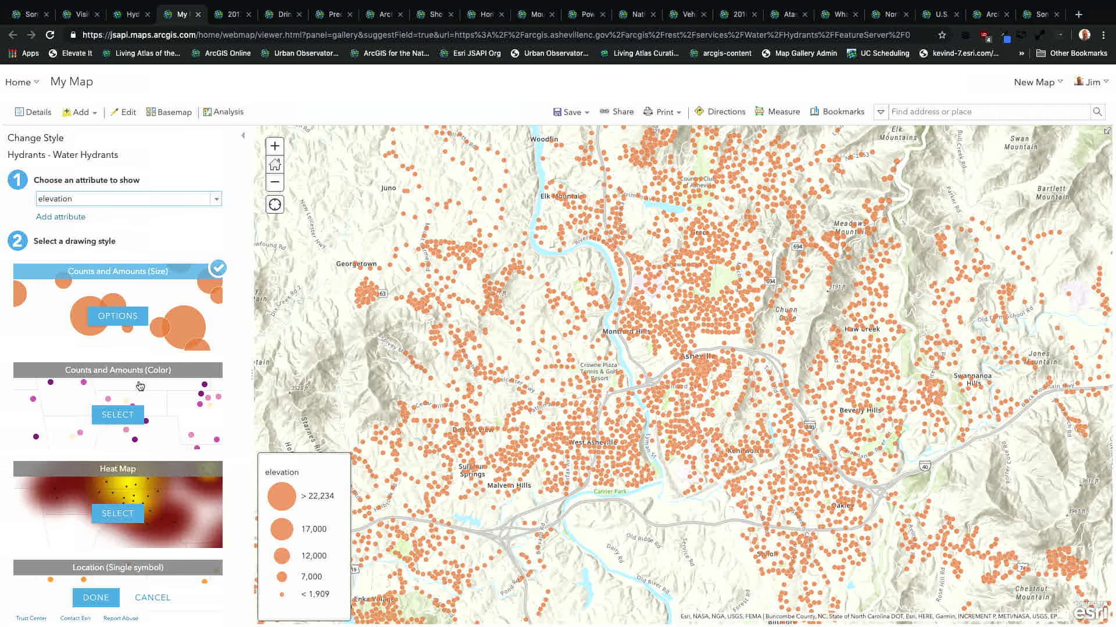
{"action": "left_click", "coordinate": [118, 415]}
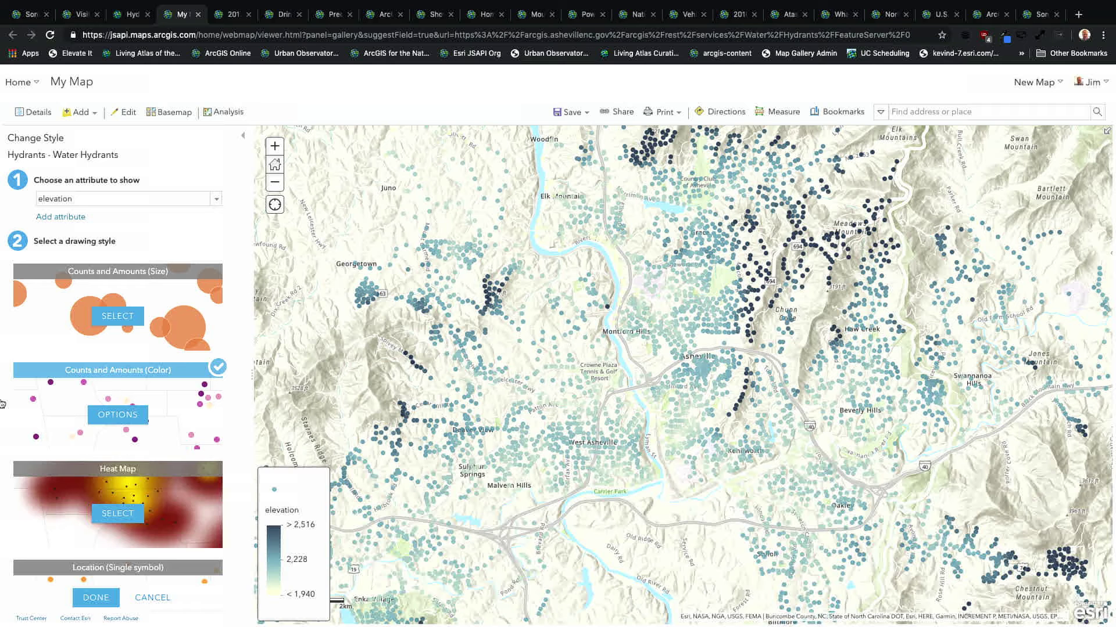
{"action": "left_click", "coordinate": [153, 598]}
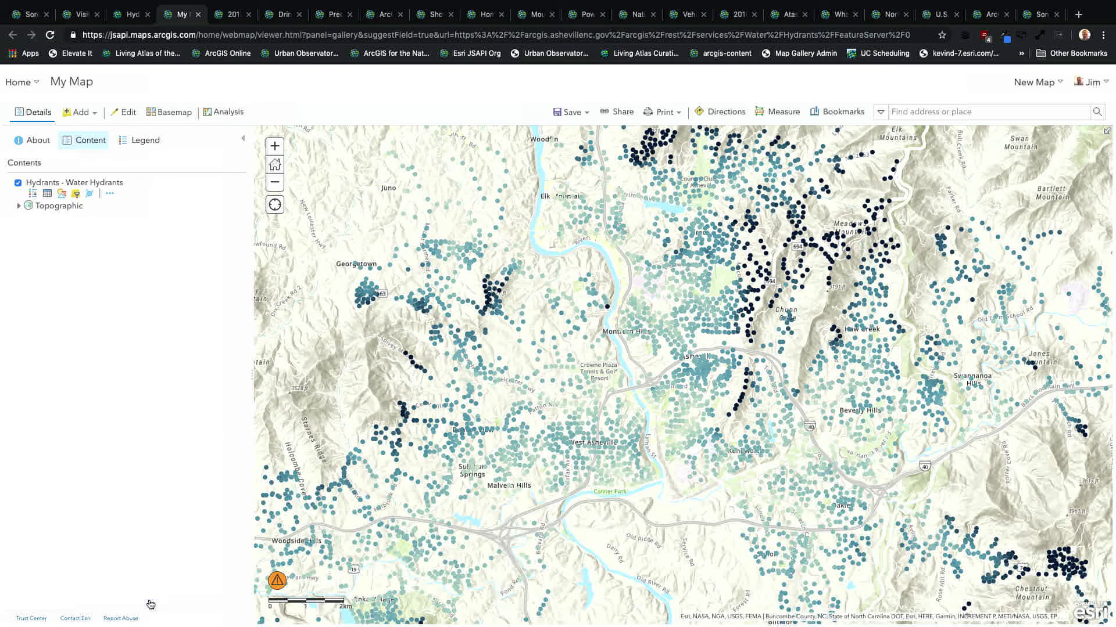
Restyle the hydrants layer by the Enabled attribute, drawn as Types (Unique symbols).
{"action": "left_click", "coordinate": [64, 195]}
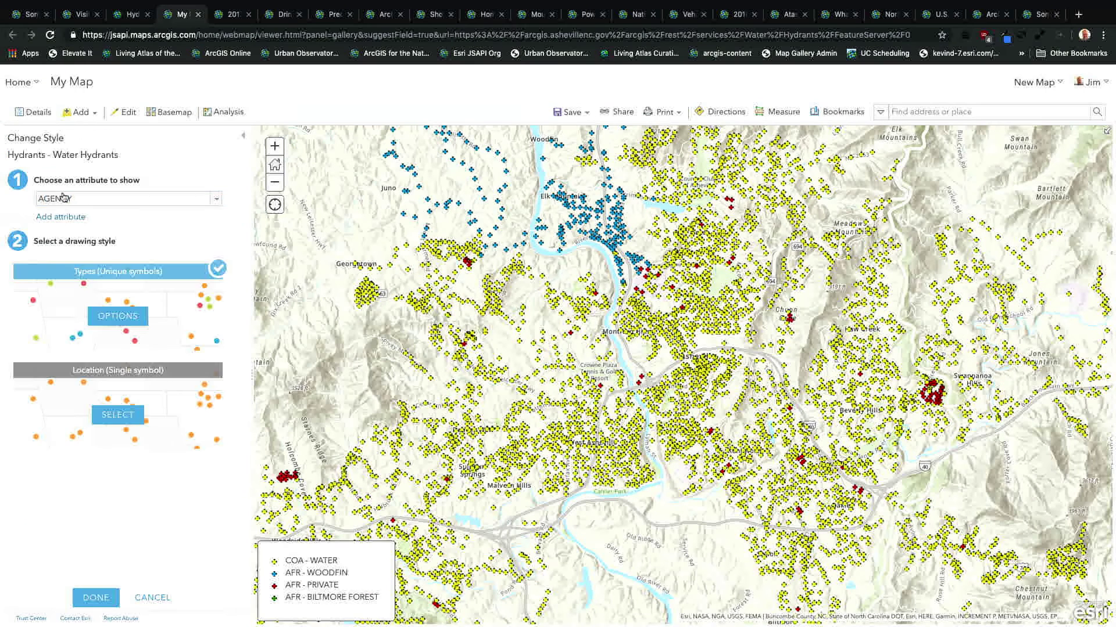
{"action": "left_click", "coordinate": [101, 203]}
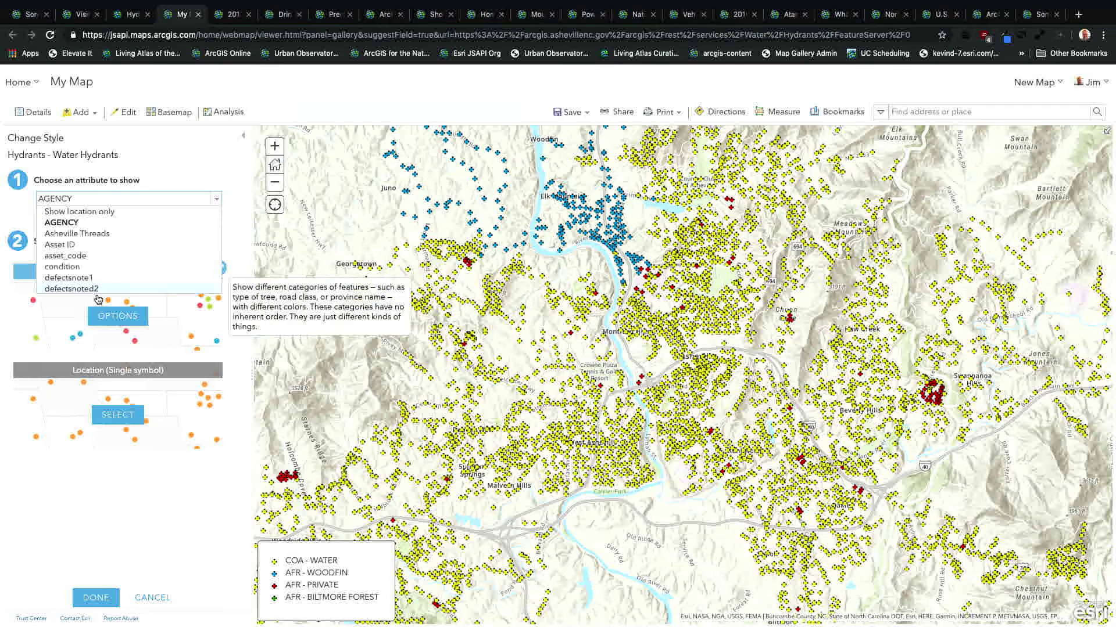
{"action": "scroll", "coordinate": [94, 262], "scroll_direction": "down", "scroll_amount": 2}
{"action": "scroll", "coordinate": [94, 263], "scroll_direction": "down", "scroll_amount": 2}
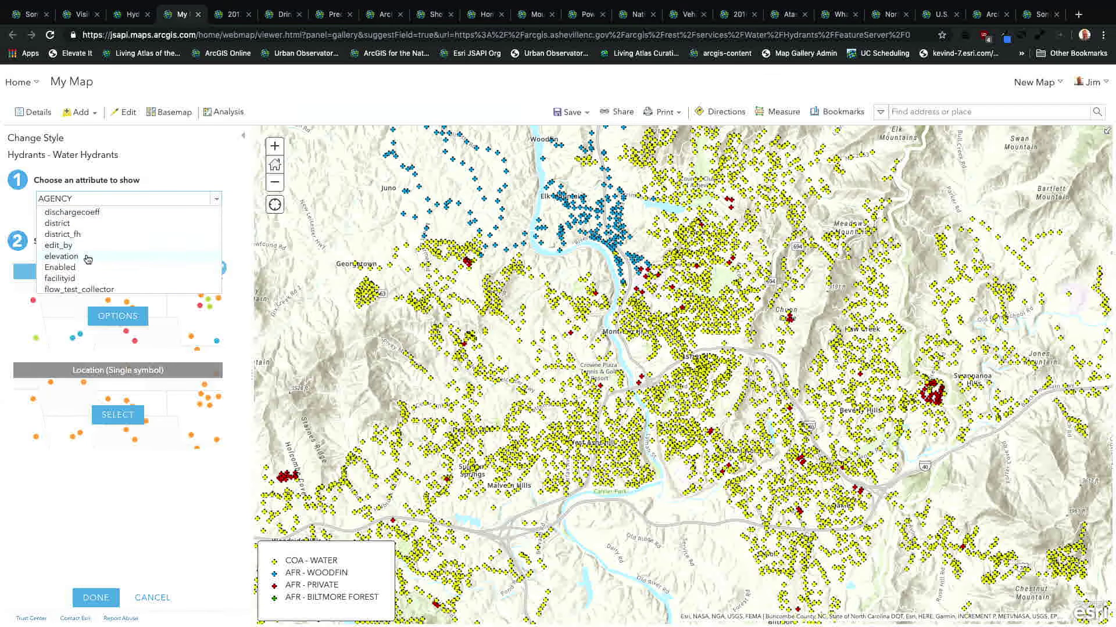
{"action": "left_click", "coordinate": [84, 271]}
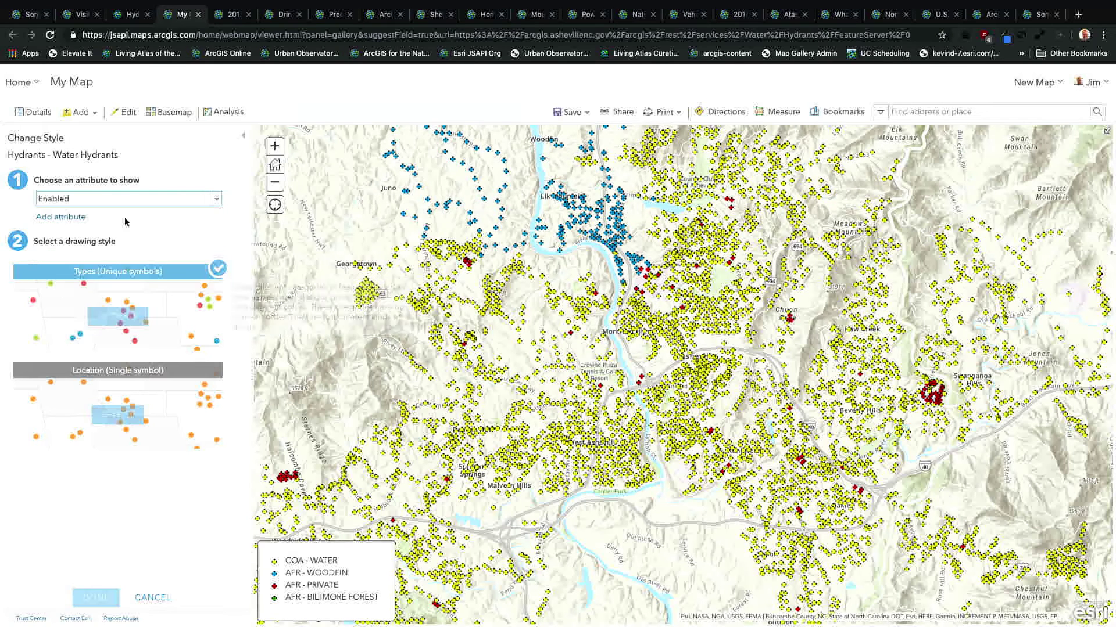
Switch to PowerPoint, start the slide show from the Map "what" examples slide and advance to the following slide.
{"action": "key", "text": "super+Tab"}
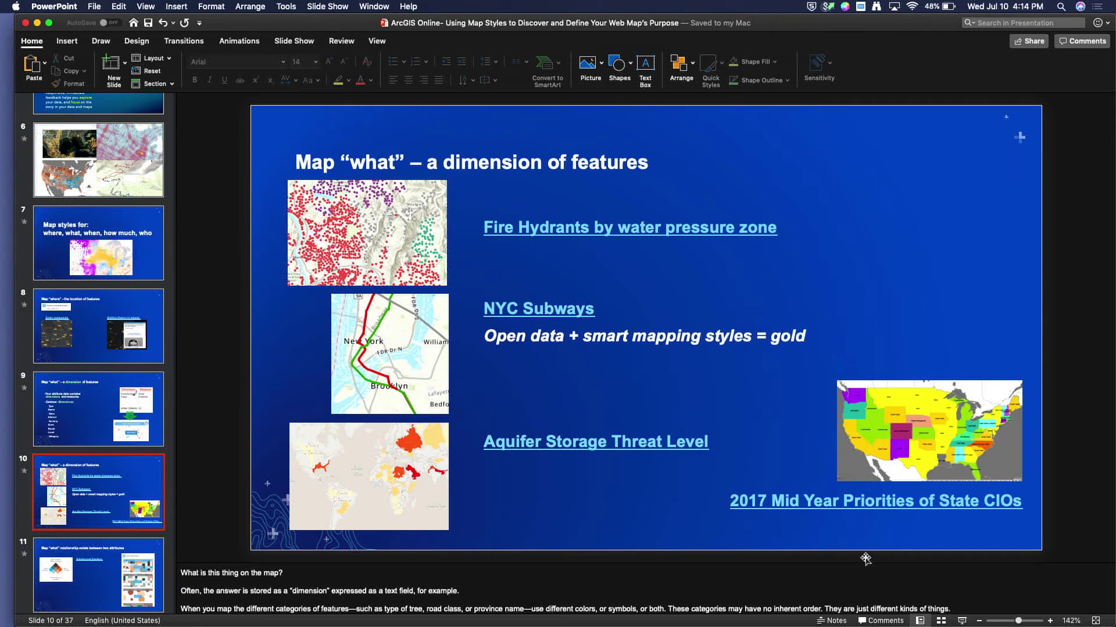
{"action": "left_click", "coordinate": [964, 623]}
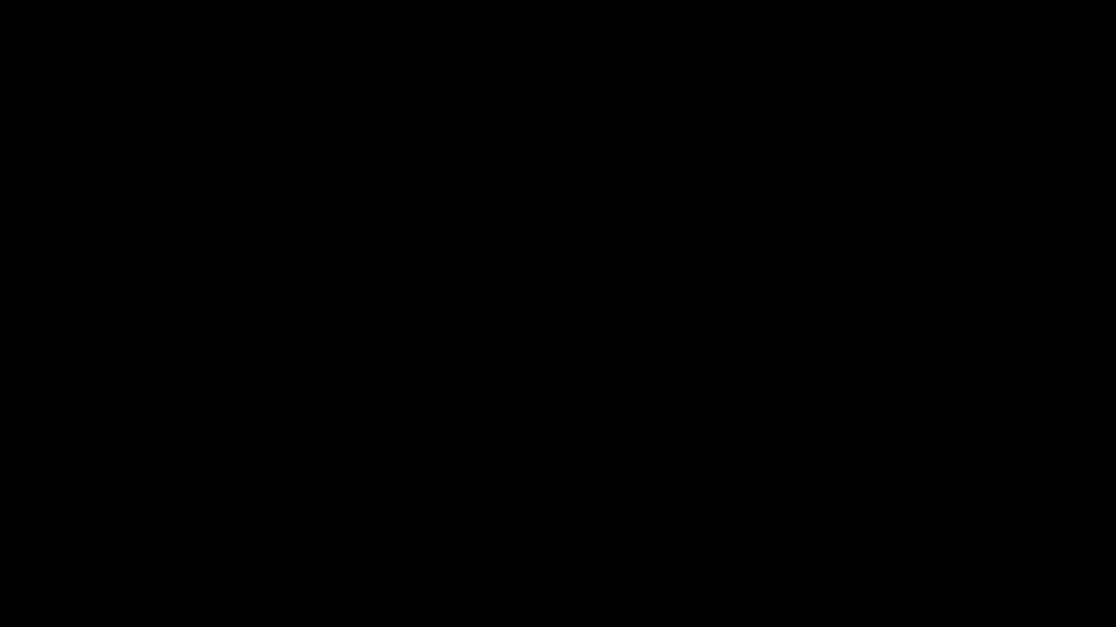
{"action": "key", "text": "Right"}
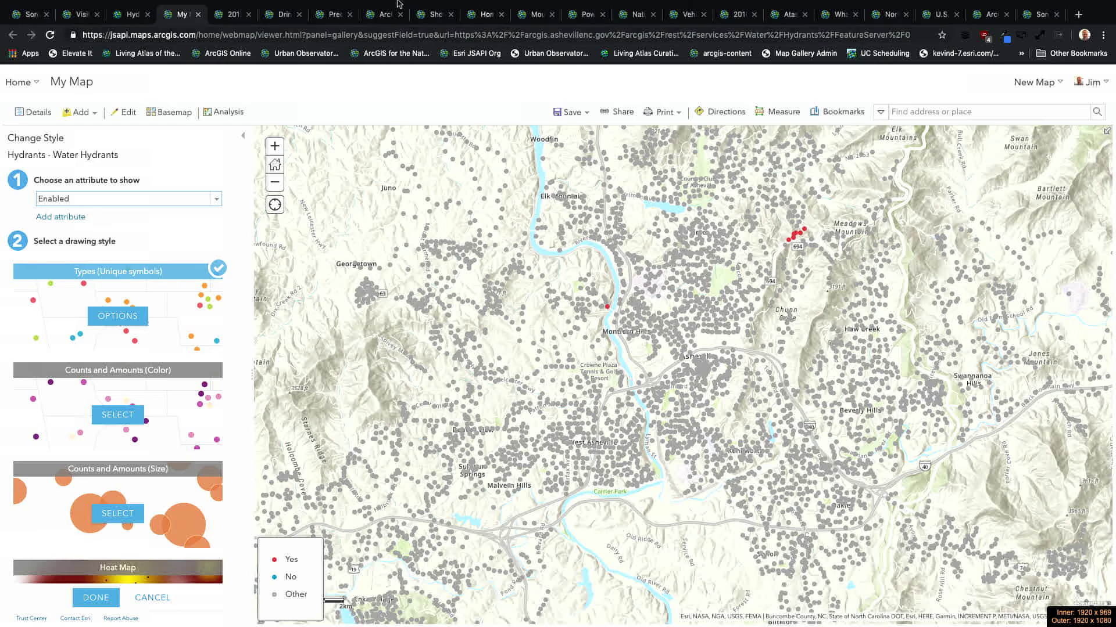
Switch back to Chrome and bring up the Drinkers and Smokers in the US web map.
{"action": "mouse_move", "coordinate": [487, 13]}
{"action": "left_click", "coordinate": [232, 40]}
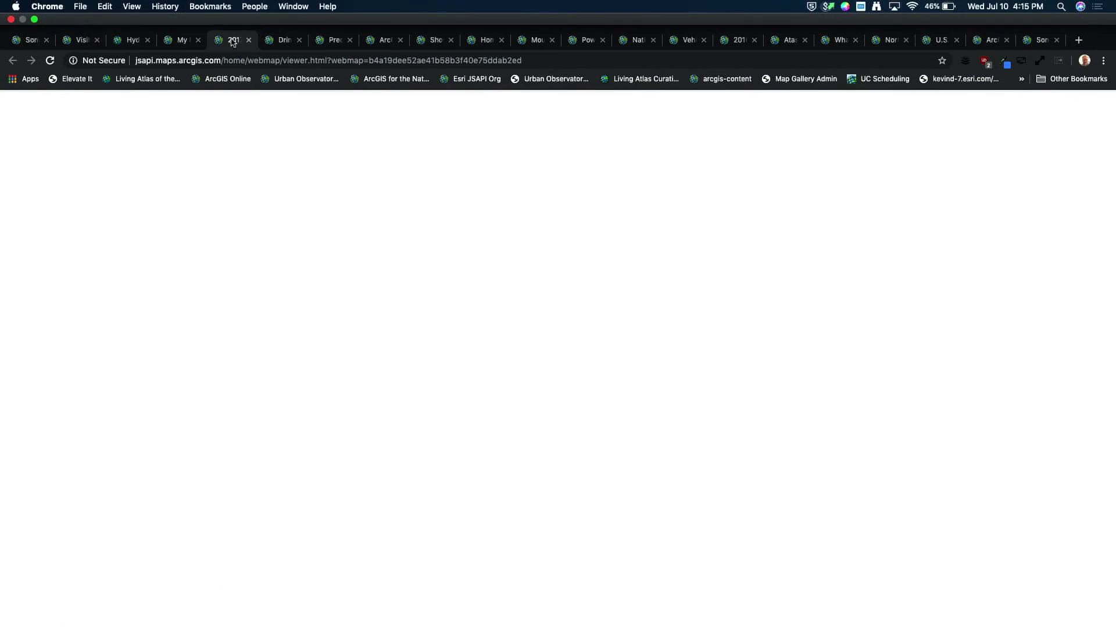
{"action": "left_click", "coordinate": [267, 40]}
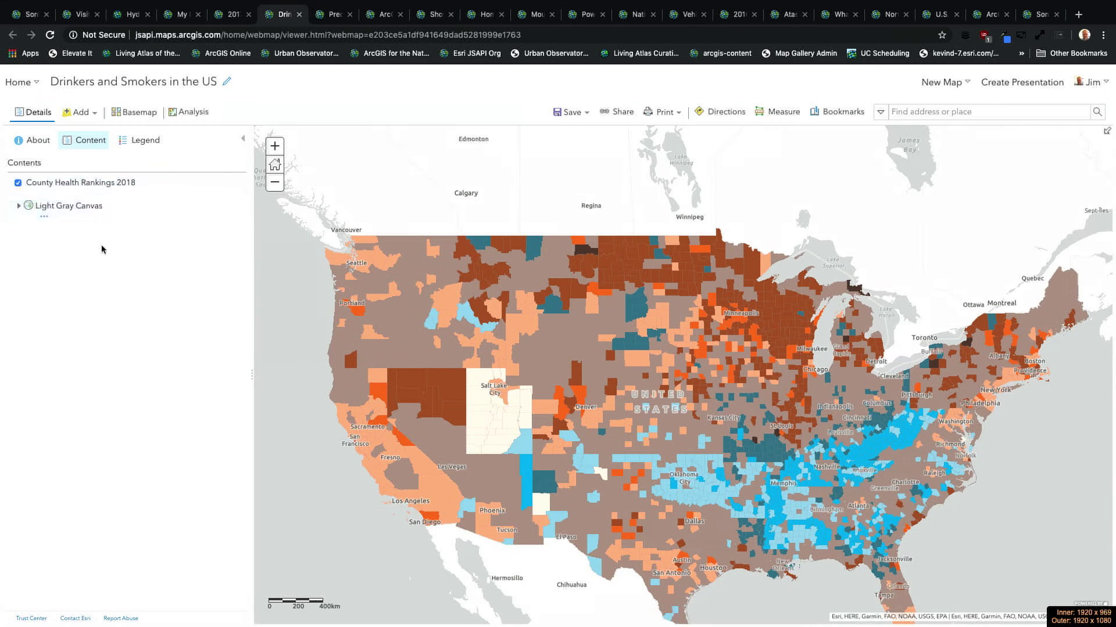
Make a copy of the County Health Rankings 2018 layer and hide the original layer.
{"action": "left_click", "coordinate": [85, 185]}
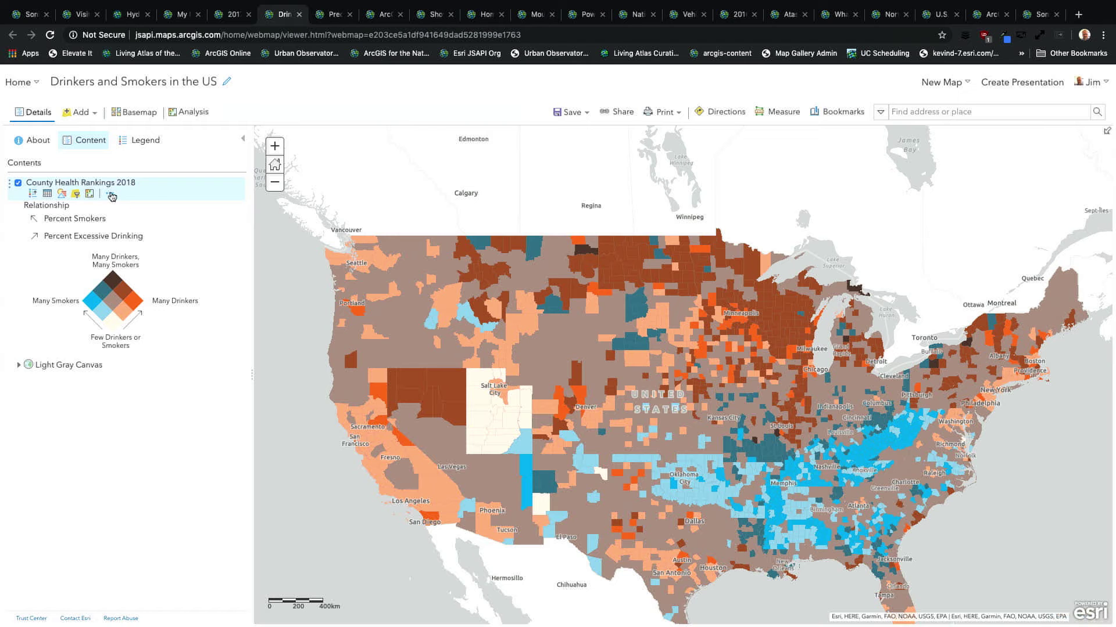
{"action": "left_click", "coordinate": [110, 195]}
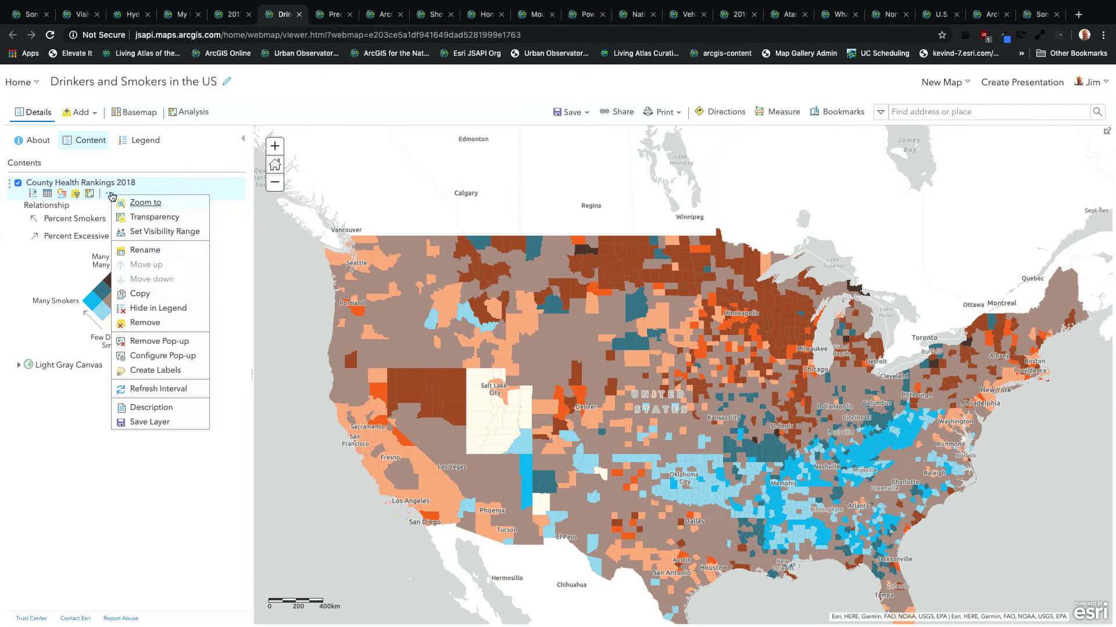
{"action": "left_click", "coordinate": [142, 295]}
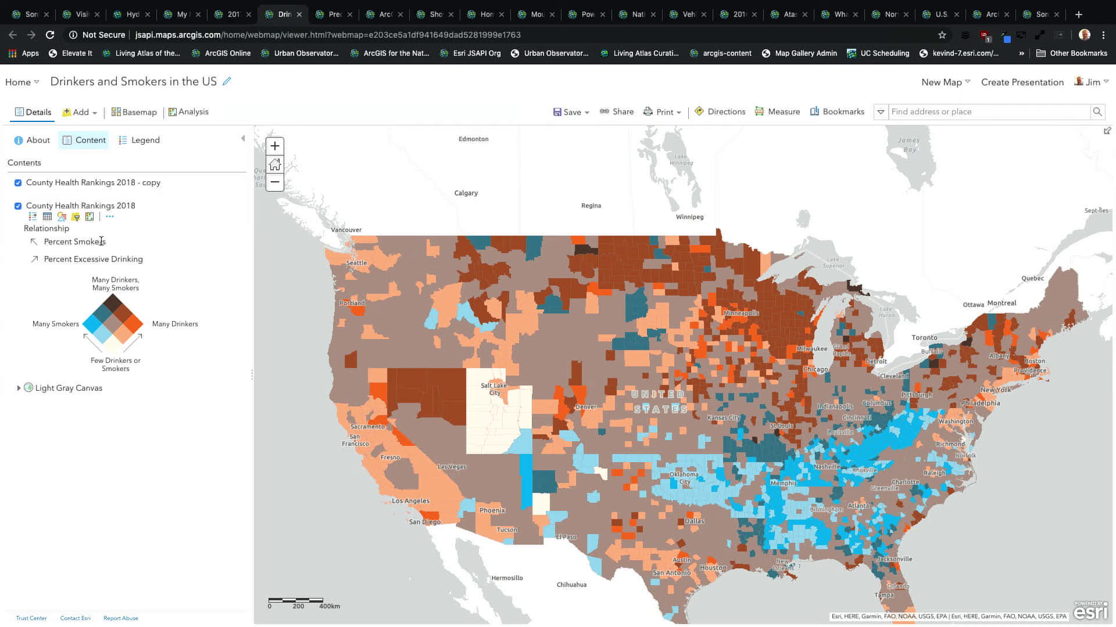
{"action": "left_click", "coordinate": [18, 206]}
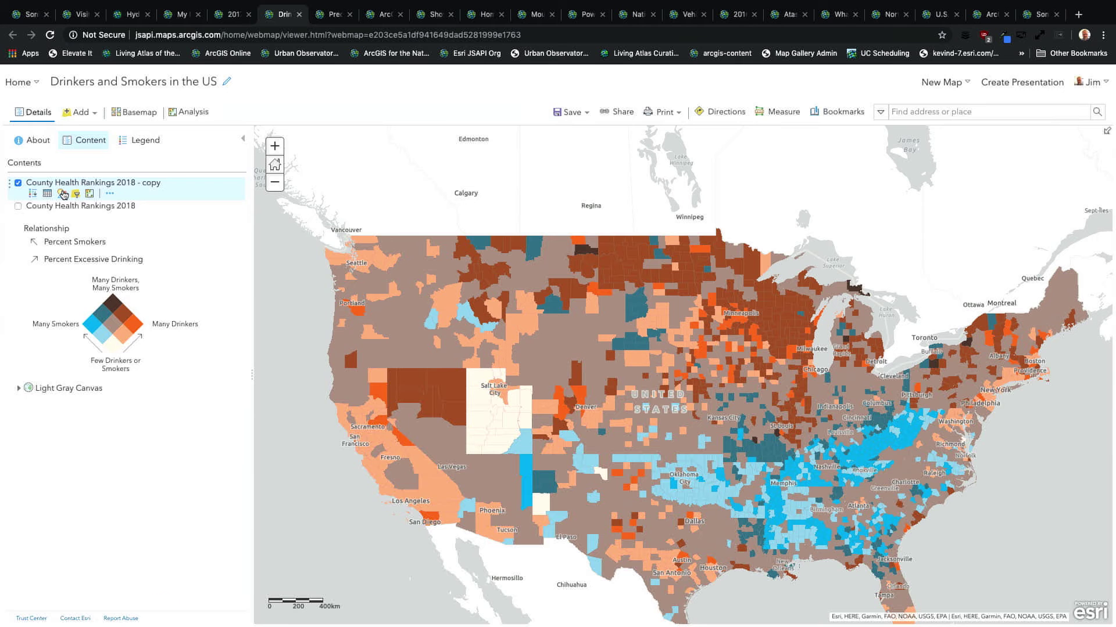
Set the copied County Health Rankings 2018 layer's style to Show location only.
{"action": "left_click", "coordinate": [62, 195]}
{"action": "left_click", "coordinate": [217, 217]}
{"action": "left_click", "coordinate": [216, 199]}
{"action": "scroll", "coordinate": [78, 232], "scroll_direction": "up", "scroll_amount": 15}
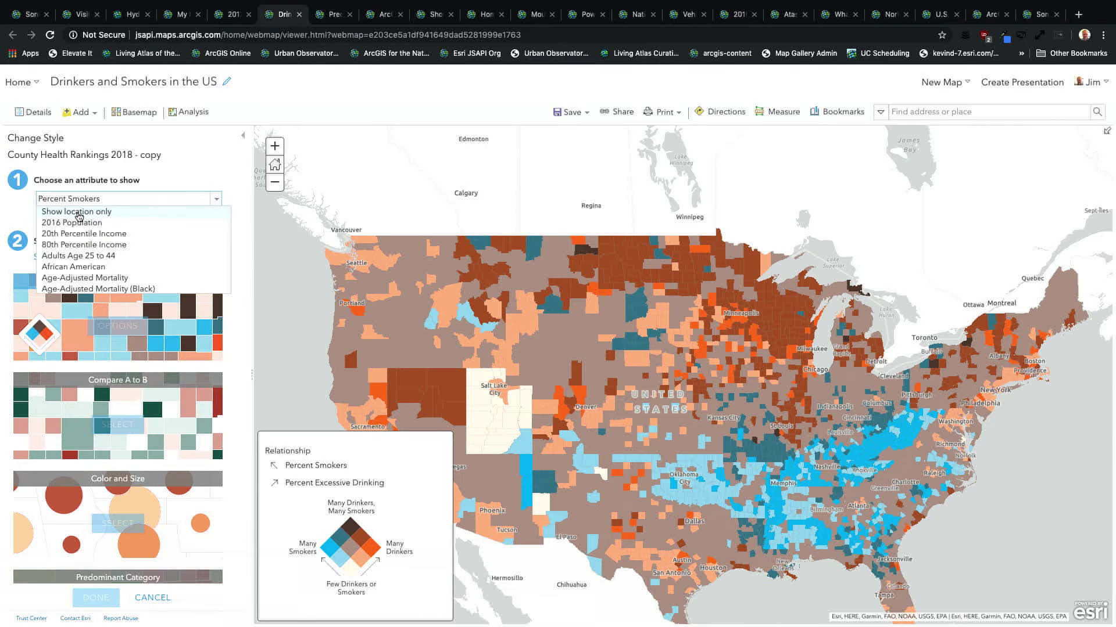
{"action": "left_click", "coordinate": [105, 213]}
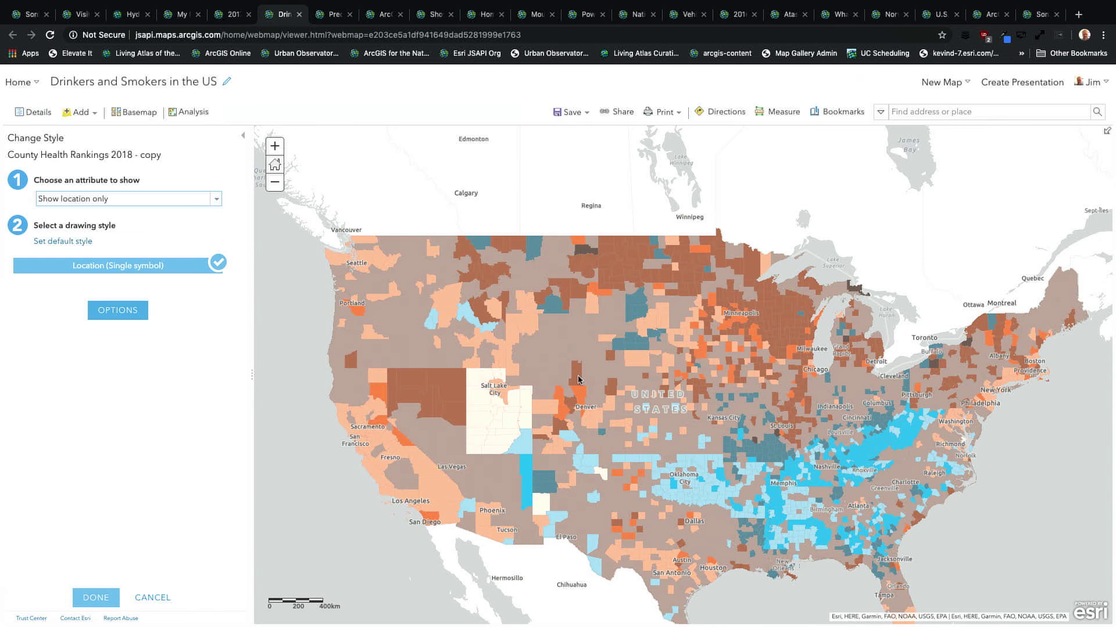
Style the copied County Health Rankings 2018 layer by the Percent Excessive Drinking attribute.
{"action": "left_click_drag", "start_coordinate": [577, 377], "coordinate": [567, 314]}
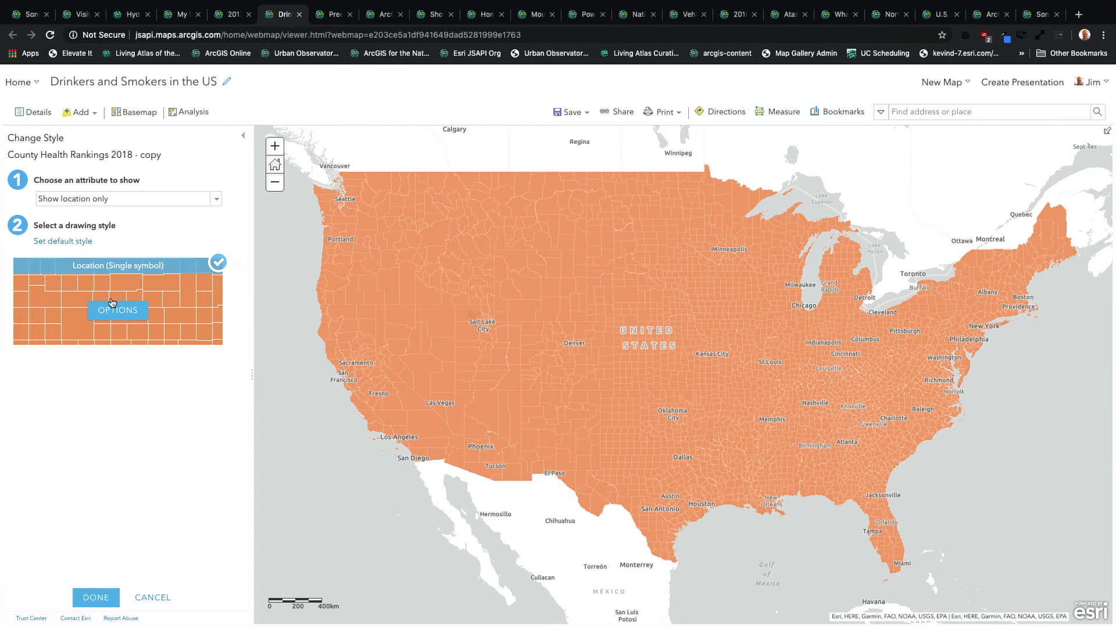
{"action": "left_click", "coordinate": [169, 198]}
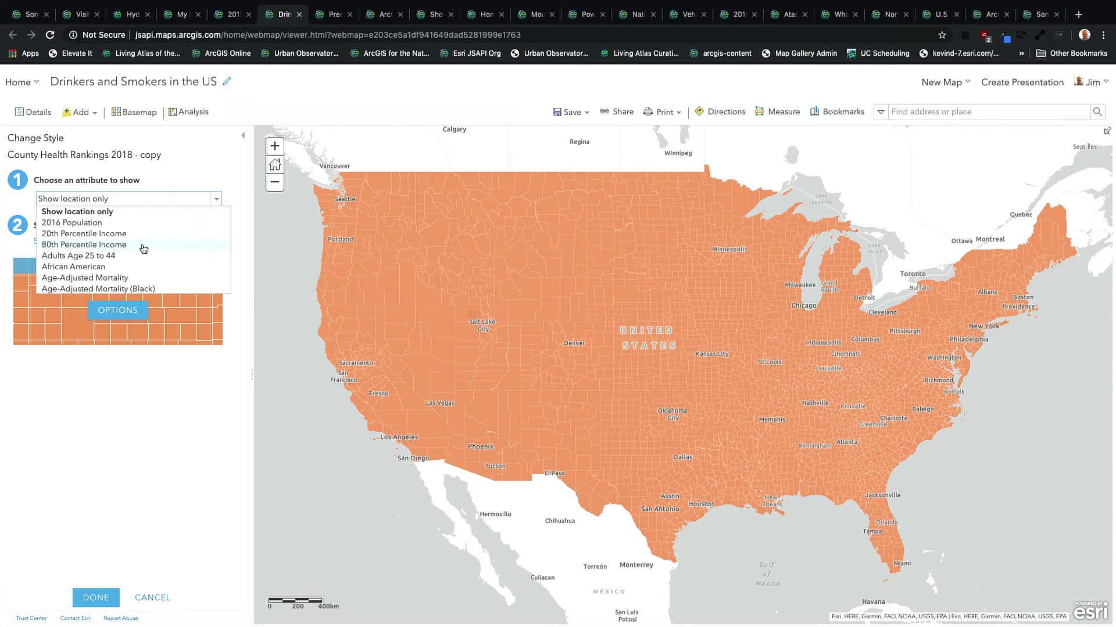
{"action": "scroll", "coordinate": [146, 268], "scroll_direction": "down", "scroll_amount": 5}
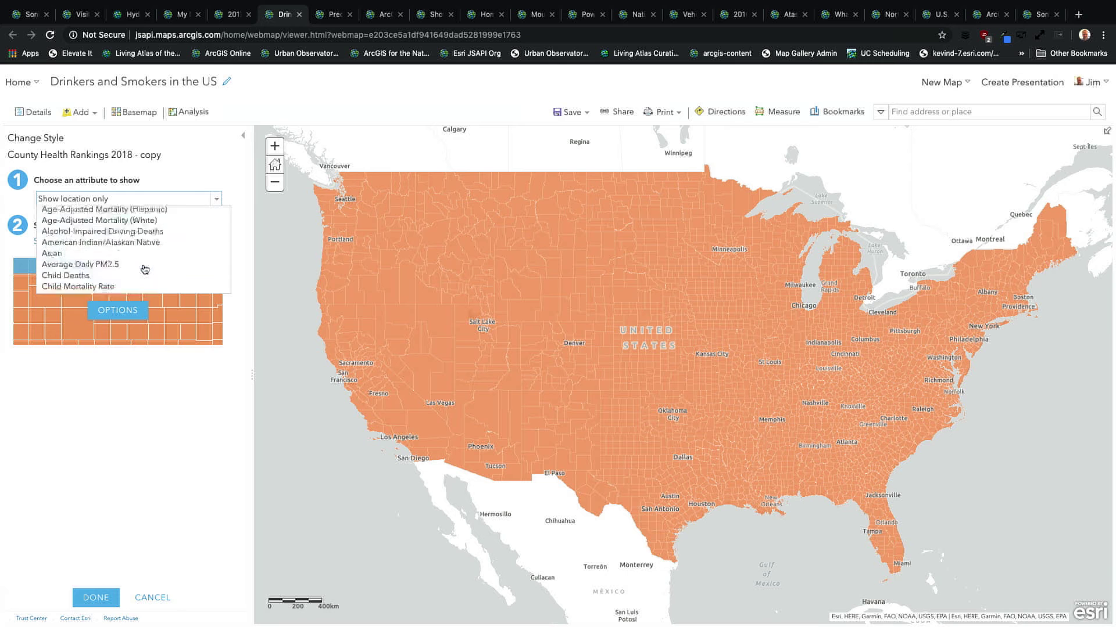
{"action": "scroll", "coordinate": [145, 268], "scroll_direction": "down", "scroll_amount": 10}
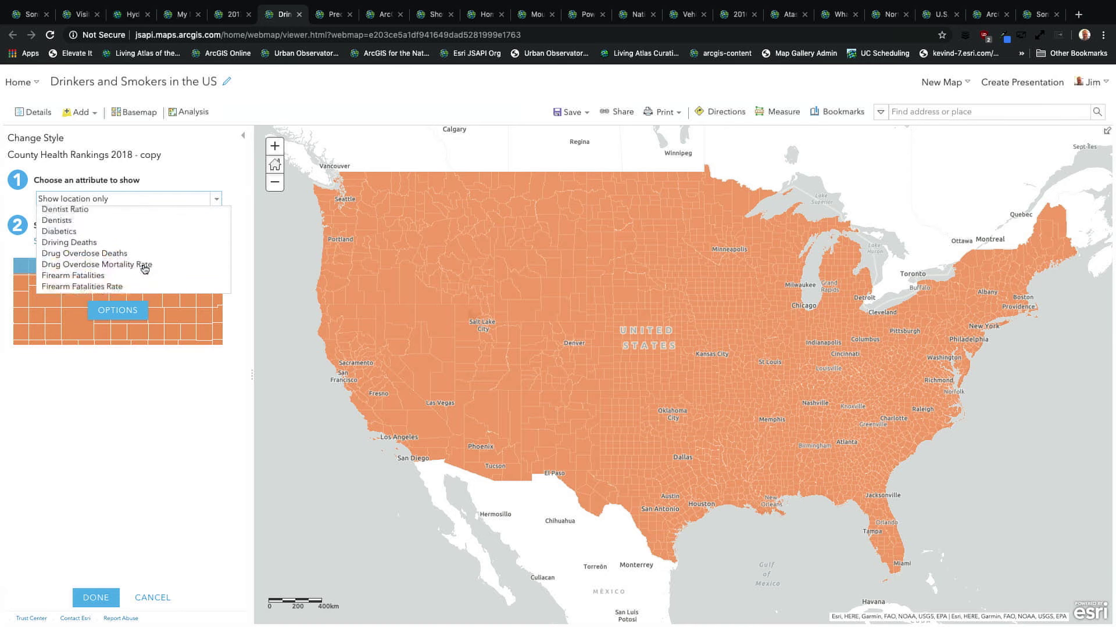
{"action": "scroll", "coordinate": [145, 269], "scroll_direction": "down", "scroll_amount": 10}
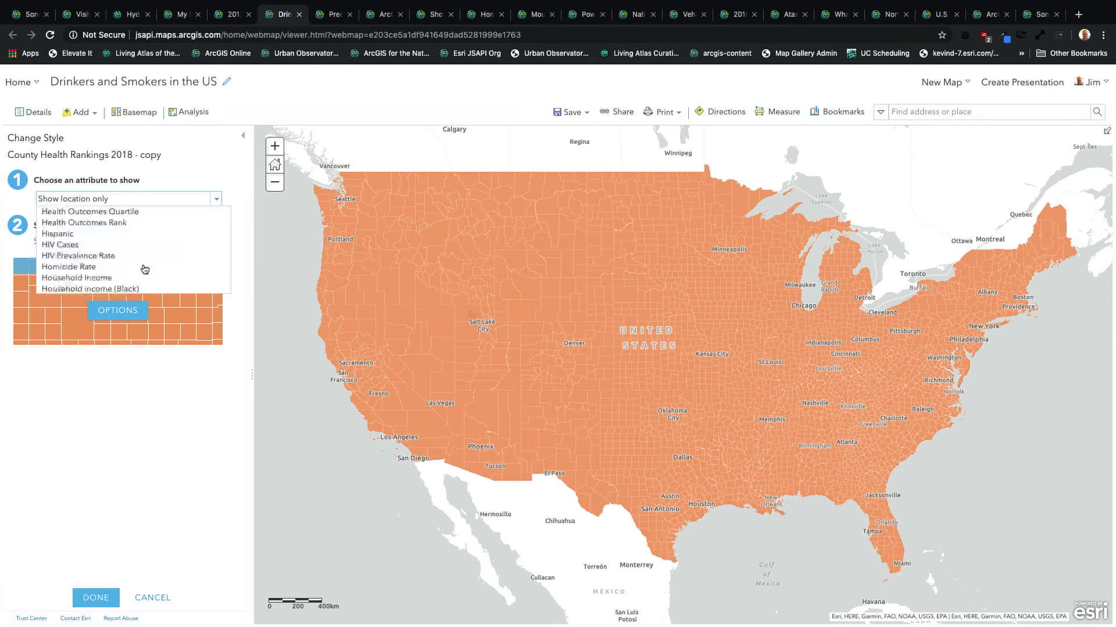
{"action": "scroll", "coordinate": [145, 269], "scroll_direction": "down", "scroll_amount": 10}
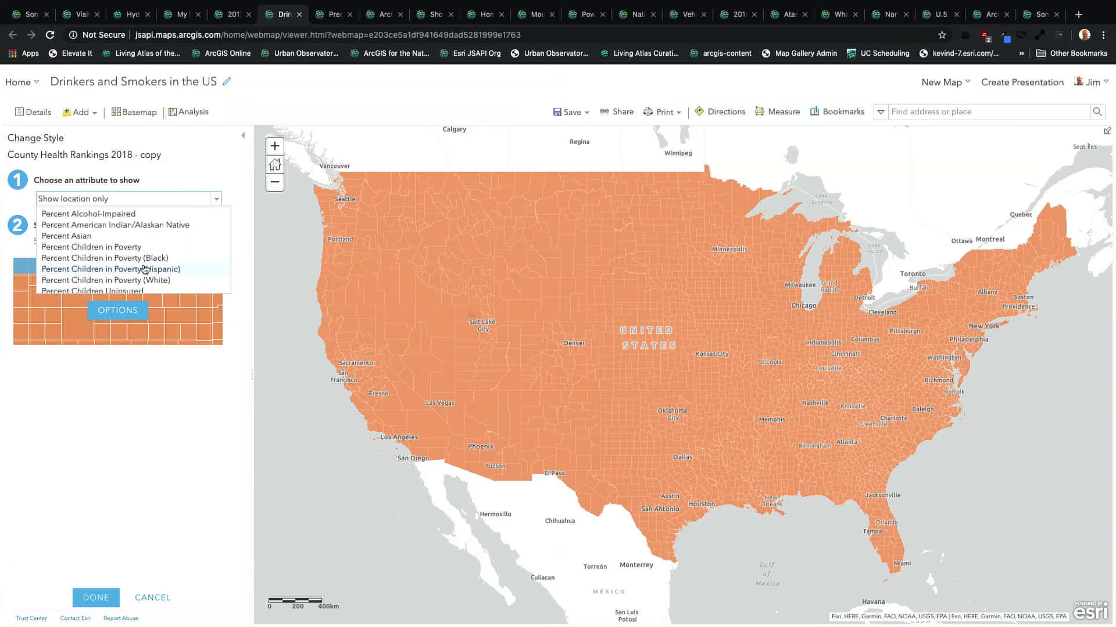
{"action": "scroll", "coordinate": [144, 269], "scroll_direction": "down", "scroll_amount": 3}
{"action": "scroll", "coordinate": [145, 269], "scroll_direction": "up", "scroll_amount": 4}
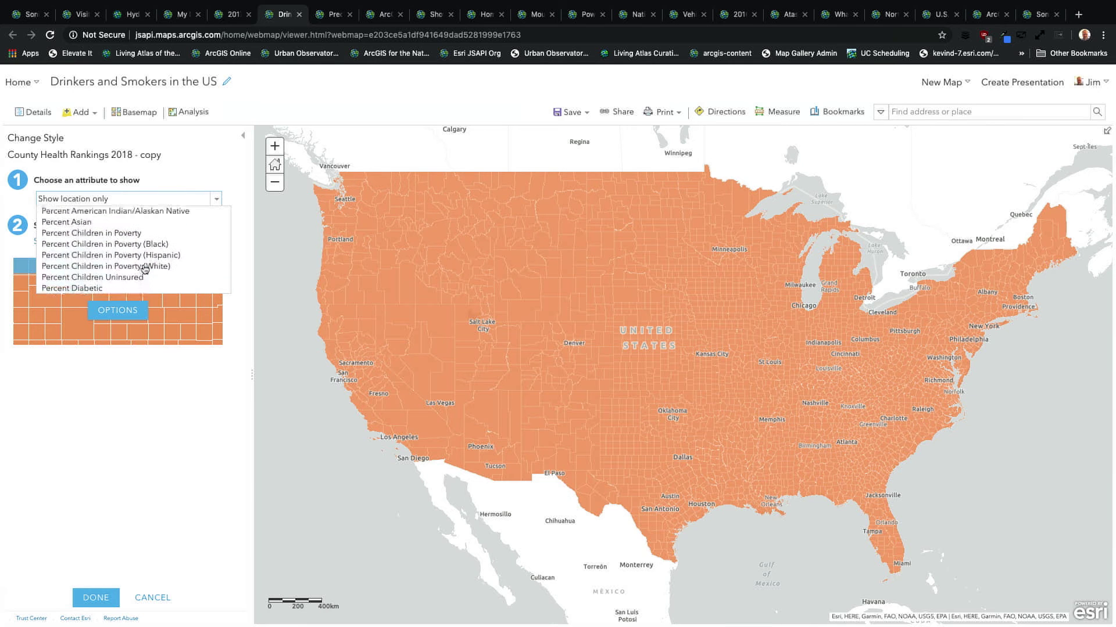
{"action": "scroll", "coordinate": [144, 269], "scroll_direction": "down", "scroll_amount": 1}
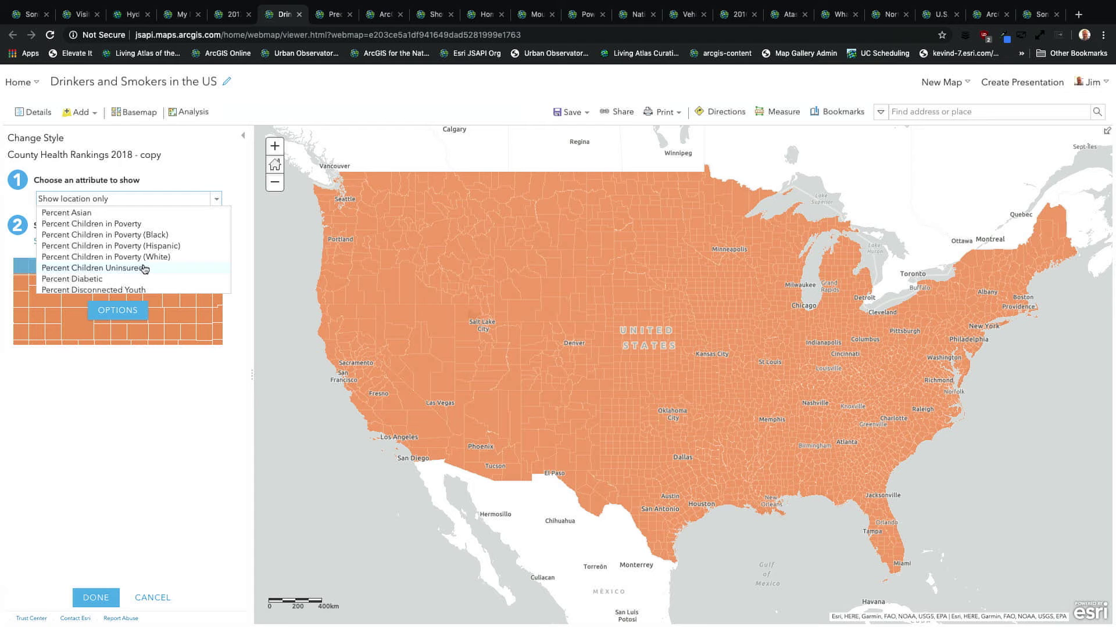
{"action": "scroll", "coordinate": [146, 243], "scroll_direction": "down", "scroll_amount": 3}
{"action": "scroll", "coordinate": [145, 243], "scroll_direction": "down", "scroll_amount": 3}
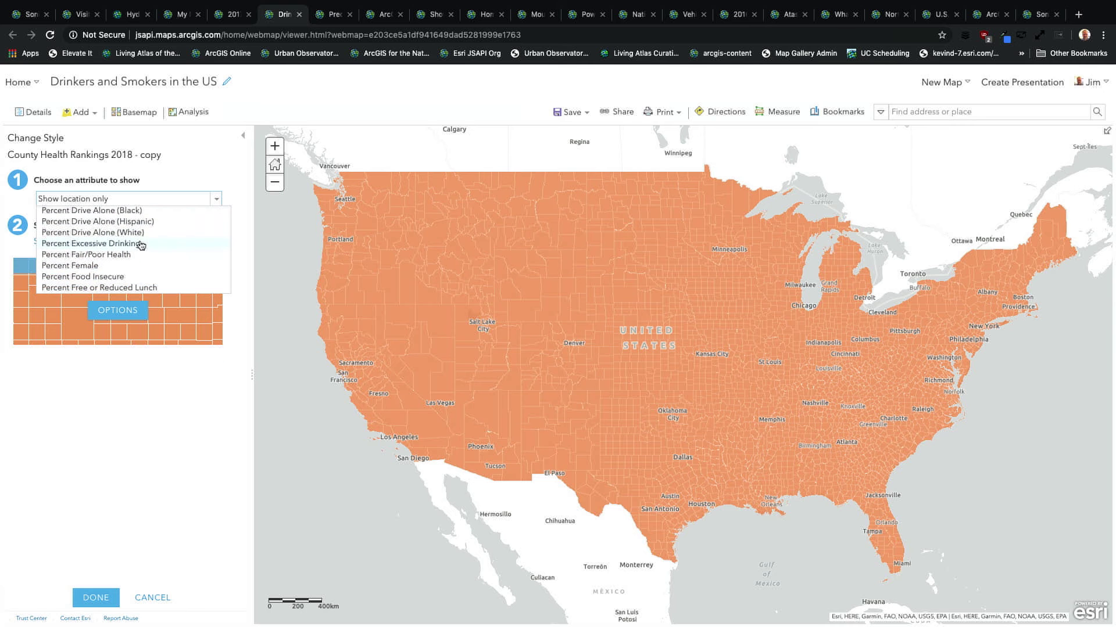
{"action": "left_click", "coordinate": [141, 245]}
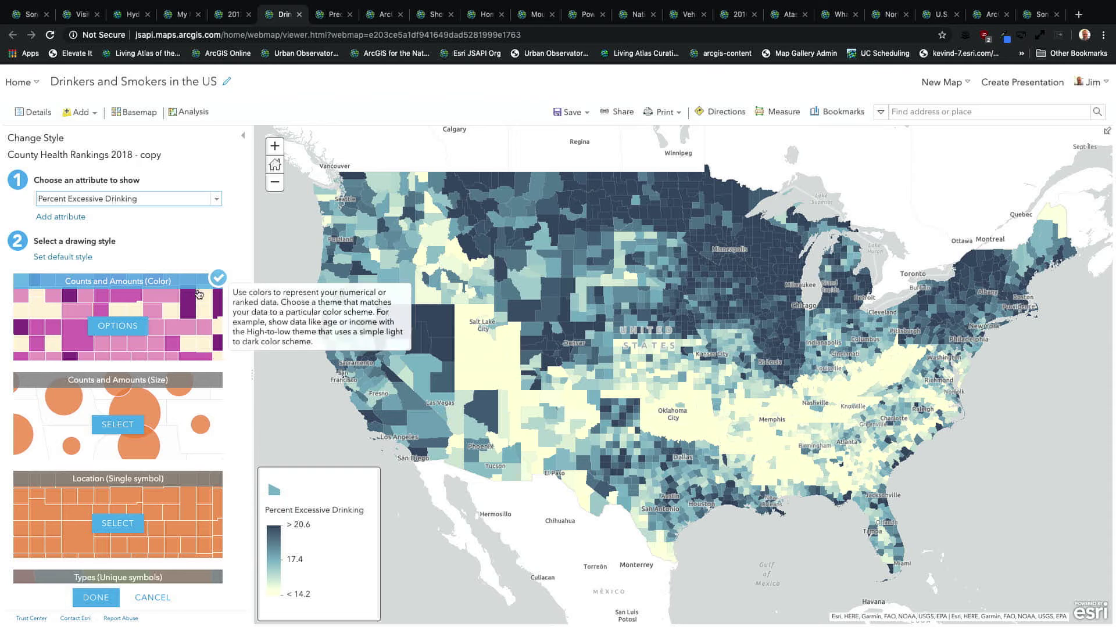
{"action": "mouse_move", "coordinate": [148, 319]}
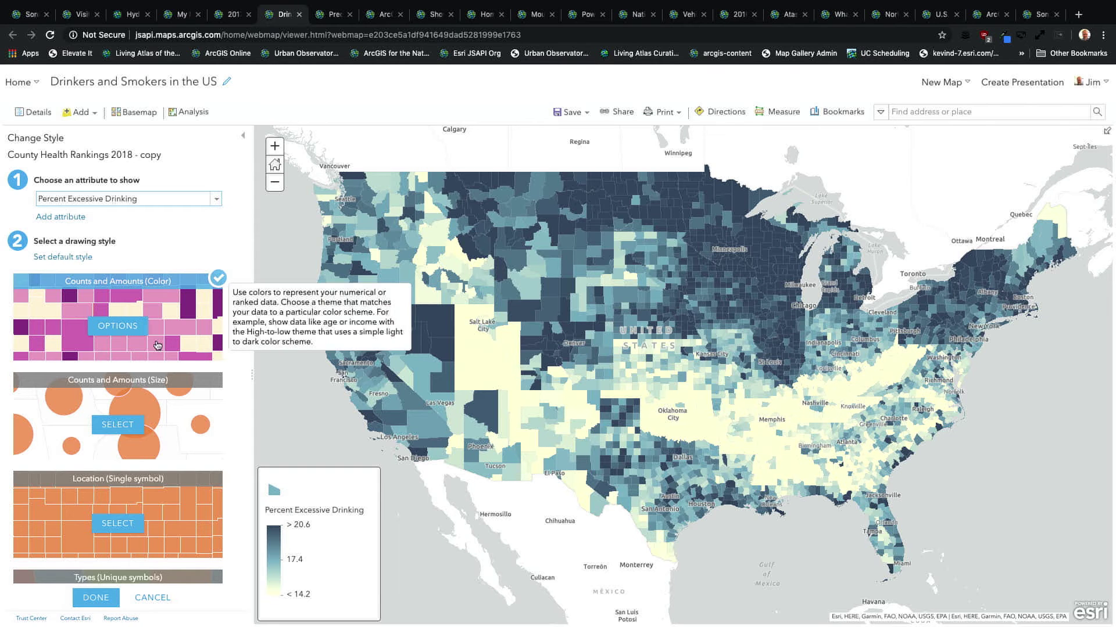
{"action": "left_click", "coordinate": [76, 218]}
{"action": "left_click", "coordinate": [81, 219]}
{"action": "scroll", "coordinate": [133, 259], "scroll_direction": "down", "scroll_amount": 10}
{"action": "scroll", "coordinate": [134, 259], "scroll_direction": "down", "scroll_amount": 5}
{"action": "scroll", "coordinate": [134, 259], "scroll_direction": "down", "scroll_amount": 3}
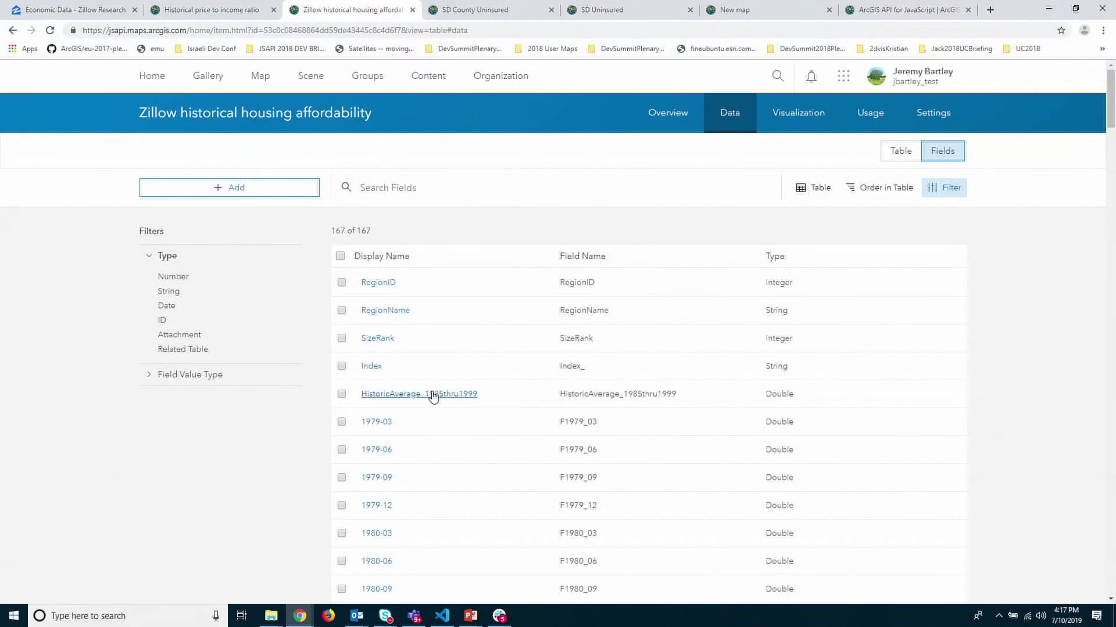
Open the HistoricAverage_1985thru1999 field's details in the Zillow historical housing affordability item and enter a description starting with "The historical".
{"action": "left_click", "coordinate": [431, 394]}
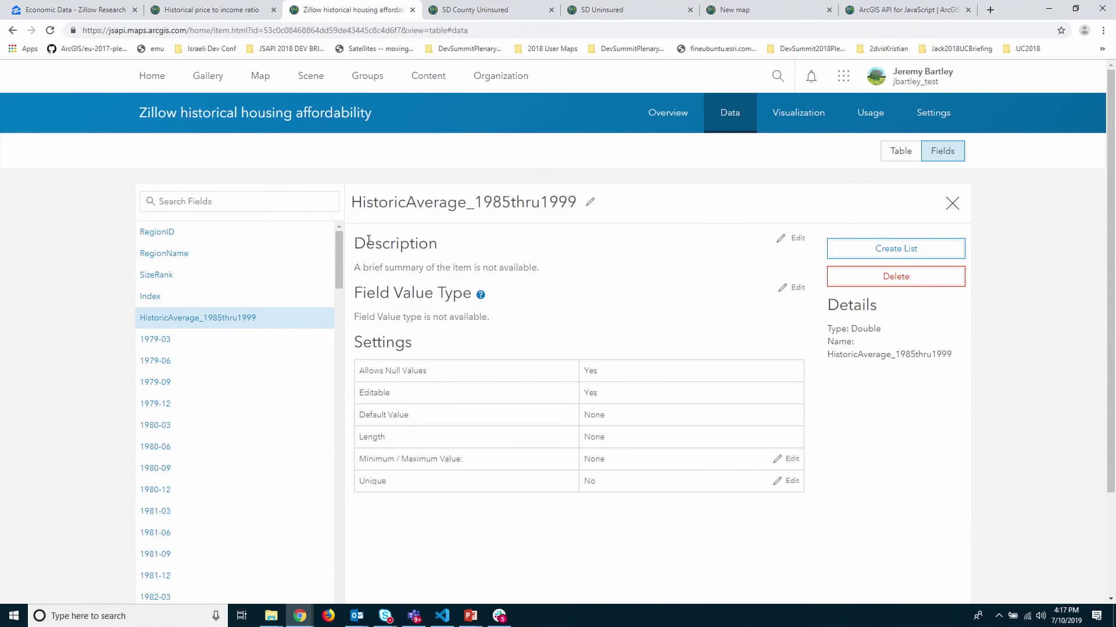
{"action": "left_click_drag", "start_coordinate": [364, 239], "coordinate": [415, 235]}
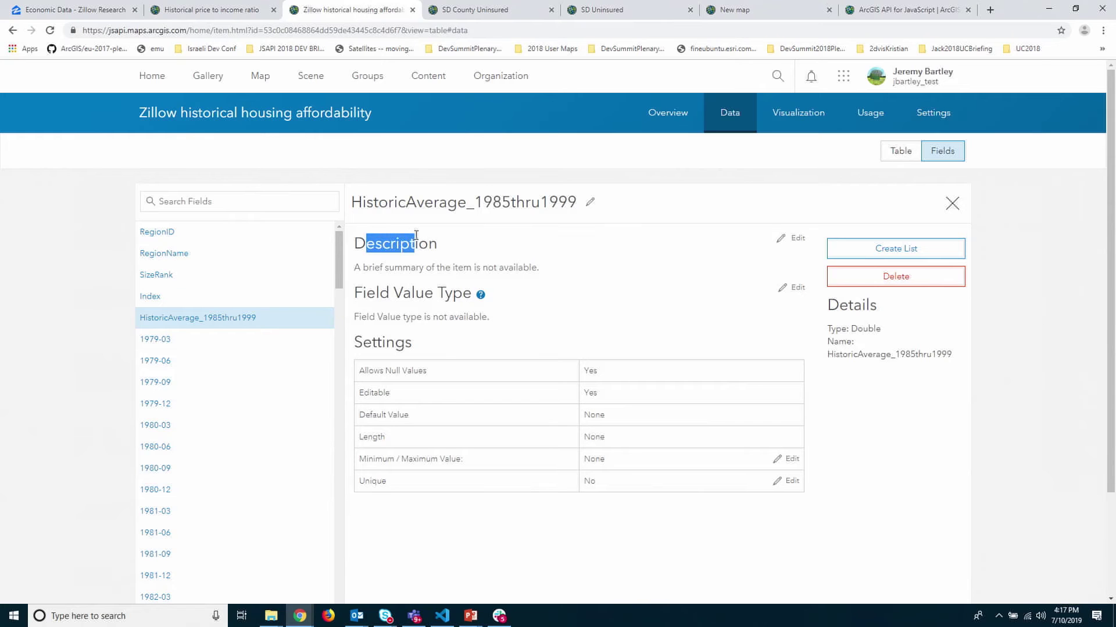
{"action": "left_click", "coordinate": [794, 239]}
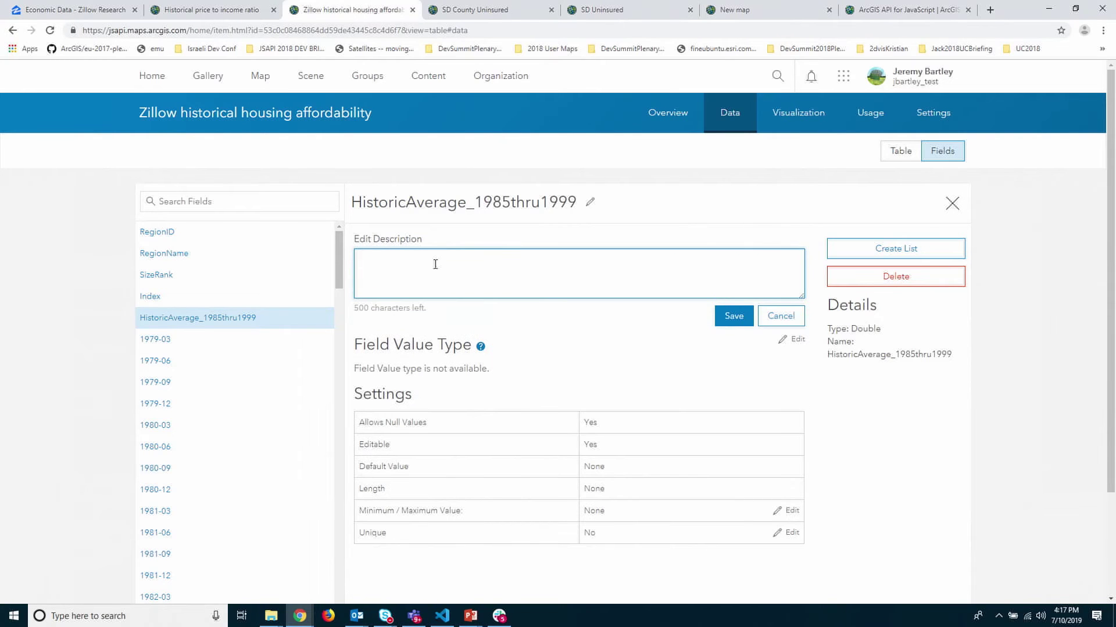
{"action": "type", "text": "The historical asda'asdfads"}
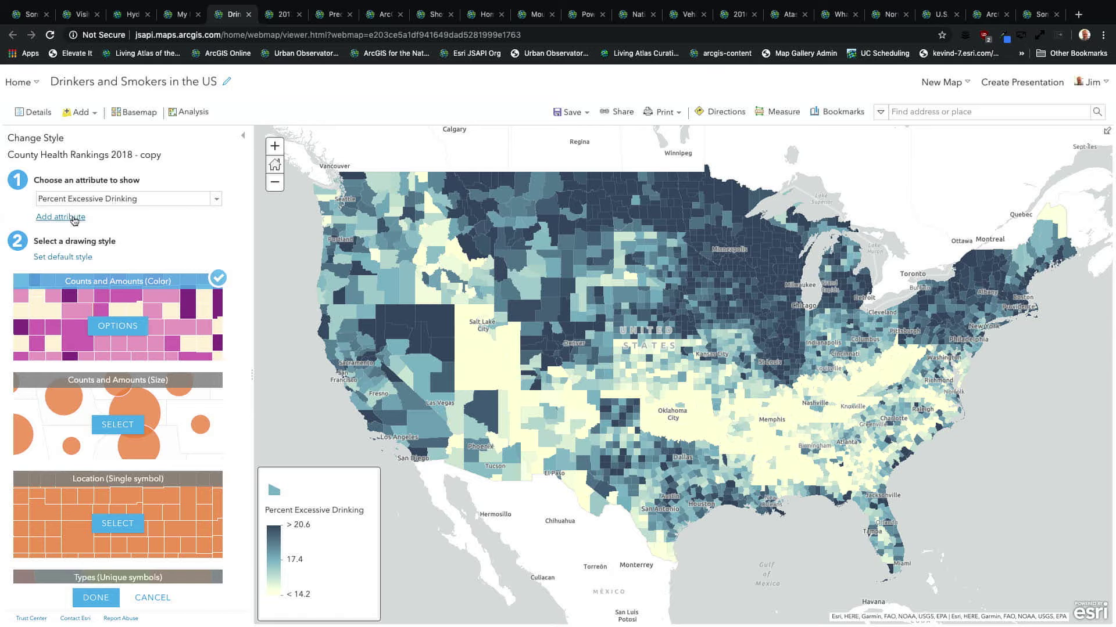
Add Percent Smokers as the second attribute in the copied County Health Rankings 2018 layer's style.
{"action": "left_click", "coordinate": [74, 218]}
{"action": "left_click", "coordinate": [142, 219]}
{"action": "scroll", "coordinate": [137, 261], "scroll_direction": "down", "scroll_amount": 5}
{"action": "scroll", "coordinate": [137, 261], "scroll_direction": "down", "scroll_amount": 10}
{"action": "scroll", "coordinate": [138, 261], "scroll_direction": "down", "scroll_amount": 5}
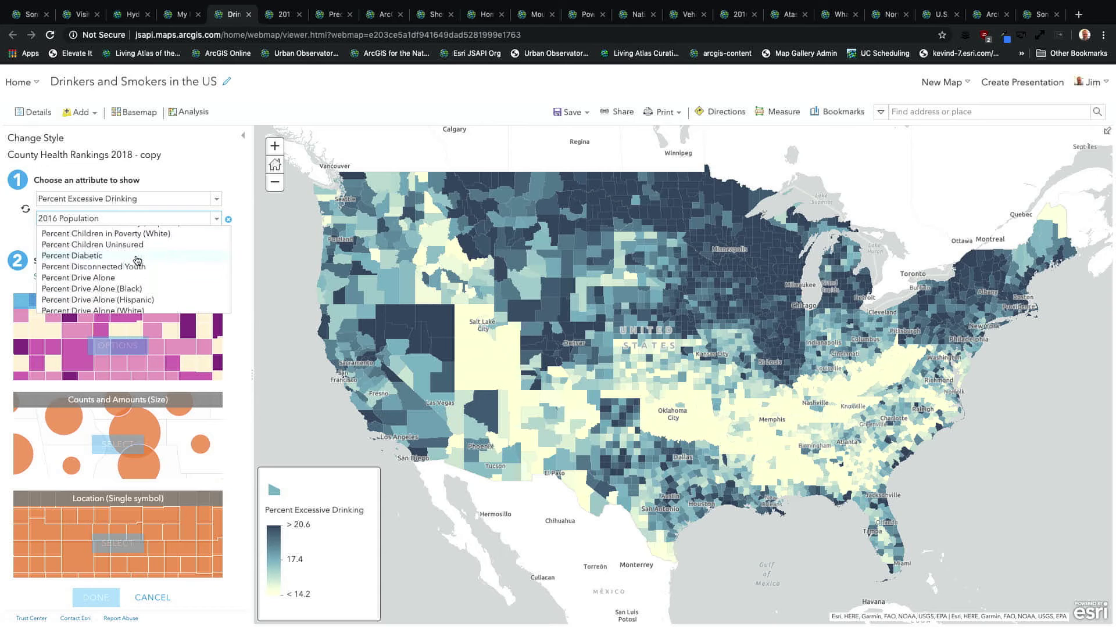
{"action": "scroll", "coordinate": [124, 279], "scroll_direction": "down", "scroll_amount": 3}
{"action": "scroll", "coordinate": [125, 278], "scroll_direction": "down", "scroll_amount": 8}
{"action": "scroll", "coordinate": [124, 278], "scroll_direction": "down", "scroll_amount": 15}
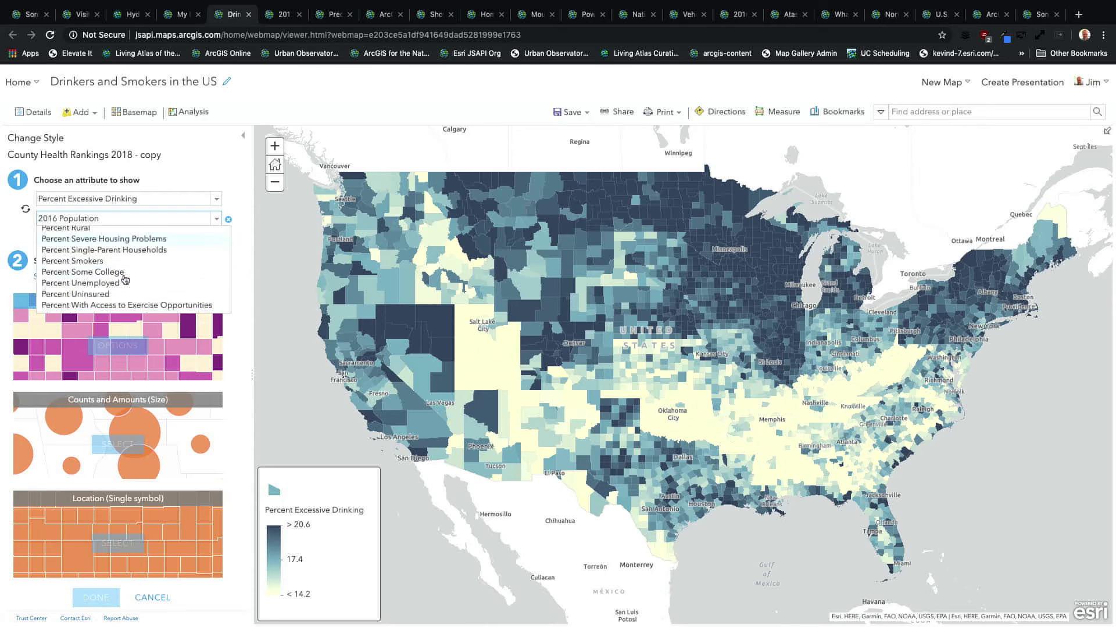
{"action": "left_click", "coordinate": [106, 261]}
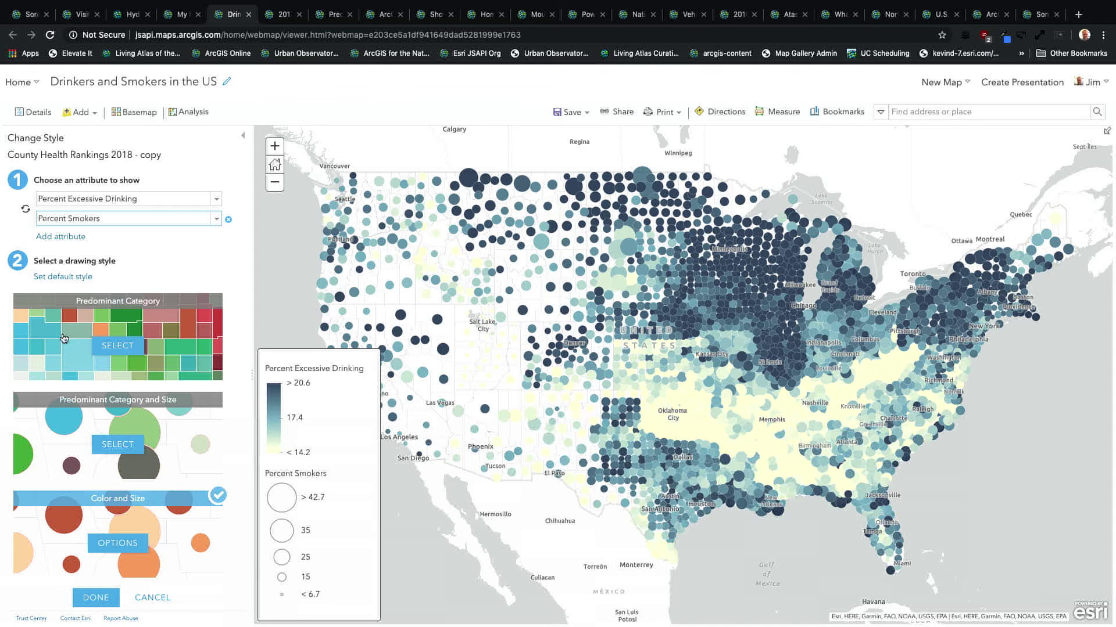
Apply the Predominant Category drawing style to the drinking and smoking attributes, and view its options without changing them.
{"action": "mouse_move", "coordinate": [140, 380]}
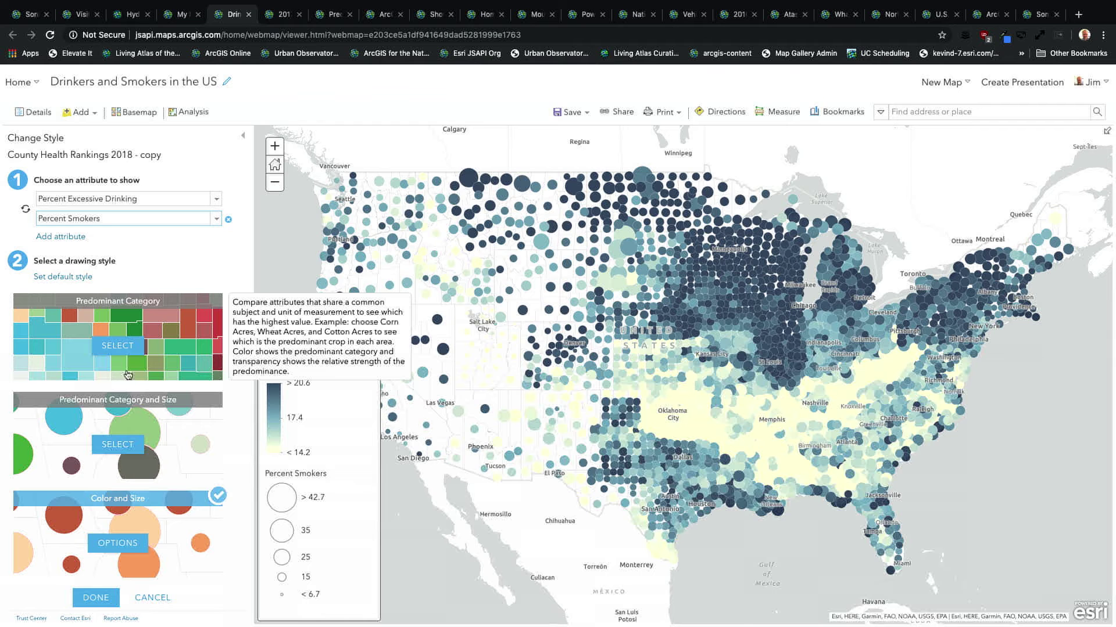
{"action": "left_click", "coordinate": [118, 348]}
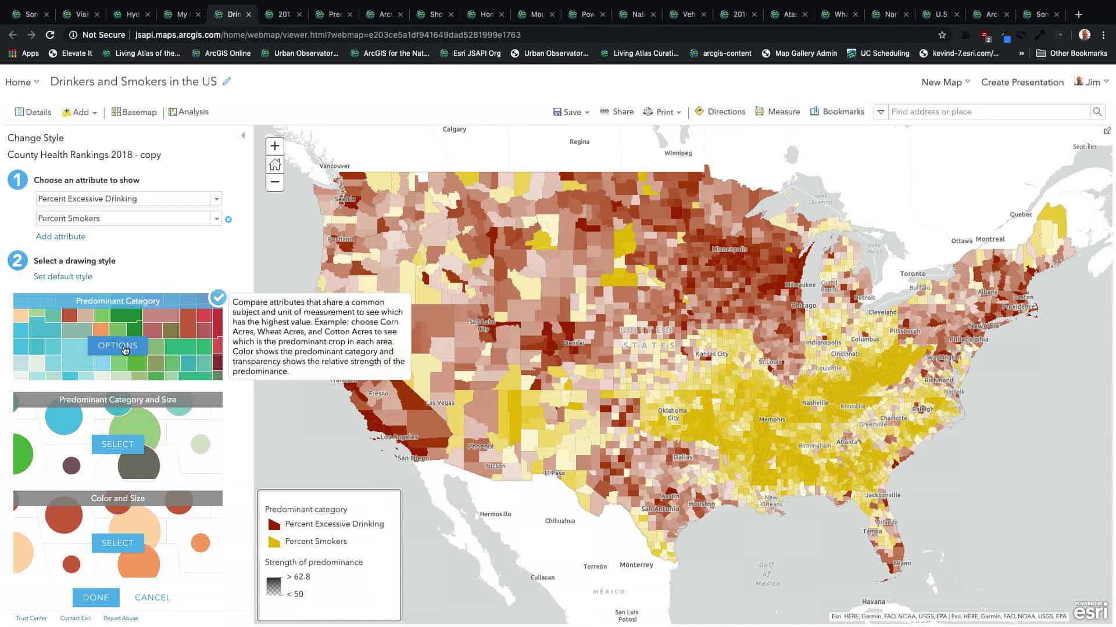
{"action": "left_click", "coordinate": [126, 347]}
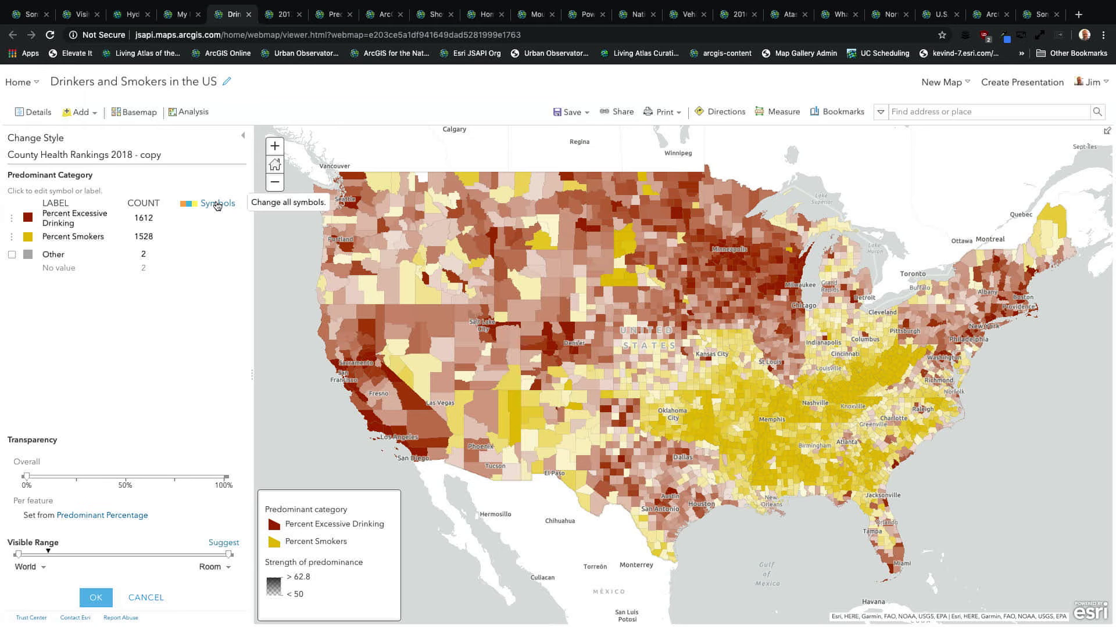
{"action": "left_click", "coordinate": [142, 600]}
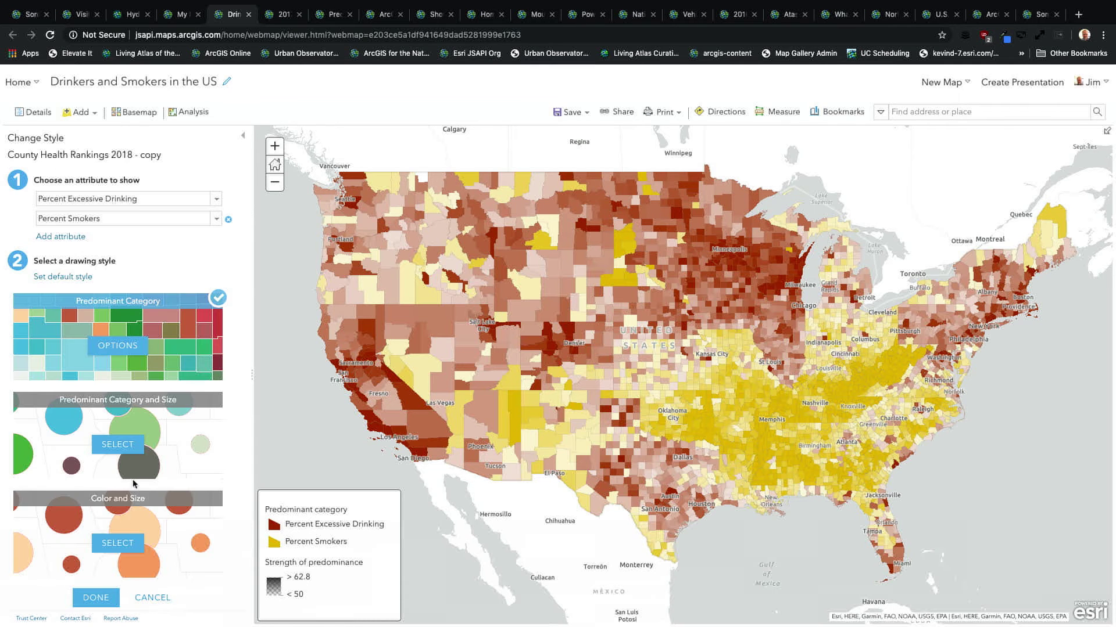
Alternate between the Predominant Category and Size and the Color and Size drawing styles, ending on Color and Size.
{"action": "scroll", "coordinate": [133, 484], "scroll_direction": "down", "scroll_amount": 4}
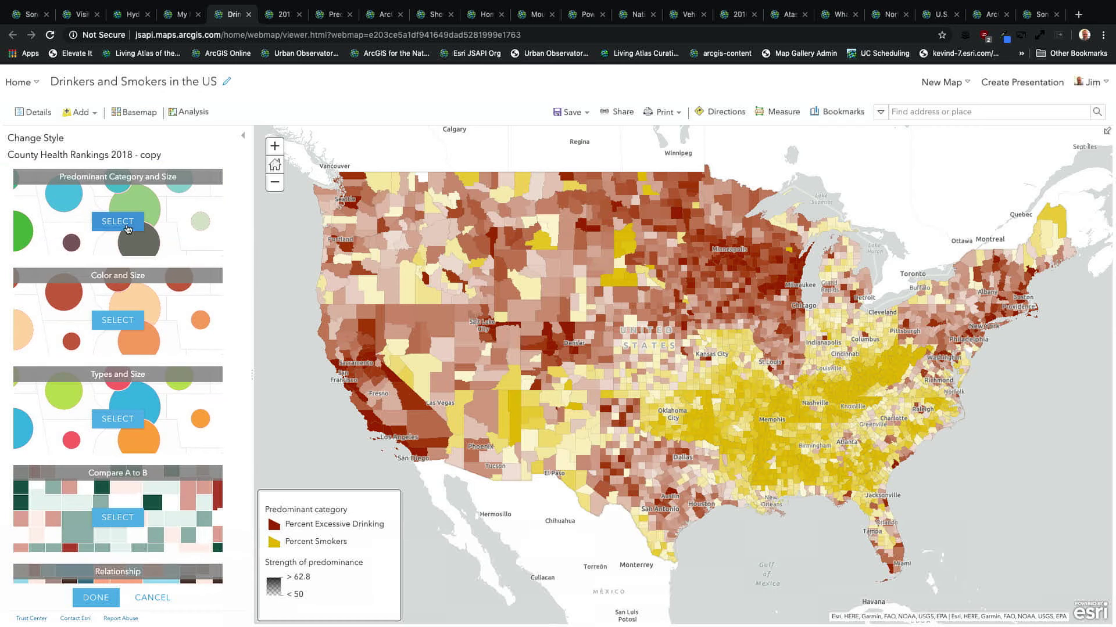
{"action": "left_click", "coordinate": [127, 224]}
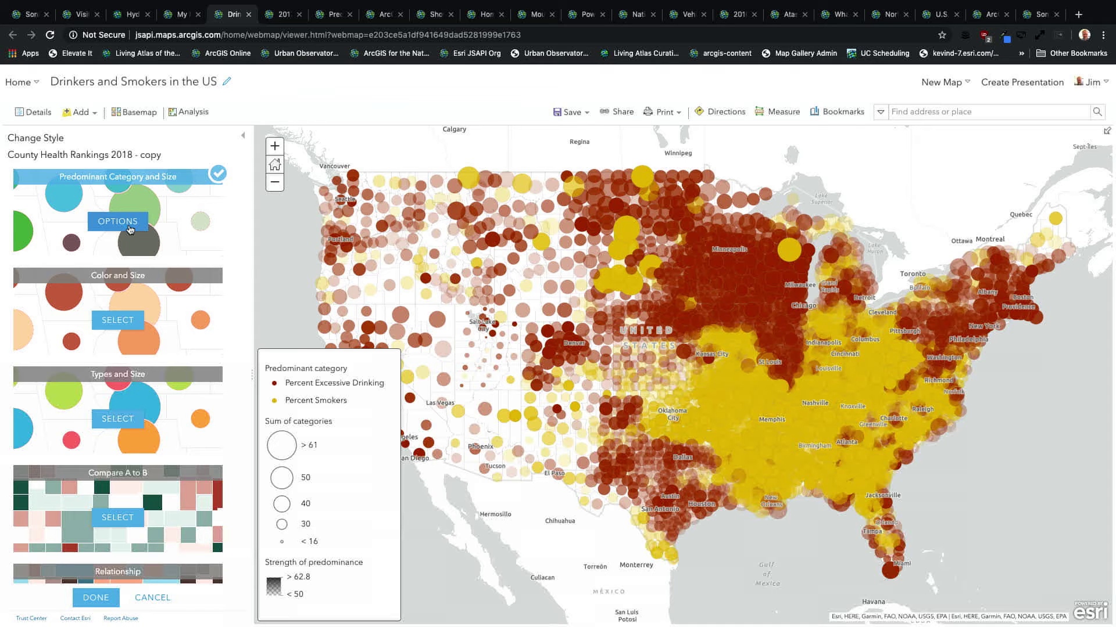
{"action": "mouse_move", "coordinate": [142, 340]}
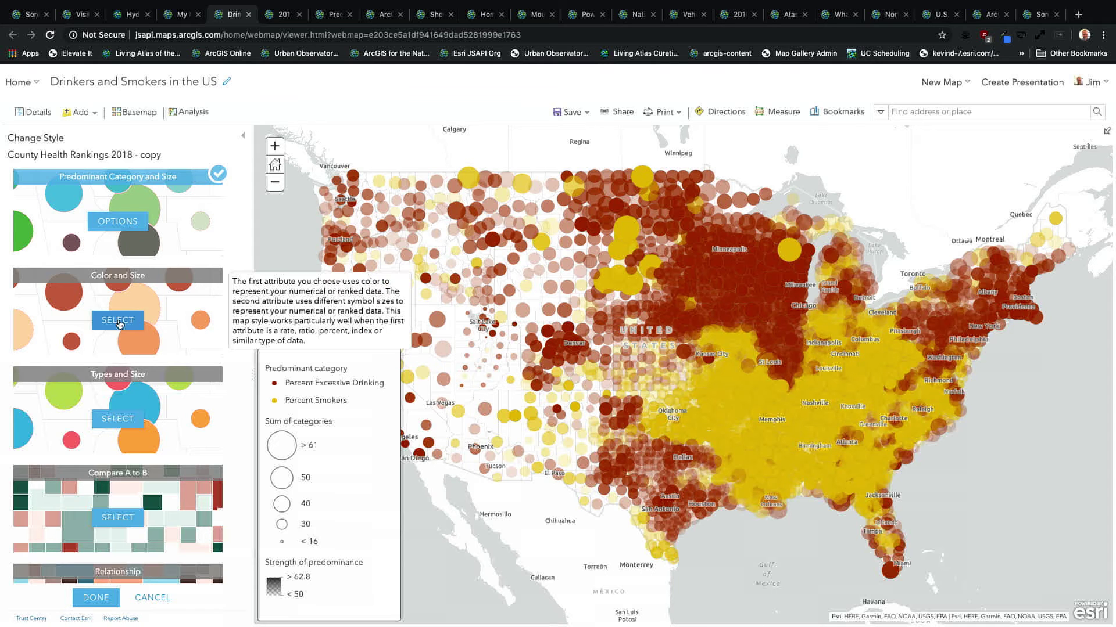
{"action": "left_click", "coordinate": [118, 320]}
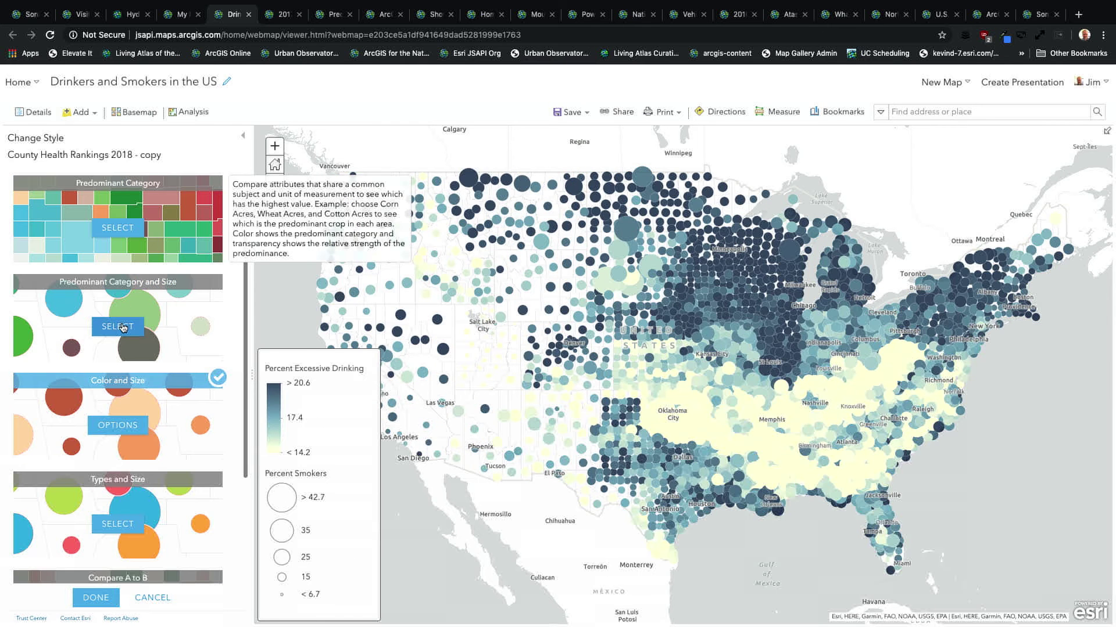
{"action": "left_click", "coordinate": [119, 327]}
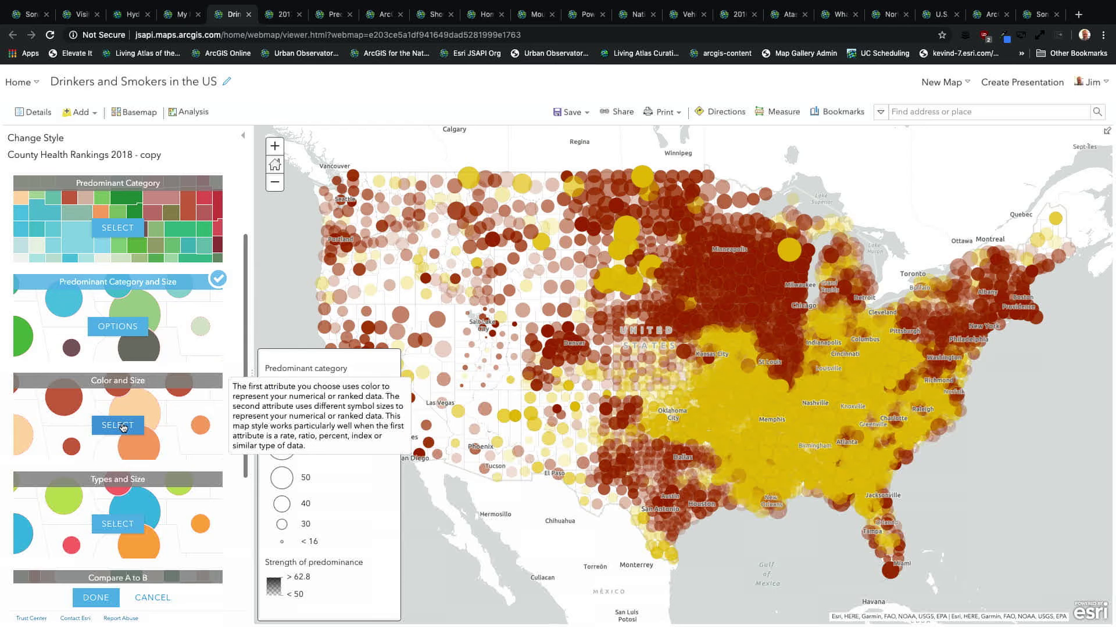
{"action": "left_click", "coordinate": [123, 426]}
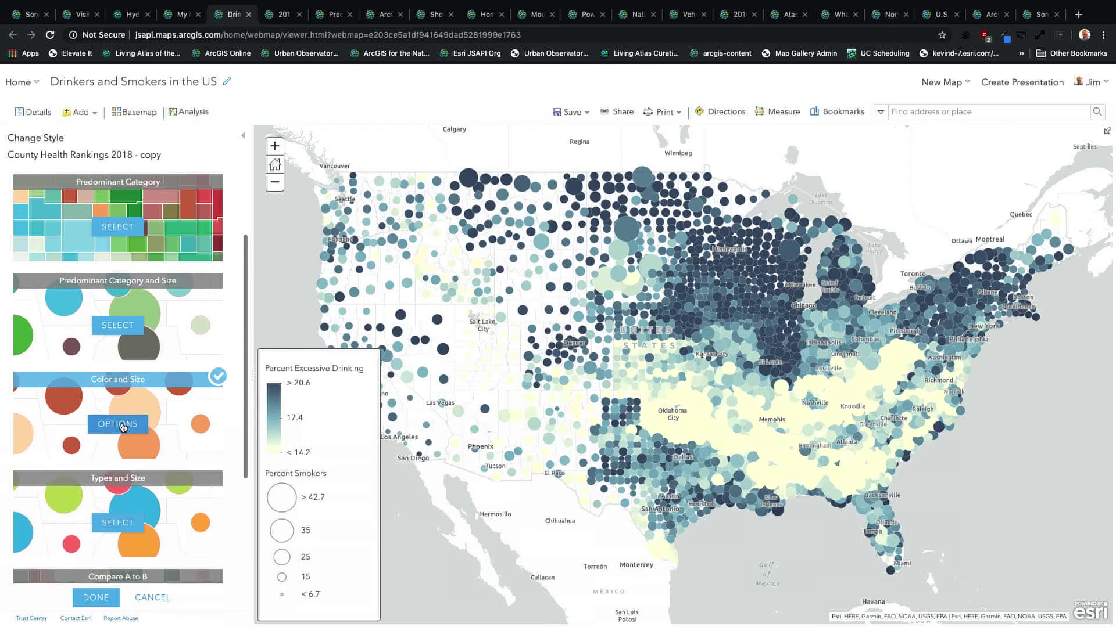
Try the Types and Size drawing style, followed by Compare A to B, on the two attributes.
{"action": "scroll", "coordinate": [120, 407], "scroll_direction": "down", "scroll_amount": 3}
{"action": "left_click", "coordinate": [118, 380]}
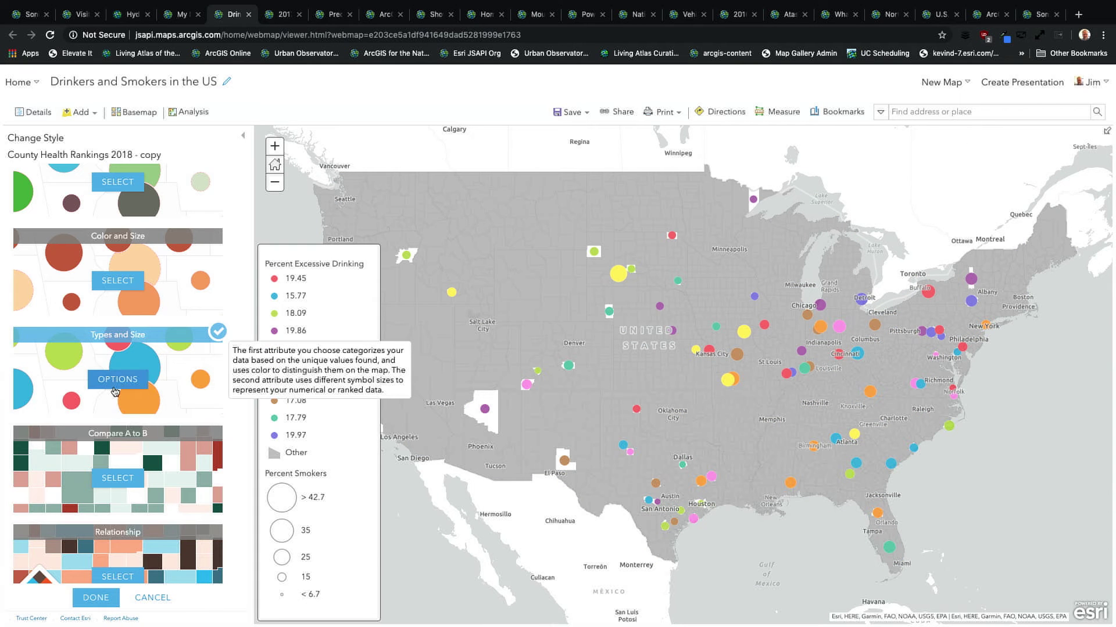
{"action": "left_click", "coordinate": [118, 478]}
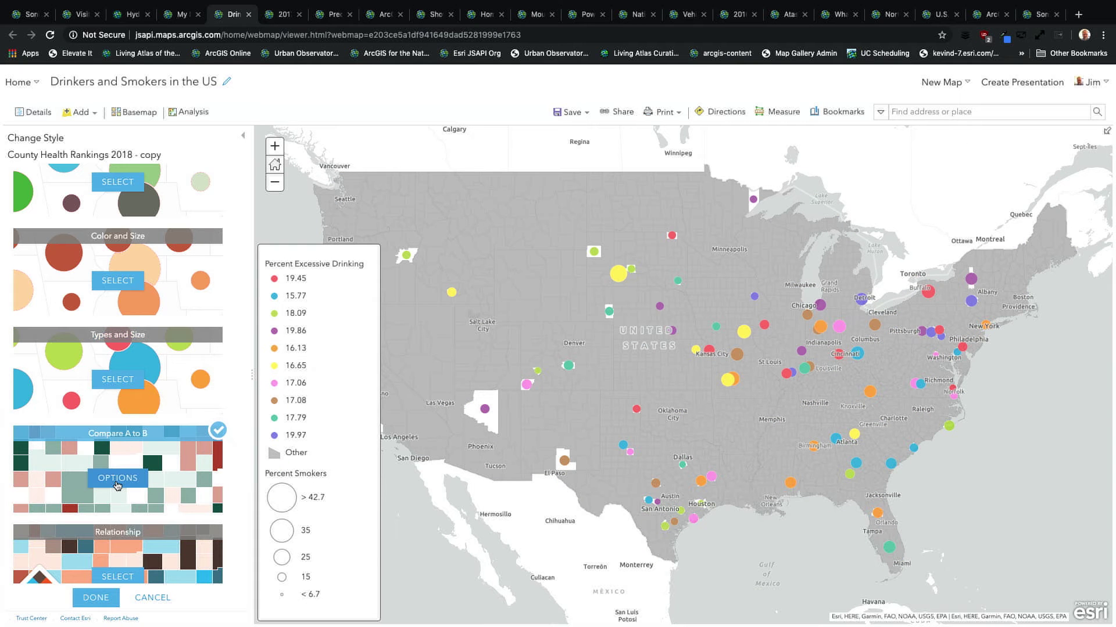
Apply the Relationship drawing style to Percent Excessive Drinking and Percent Smokers and open its options.
{"action": "scroll", "coordinate": [118, 485], "scroll_direction": "down", "scroll_amount": 1}
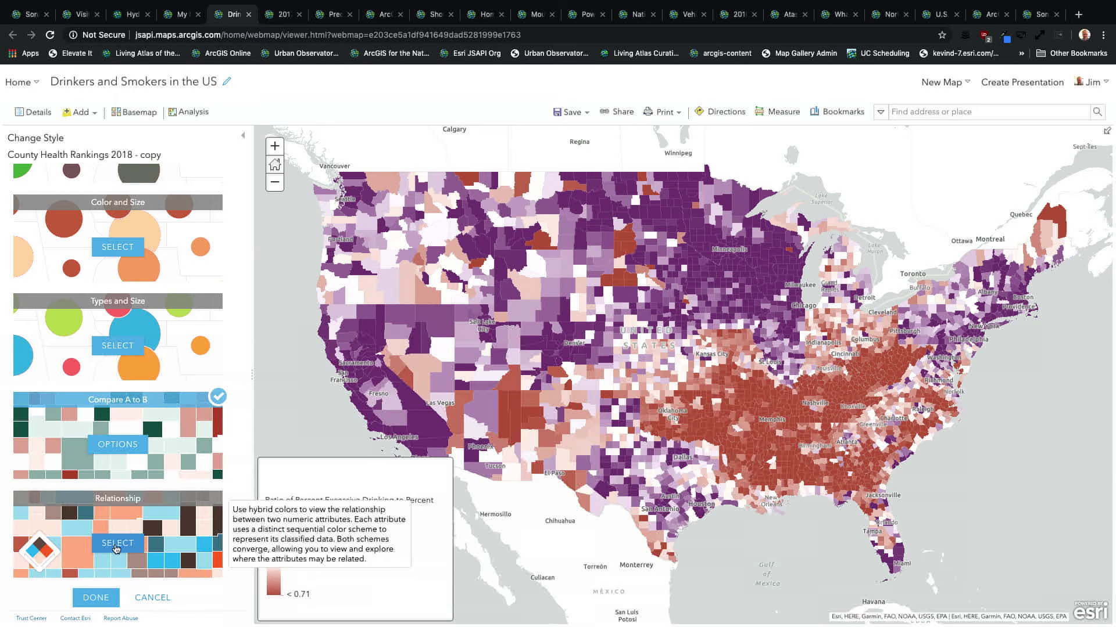
{"action": "left_click", "coordinate": [117, 543]}
{"action": "left_click", "coordinate": [116, 549]}
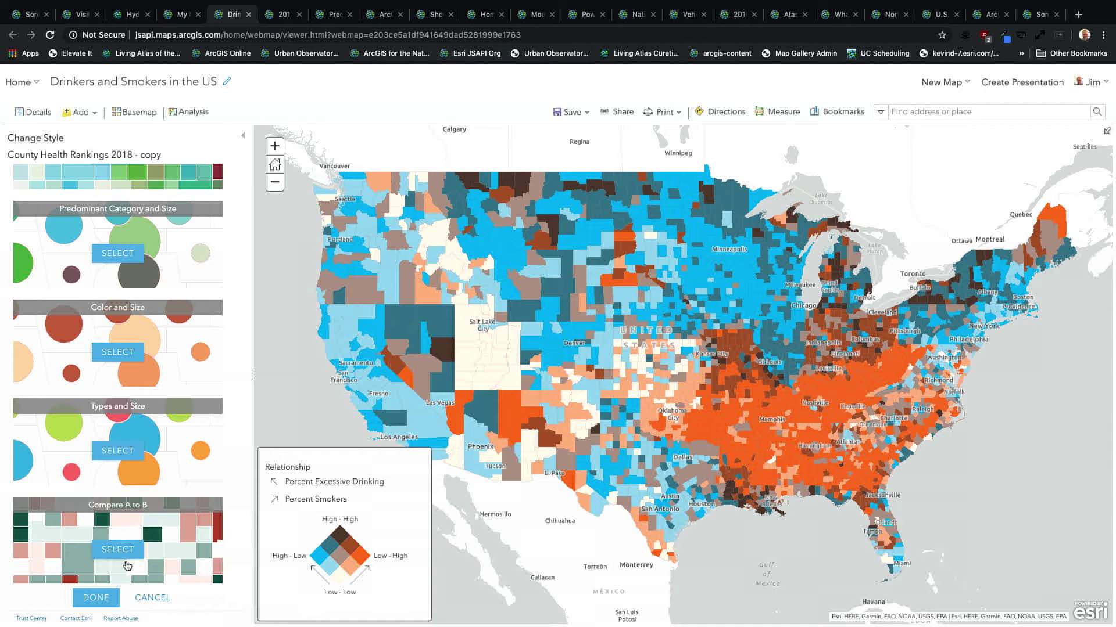
{"action": "mouse_move", "coordinate": [120, 552]}
{"action": "scroll", "coordinate": [120, 552], "scroll_direction": "down", "scroll_amount": 2}
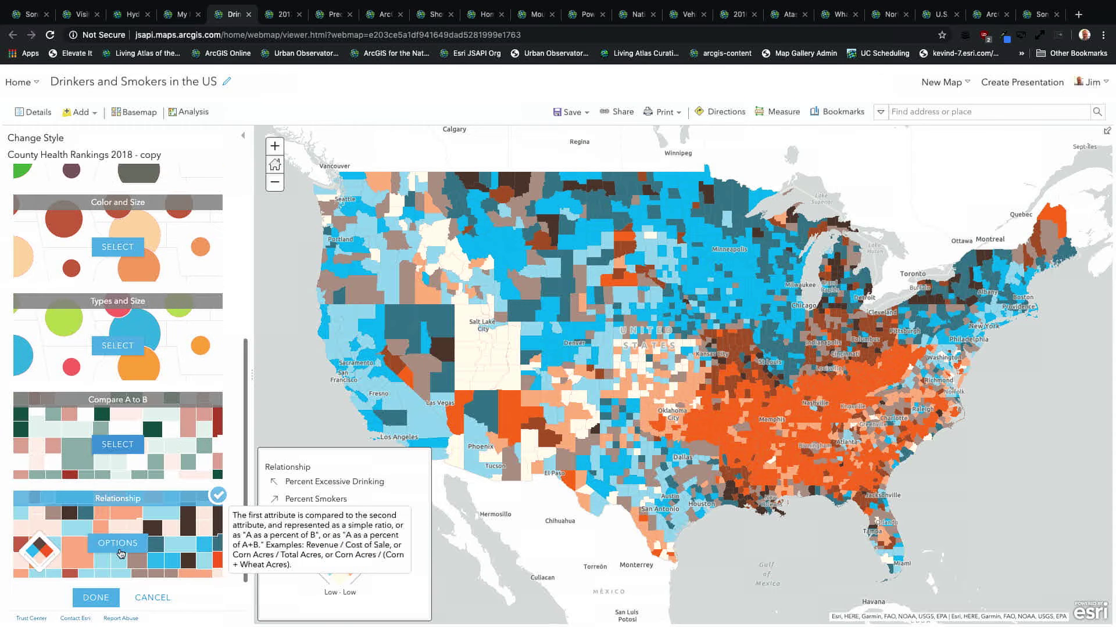
{"action": "left_click", "coordinate": [117, 543]}
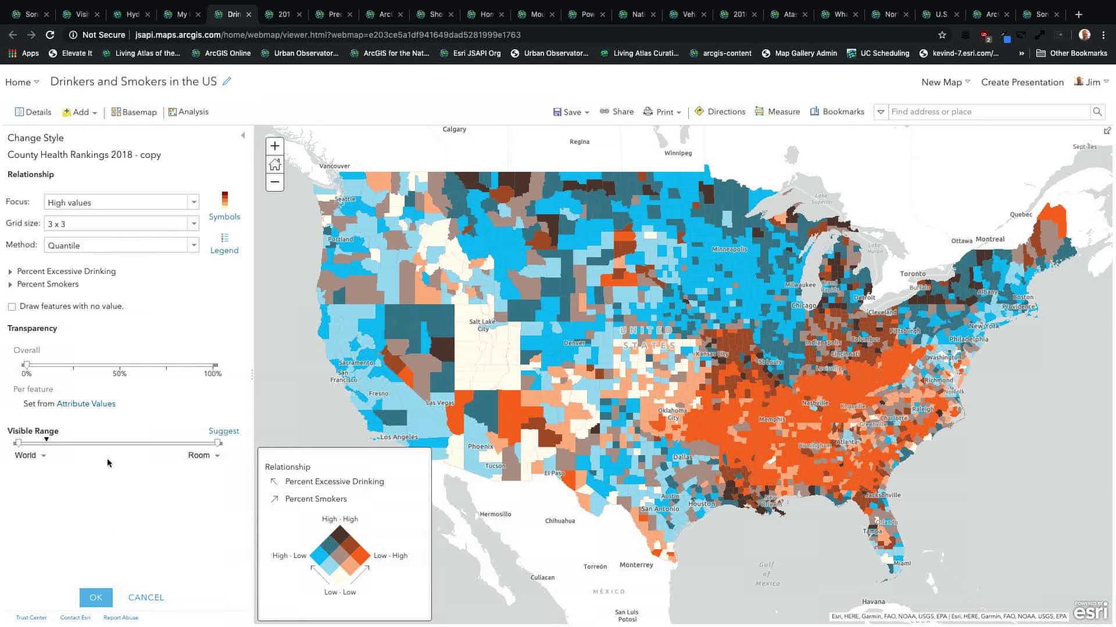
Expand both attributes' histograms and compare the Natural Breaks and Equal Interval classification methods, ending on Quantile.
{"action": "left_click", "coordinate": [10, 285]}
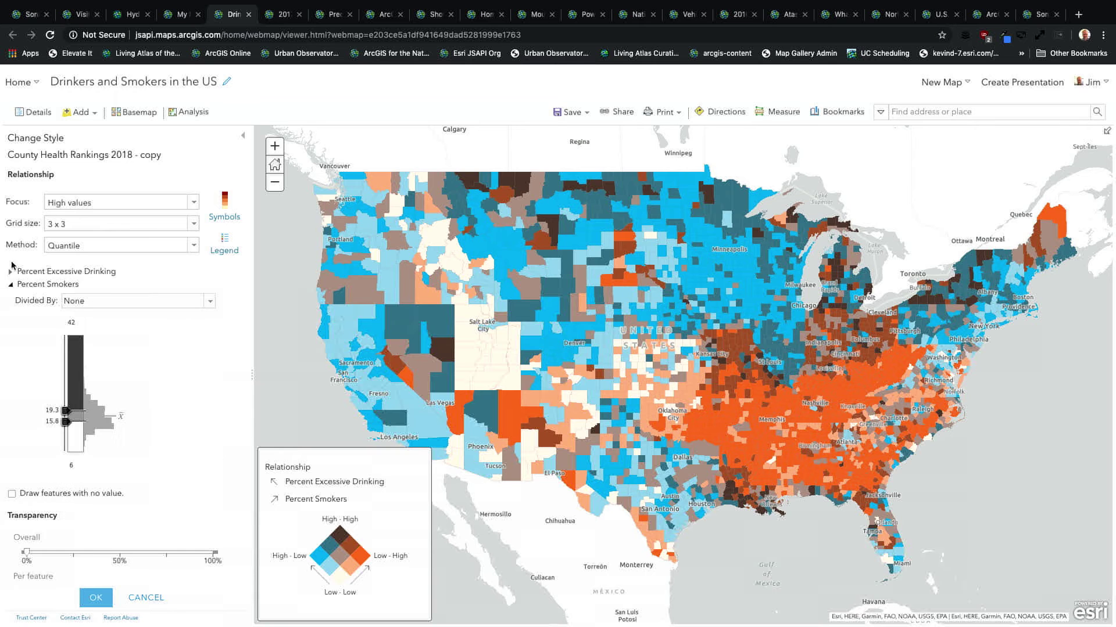
{"action": "left_click", "coordinate": [11, 271]}
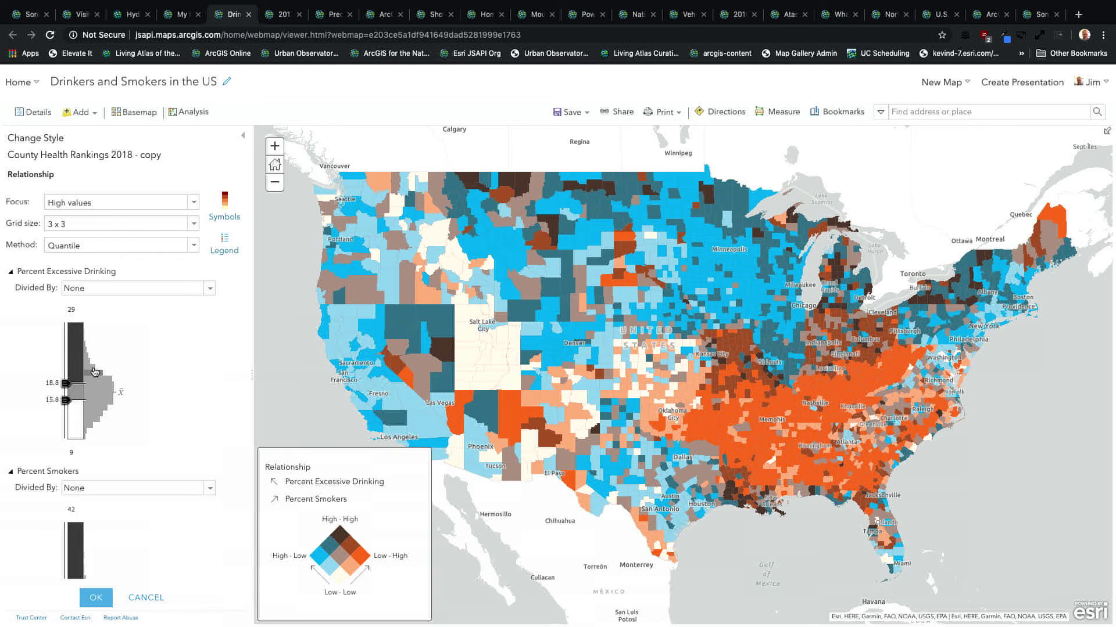
{"action": "left_click", "coordinate": [193, 246]}
{"action": "left_click", "coordinate": [124, 278]}
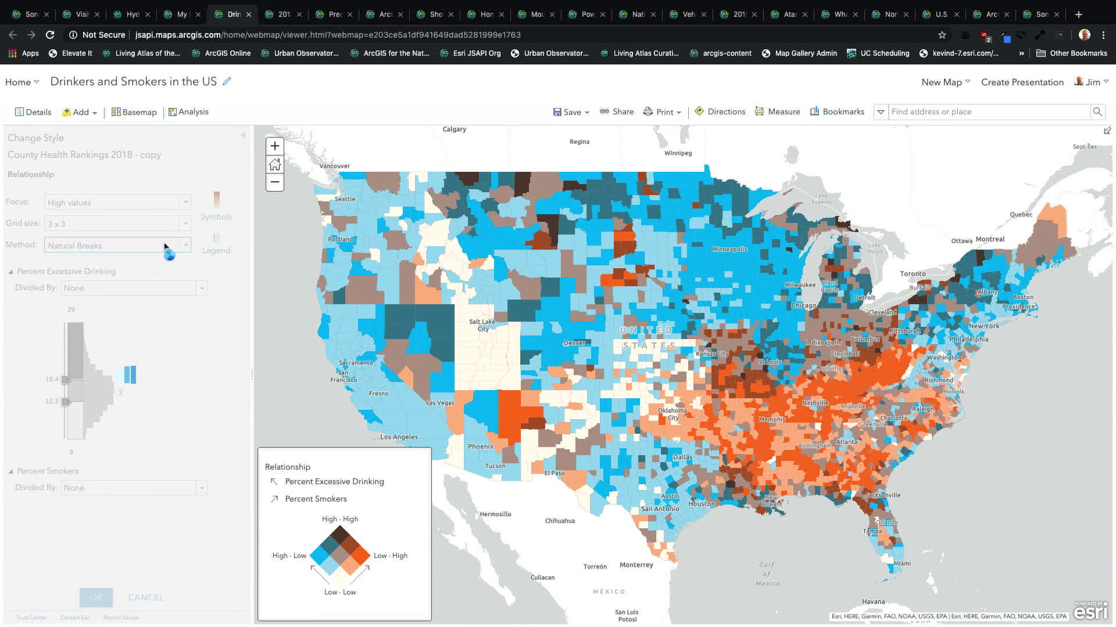
{"action": "left_click", "coordinate": [187, 249]}
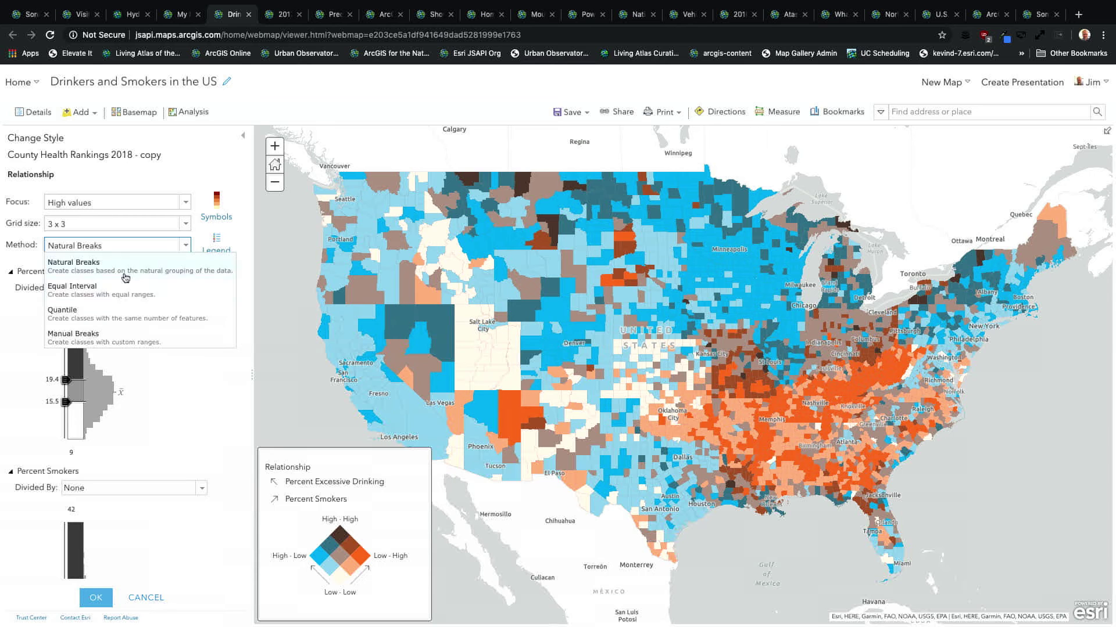
{"action": "left_click", "coordinate": [120, 299]}
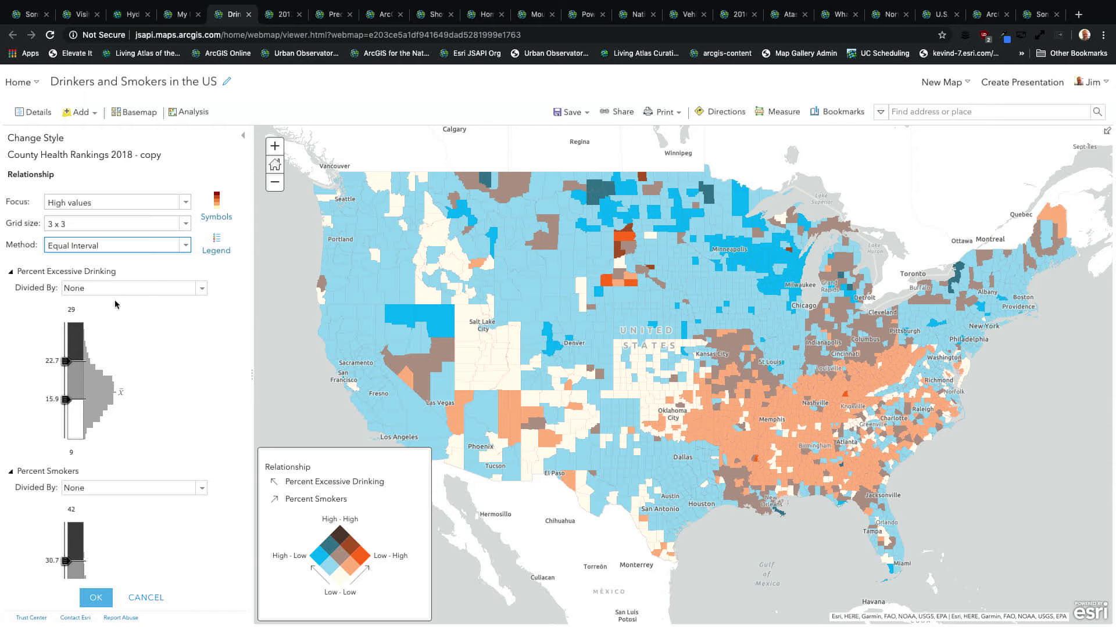
{"action": "left_click", "coordinate": [184, 249]}
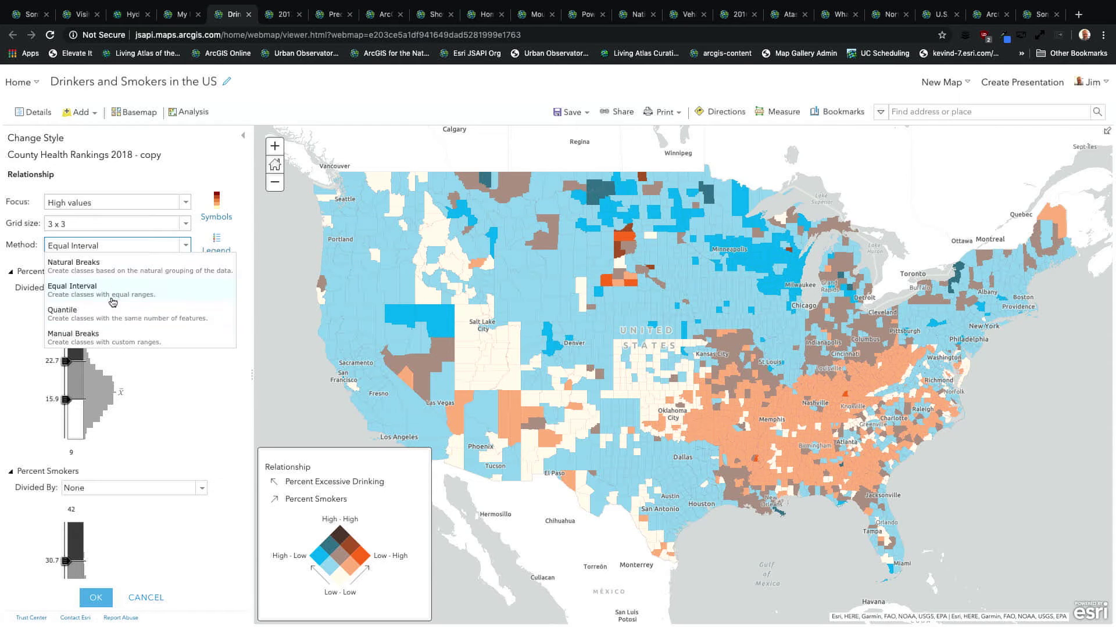
{"action": "left_click", "coordinate": [116, 318]}
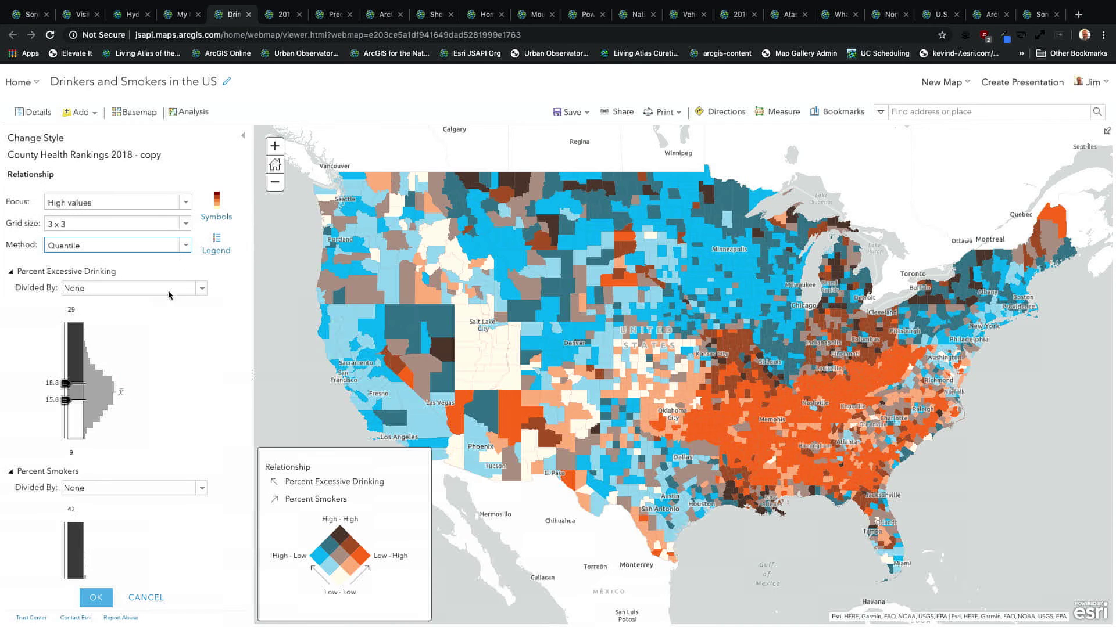
Cancel the Relationship style options and remove the Percent Smokers attribute, leaving only Percent Excessive Drinking.
{"action": "scroll", "coordinate": [167, 393], "scroll_direction": "down", "scroll_amount": 5}
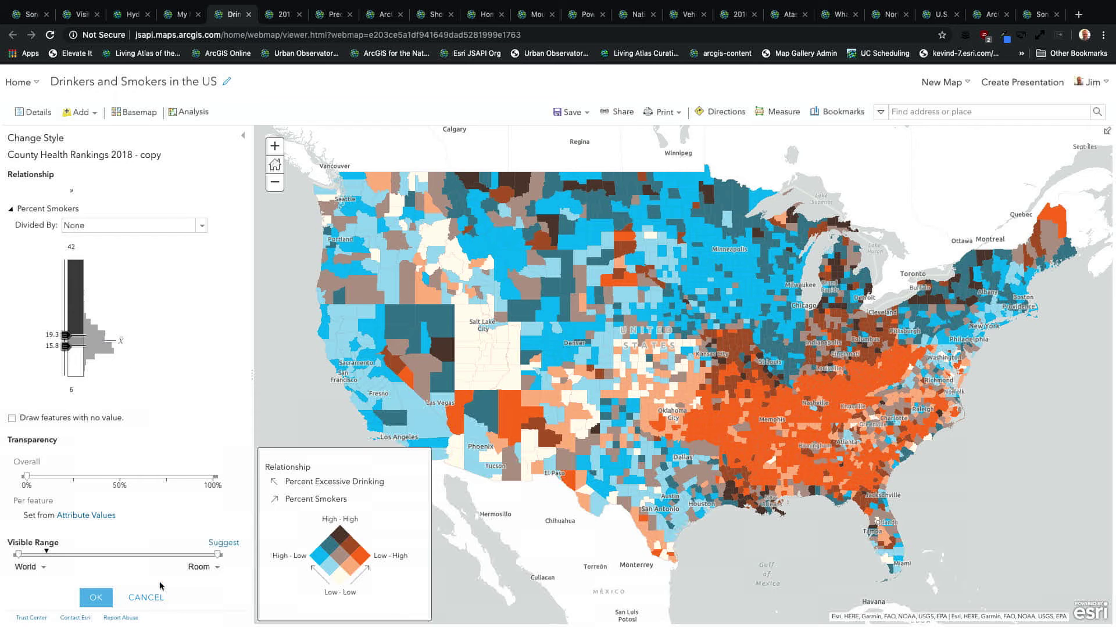
{"action": "left_click", "coordinate": [145, 599]}
{"action": "scroll", "coordinate": [93, 316], "scroll_direction": "up", "scroll_amount": 5}
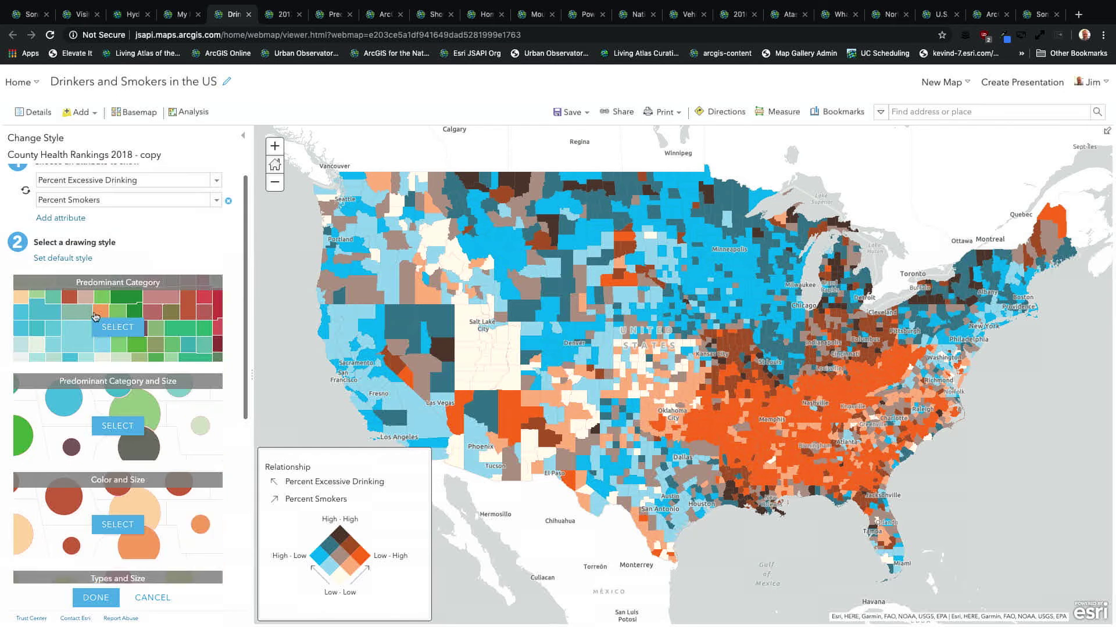
{"action": "left_click", "coordinate": [228, 219]}
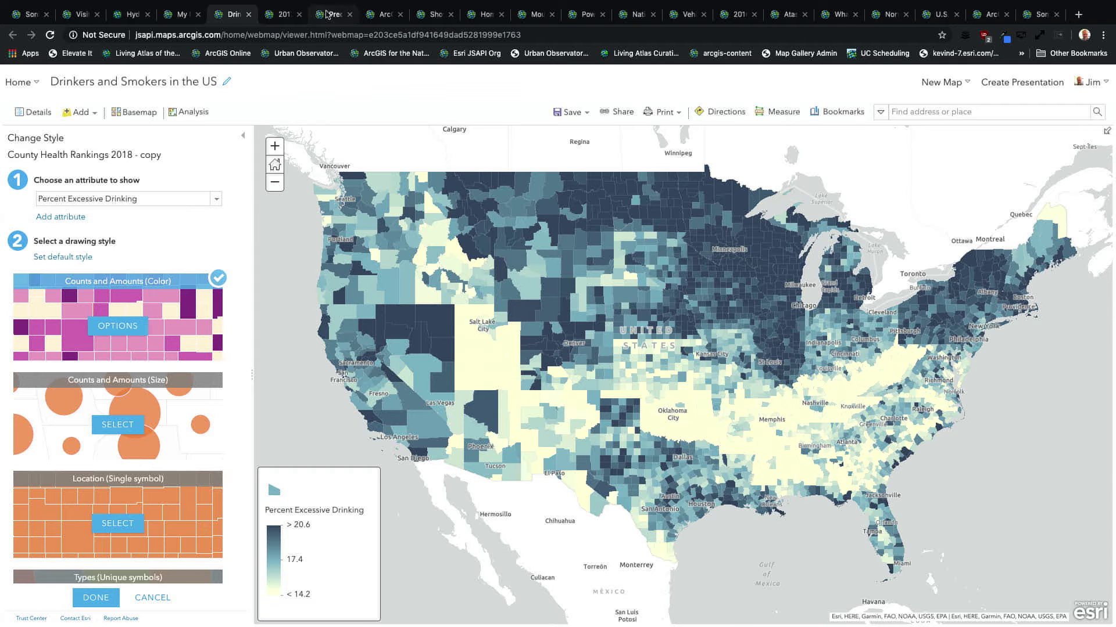
Switch to the 2017 Mid Year Priorities-Copy map and toggle its 2017 Mid Year Priorities - copy layer on and off.
{"action": "left_click", "coordinate": [281, 18]}
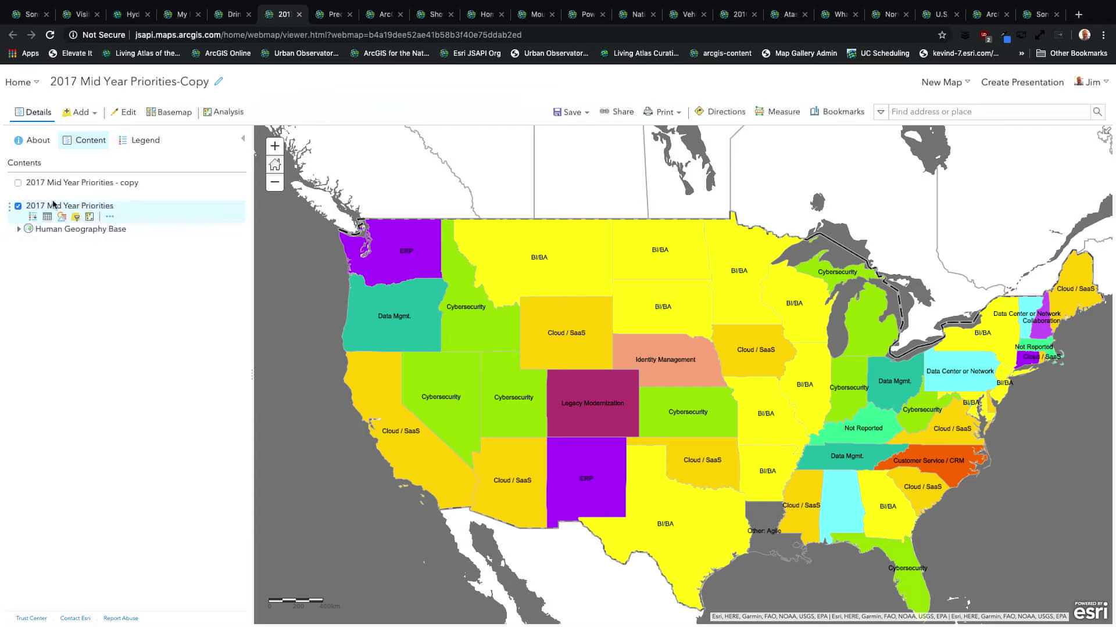
{"action": "left_click", "coordinate": [233, 16]}
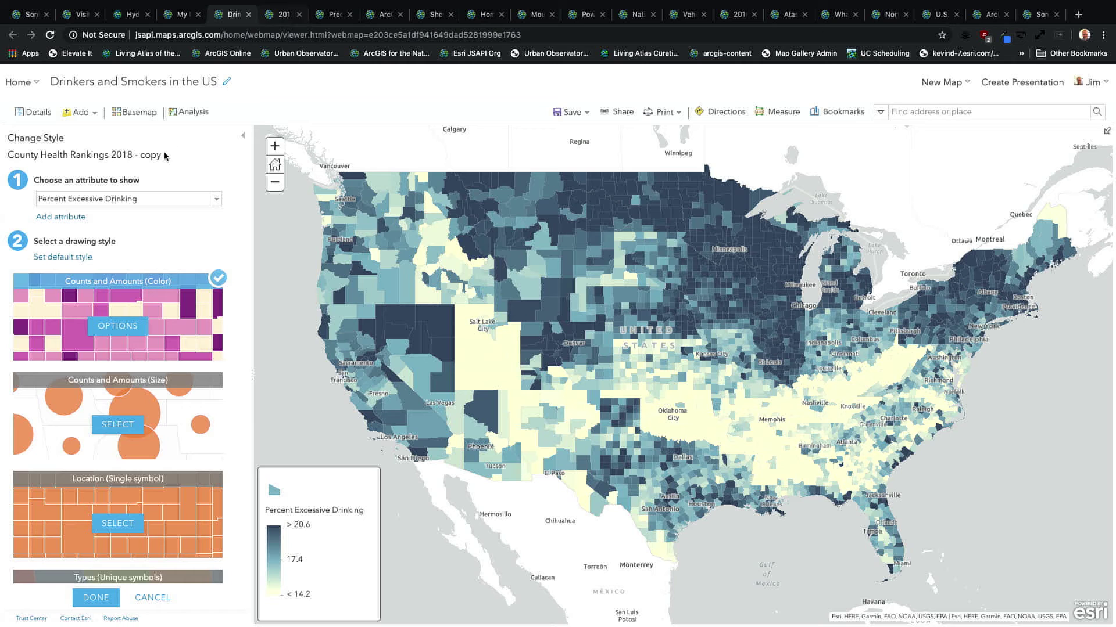
{"action": "left_click", "coordinate": [277, 22]}
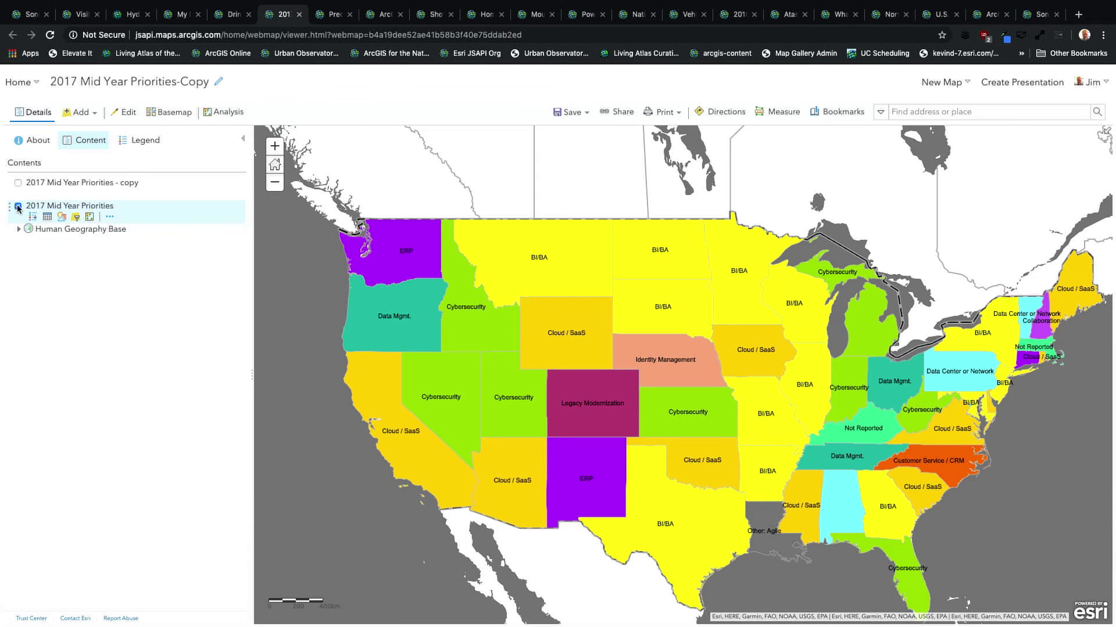
{"action": "left_click", "coordinate": [18, 183]}
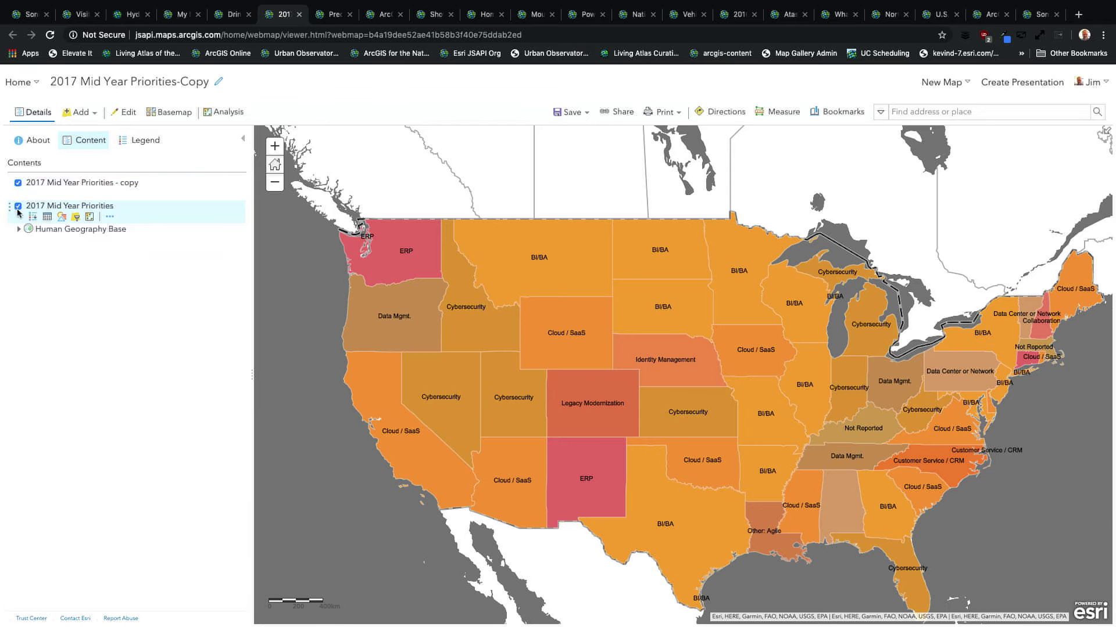
{"action": "left_click", "coordinate": [17, 184]}
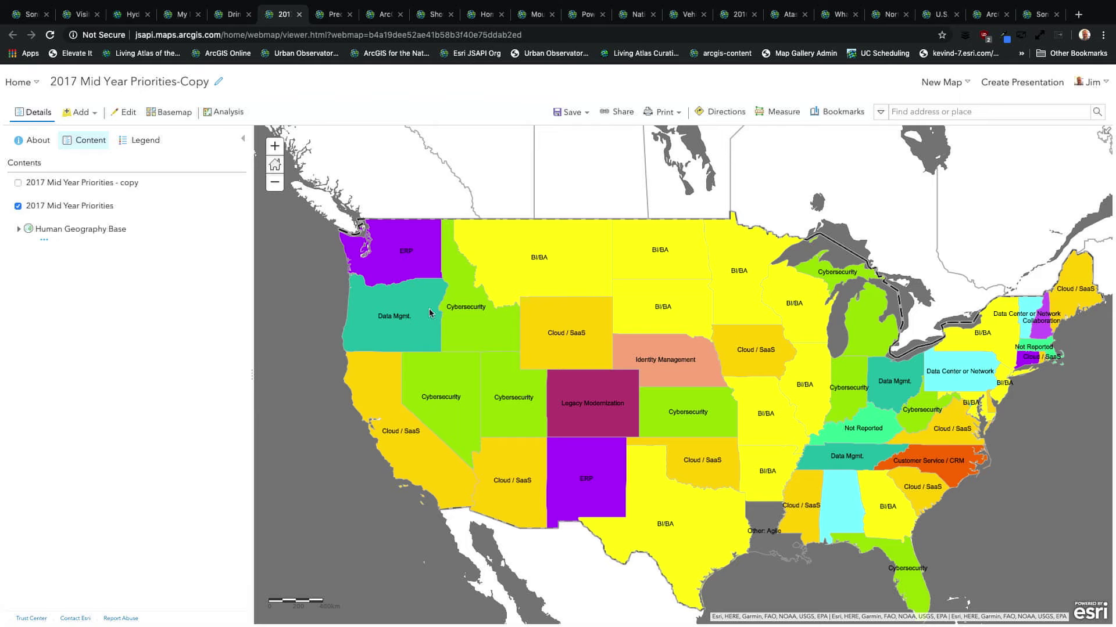
Show only the 2017 Mid Year Priorities - copy layer and style it by the Priority 1 attribute.
{"action": "mouse_move", "coordinate": [23, 211]}
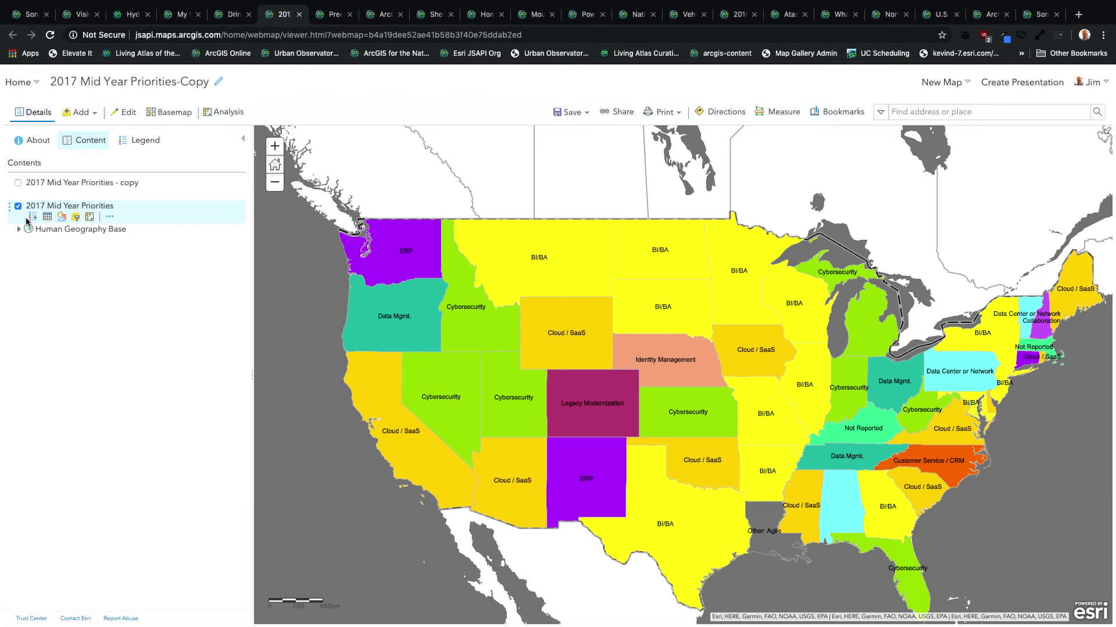
{"action": "left_click", "coordinate": [18, 184]}
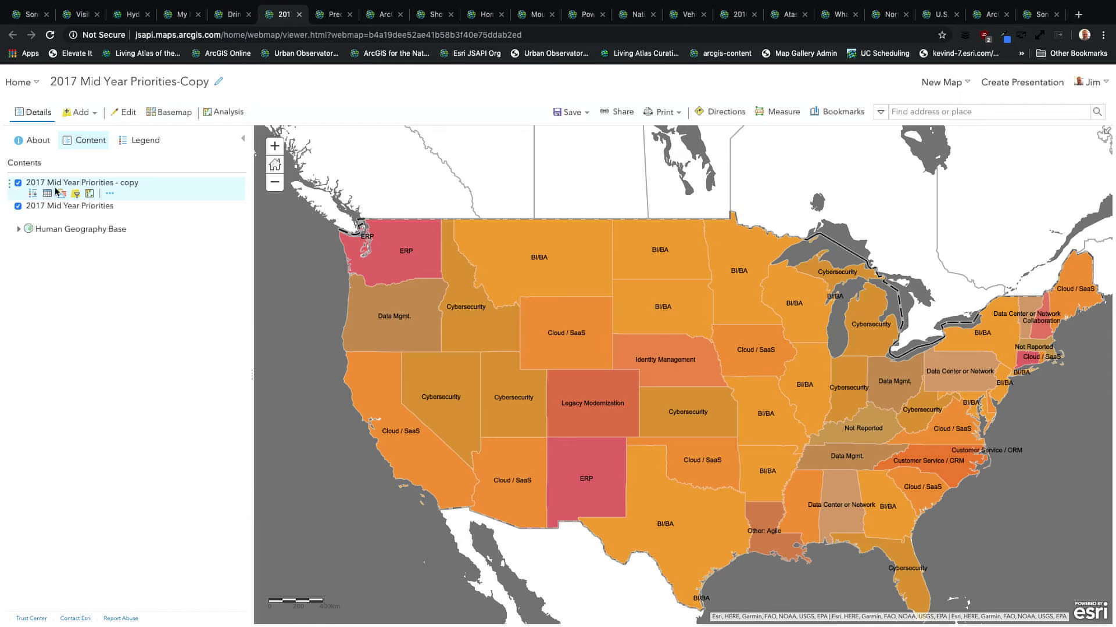
{"action": "left_click", "coordinate": [19, 206]}
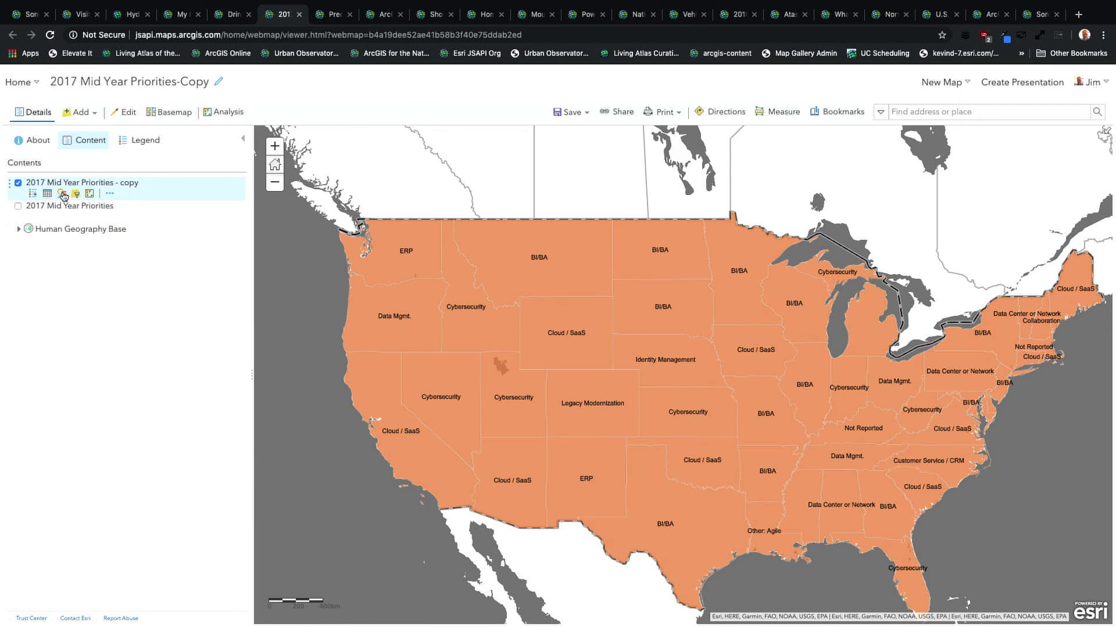
{"action": "left_click", "coordinate": [63, 195]}
{"action": "left_click", "coordinate": [109, 201]}
{"action": "scroll", "coordinate": [102, 235], "scroll_direction": "down", "scroll_amount": 3}
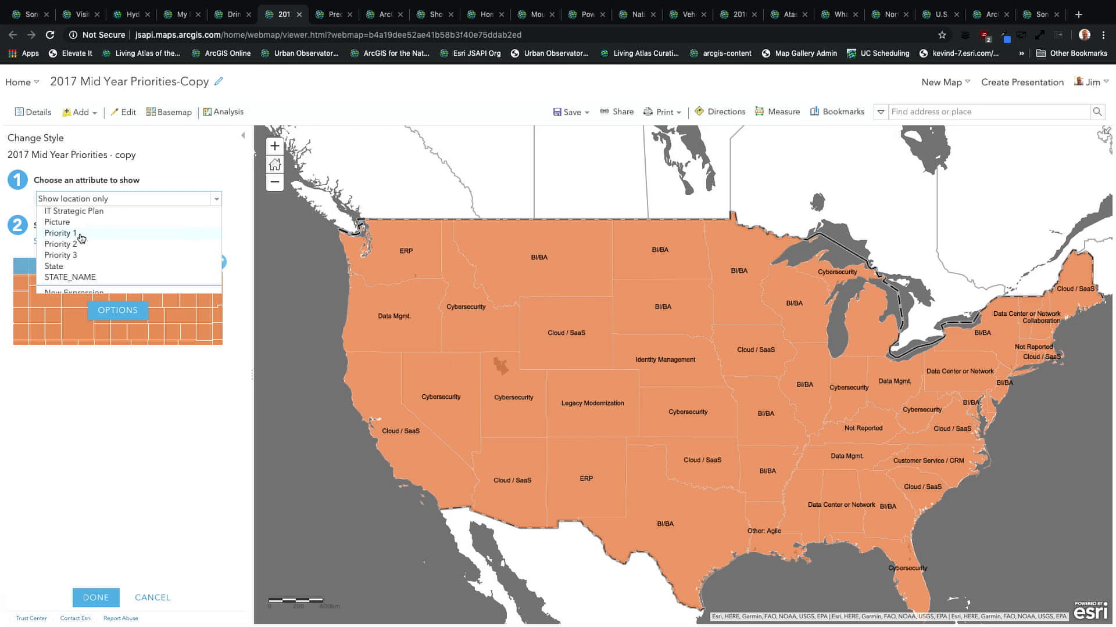
{"action": "left_click", "coordinate": [81, 235]}
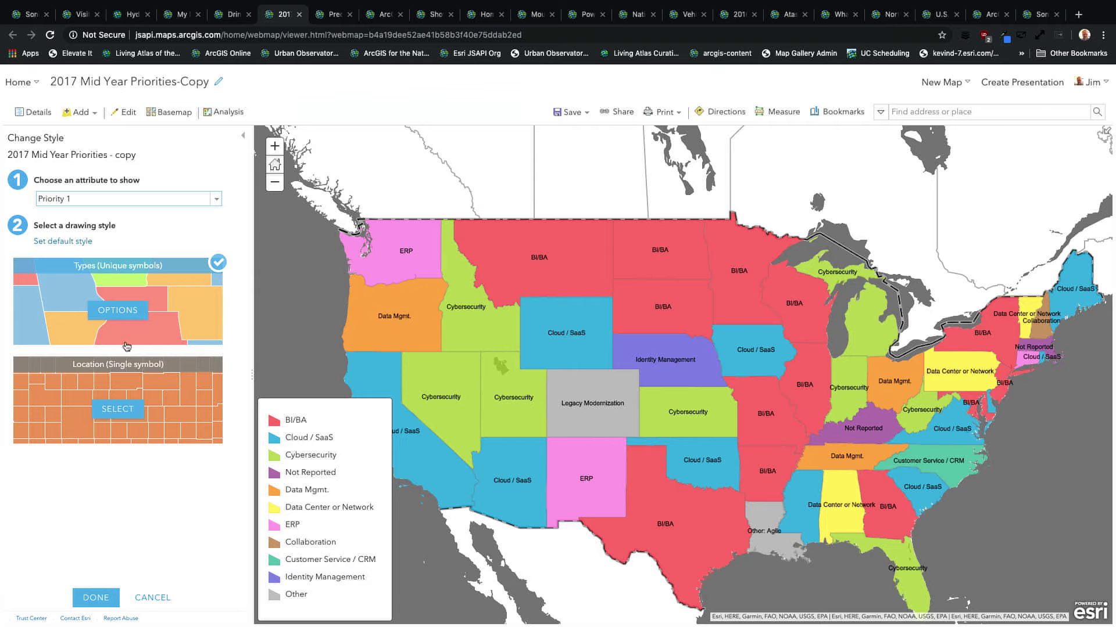
Recolor the Priority 1 categories with the bright yellow-to-red fill ramp, followed by a dark multicolor ramp.
{"action": "left_click", "coordinate": [117, 311]}
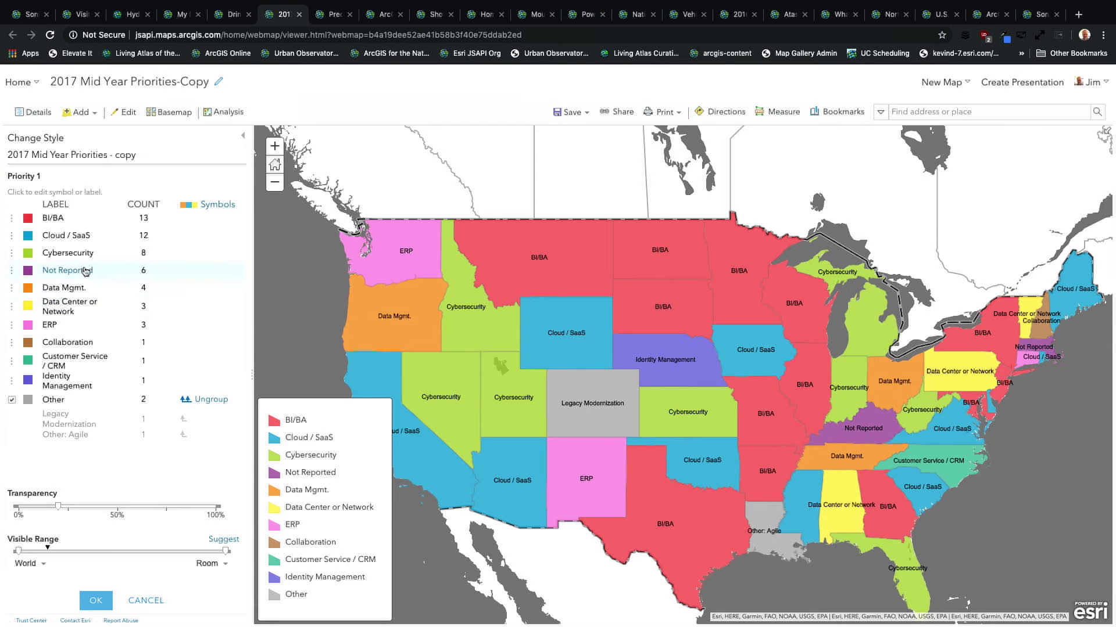
{"action": "left_click", "coordinate": [217, 207]}
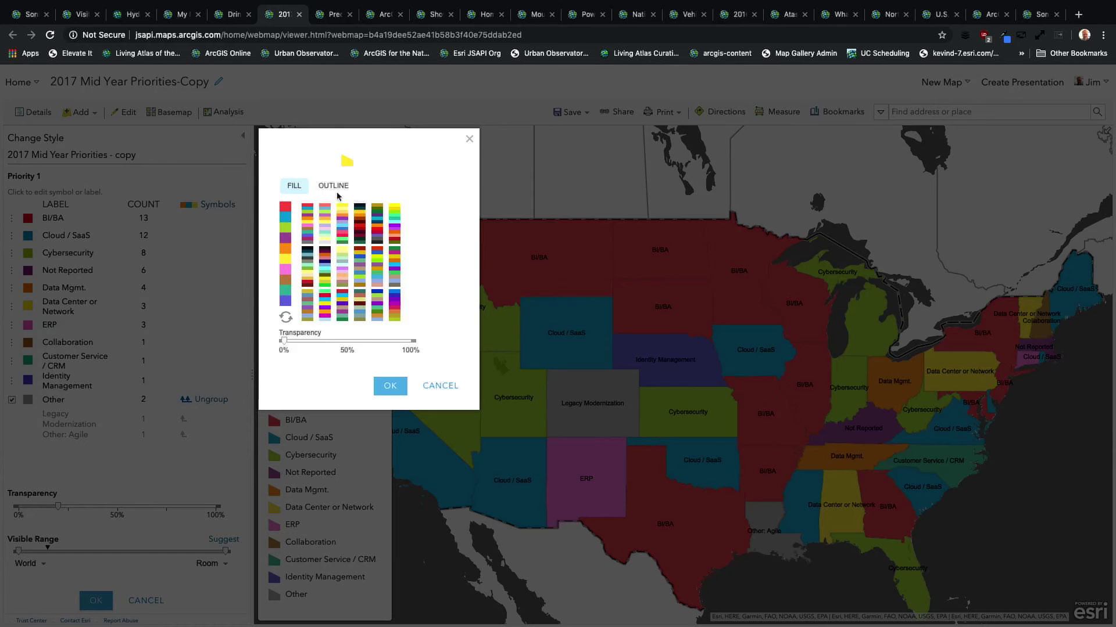
{"action": "left_click", "coordinate": [397, 221]}
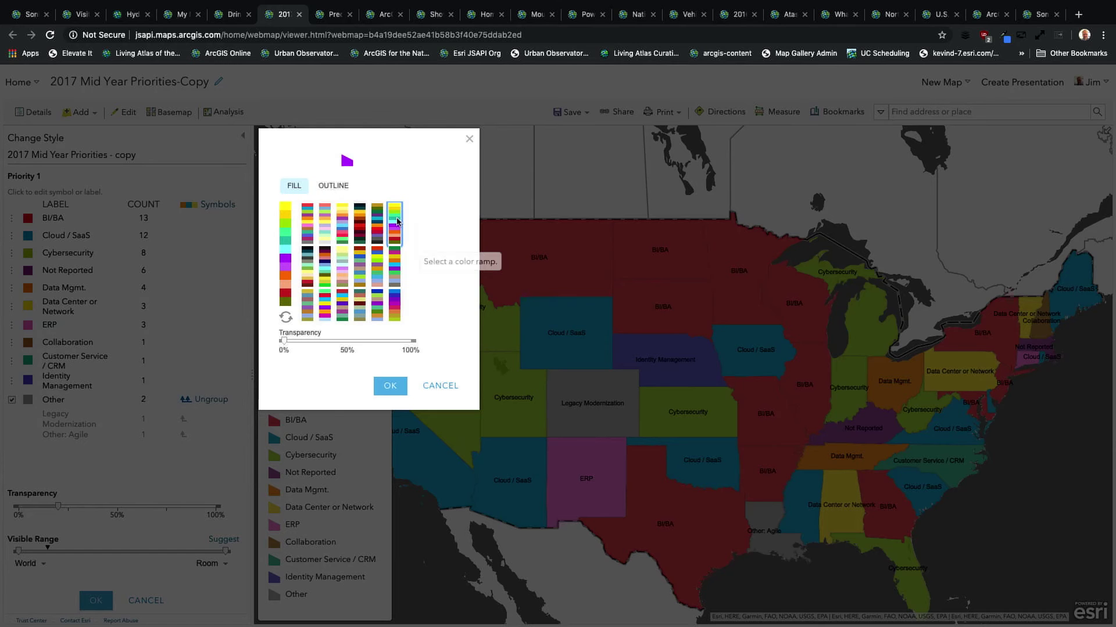
{"action": "left_click", "coordinate": [389, 385]}
{"action": "left_click", "coordinate": [207, 208]}
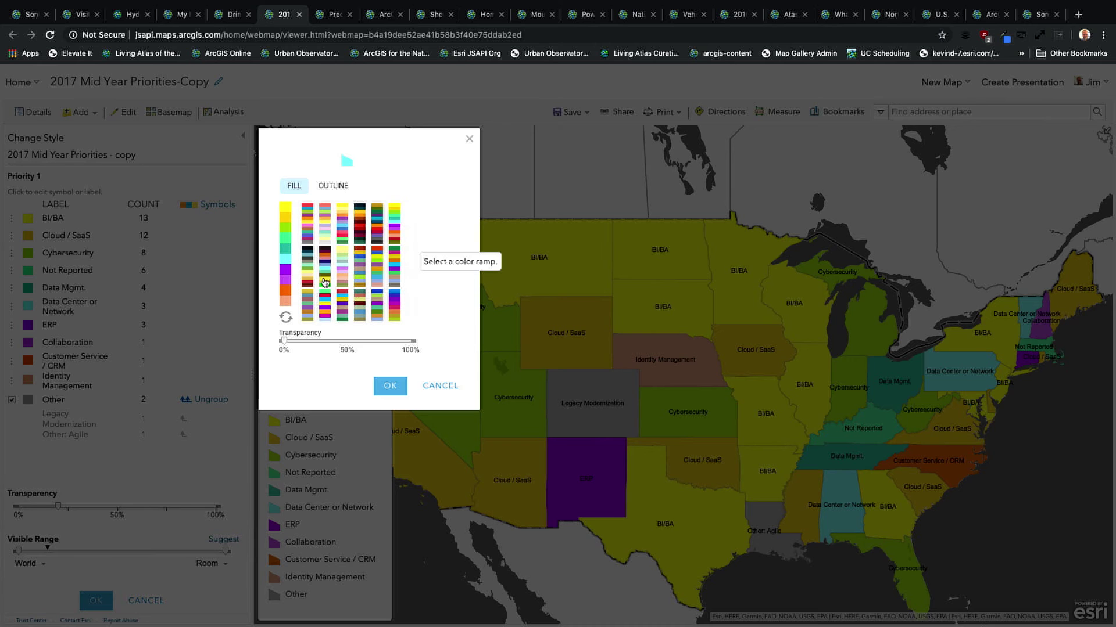
{"action": "left_click", "coordinate": [324, 277]}
{"action": "left_click", "coordinate": [389, 385]}
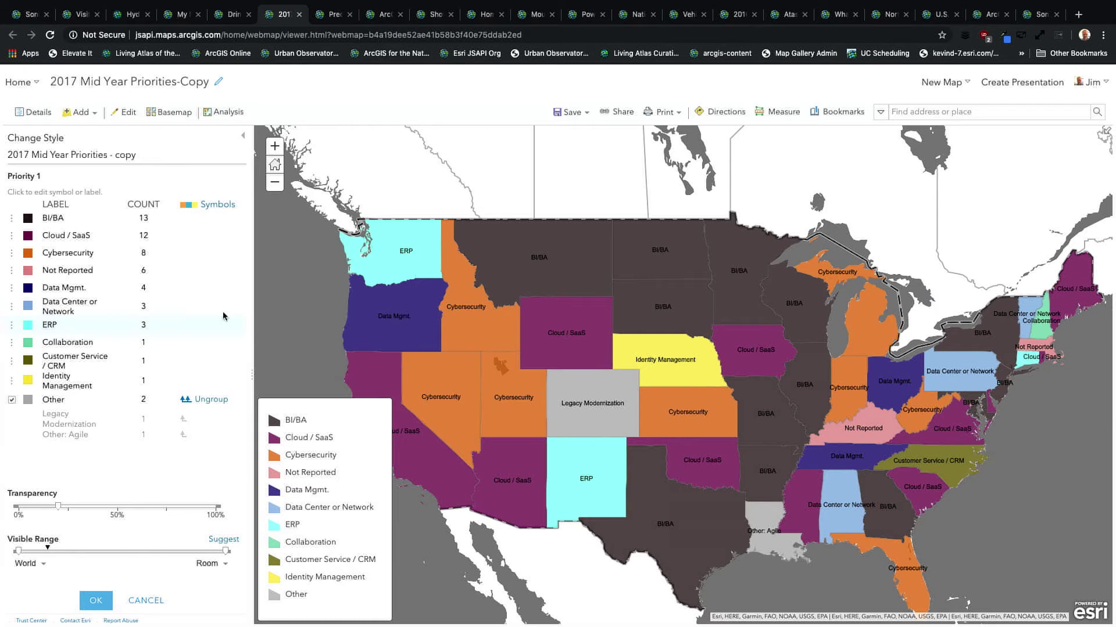
Set the Cloud / SaaS category's fill color to blue #005CE6.
{"action": "left_click", "coordinate": [27, 236]}
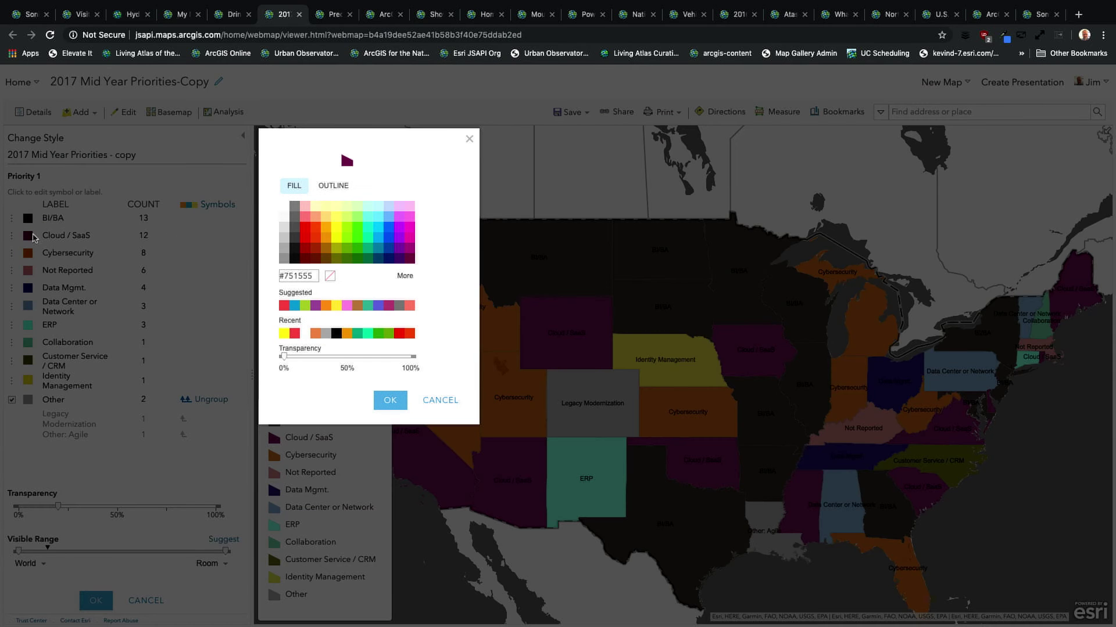
{"action": "left_click", "coordinate": [310, 241]}
{"action": "left_click", "coordinate": [357, 238]}
{"action": "left_click", "coordinate": [391, 237]}
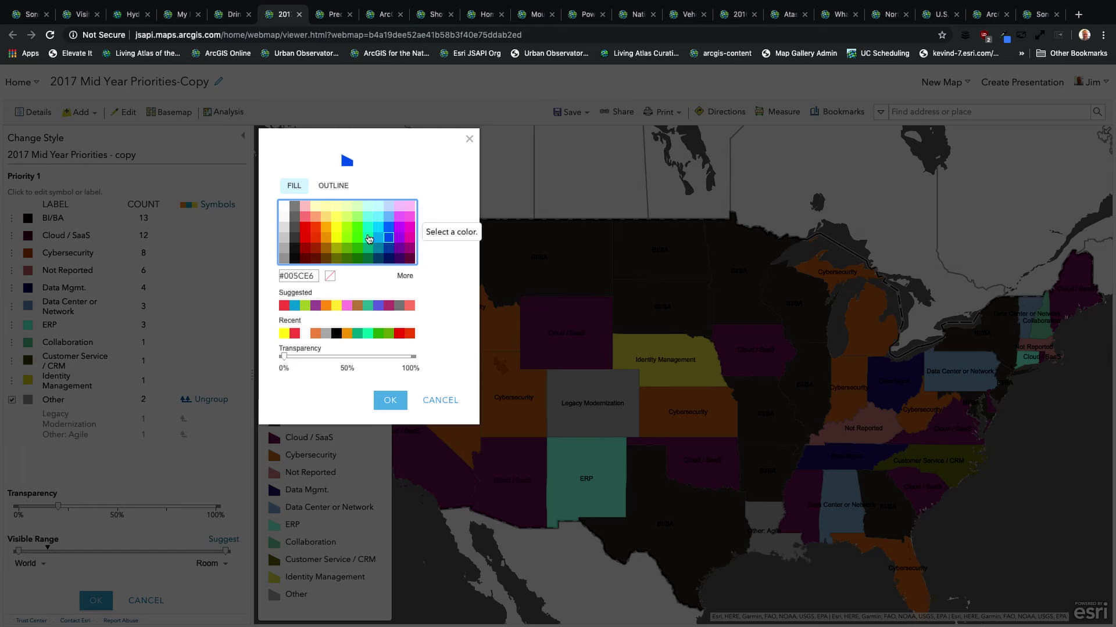
{"action": "left_click", "coordinate": [303, 278]}
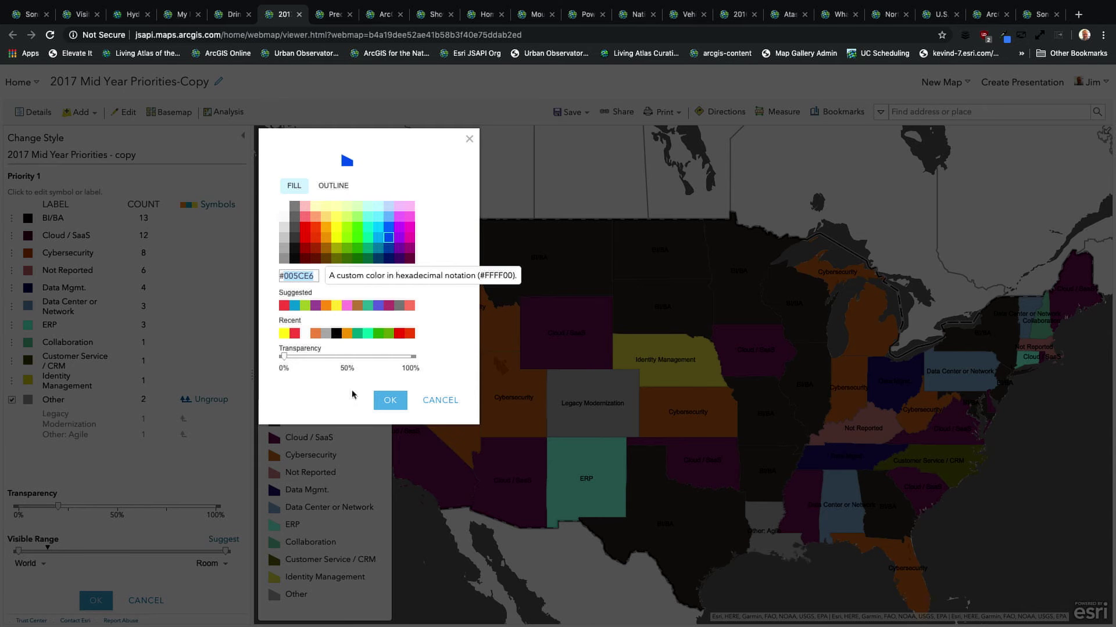
{"action": "left_click", "coordinate": [384, 401]}
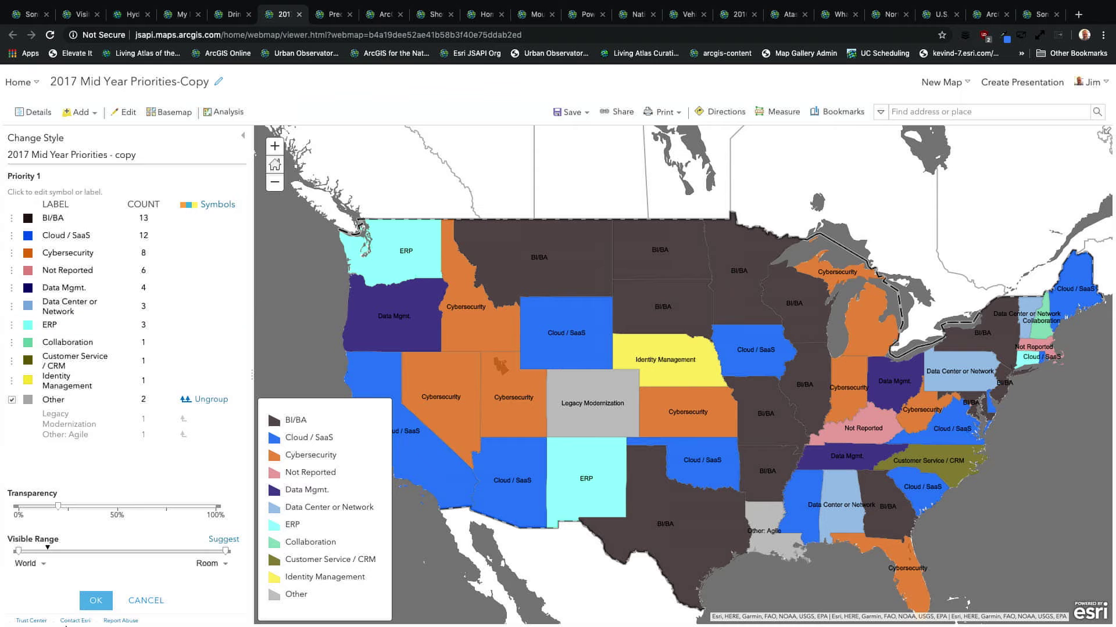
Discard the copy layer's style changes and show only the original 2017 Mid Year Priorities layer.
{"action": "left_click", "coordinate": [140, 599]}
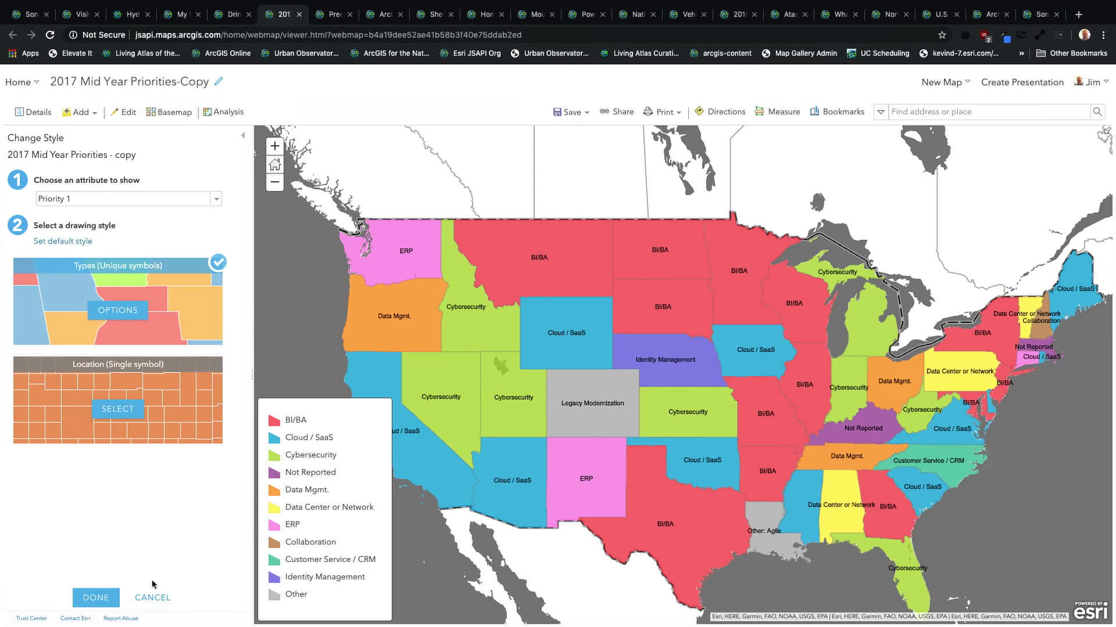
{"action": "left_click", "coordinate": [149, 599]}
{"action": "left_click", "coordinate": [18, 206]}
{"action": "left_click", "coordinate": [18, 184]}
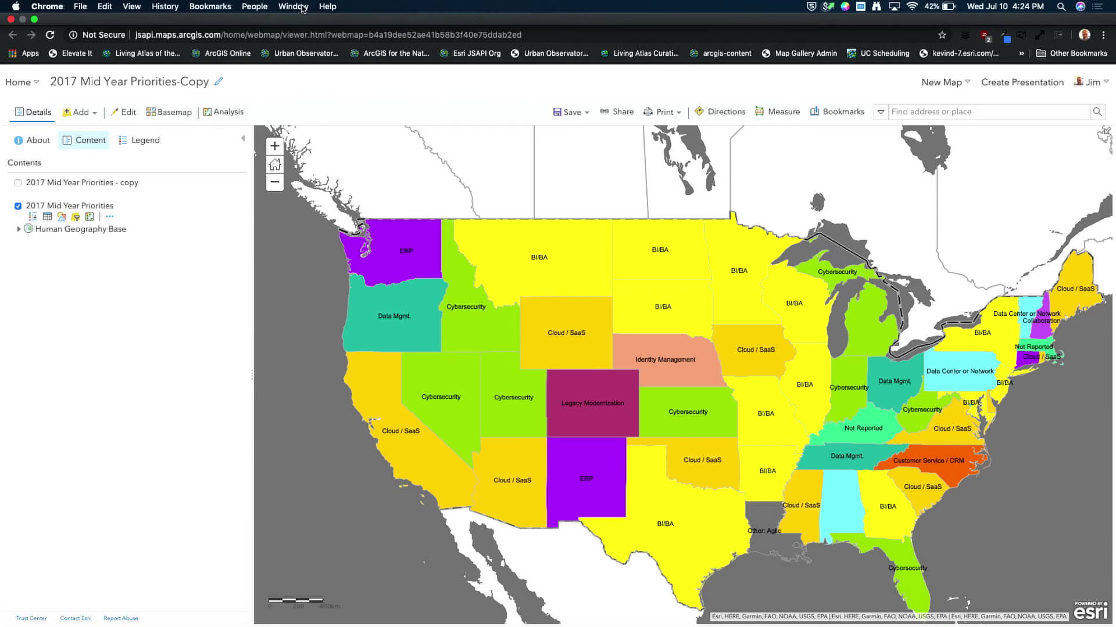
Show slide 12 on predominant attributes in PowerPoint, and open the Predominant low income groups in urban areas-Copy map in Chrome.
{"action": "key", "text": "ctrl+Left"}
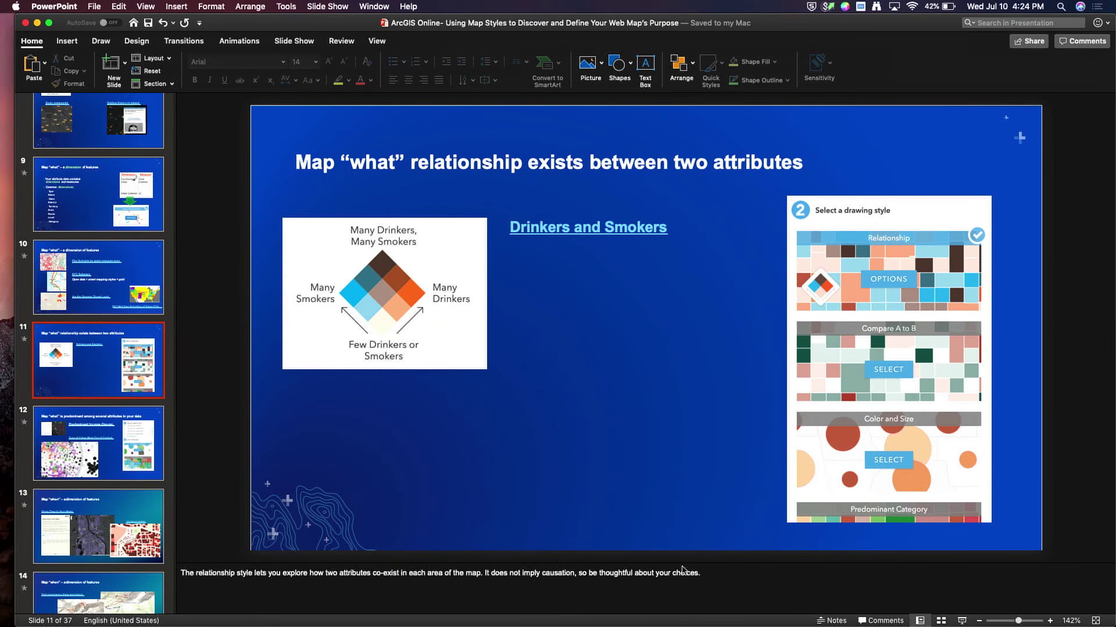
{"action": "left_click", "coordinate": [132, 462]}
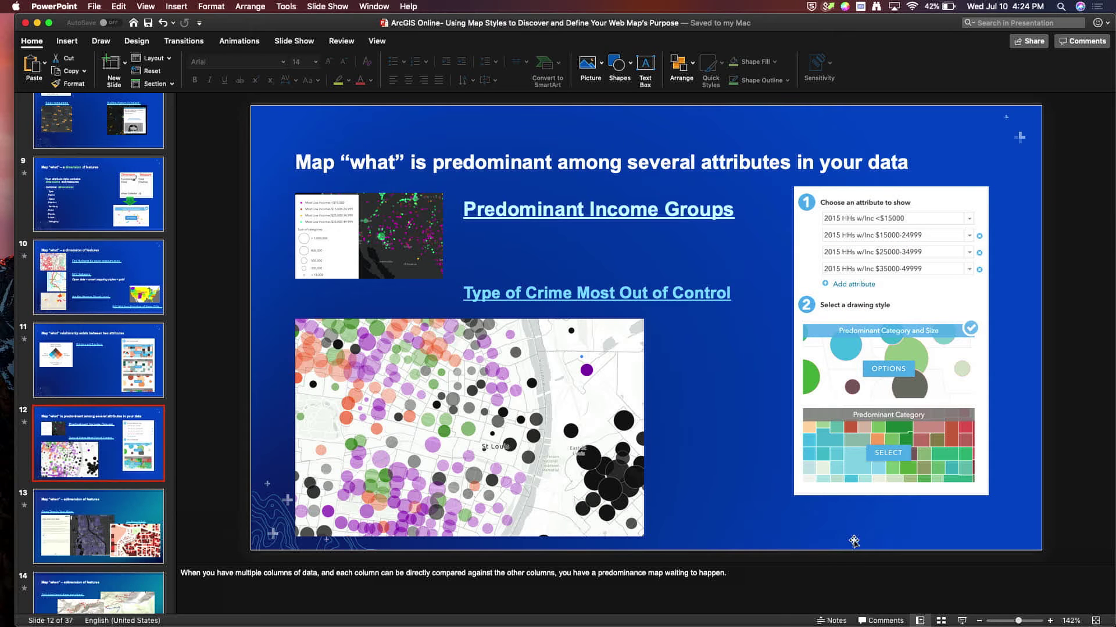
{"action": "key", "text": "ctrl+Right"}
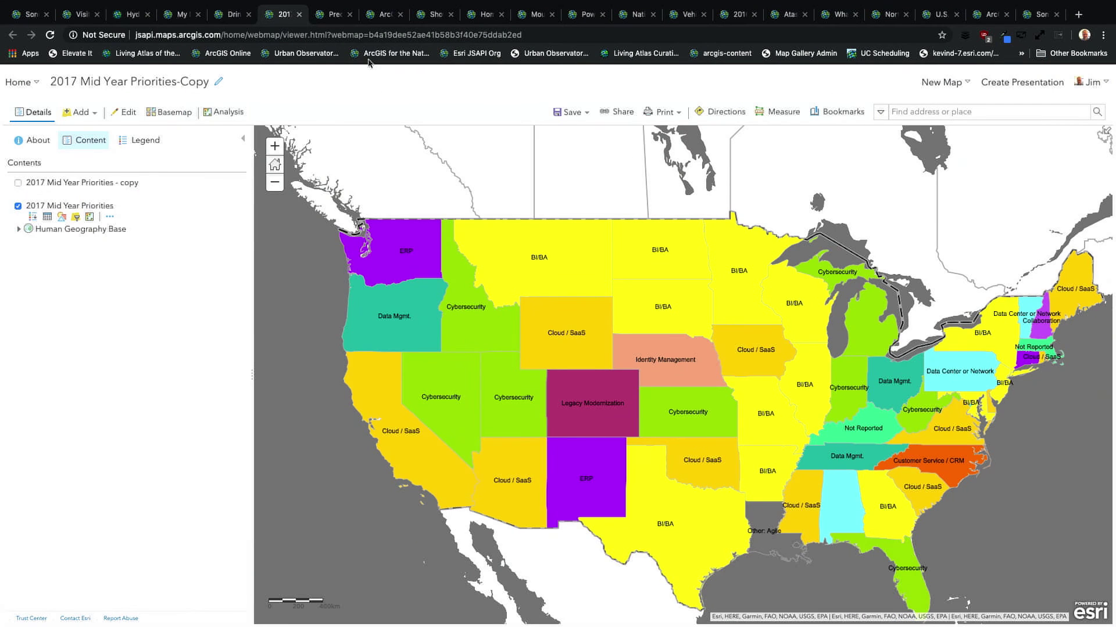
{"action": "left_click", "coordinate": [331, 16]}
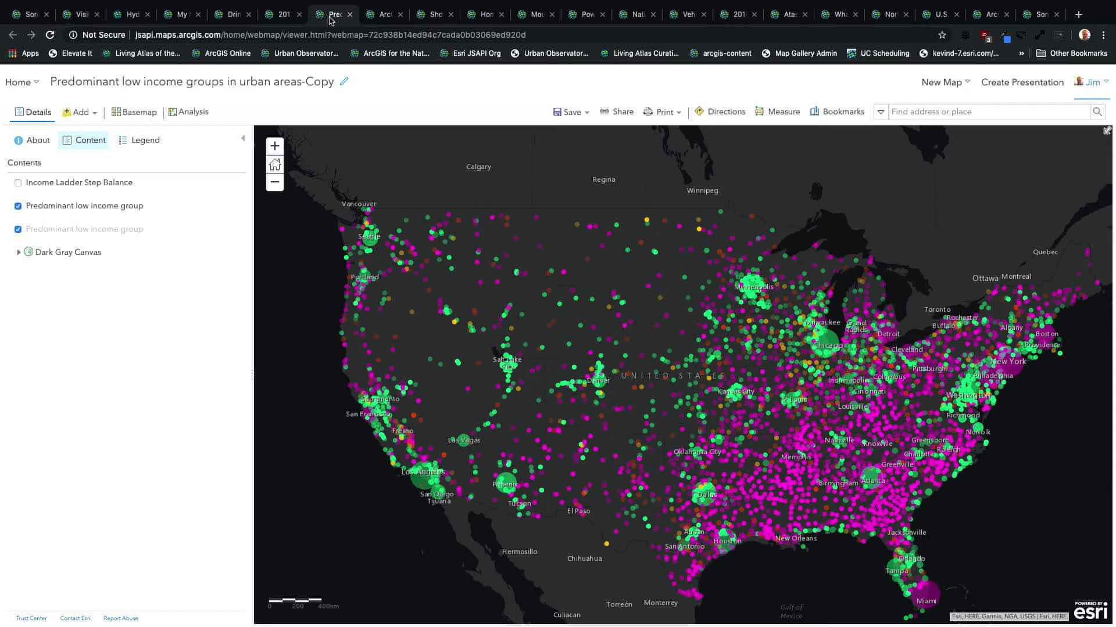
Examine the 2015 household income columns in the Predominant low income group layer's attribute table, then close the table.
{"action": "left_click", "coordinate": [84, 208]}
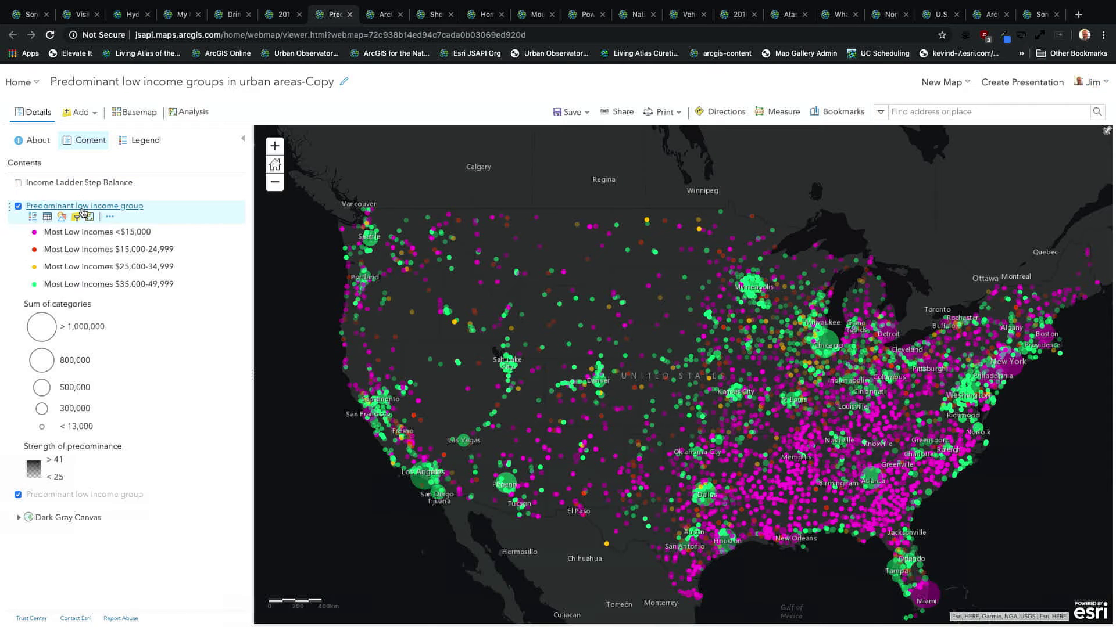
{"action": "left_click", "coordinate": [47, 216]}
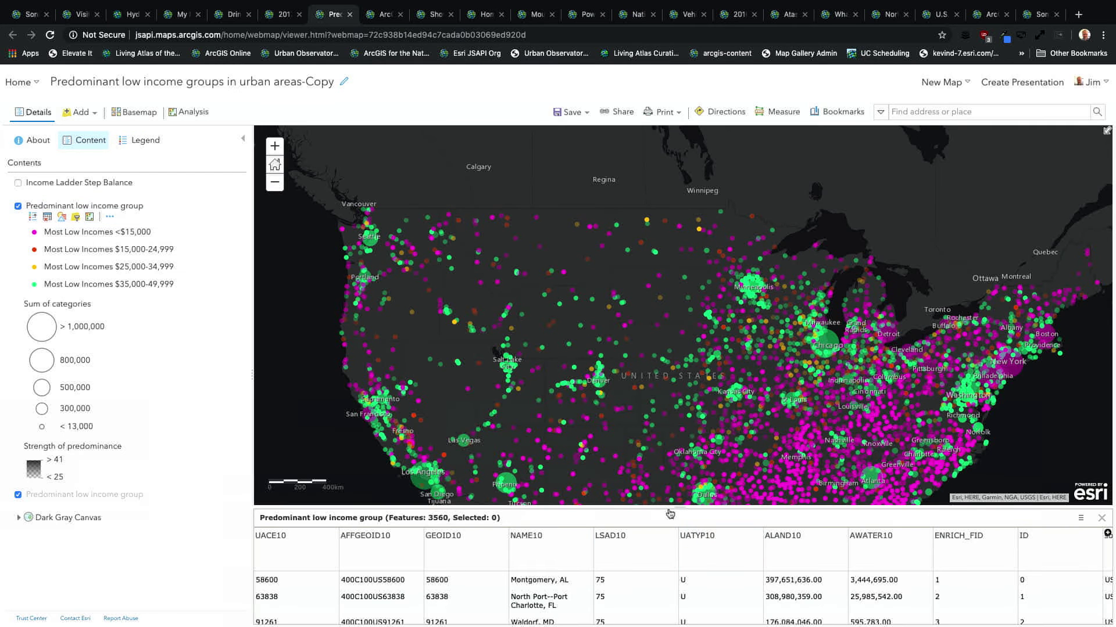
{"action": "left_click_drag", "start_coordinate": [675, 508], "coordinate": [694, 343]}
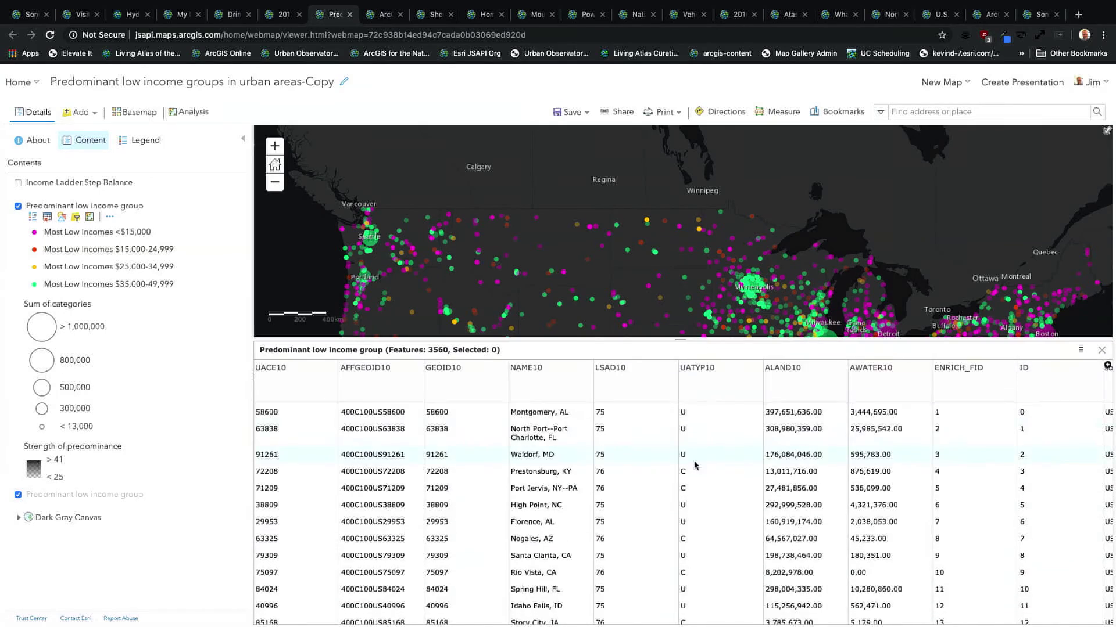
{"action": "scroll", "coordinate": [695, 465], "scroll_direction": "right", "scroll_amount": 15}
{"action": "scroll", "coordinate": [695, 464], "scroll_direction": "left", "scroll_amount": 3}
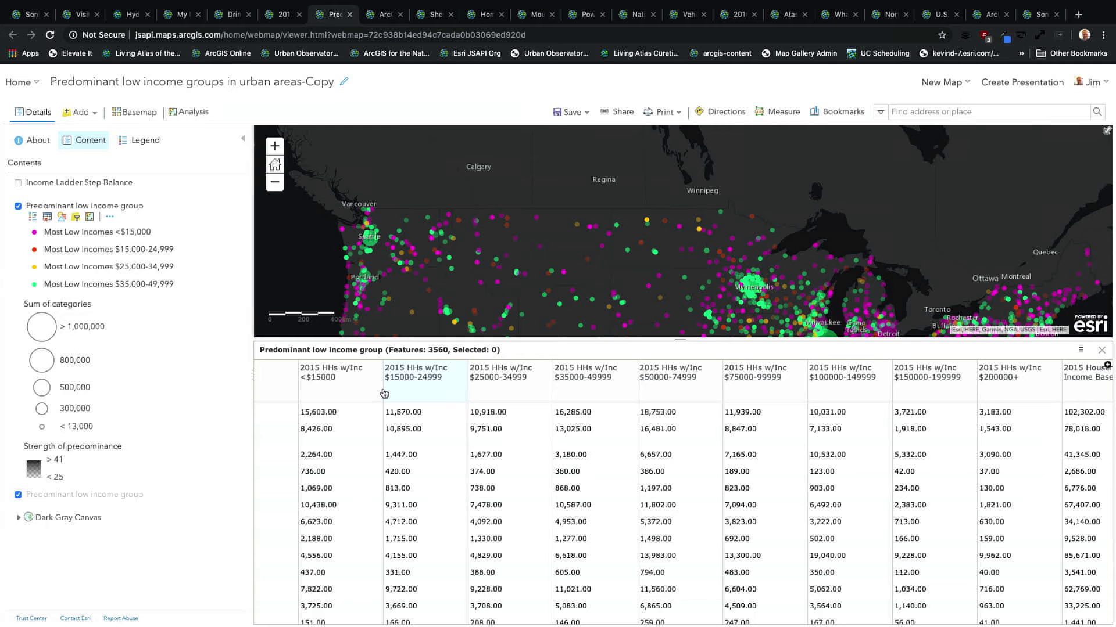
{"action": "key", "text": "super+equal"}
{"action": "key", "text": "super+equal"}
{"action": "key", "text": "super+equal"}
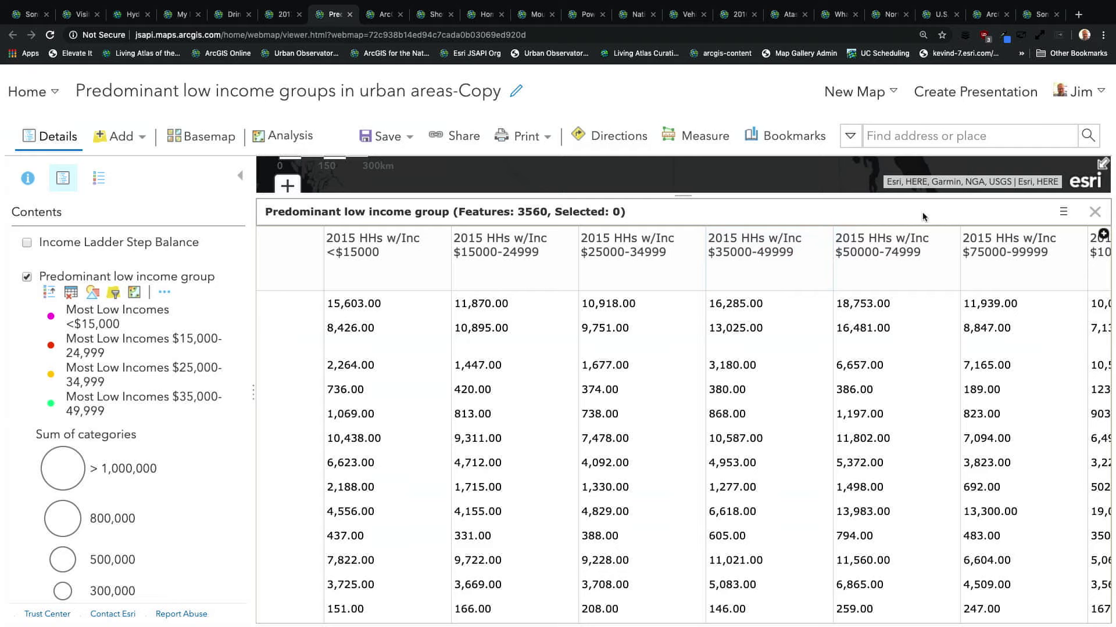
{"action": "key", "text": "ctrl+0"}
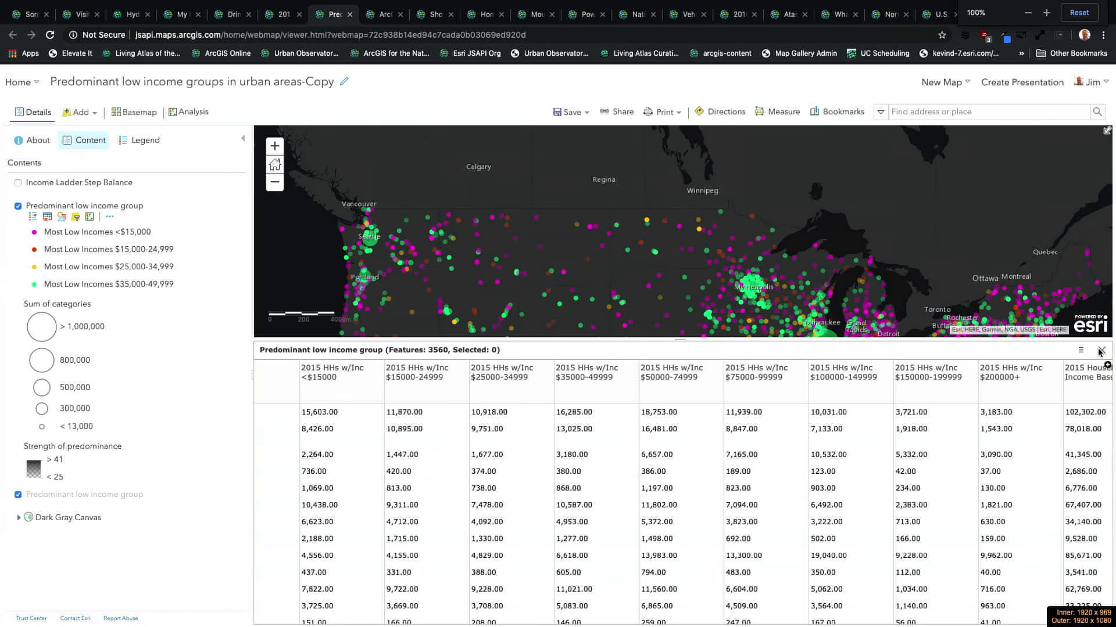
{"action": "left_click", "coordinate": [1101, 350]}
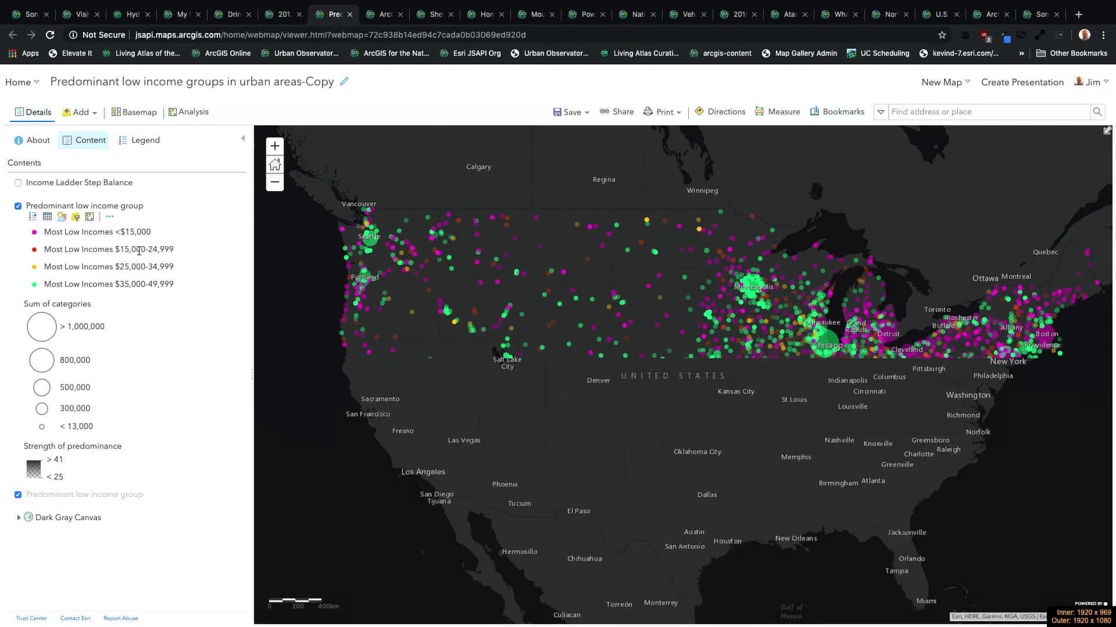
Copy the Predominant low income group layer and hide the original layer.
{"action": "left_click", "coordinate": [110, 219]}
{"action": "left_click", "coordinate": [138, 318]}
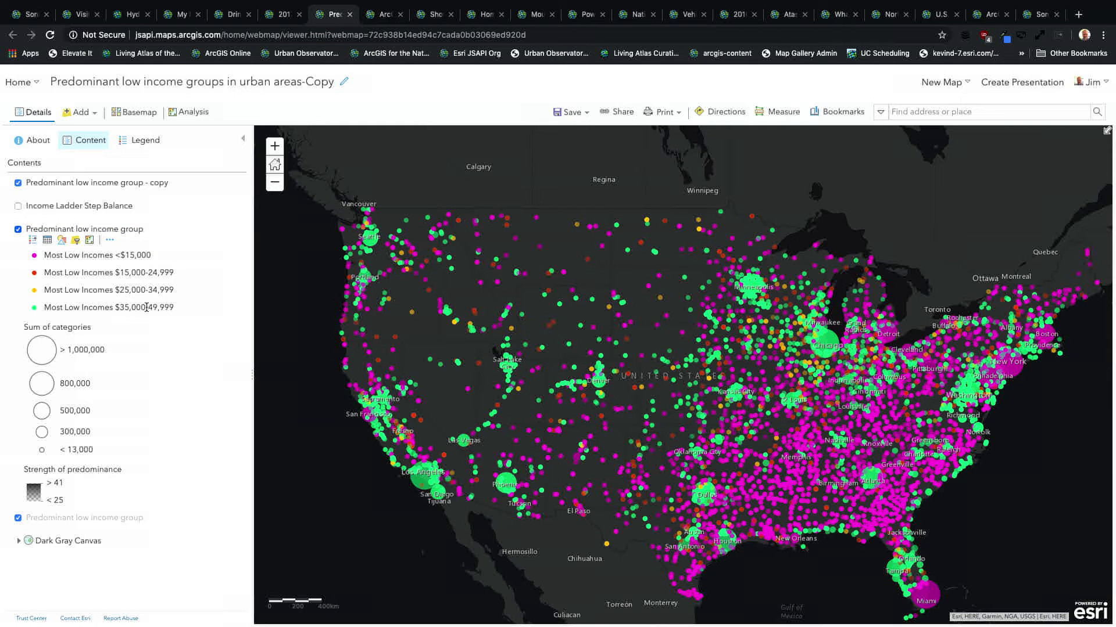
{"action": "mouse_move", "coordinate": [63, 199]}
{"action": "left_click", "coordinate": [18, 229]}
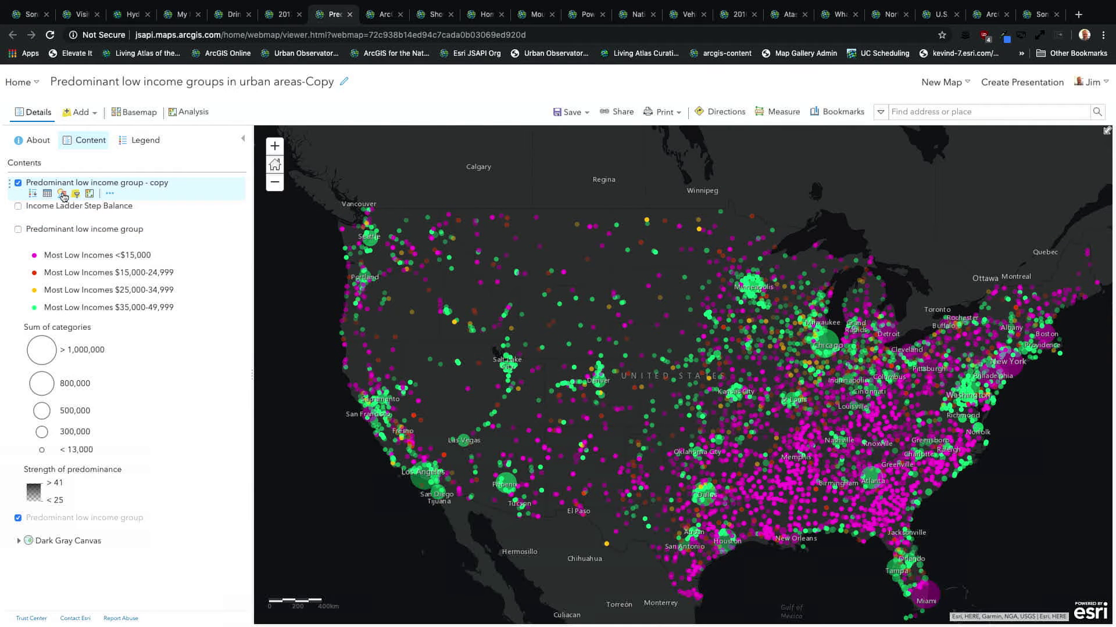
Reduce the copy layer's style to the 2015 HHs w/Inc <$15000 attribute and draw it as Counts and Amounts (Size).
{"action": "left_click", "coordinate": [62, 195]}
{"action": "left_click", "coordinate": [228, 219]}
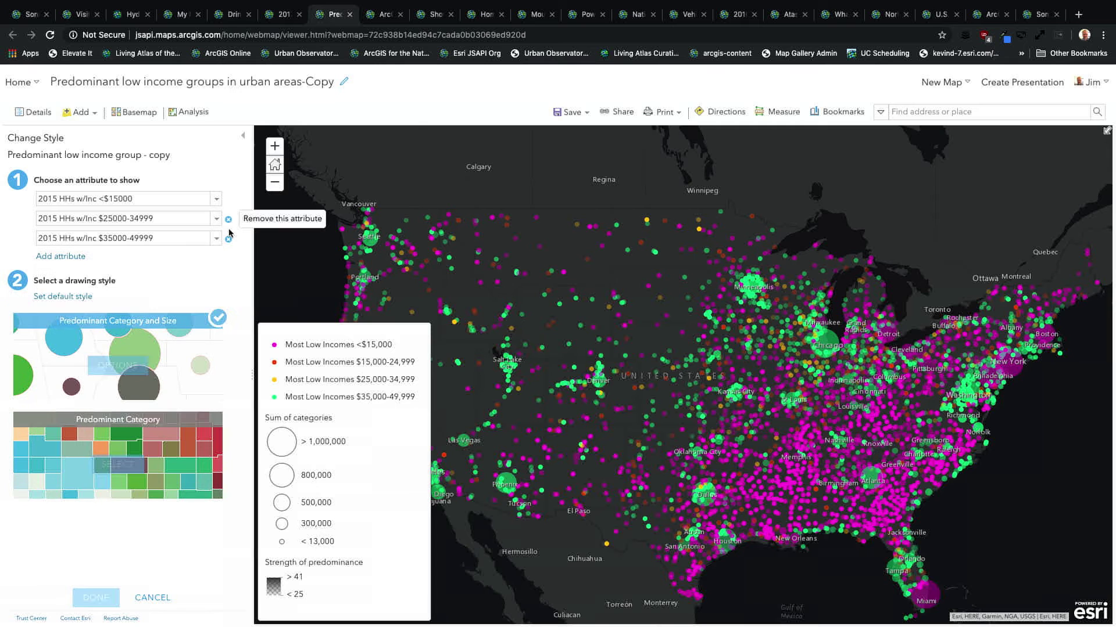
{"action": "left_click", "coordinate": [228, 219]}
{"action": "left_click", "coordinate": [228, 218]}
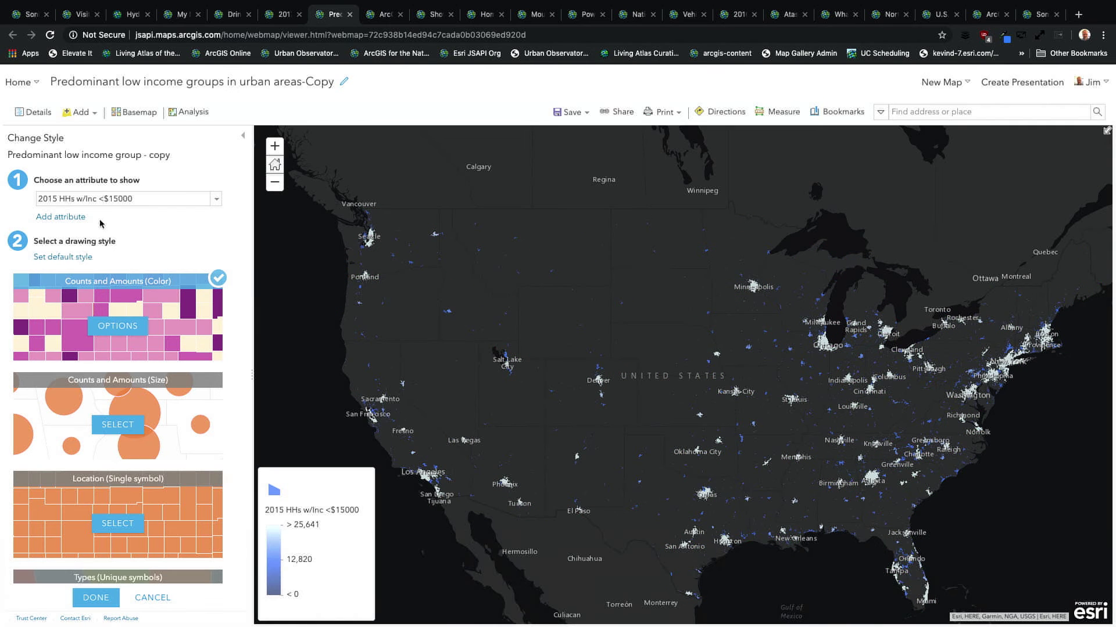
{"action": "left_click", "coordinate": [129, 428]}
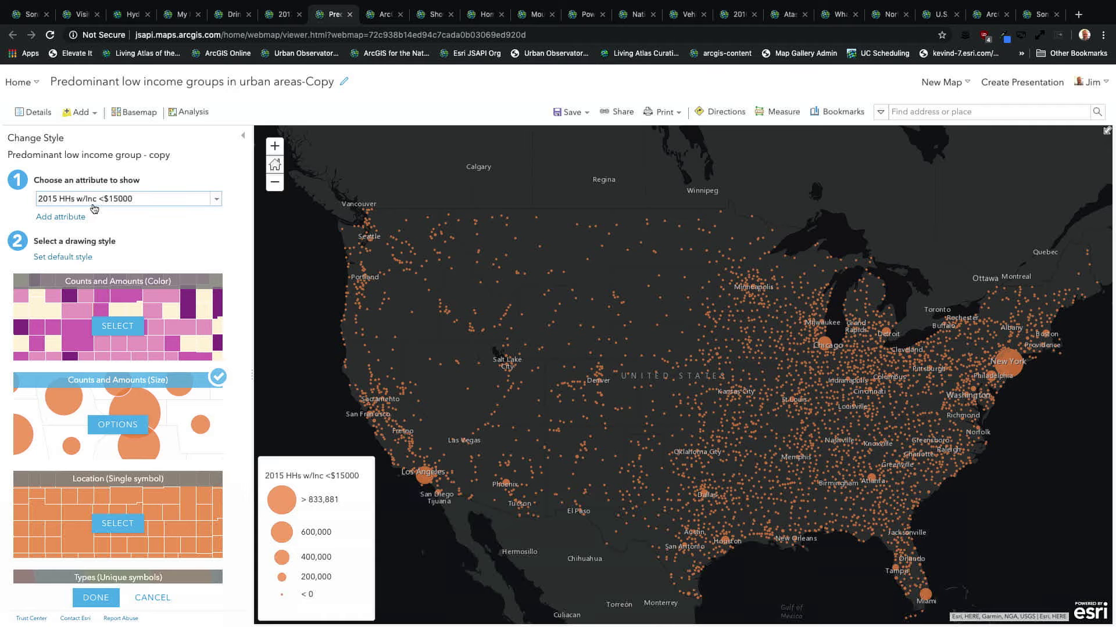
{"action": "left_click", "coordinate": [75, 217]}
{"action": "left_click", "coordinate": [216, 220]}
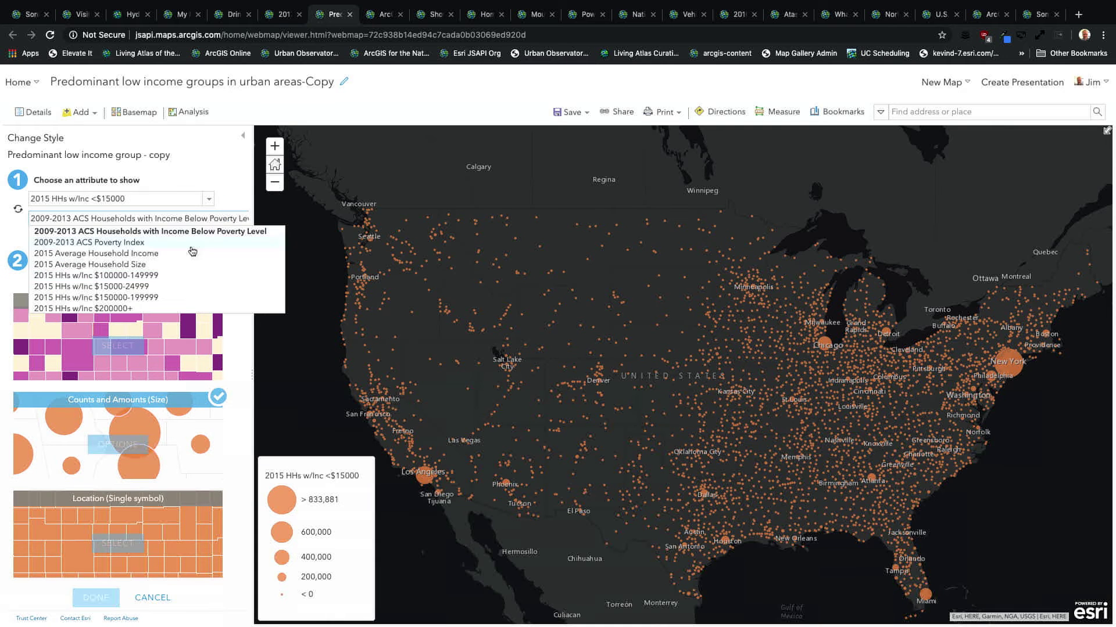
{"action": "scroll", "coordinate": [190, 277], "scroll_direction": "down", "scroll_amount": 1}
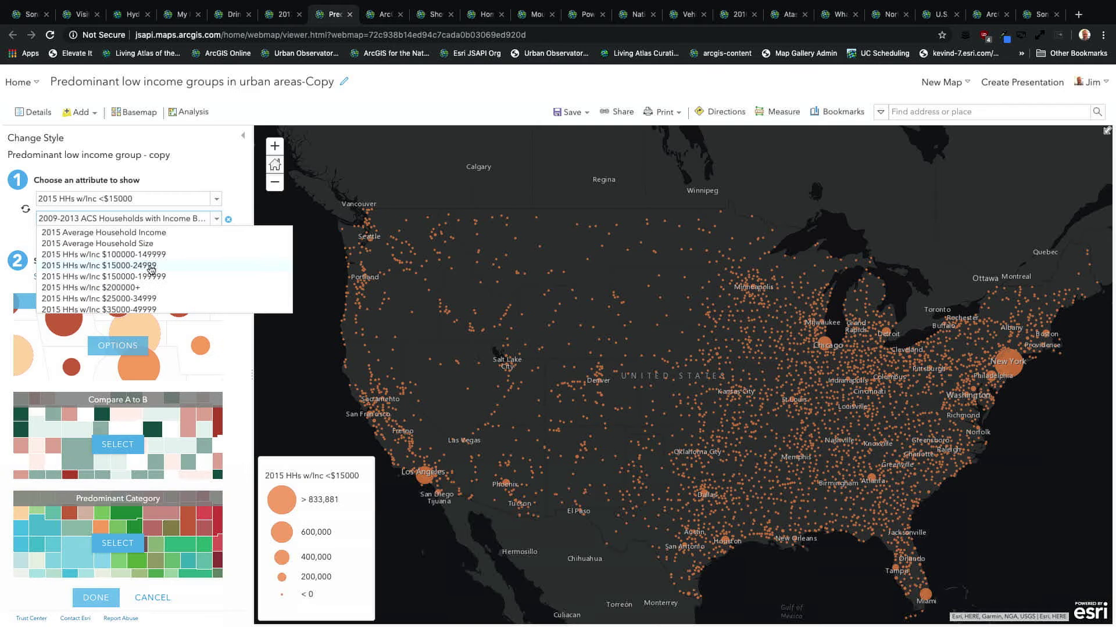
{"action": "left_click", "coordinate": [152, 266]}
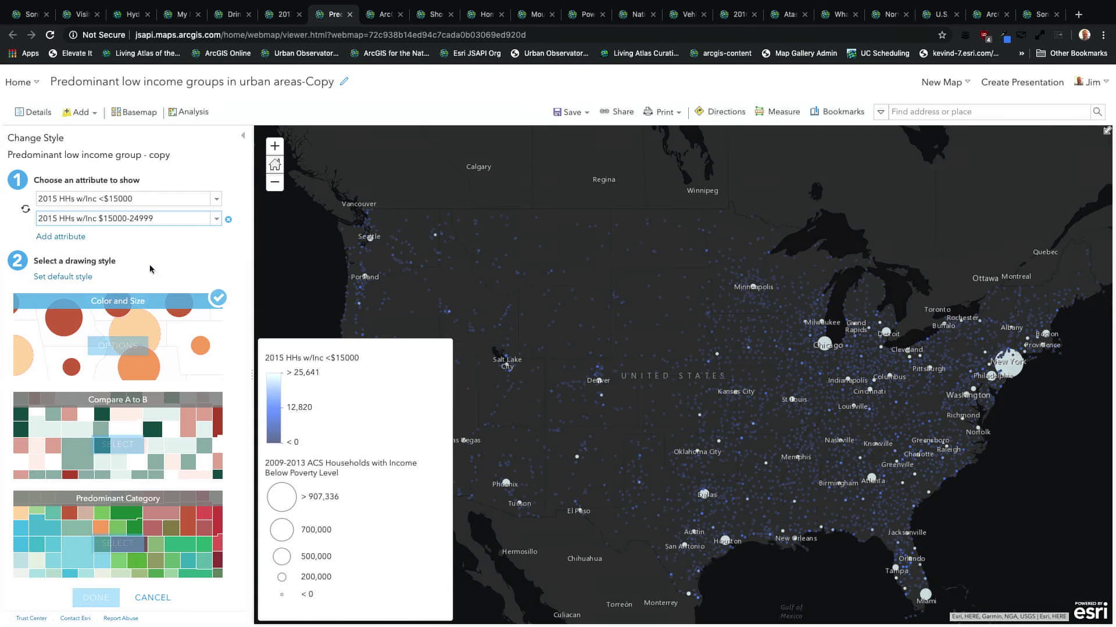
{"action": "left_click", "coordinate": [69, 237]}
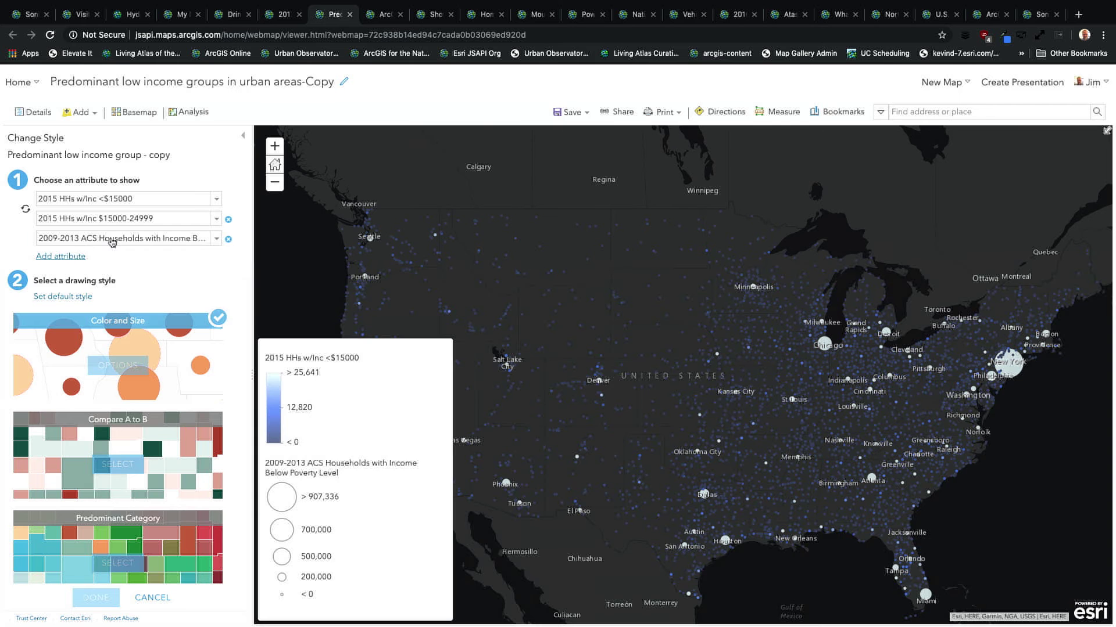
{"action": "left_click", "coordinate": [113, 241]}
{"action": "scroll", "coordinate": [134, 294], "scroll_direction": "down", "scroll_amount": 3}
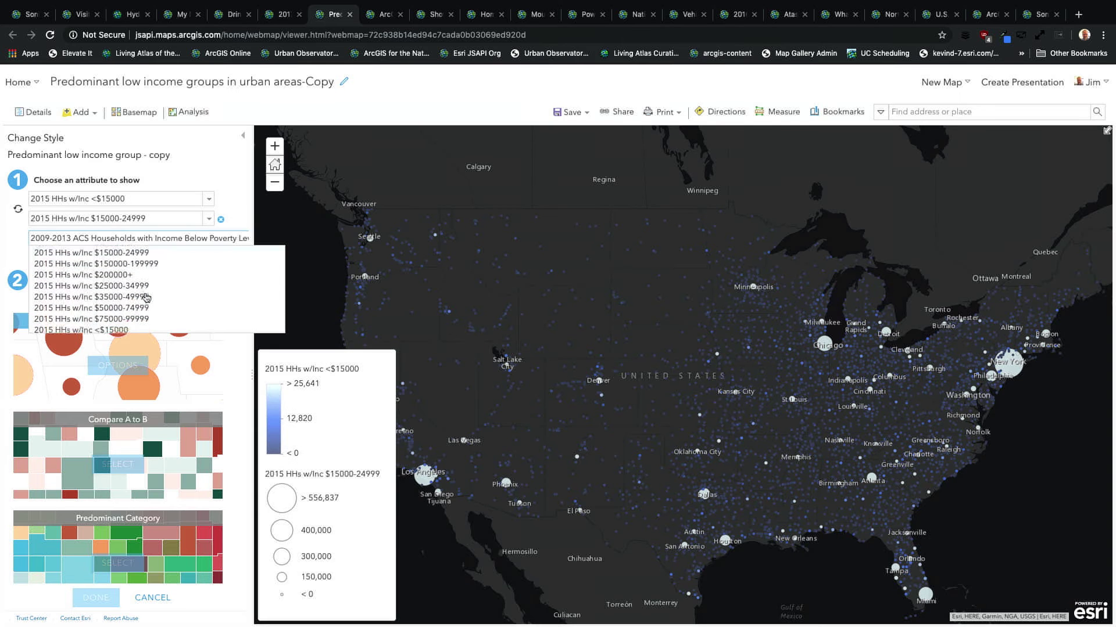
{"action": "scroll", "coordinate": [147, 298], "scroll_direction": "up", "scroll_amount": 1}
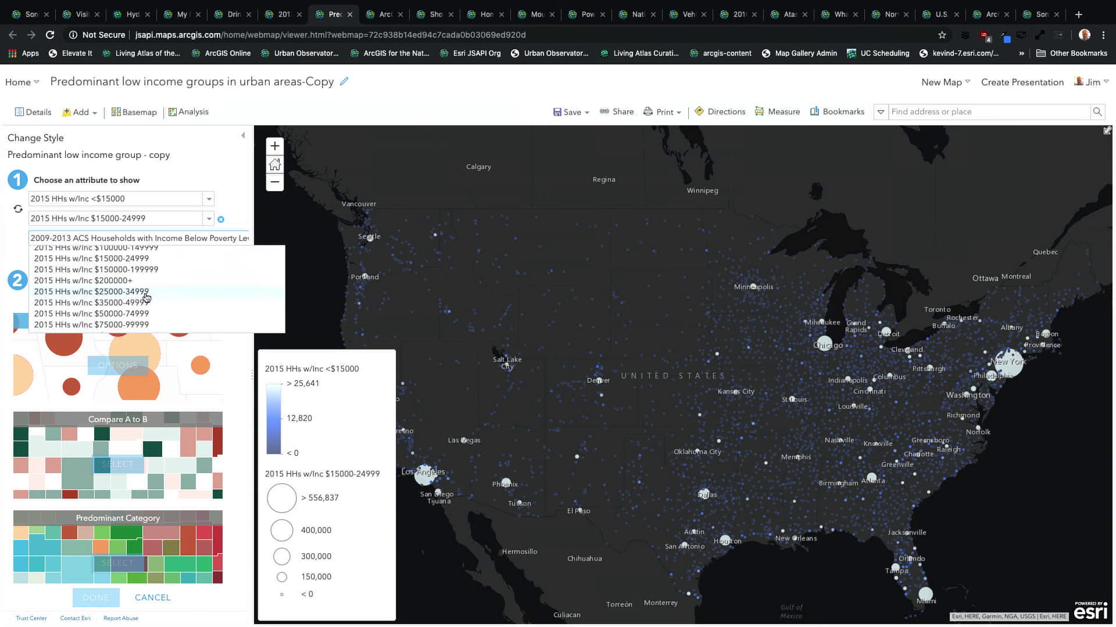
{"action": "left_click", "coordinate": [145, 292]}
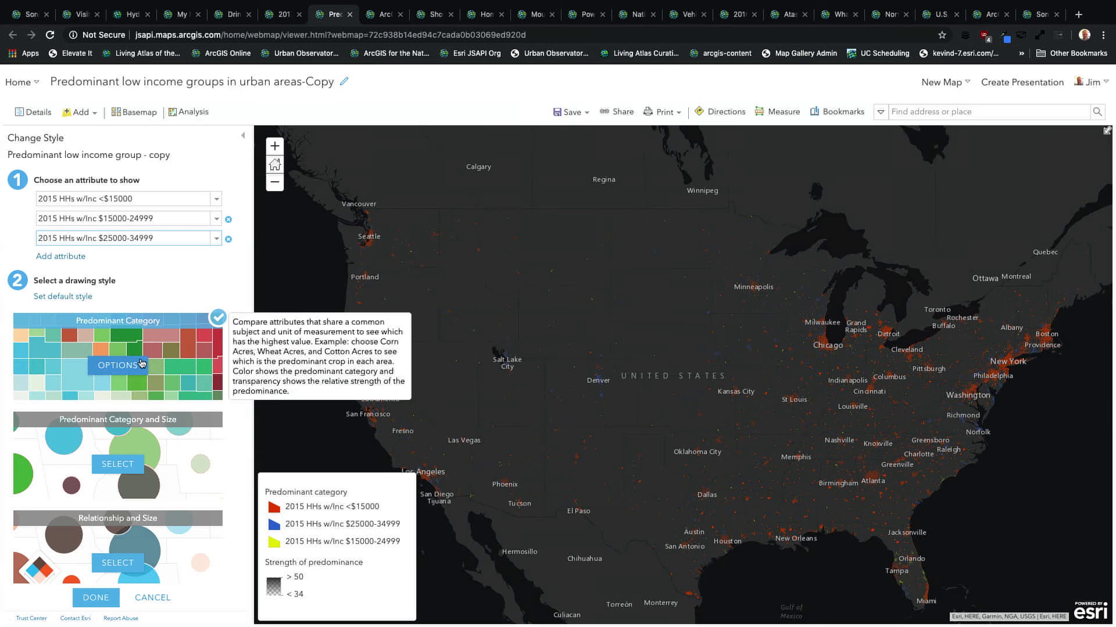
Apply the Predominant Category and Size drawing style and open its size options for the sum of categories.
{"action": "left_click", "coordinate": [121, 467]}
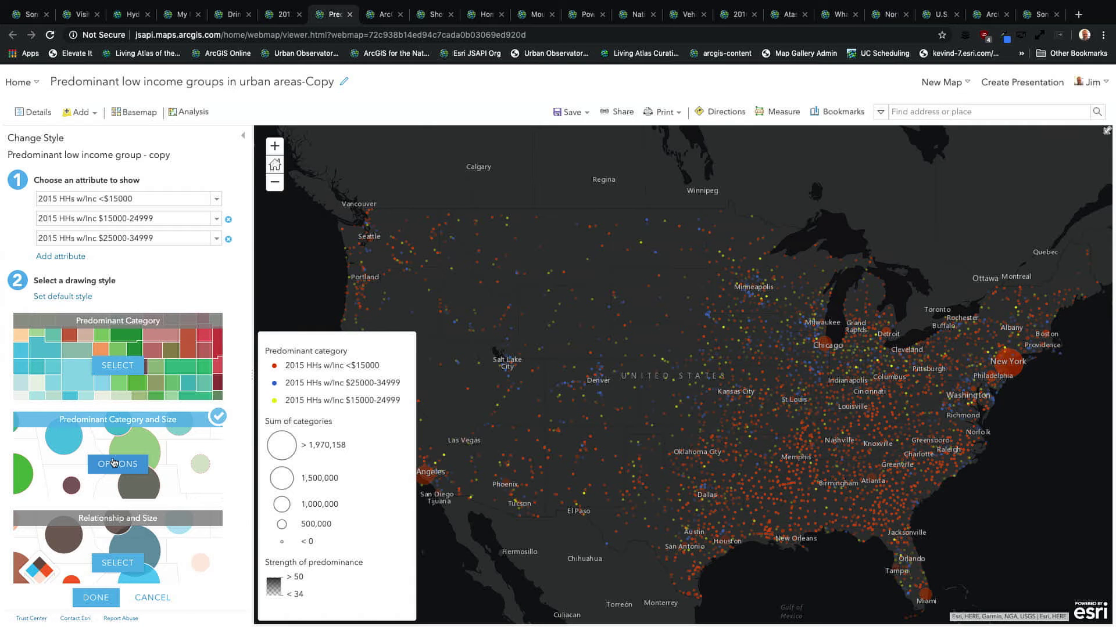
{"action": "left_click", "coordinate": [114, 464]}
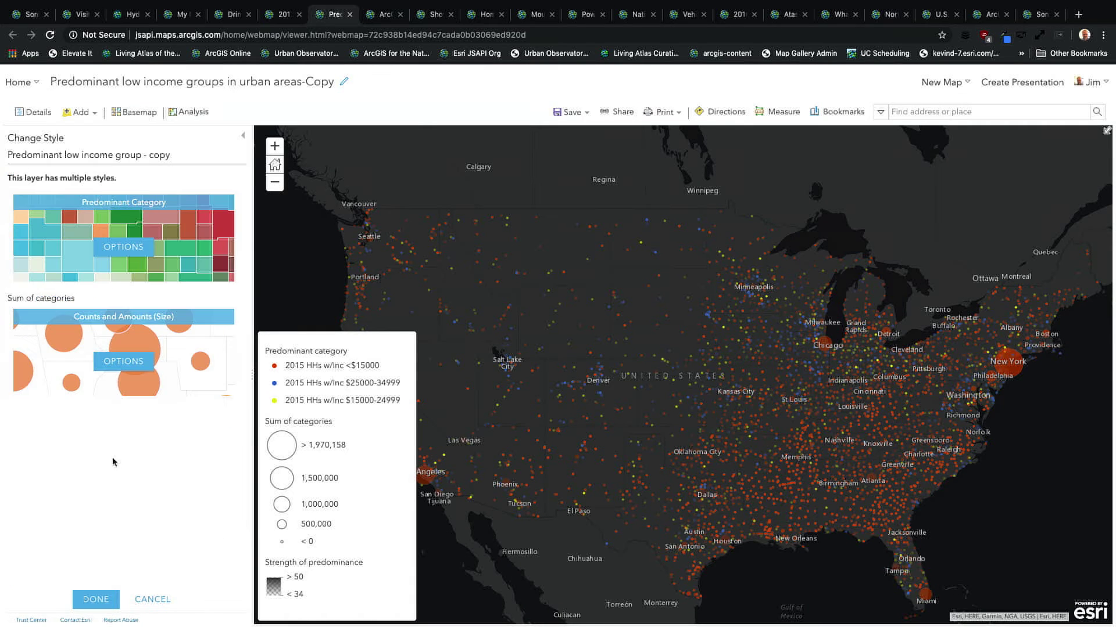
{"action": "left_click", "coordinate": [127, 365]}
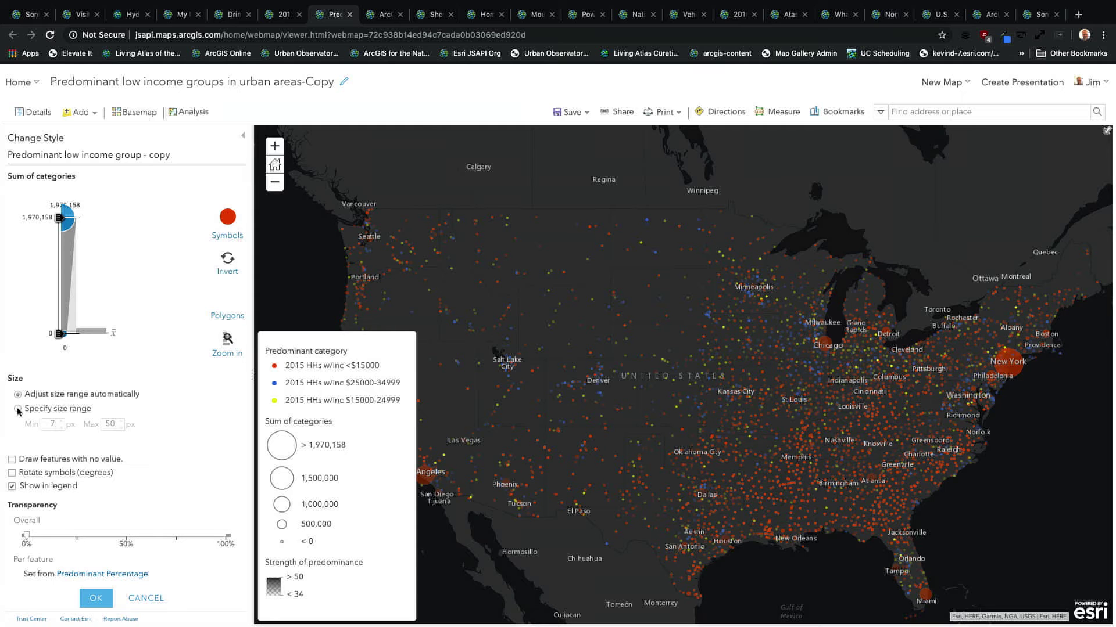
Set the upper size threshold for the sum of categories to 500,000 and switch to a specified size range.
{"action": "left_click_drag", "start_coordinate": [60, 218], "coordinate": [61, 307]}
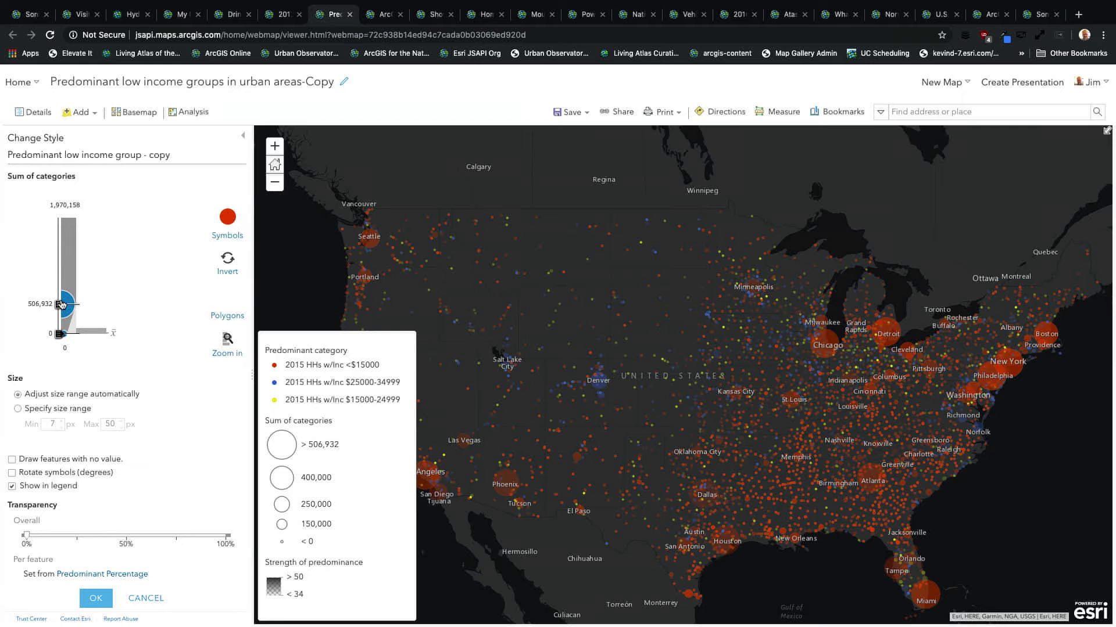
{"action": "left_click_drag", "start_coordinate": [61, 308], "coordinate": [61, 308]}
{"action": "left_click", "coordinate": [17, 408]}
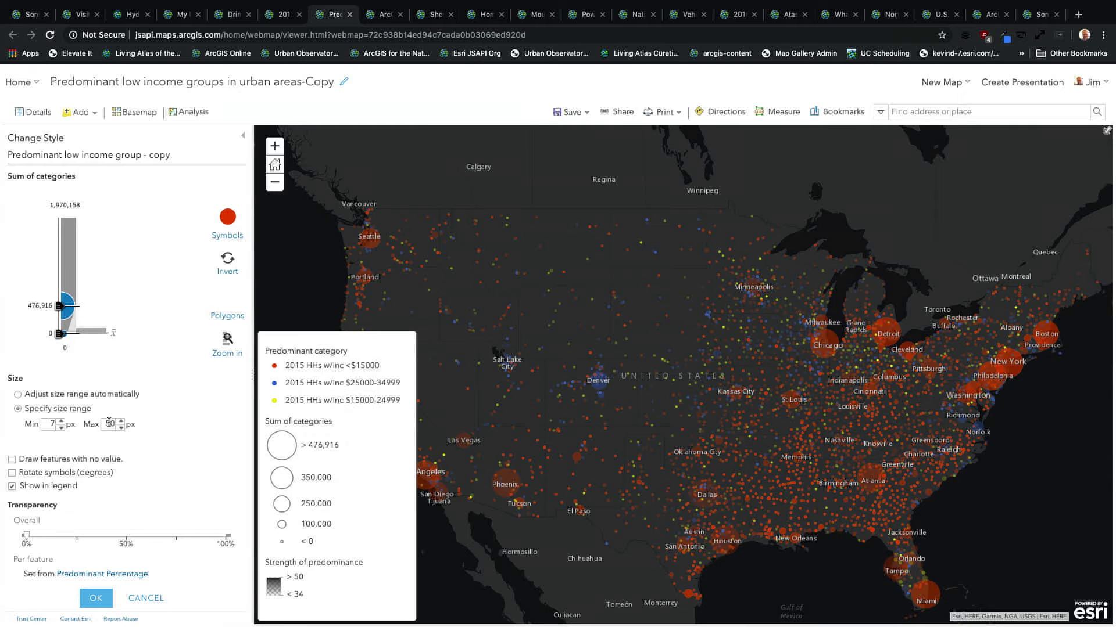
{"action": "left_click", "coordinate": [43, 308]}
{"action": "type", "text": "500000"}
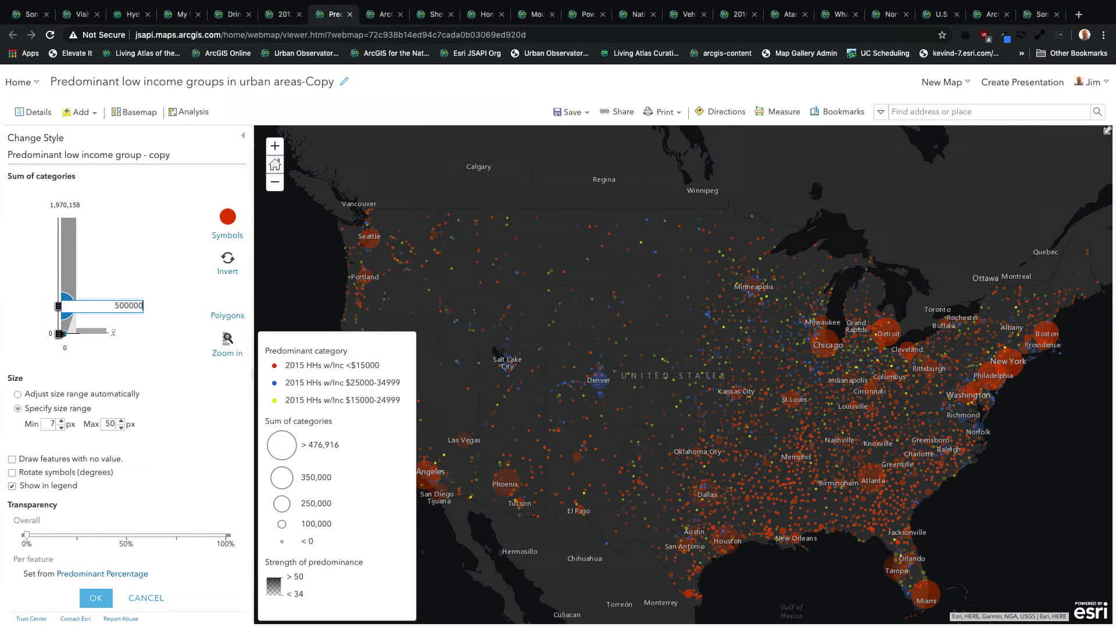
{"action": "key", "text": "Return"}
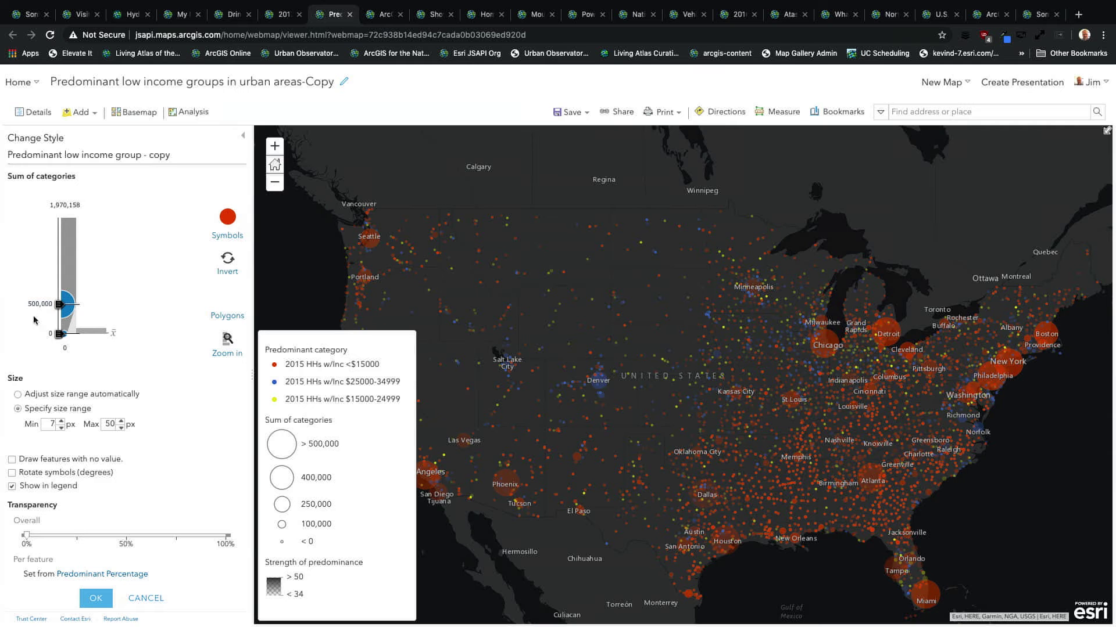
Set the maximum symbol size to 120 px.
{"action": "left_click", "coordinate": [107, 424]}
{"action": "left_click_drag", "start_coordinate": [107, 424], "coordinate": [117, 427]}
{"action": "type", "text": "120"}
{"action": "key", "text": "Return"}
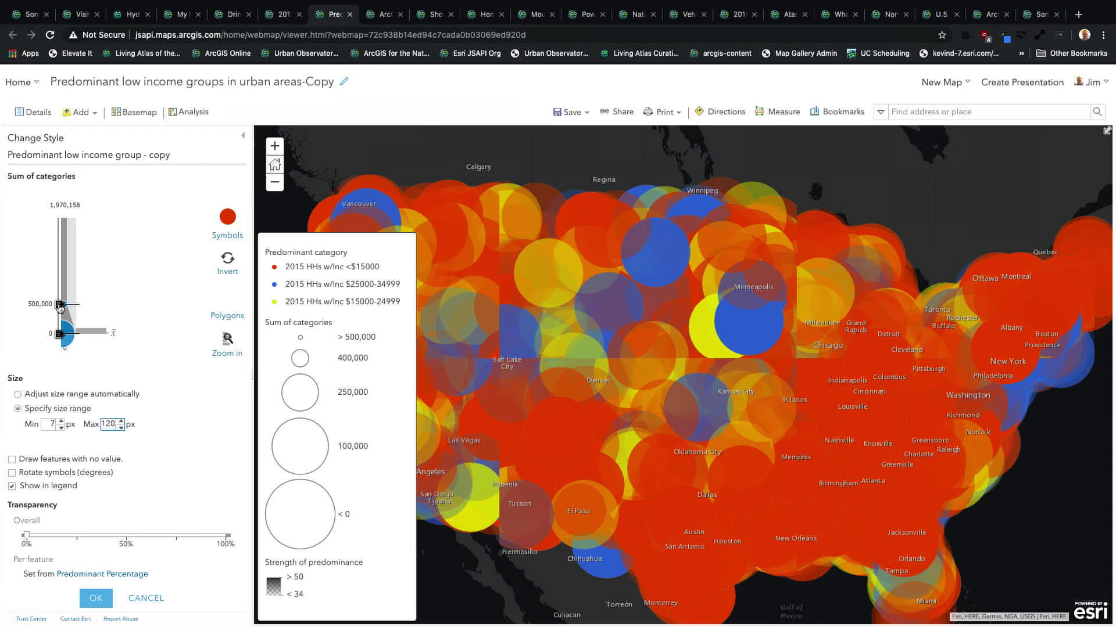
Raise the upper size threshold to 1,970,158 and invert the symbol sizing.
{"action": "left_click_drag", "start_coordinate": [60, 306], "coordinate": [60, 306]}
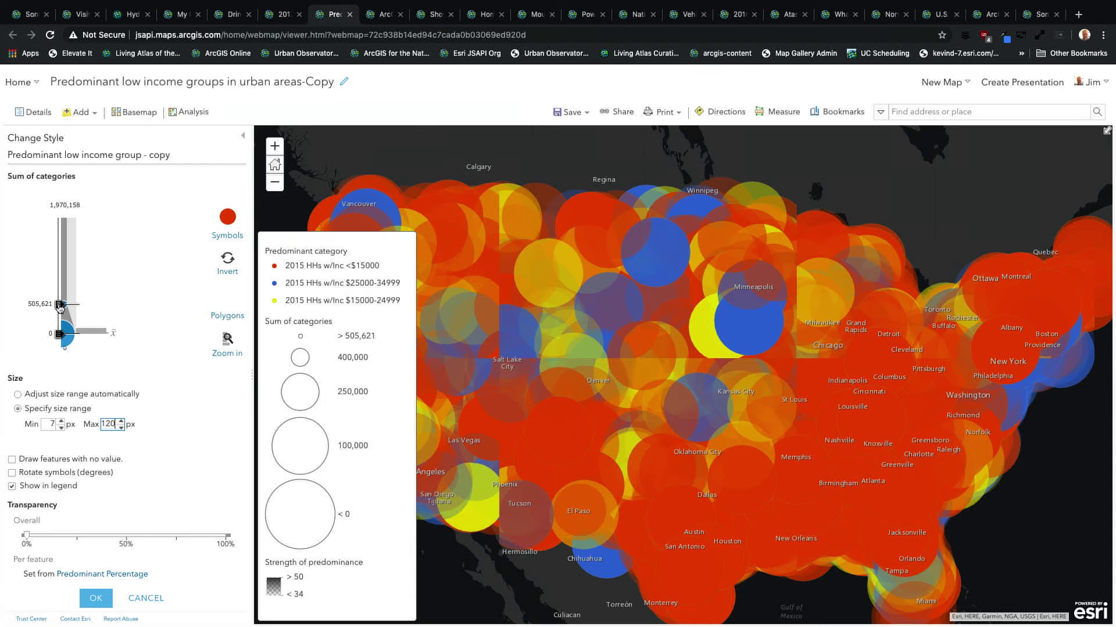
{"action": "left_click_drag", "start_coordinate": [66, 323], "coordinate": [62, 214]}
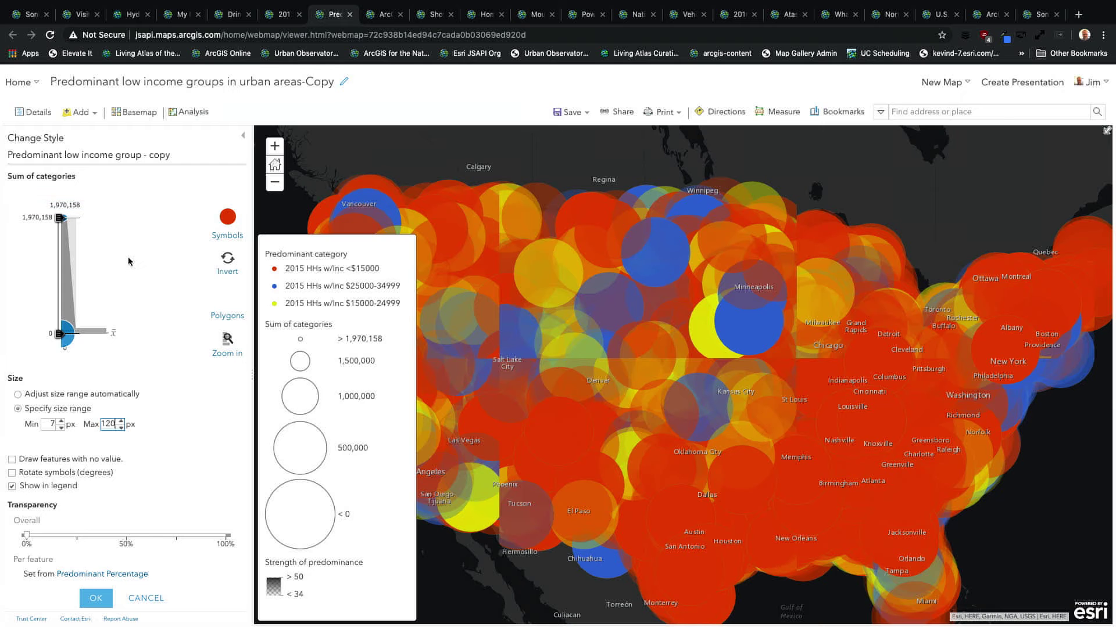
{"action": "left_click", "coordinate": [227, 260]}
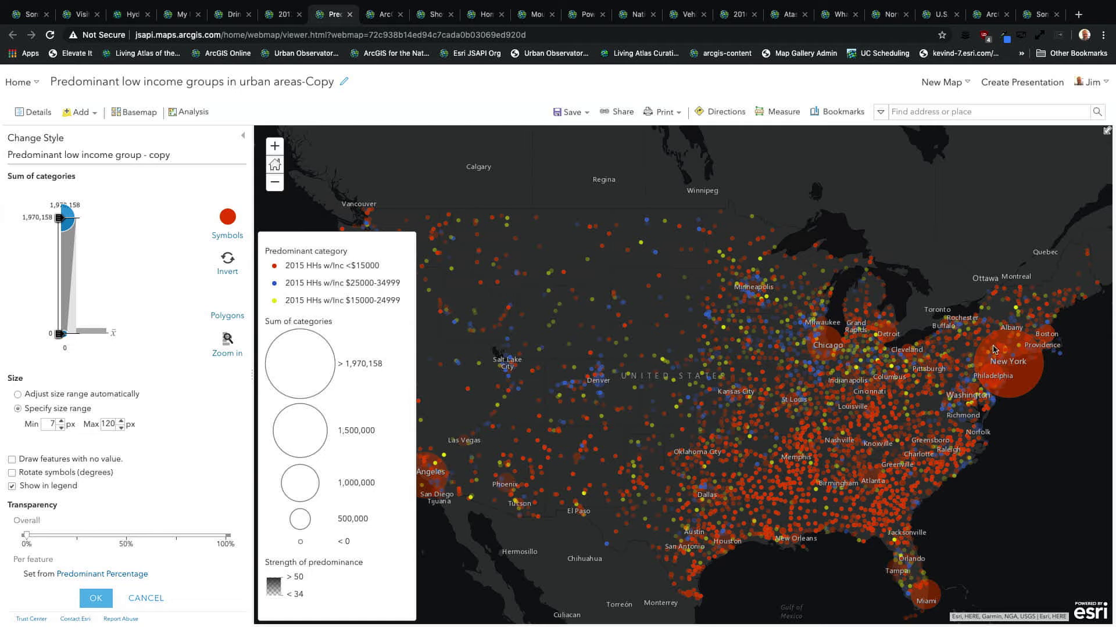
Lower the upper size threshold to about 1,918,000, reduce the minimum symbol size to 6 px, and apply the size settings.
{"action": "mouse_move", "coordinate": [61, 219]}
{"action": "left_mouse_down"}
{"action": "mouse_move", "coordinate": [61, 235]}
{"action": "mouse_move", "coordinate": [60, 223]}
{"action": "left_mouse_up"}
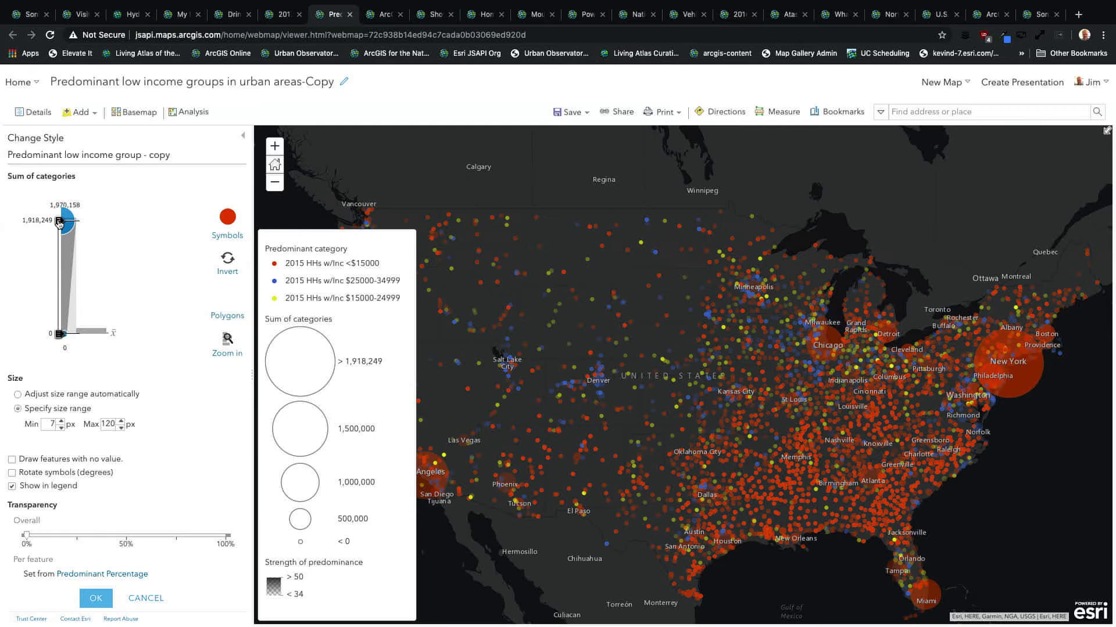
{"action": "left_click", "coordinate": [61, 428]}
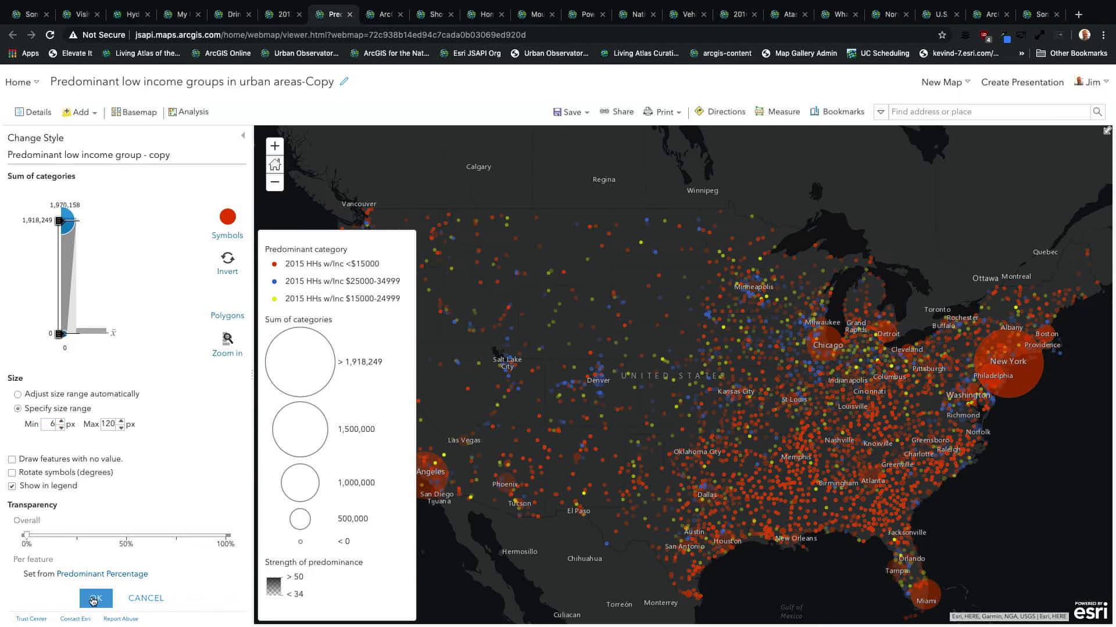
{"action": "left_click", "coordinate": [93, 599]}
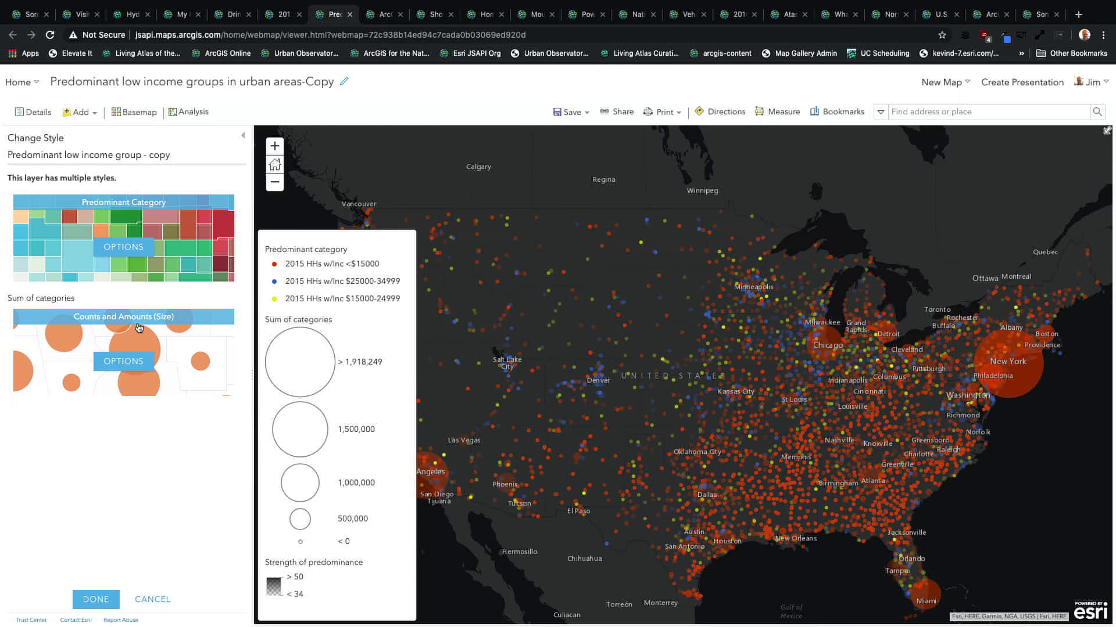
Recolor the predominant income categories with the light green, crimson and light blue fill color set.
{"action": "left_click", "coordinate": [128, 243]}
{"action": "left_click", "coordinate": [220, 204]}
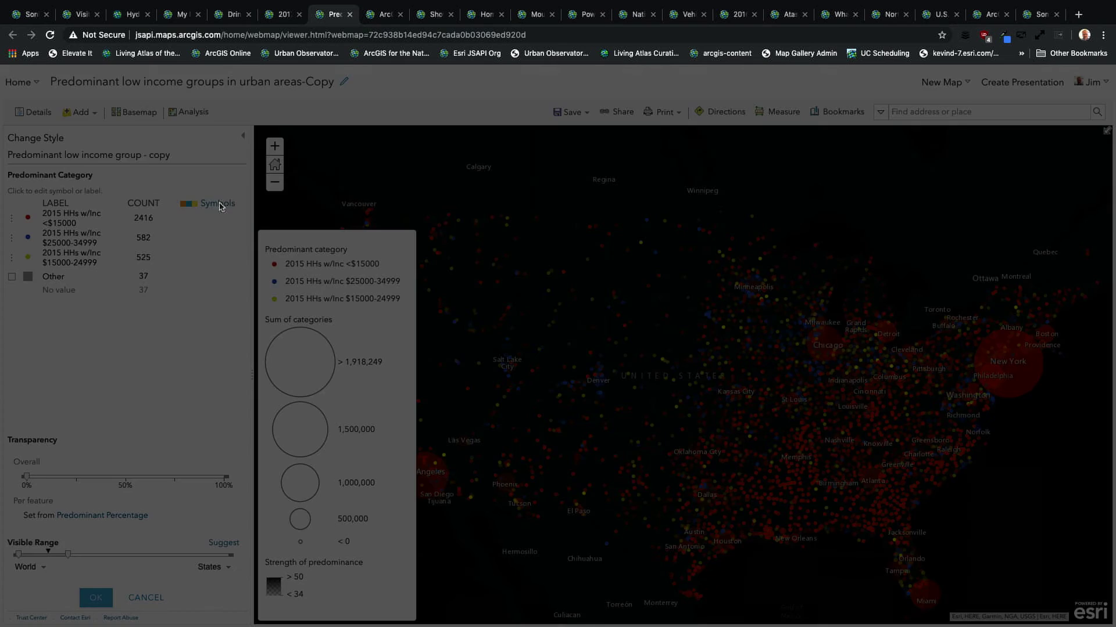
{"action": "left_click", "coordinate": [336, 176]}
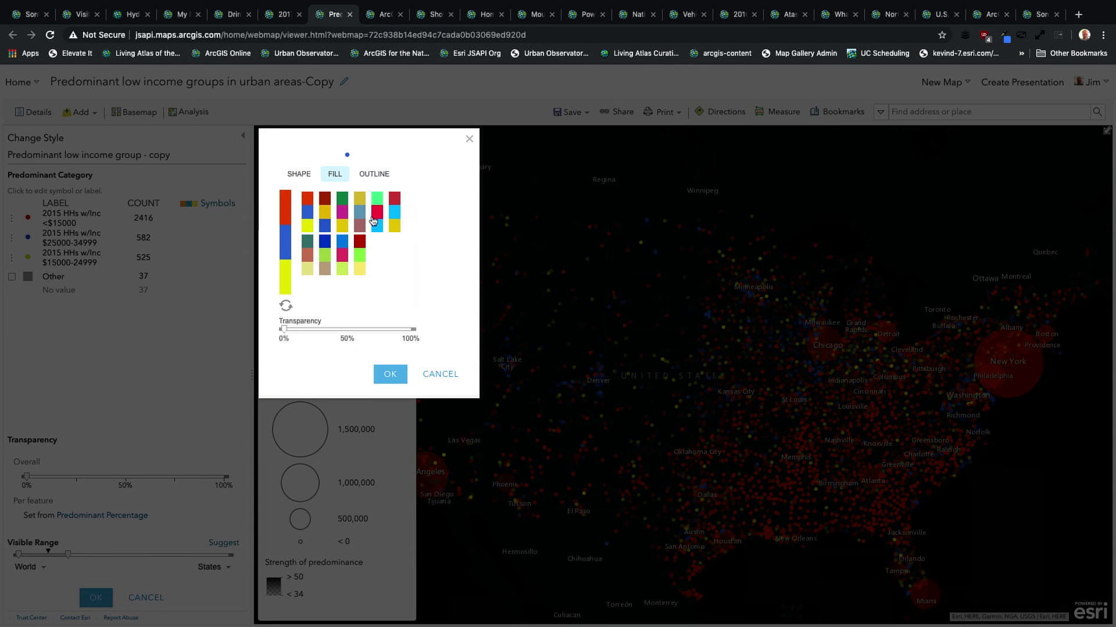
{"action": "left_click", "coordinate": [373, 220]}
{"action": "left_click", "coordinate": [389, 374]}
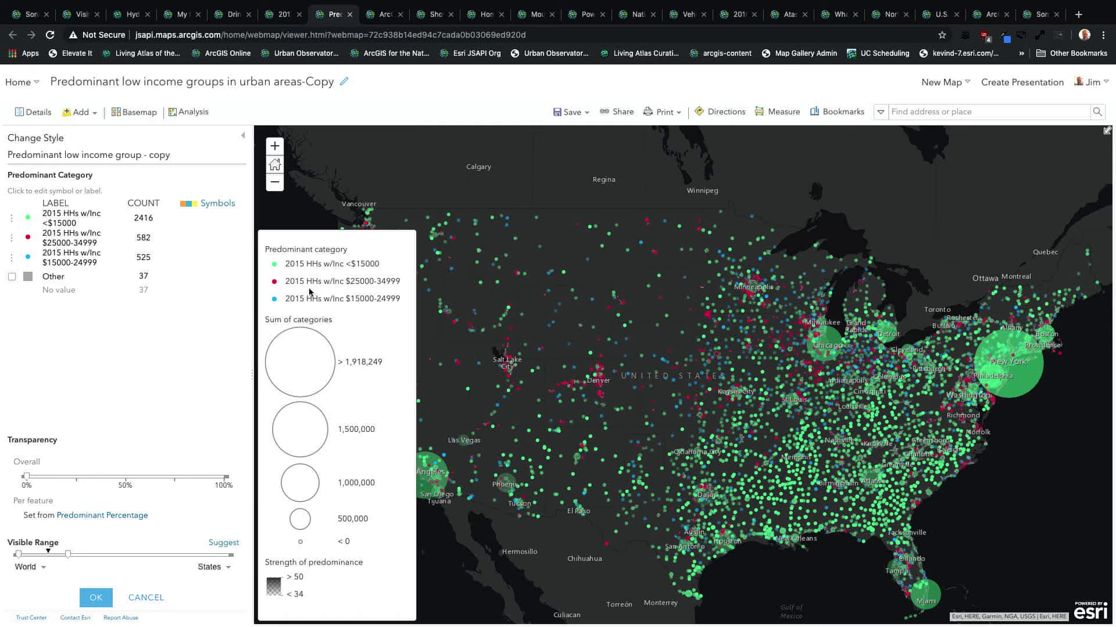
Switch to the Predominant Type of Crime Map, show the Total Crime - Tracts - copy layer, and hide Total Crime - Tracts.
{"action": "left_click", "coordinate": [381, 20]}
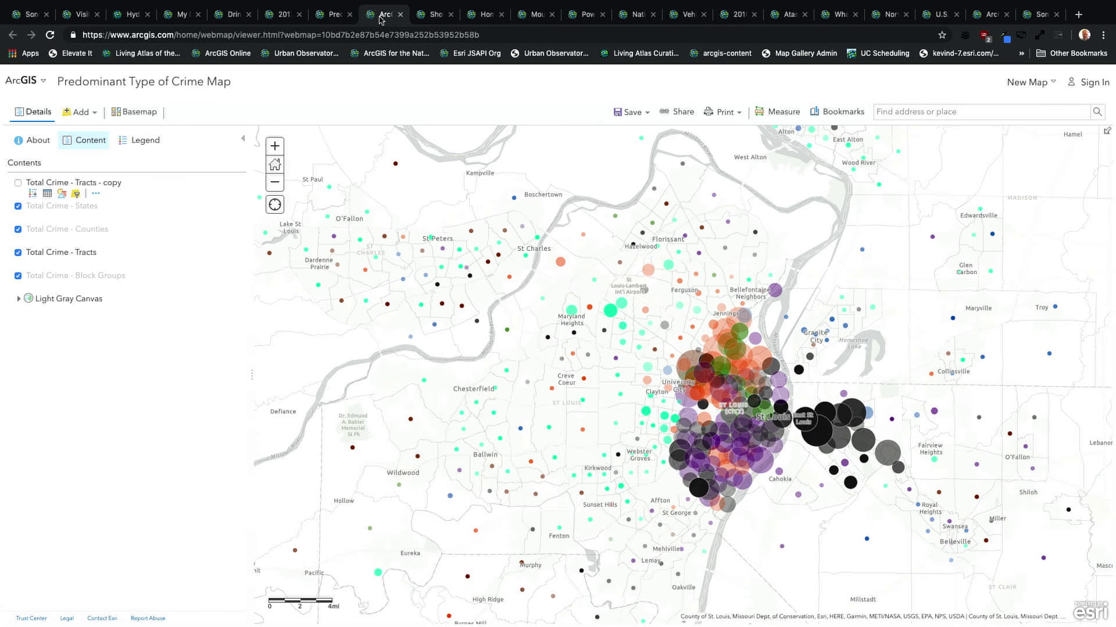
{"action": "mouse_move", "coordinate": [39, 213]}
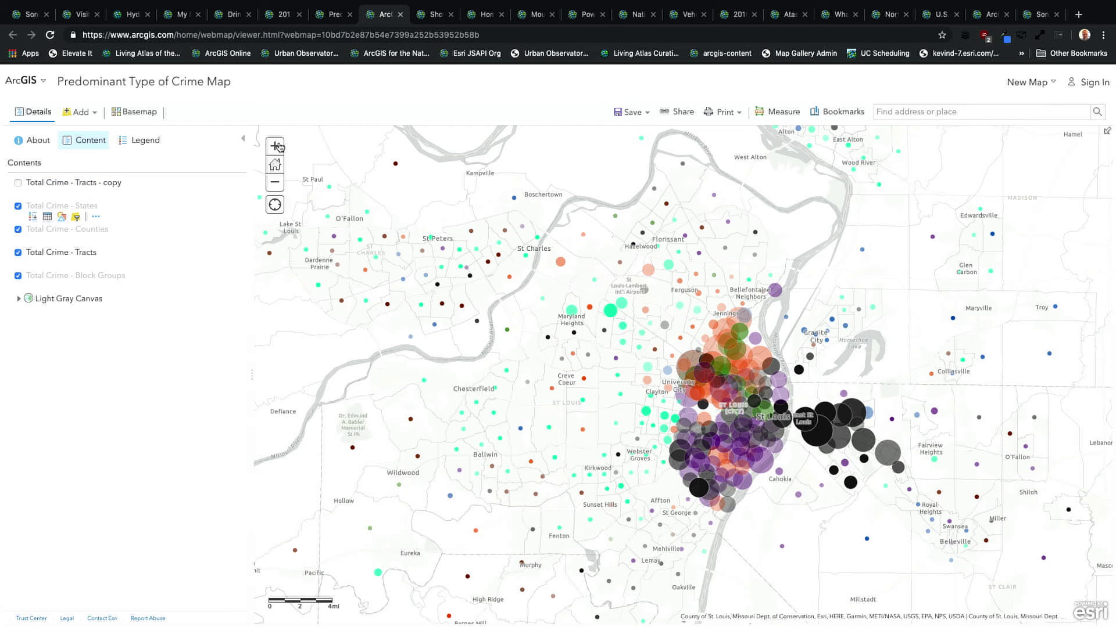
{"action": "mouse_move", "coordinate": [20, 185]}
{"action": "left_click", "coordinate": [18, 183]}
{"action": "left_click", "coordinate": [18, 253]}
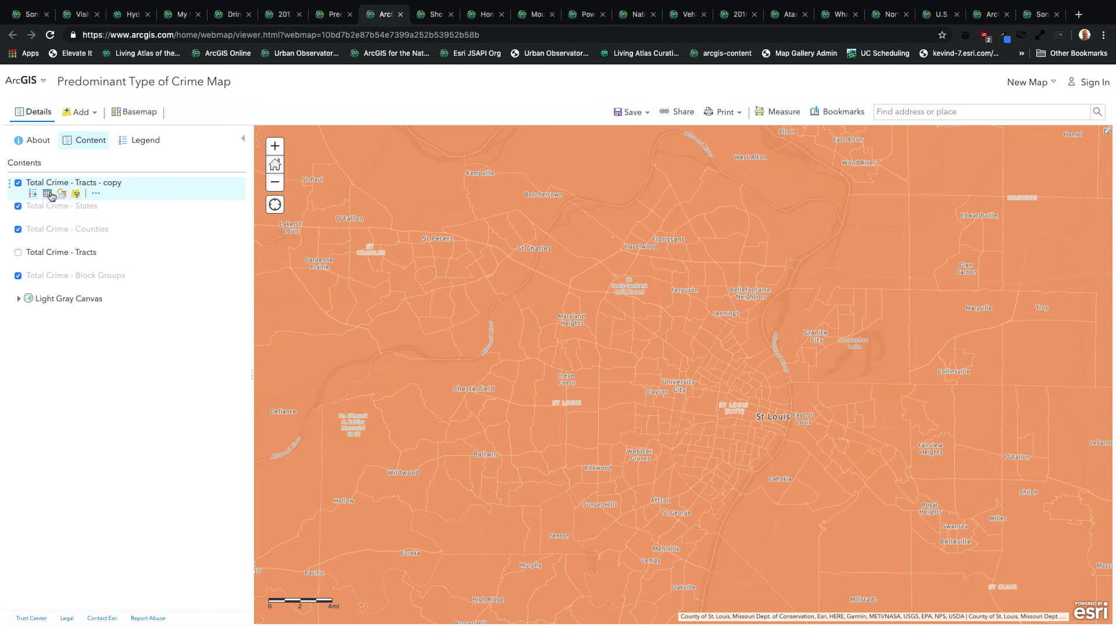
Start styling Total Crime - Tracts - copy with Assault Index as the first attribute and Burglary Index as the second.
{"action": "left_click", "coordinate": [61, 194]}
{"action": "left_click", "coordinate": [186, 199]}
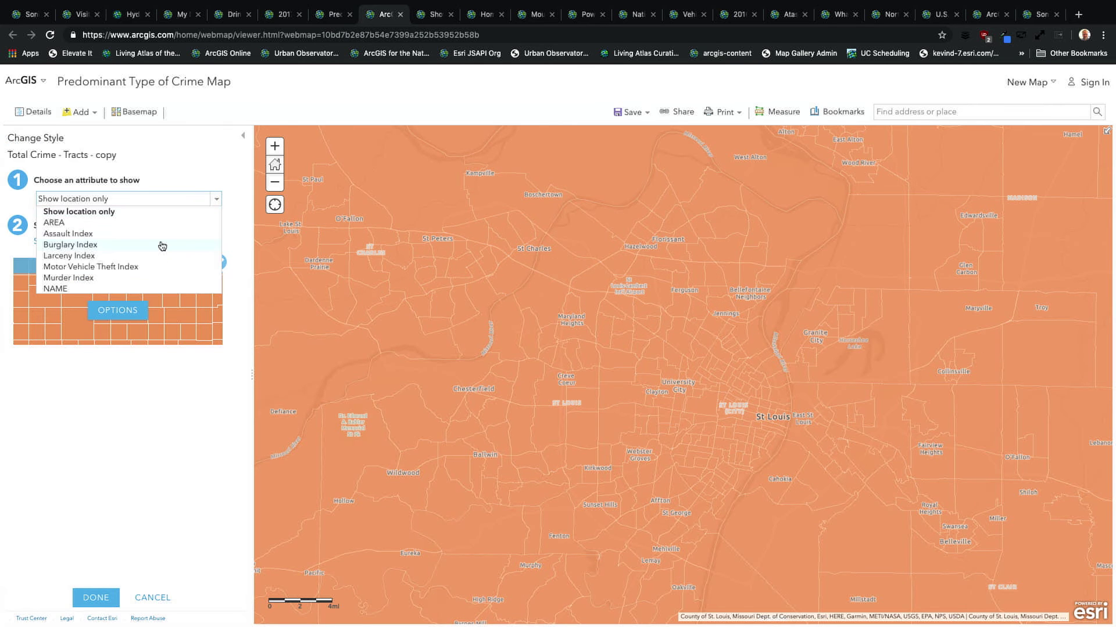
{"action": "left_click", "coordinate": [114, 233]}
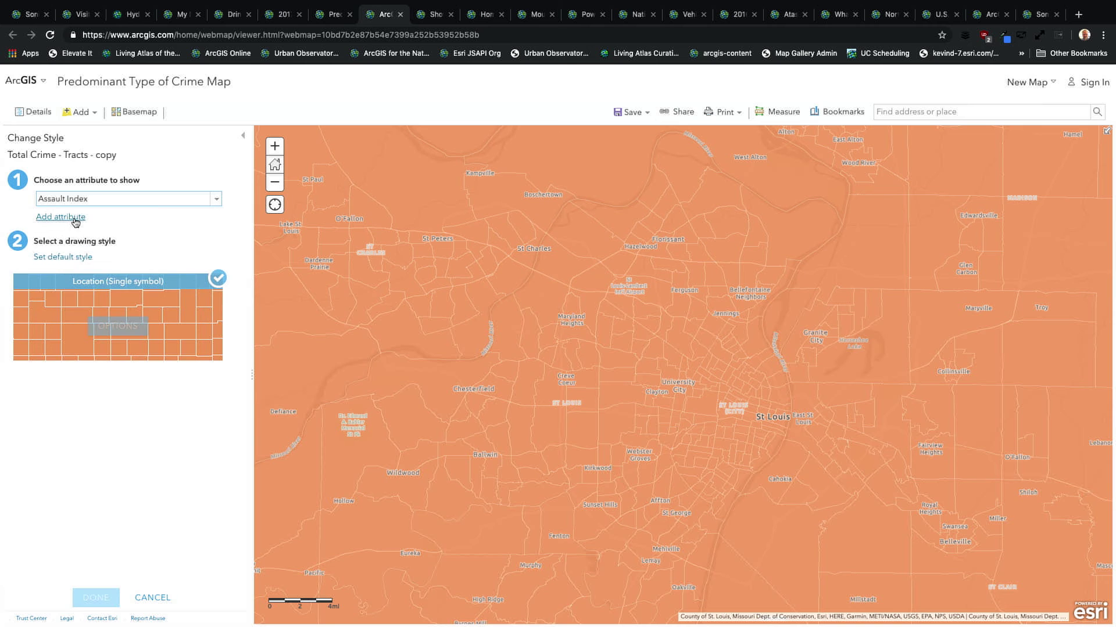
{"action": "left_click", "coordinate": [75, 221]}
{"action": "left_click", "coordinate": [103, 219]}
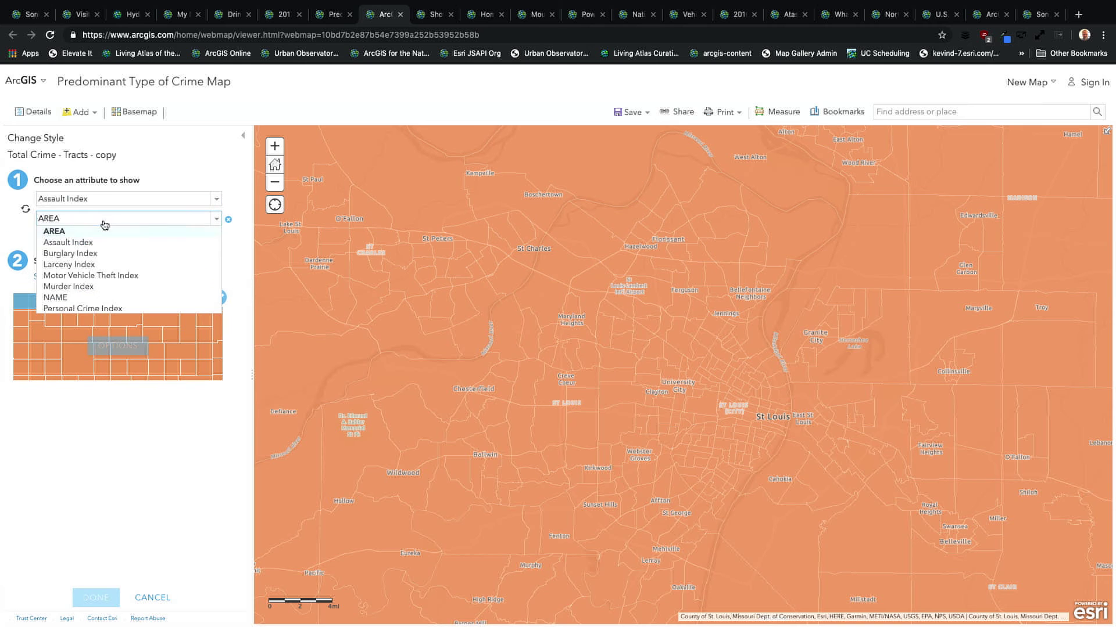
{"action": "left_click", "coordinate": [86, 254]}
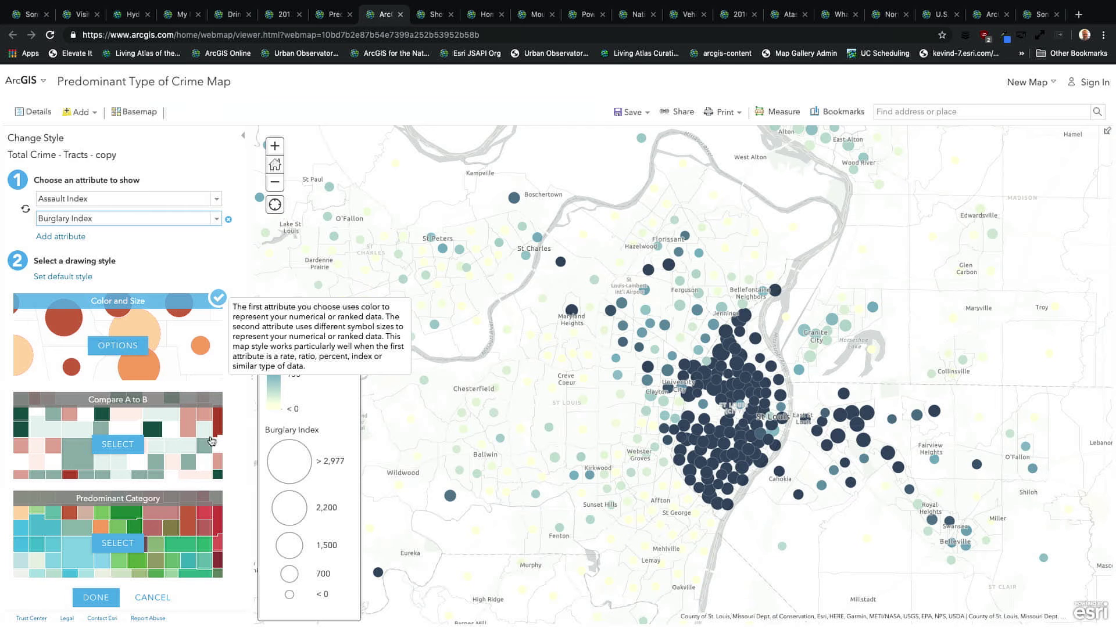
Add Robbery Index as the third attribute and apply the Predominant Category and Size style.
{"action": "left_click", "coordinate": [82, 237]}
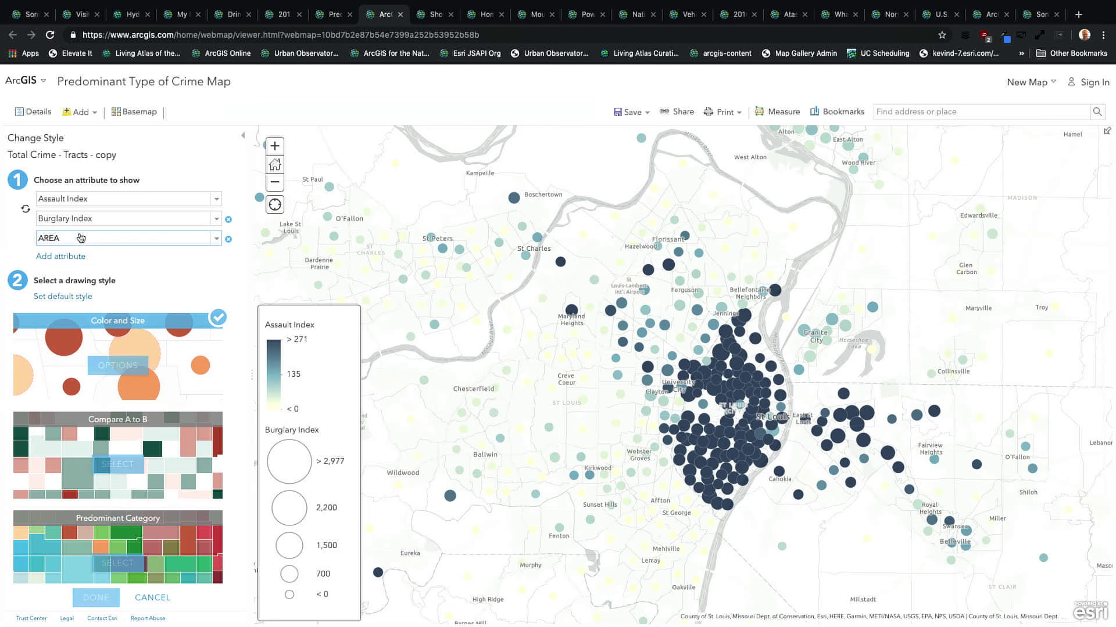
{"action": "left_click", "coordinate": [216, 239]}
{"action": "scroll", "coordinate": [129, 303], "scroll_direction": "down", "scroll_amount": 3}
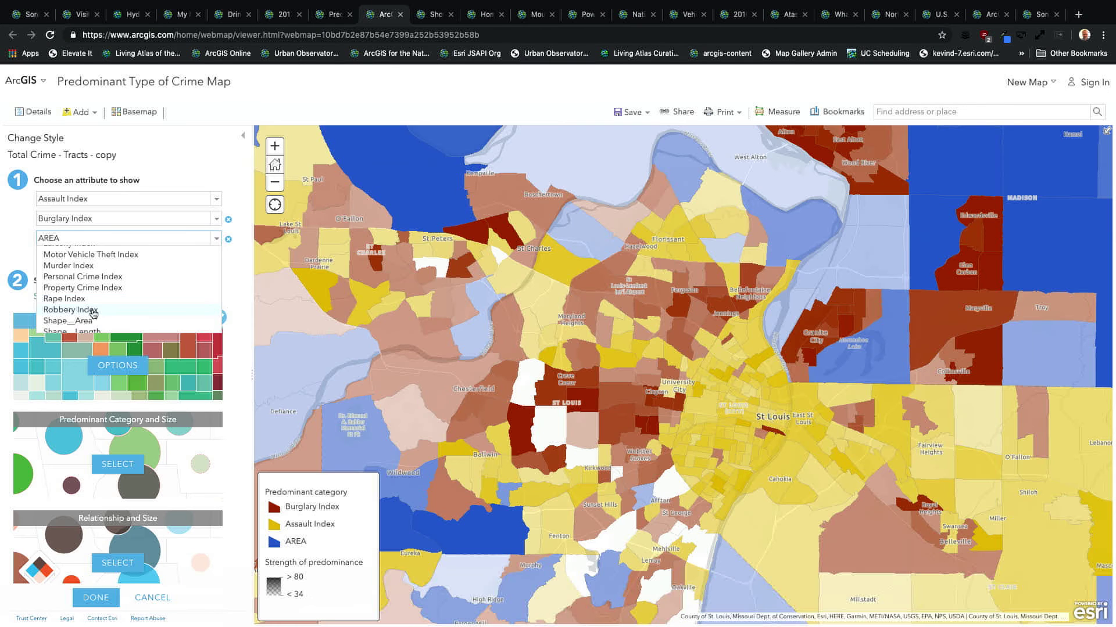
{"action": "left_click", "coordinate": [93, 311]}
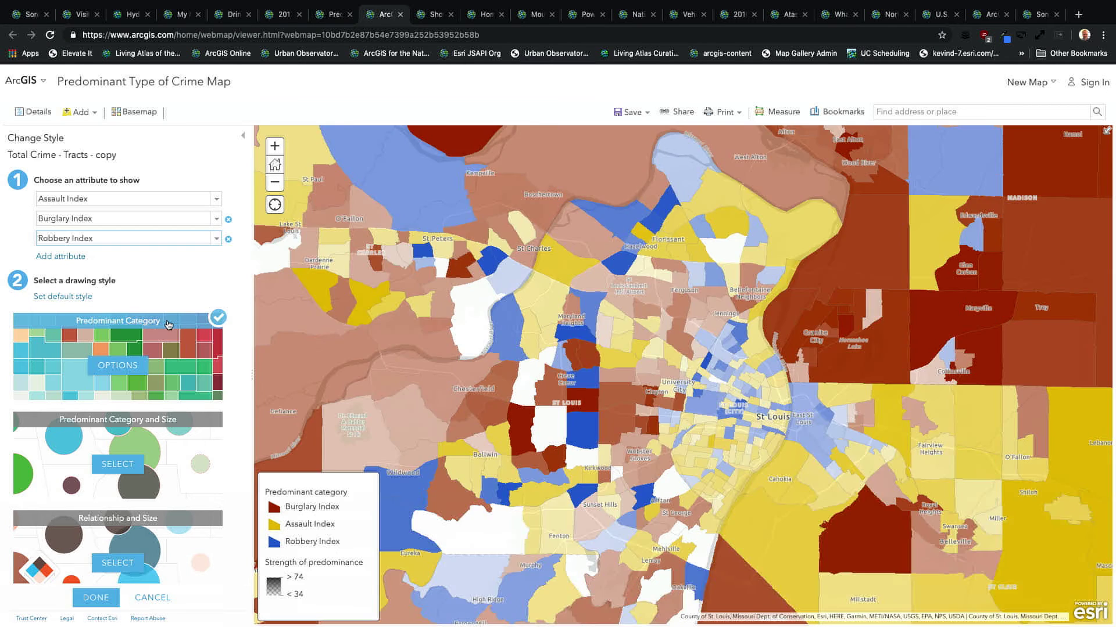
{"action": "mouse_move", "coordinate": [168, 325]}
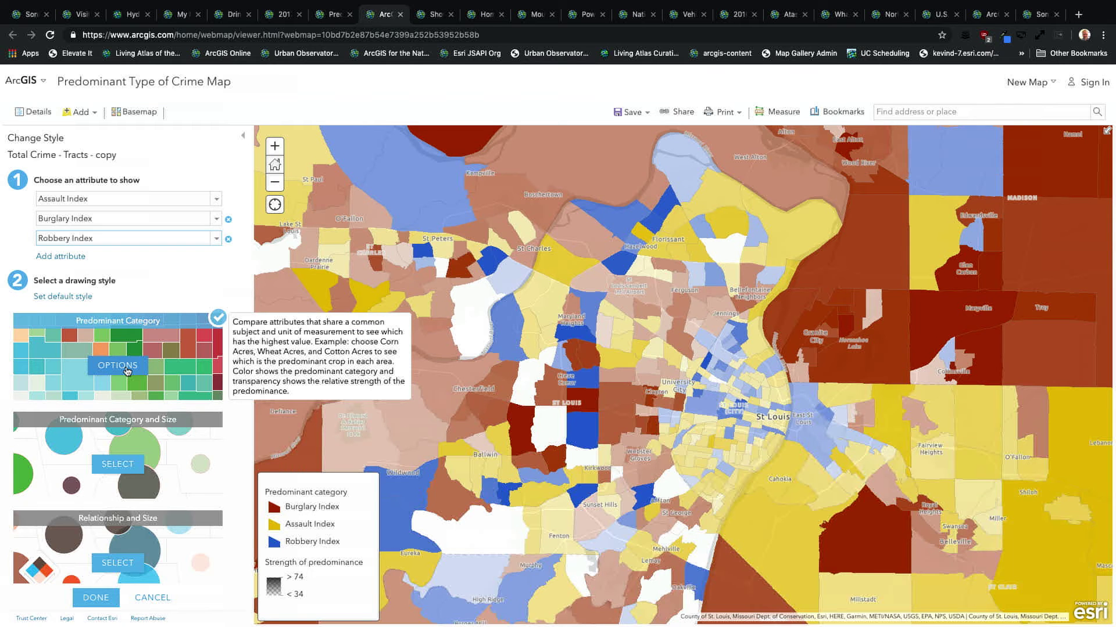
{"action": "left_click", "coordinate": [118, 464]}
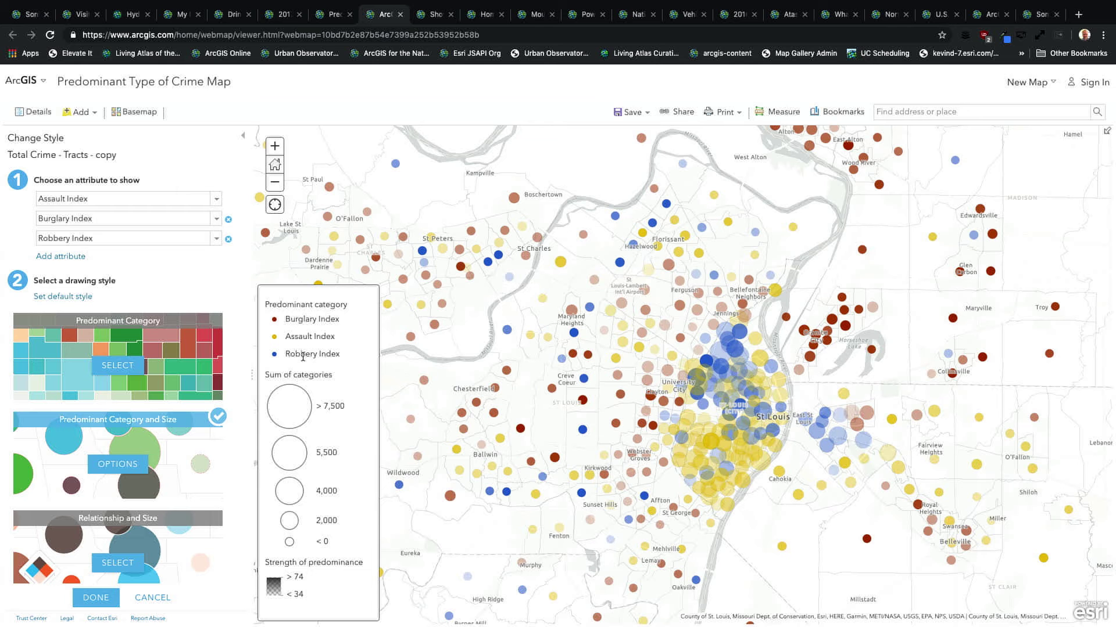
Try size thresholds of 4,508 and 68 for the sum of categories and cancel the style changes.
{"action": "left_click", "coordinate": [127, 374]}
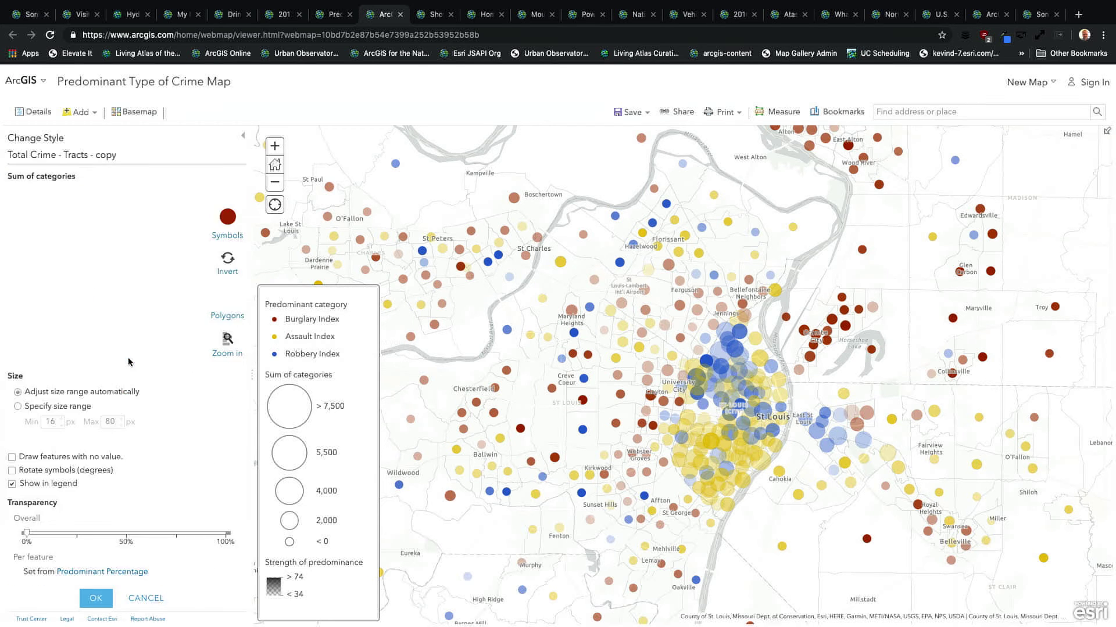
{"action": "left_click_drag", "start_coordinate": [58, 220], "coordinate": [53, 264]}
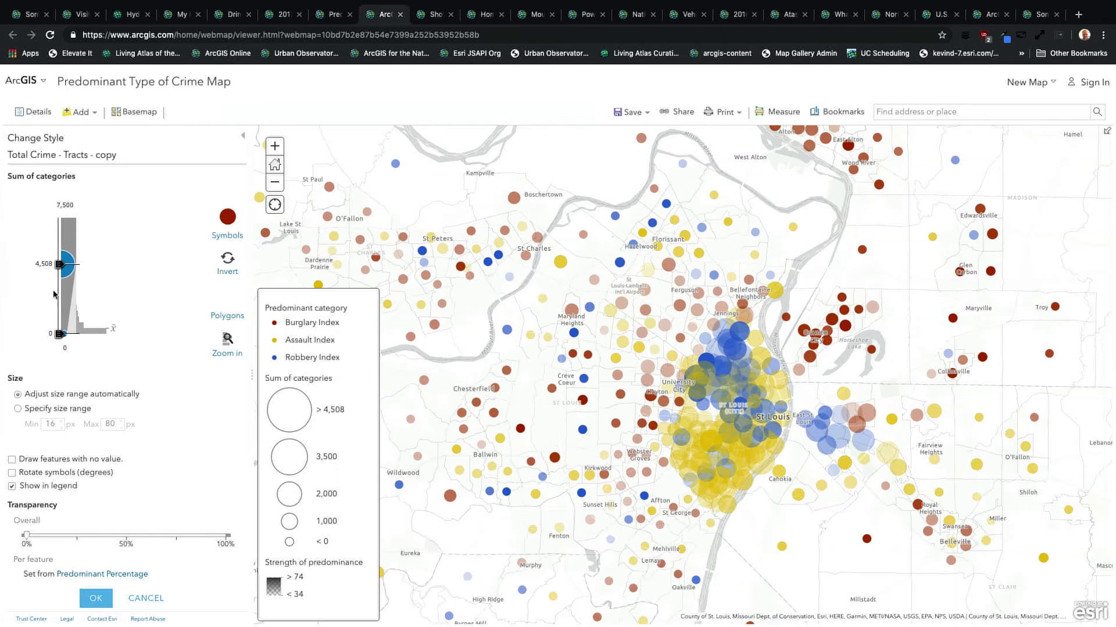
{"action": "left_click_drag", "start_coordinate": [59, 334], "coordinate": [59, 333]}
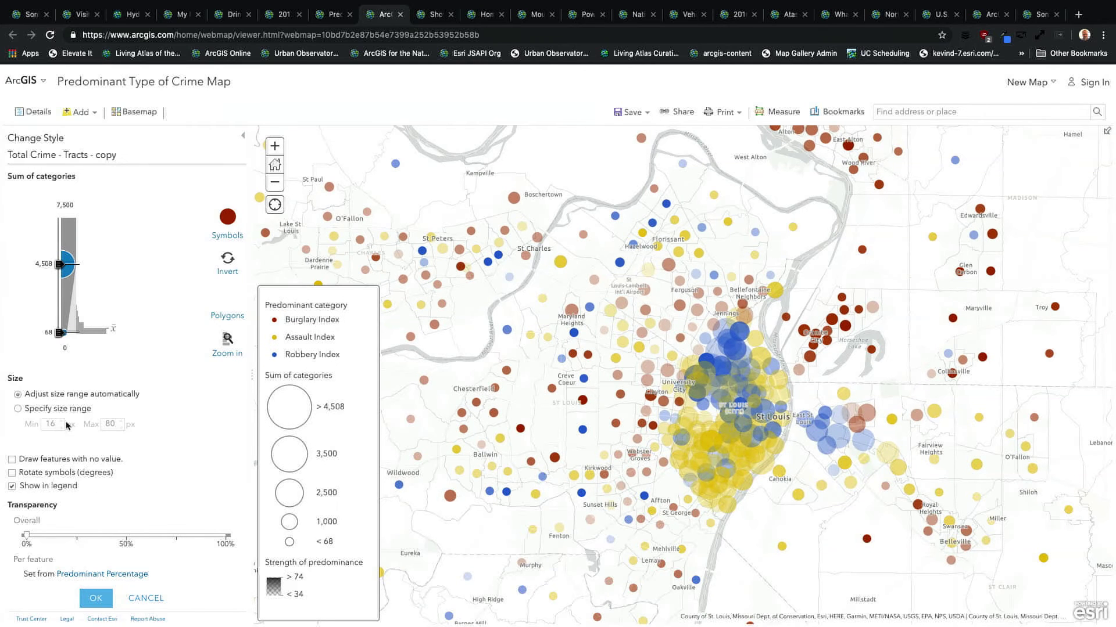
{"action": "left_click", "coordinate": [146, 598]}
{"action": "left_click", "coordinate": [145, 598]}
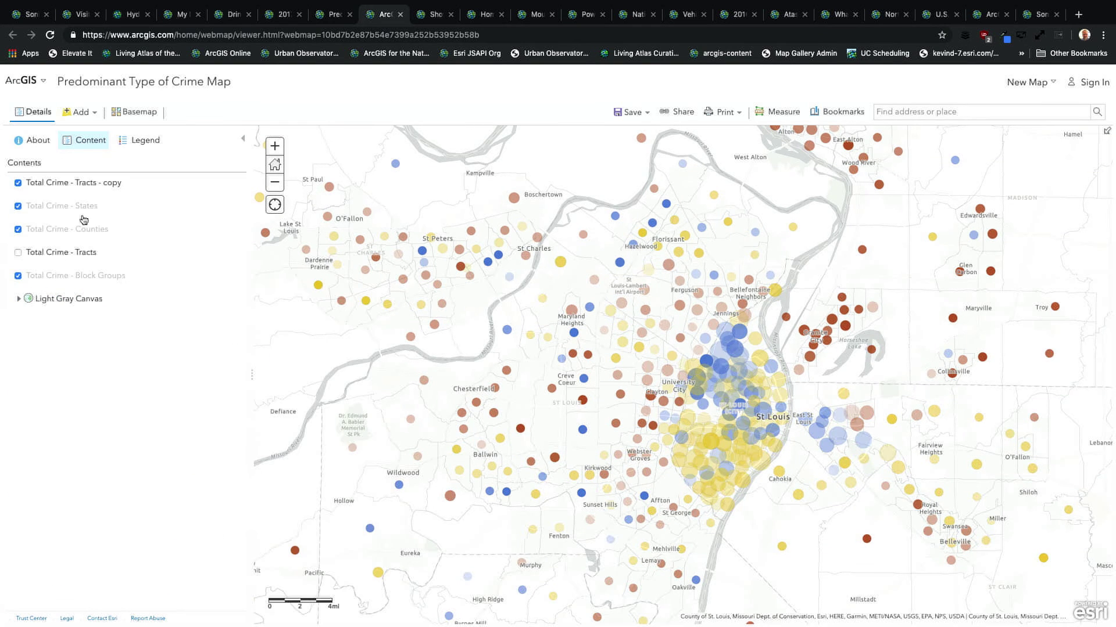
Hide Total Crime - Tracts - copy, show Total Crime - Tracts again, and display the map legend for the St. Louis area.
{"action": "left_click", "coordinate": [18, 183]}
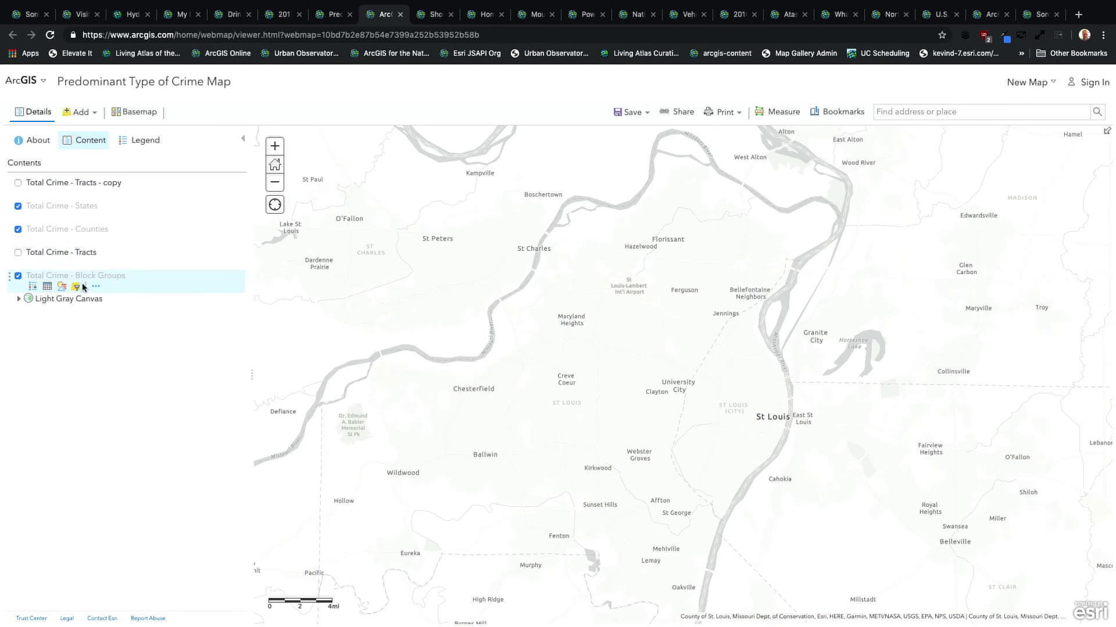
{"action": "left_click", "coordinate": [18, 252]}
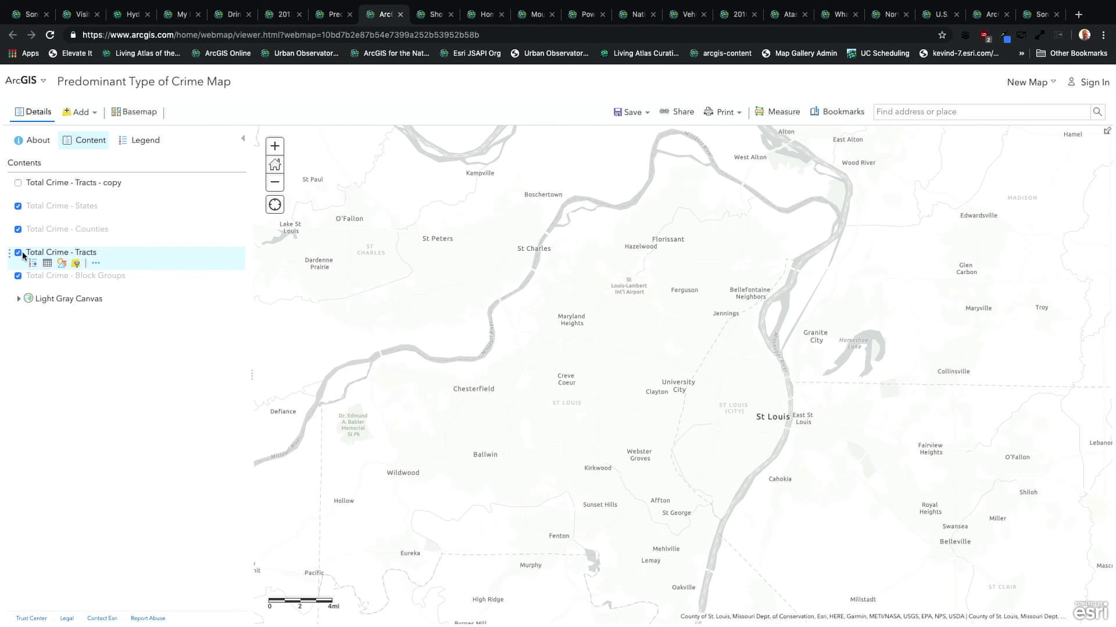
{"action": "left_click", "coordinate": [73, 254]}
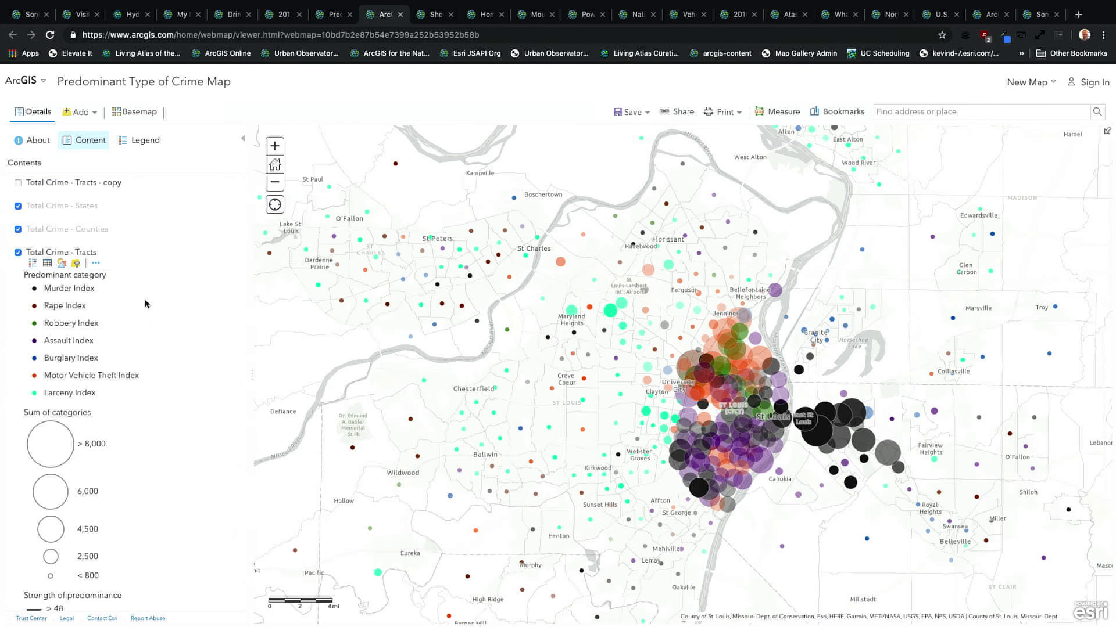
{"action": "left_click", "coordinate": [138, 141]}
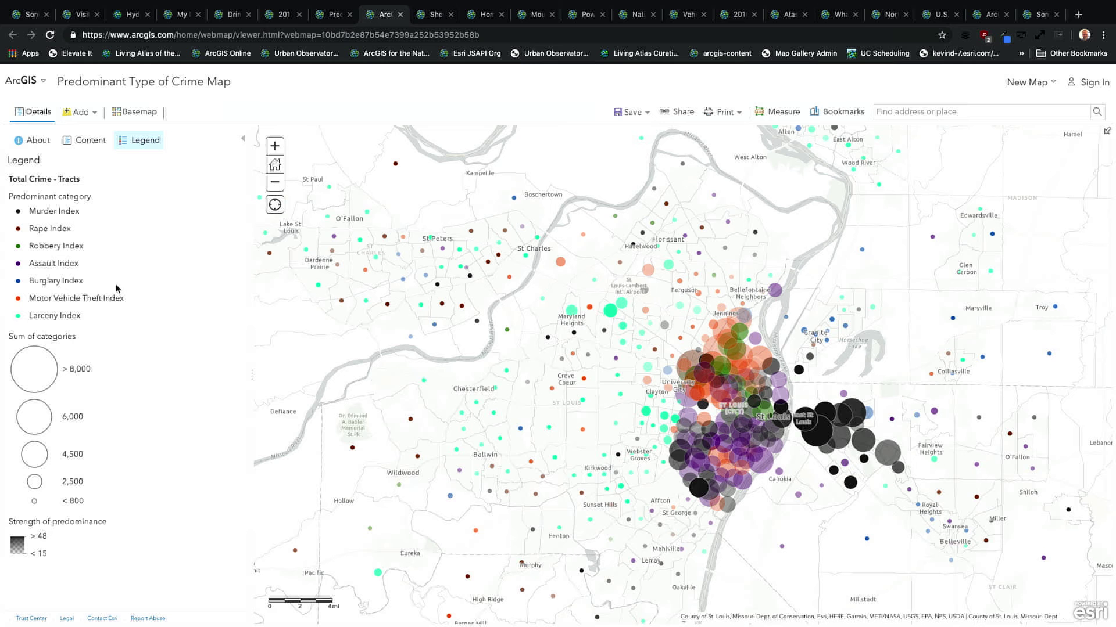
{"action": "scroll", "coordinate": [791, 436], "scroll_direction": "up", "scroll_amount": 1}
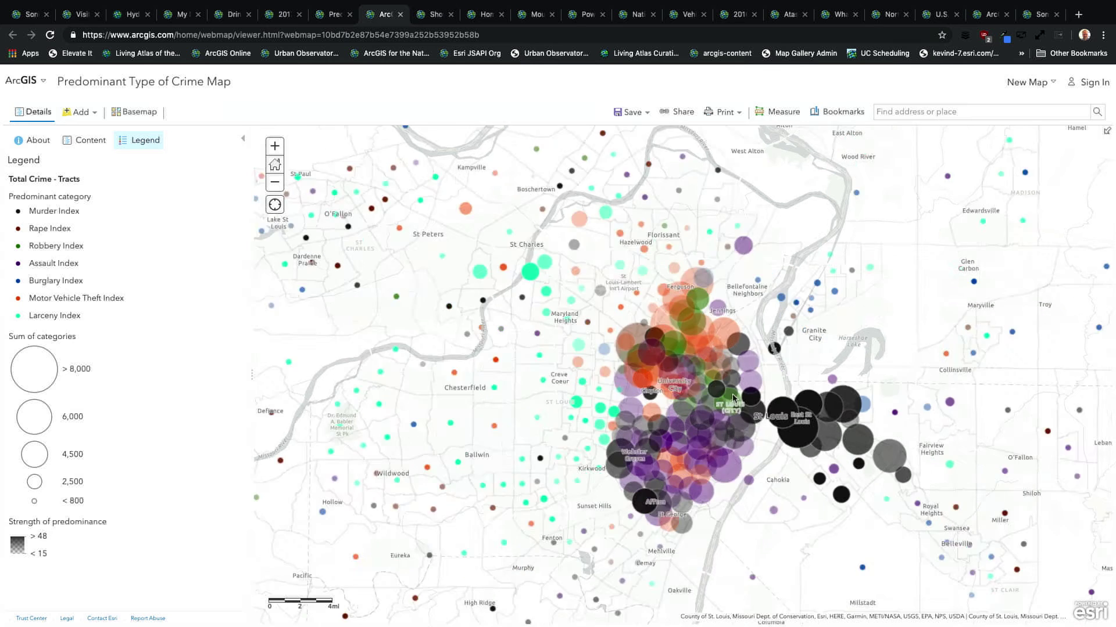
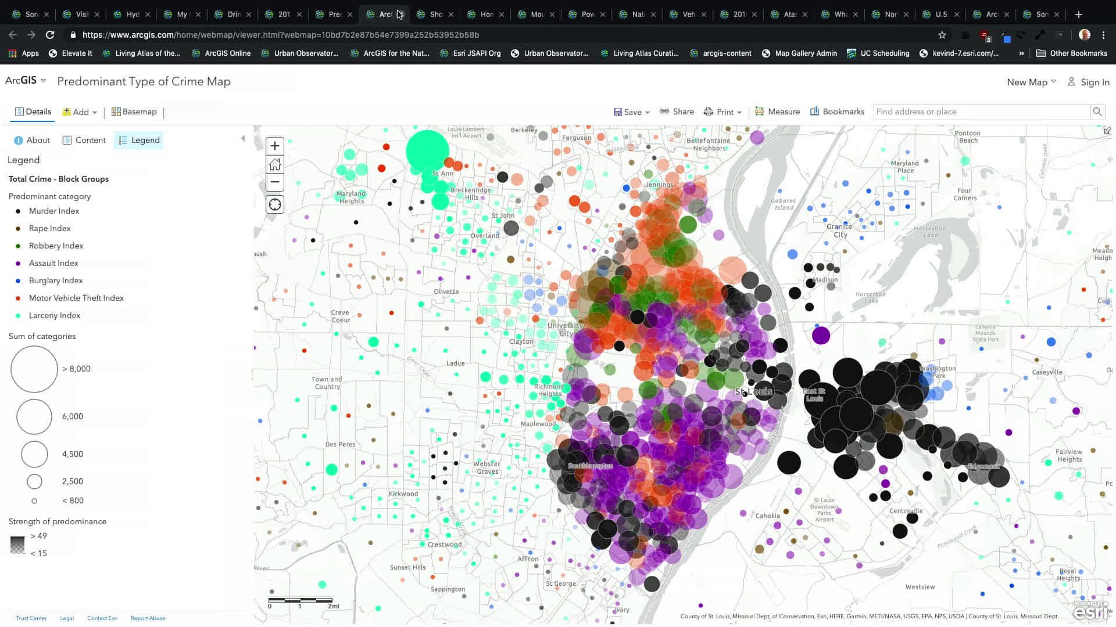
Open the Show Time in Your Maps story, switch to PowerPoint, start the slide show from slide 12, and advance one slide.
{"action": "left_click", "coordinate": [427, 16]}
{"action": "key", "text": "super+Tab"}
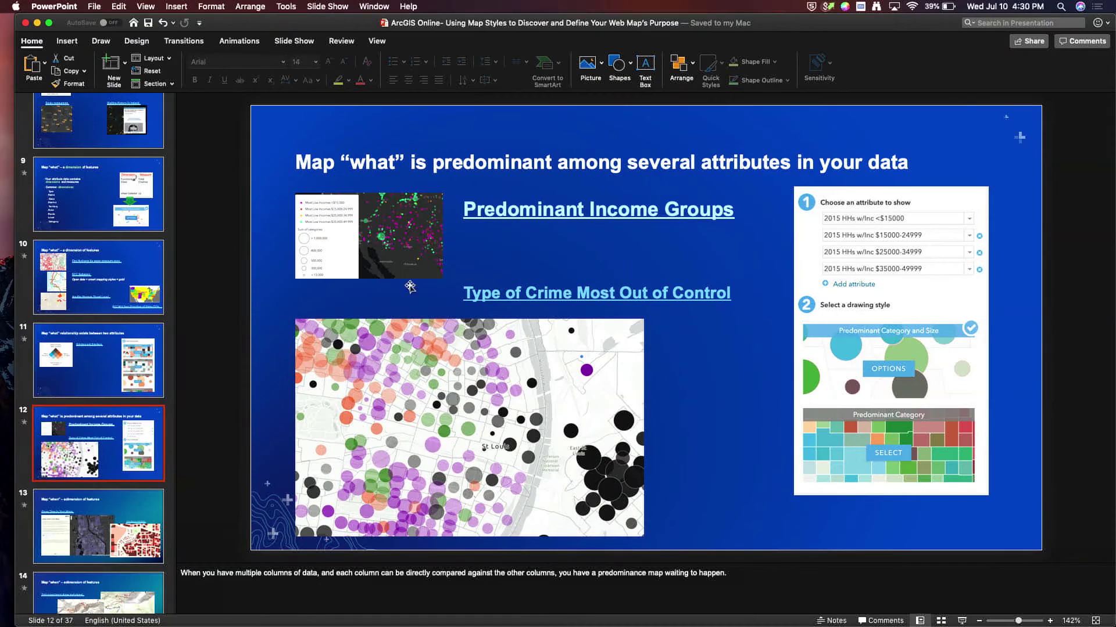
{"action": "left_click", "coordinate": [962, 621]}
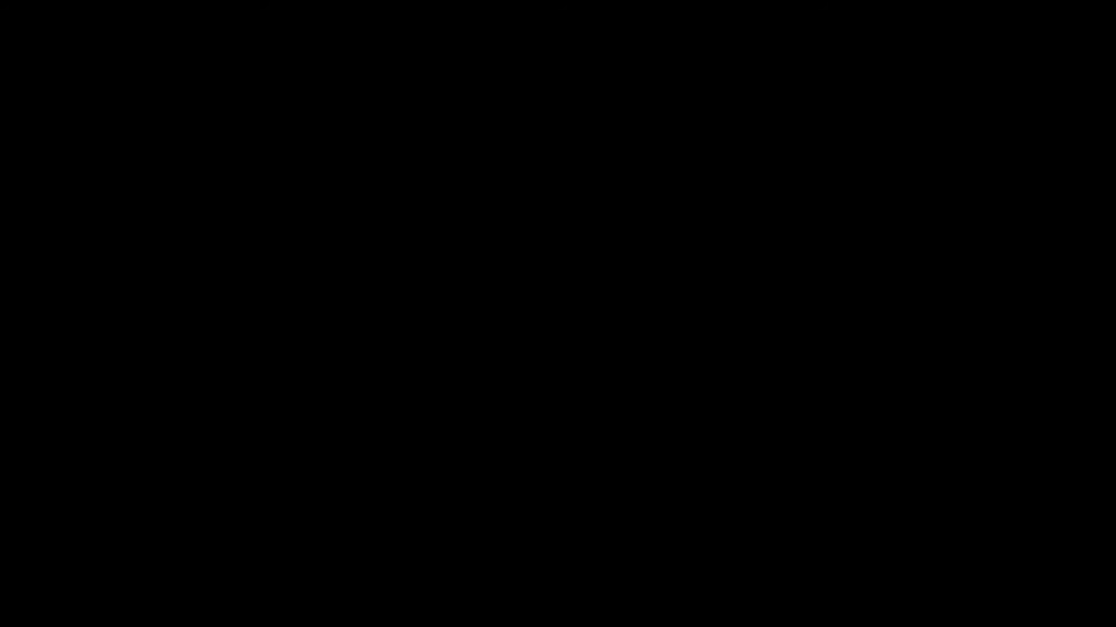
{"action": "key", "text": "Right"}
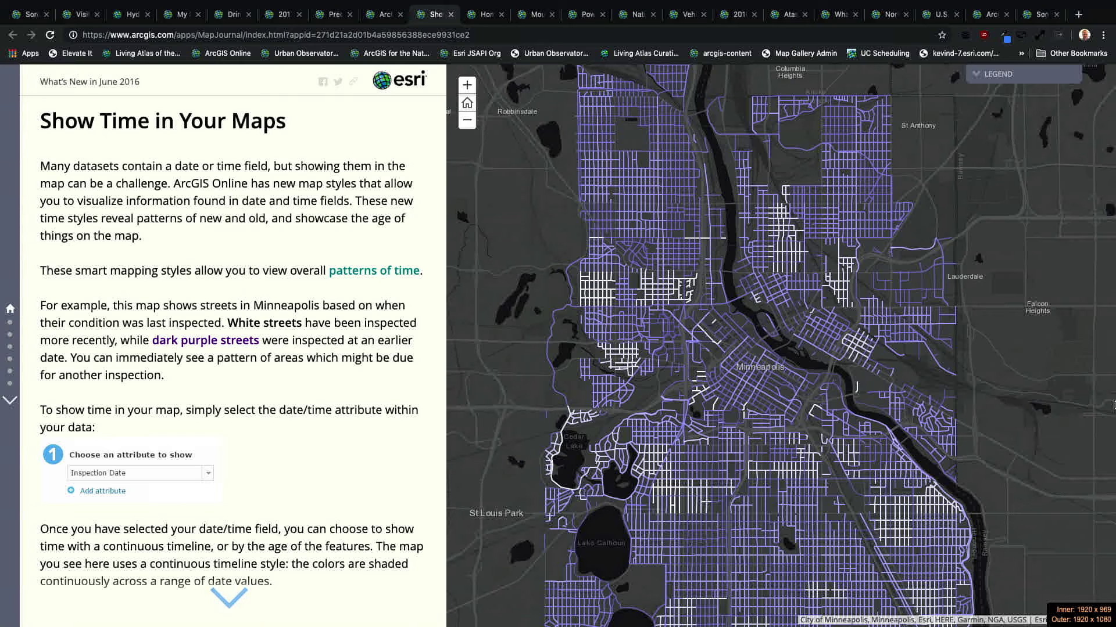
Review the Show Time in Your Maps story section by section through Get Started Today, examining each example map of time styles.
{"action": "left_click", "coordinate": [10, 400]}
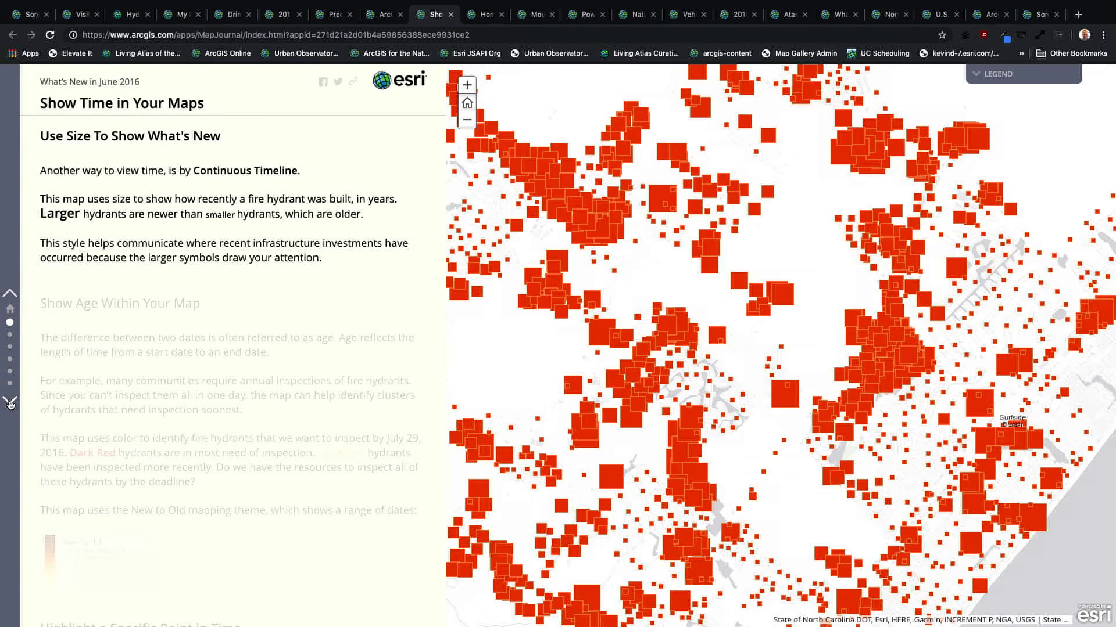
{"action": "left_click", "coordinate": [10, 402]}
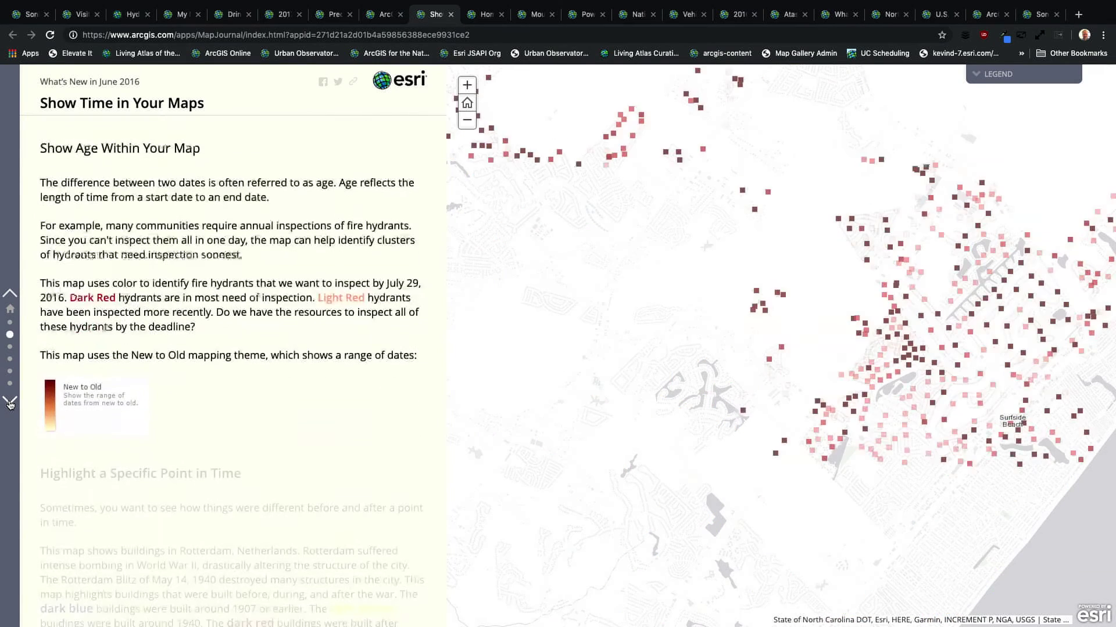
{"action": "left_click", "coordinate": [10, 402]}
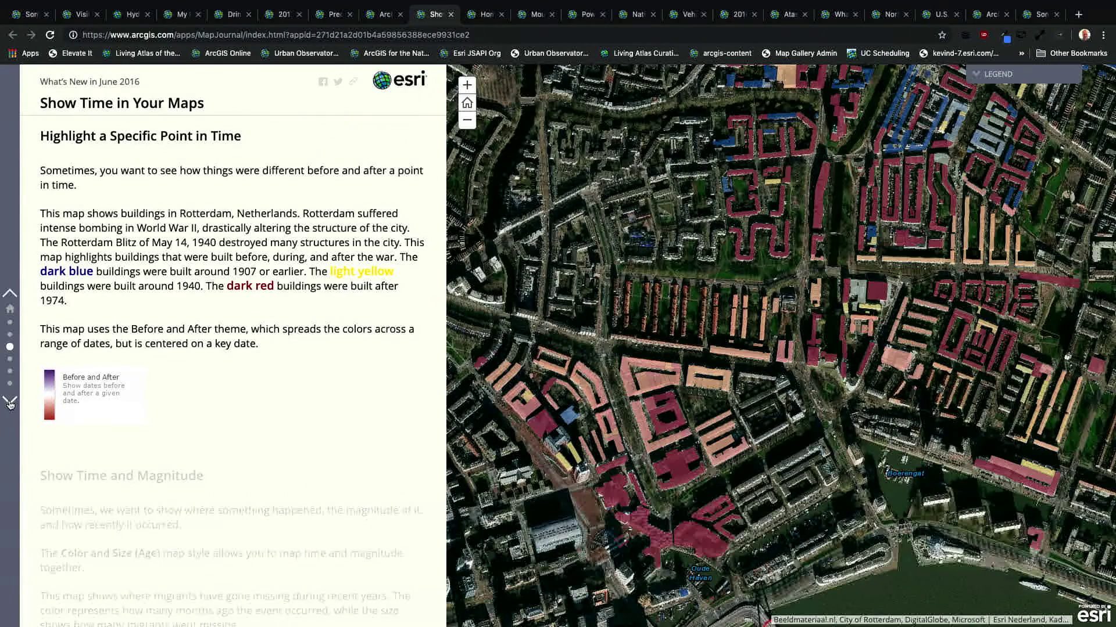
{"action": "left_click", "coordinate": [10, 402]}
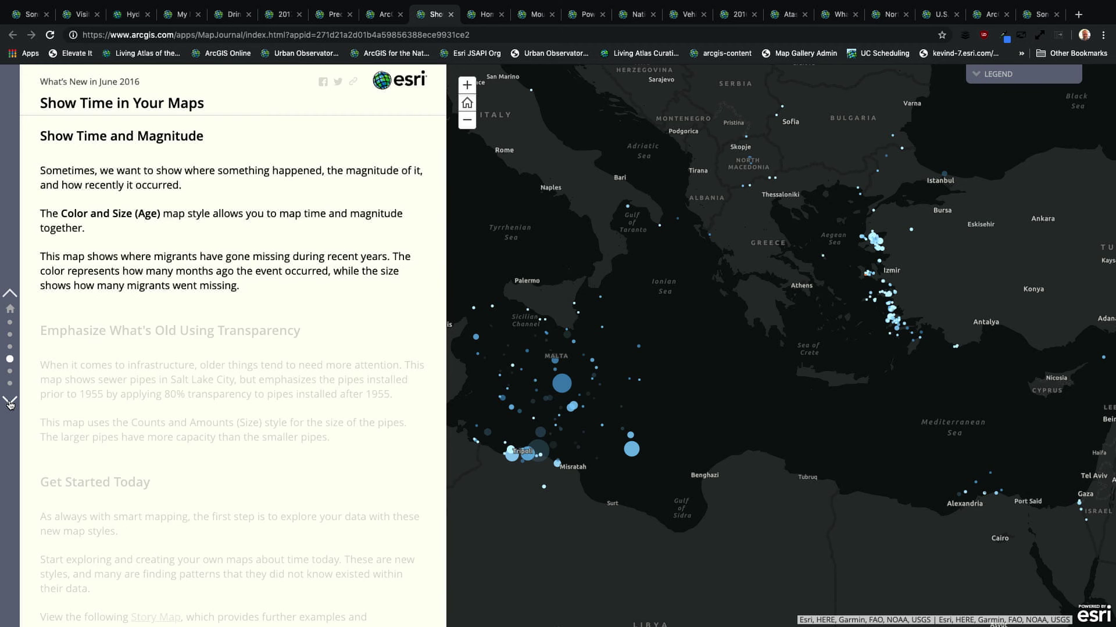
{"action": "left_click", "coordinate": [10, 402]}
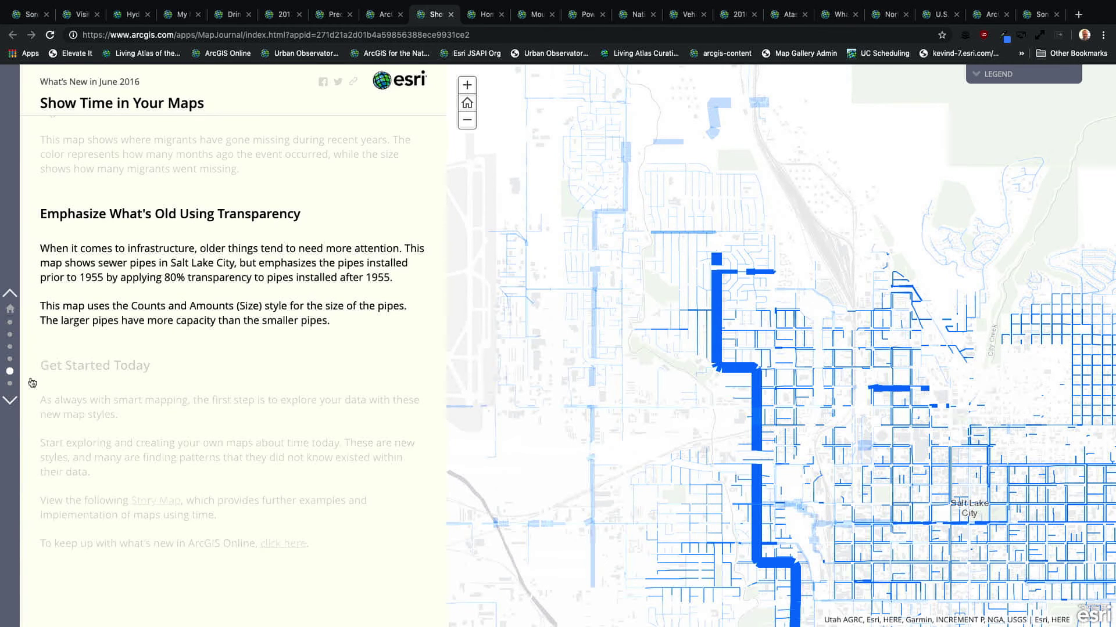
{"action": "left_click_drag", "start_coordinate": [595, 409], "coordinate": [585, 254]}
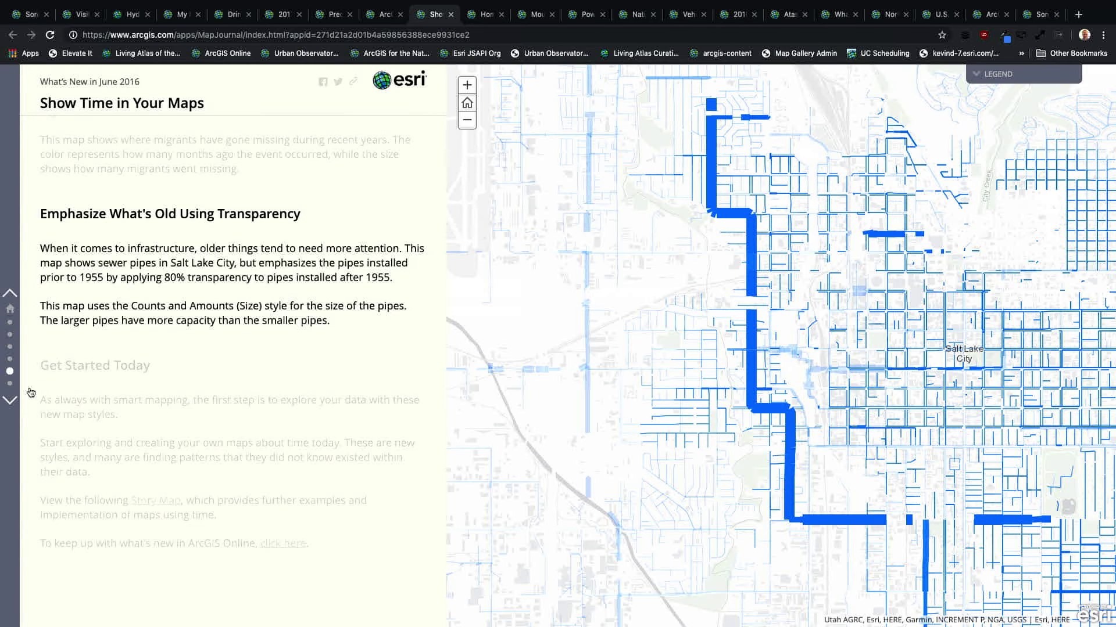
{"action": "left_click", "coordinate": [8, 403]}
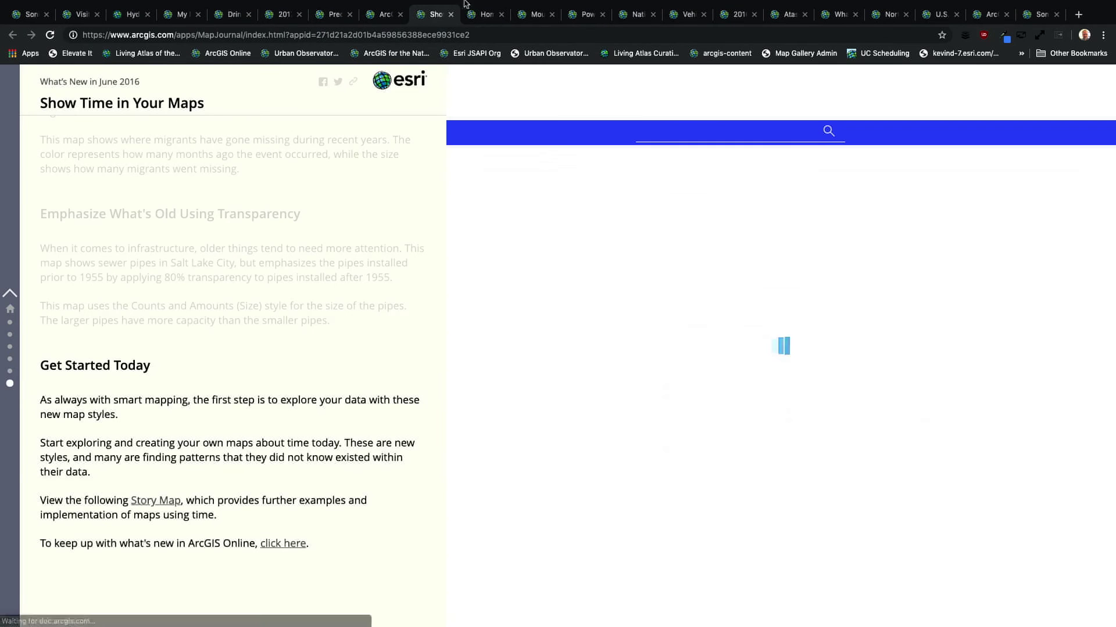
Switch to the Home sales map, review the legend of the Parcels layer, and return to the layer contents.
{"action": "left_click", "coordinate": [474, 15]}
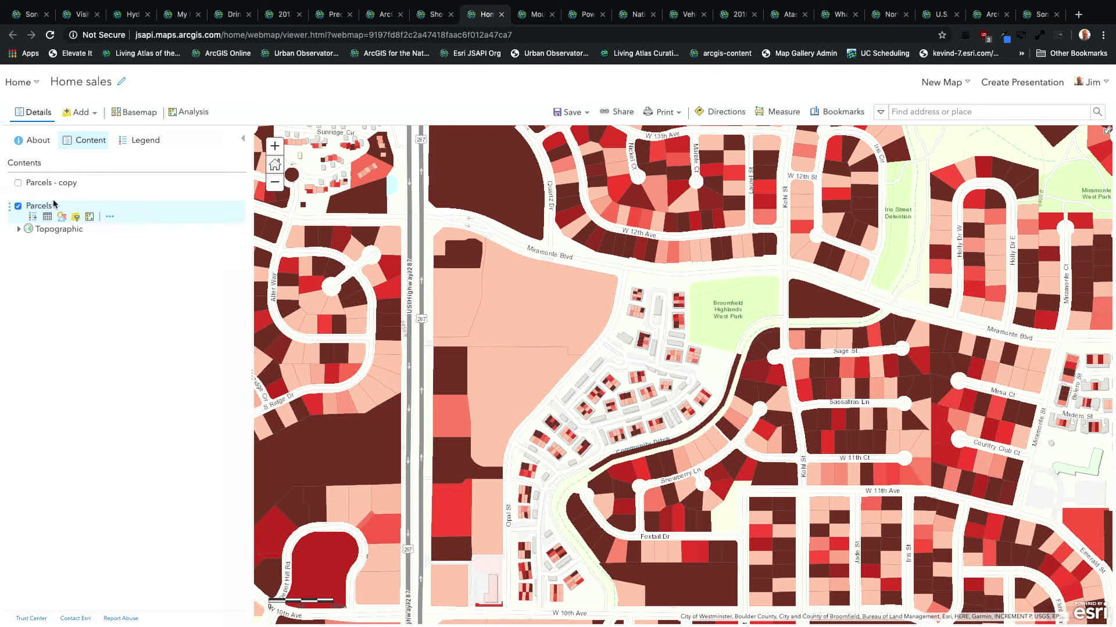
{"action": "left_click", "coordinate": [144, 141]}
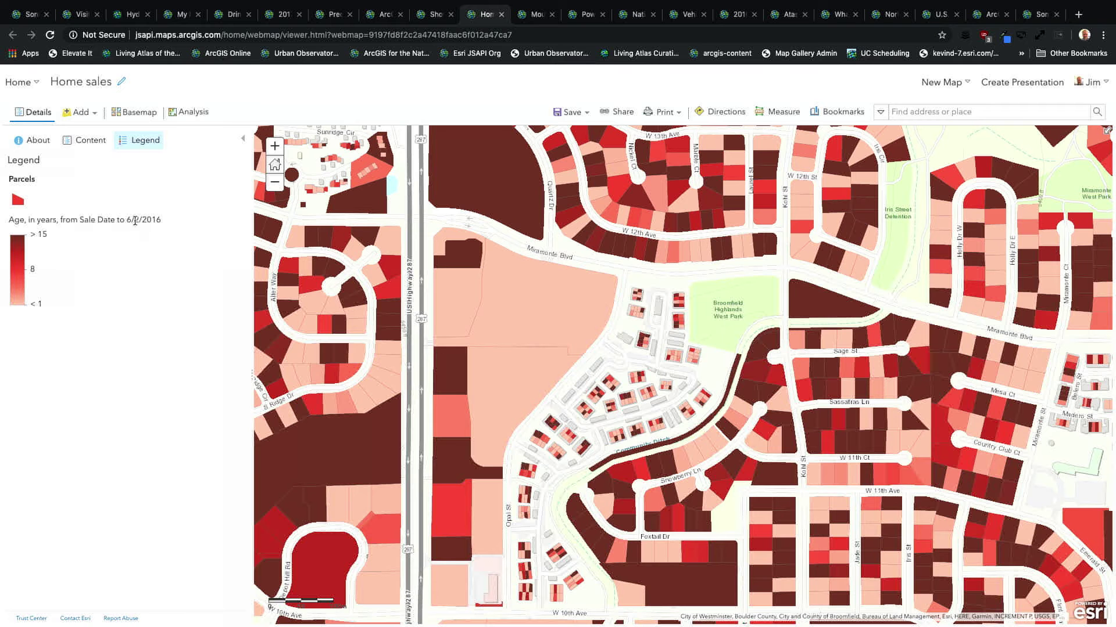
{"action": "left_click", "coordinate": [92, 145]}
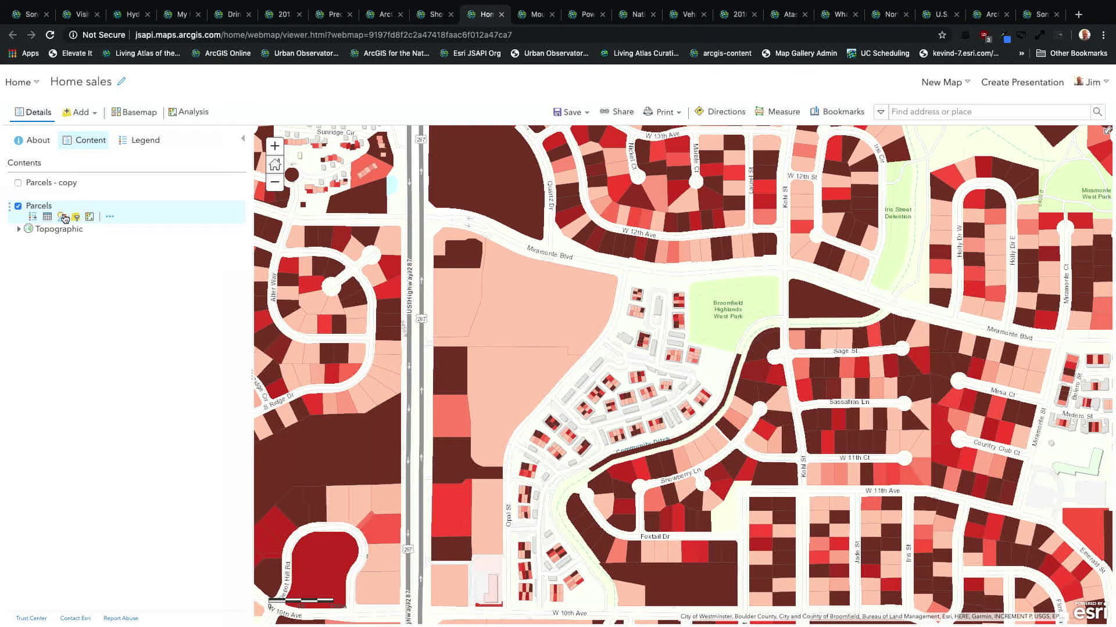
Open the style settings of the Parcels layer and review the drawing styles offered for the Sale Date attribute.
{"action": "left_click", "coordinate": [64, 218]}
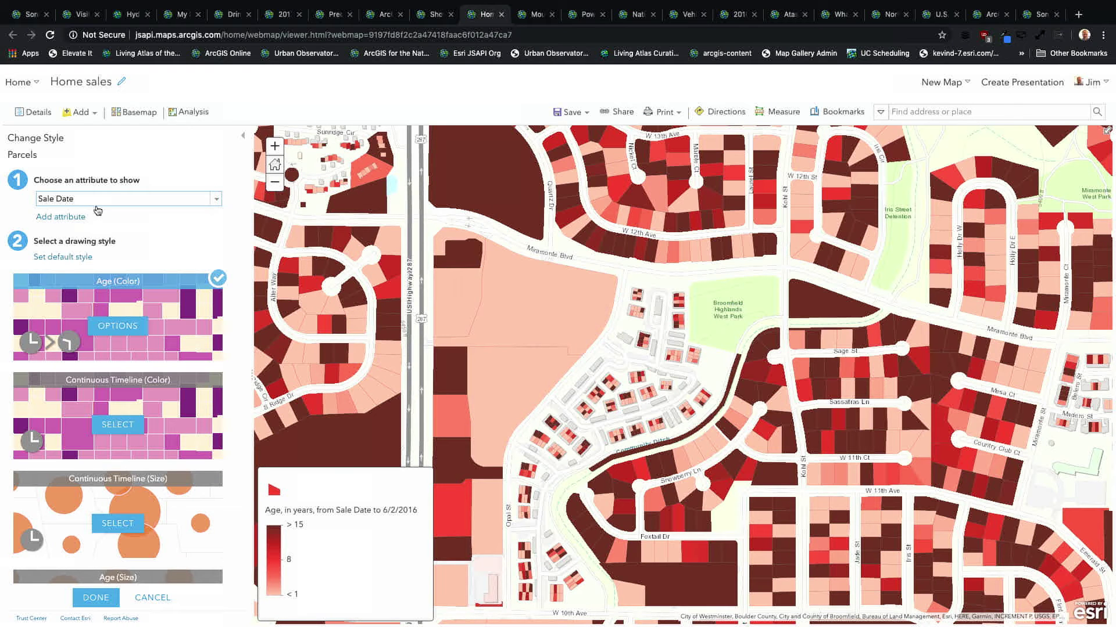
{"action": "scroll", "coordinate": [117, 406], "scroll_direction": "down", "scroll_amount": 2}
{"action": "scroll", "coordinate": [114, 425], "scroll_direction": "down", "scroll_amount": 3}
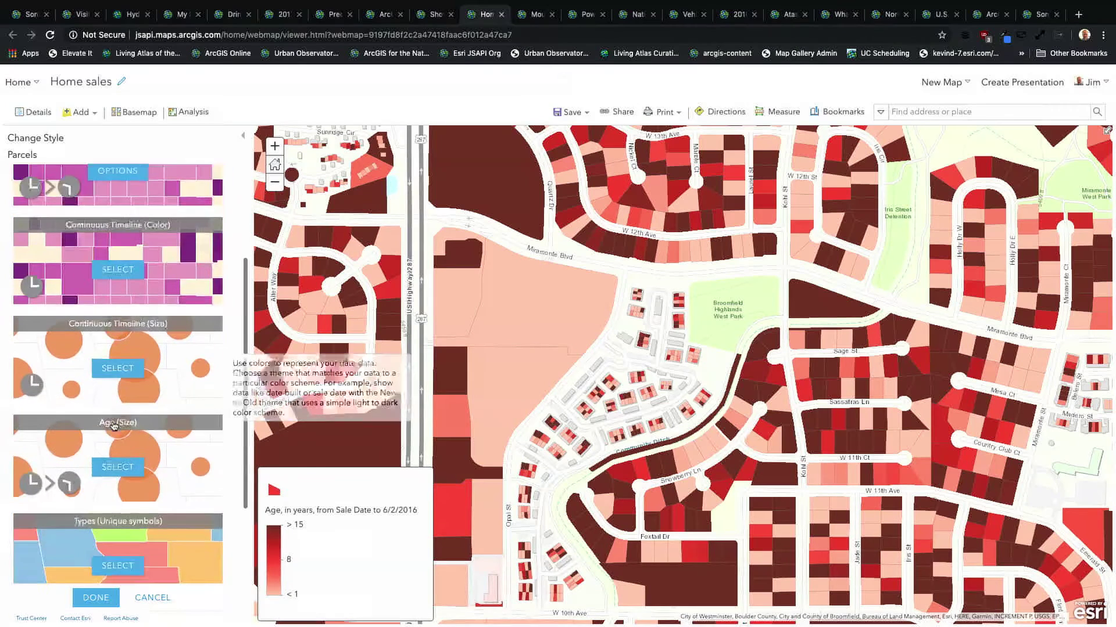
{"action": "scroll", "coordinate": [128, 290], "scroll_direction": "up", "scroll_amount": 3}
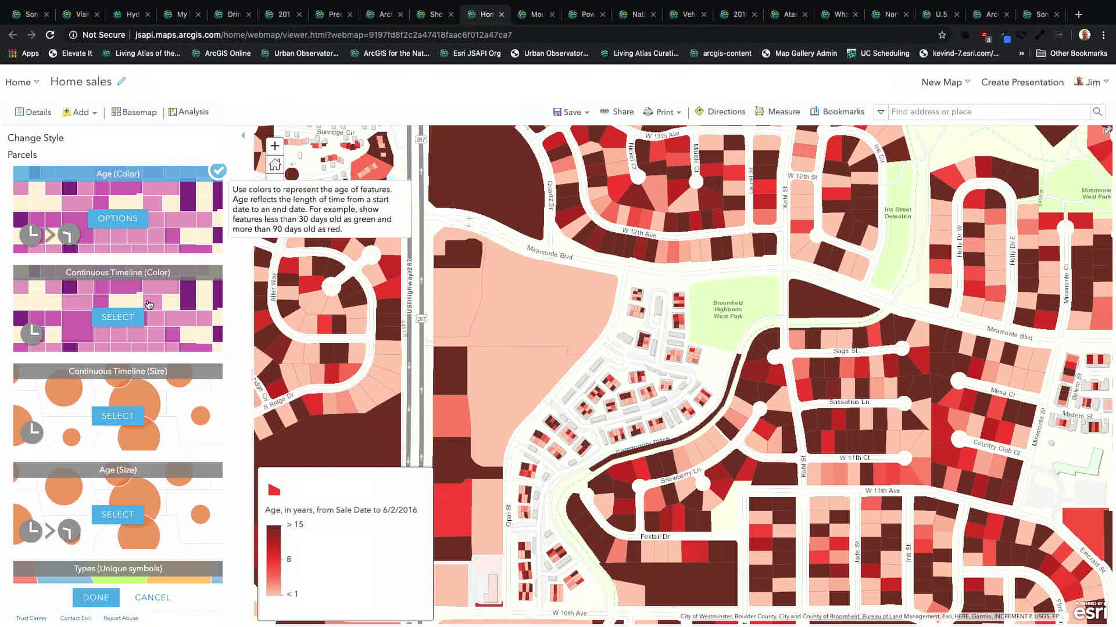
Try the Continuous Timeline (Color) drawing style on the Parcels layer.
{"action": "scroll", "coordinate": [139, 249], "scroll_direction": "down", "scroll_amount": 2}
{"action": "left_click", "coordinate": [128, 239]}
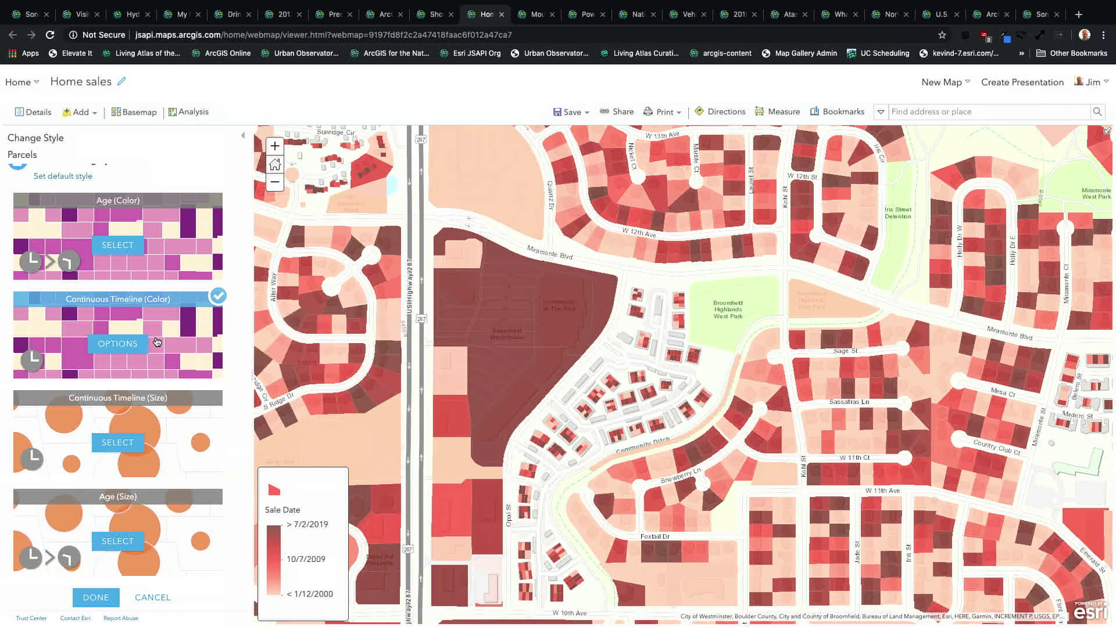
{"action": "mouse_move", "coordinate": [157, 342]}
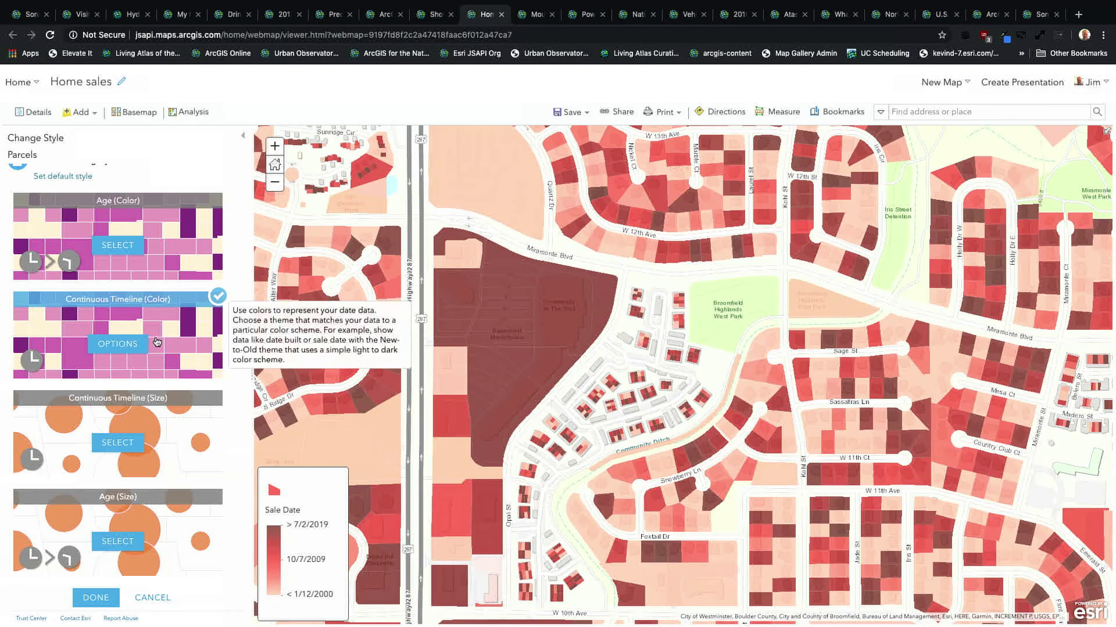
{"action": "scroll", "coordinate": [157, 342], "scroll_direction": "down", "scroll_amount": 2}
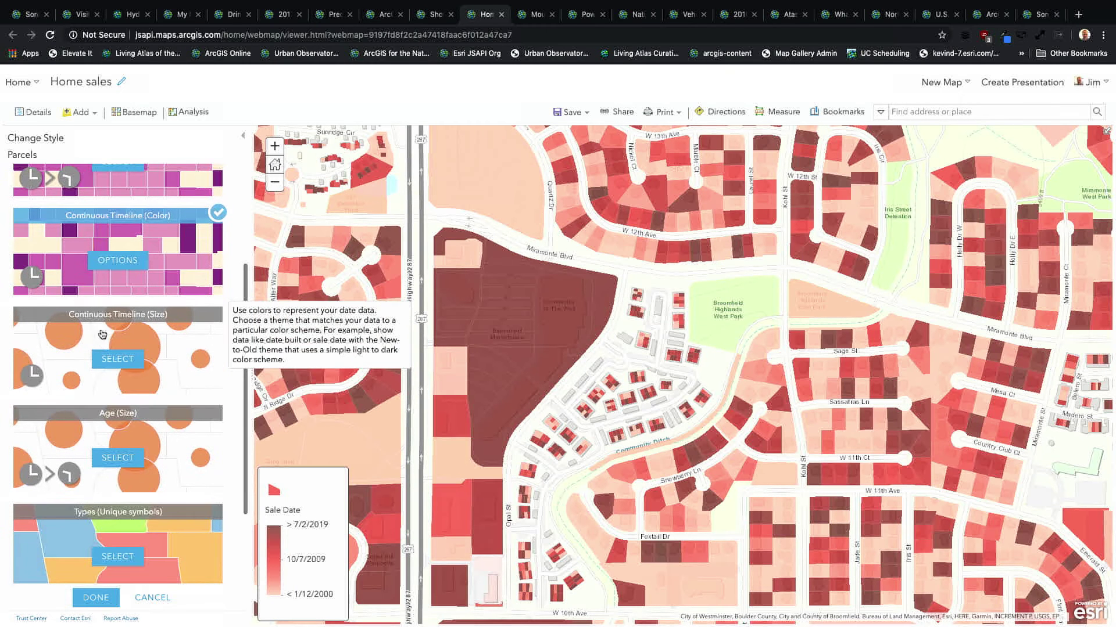
{"action": "mouse_move", "coordinate": [108, 332]}
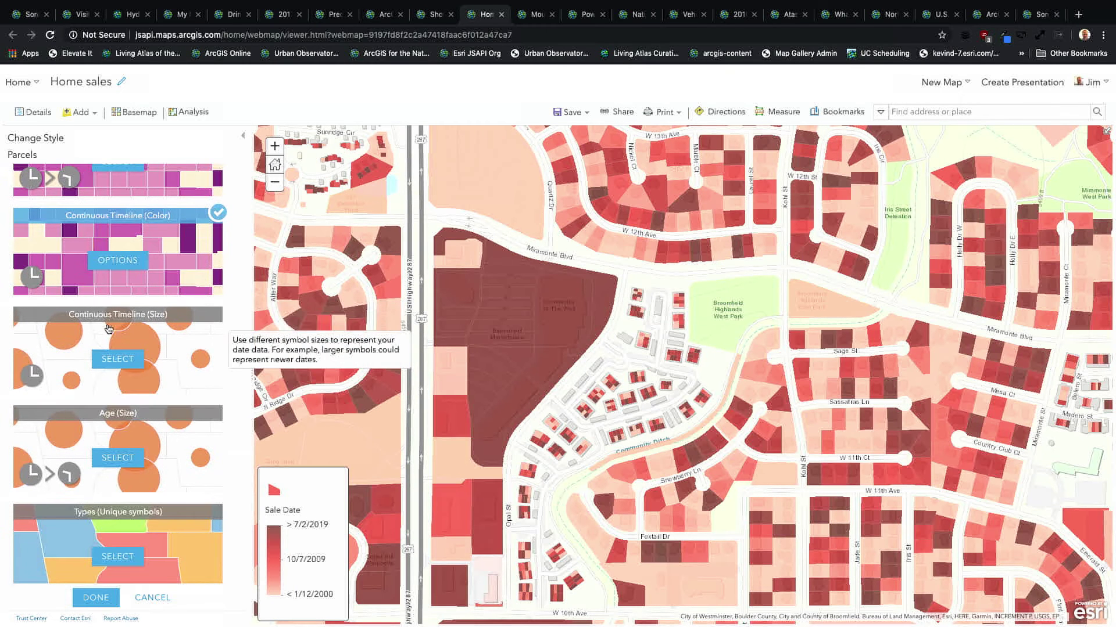
Try the Continuous Timeline (Size) and Age (Size) drawing styles on the Parcels layer, and cancel the style change.
{"action": "left_click", "coordinate": [122, 361]}
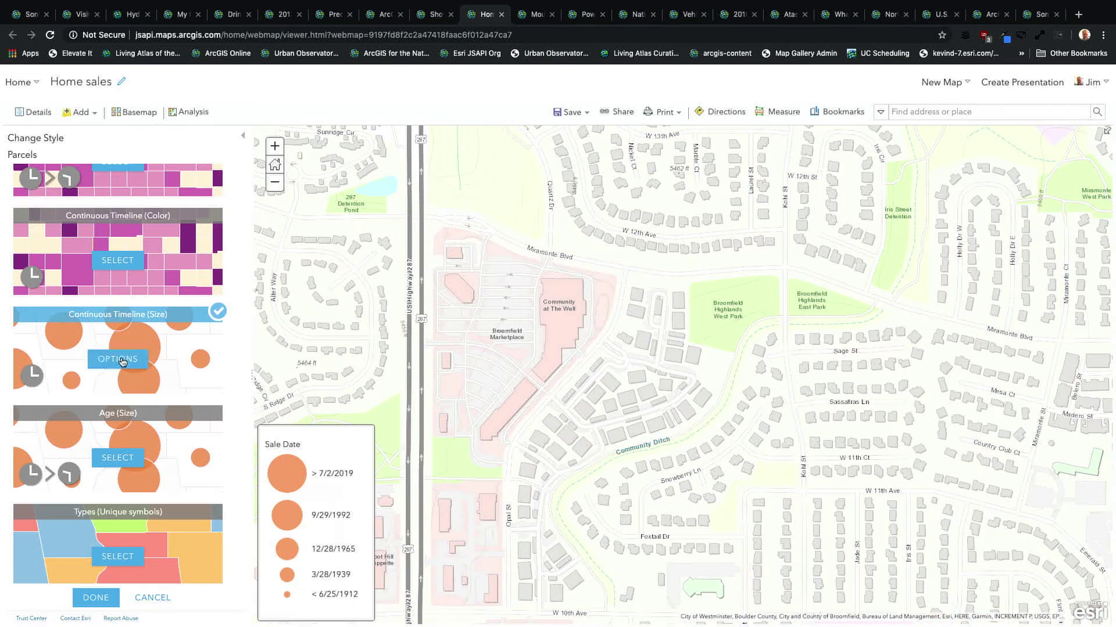
{"action": "mouse_move", "coordinate": [122, 362]}
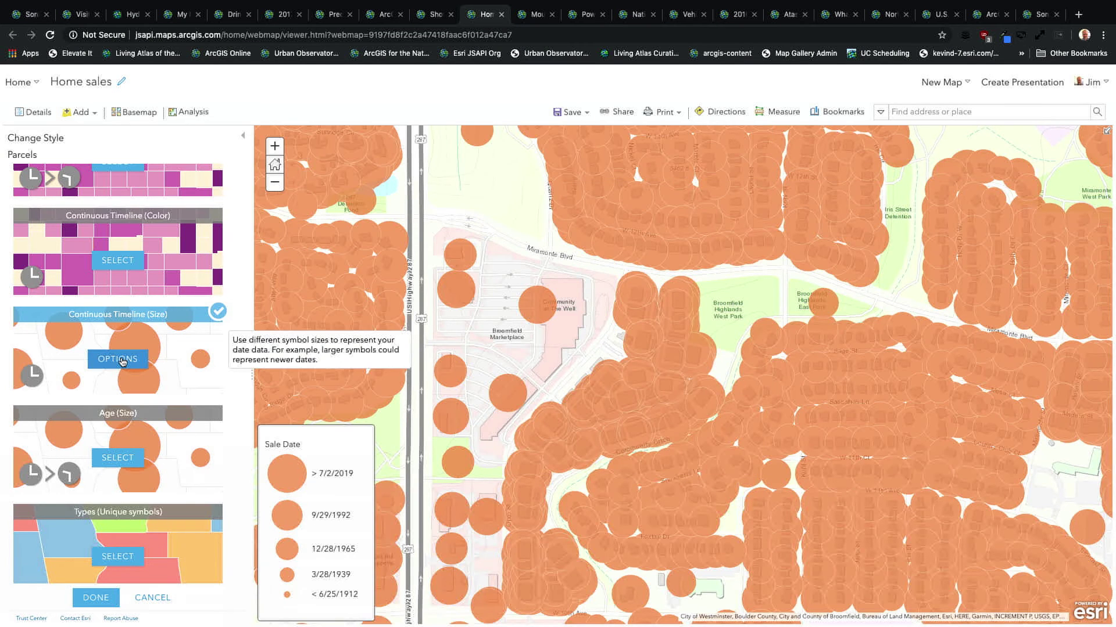
{"action": "left_click", "coordinate": [119, 458]}
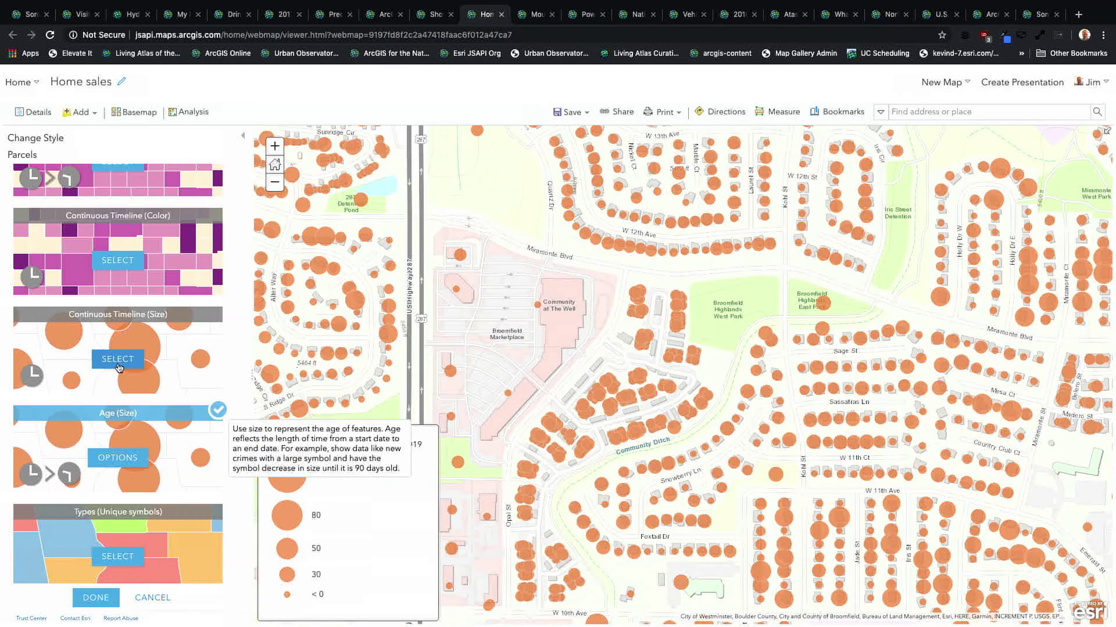
{"action": "mouse_move", "coordinate": [119, 367]}
{"action": "scroll", "coordinate": [119, 367], "scroll_direction": "up", "scroll_amount": 5}
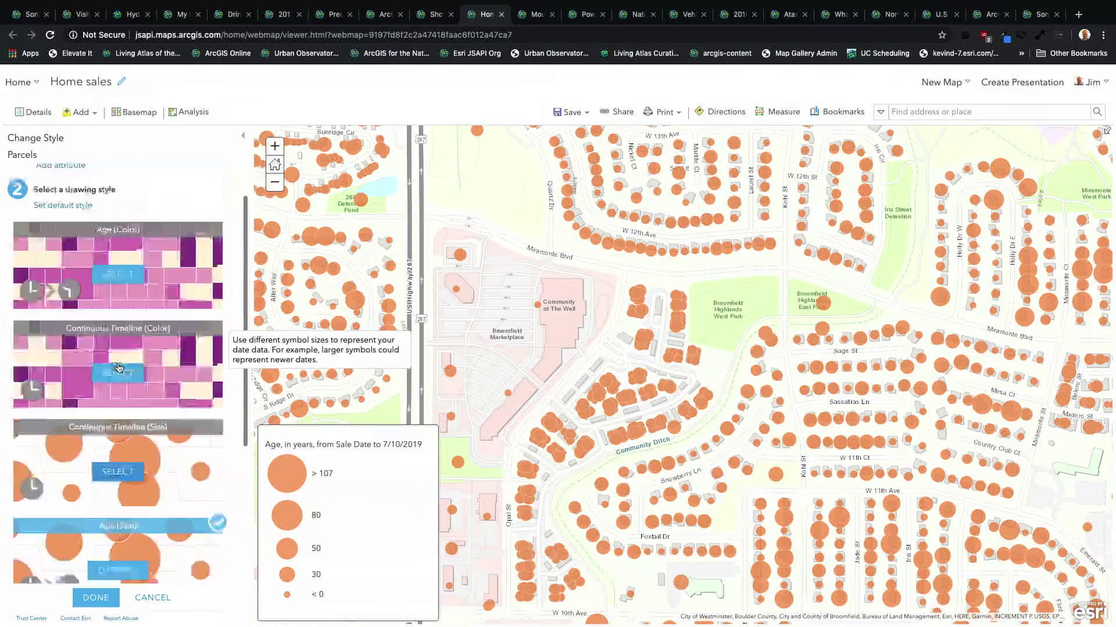
{"action": "left_click", "coordinate": [145, 602]}
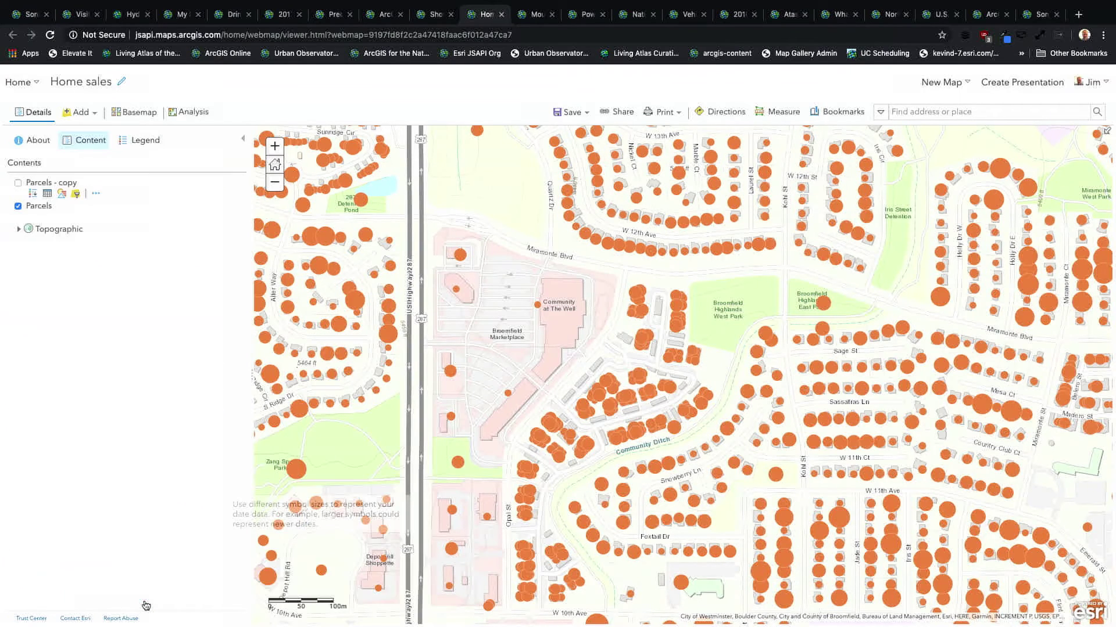
Set the end date of the Parcels layer's Age (Color) style to 7/10/2019.
{"action": "left_click", "coordinate": [62, 218]}
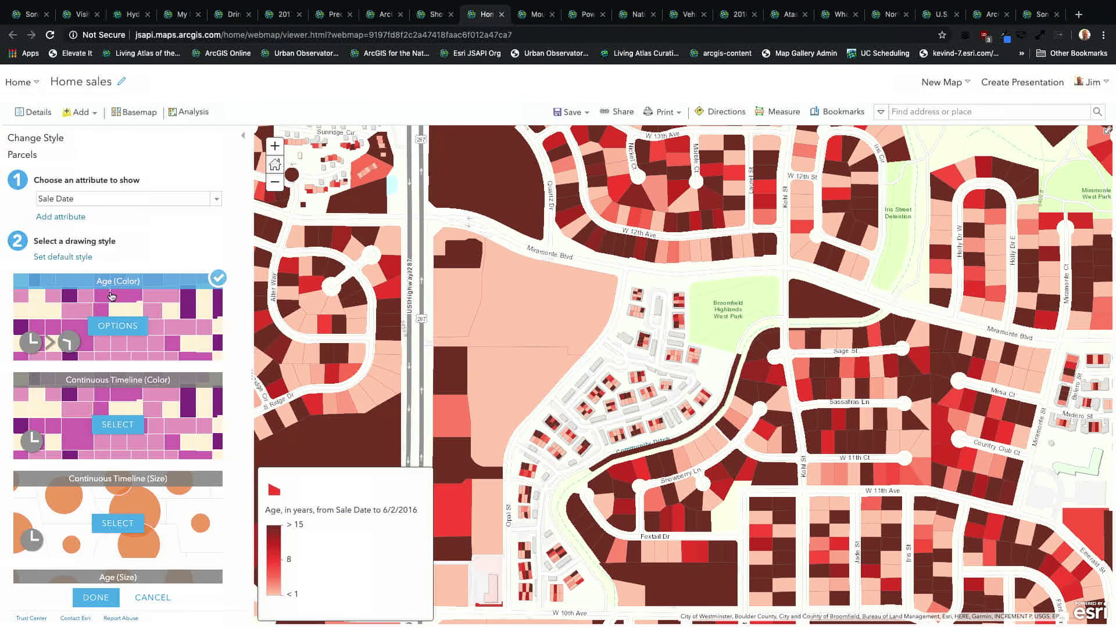
{"action": "mouse_move", "coordinate": [122, 325]}
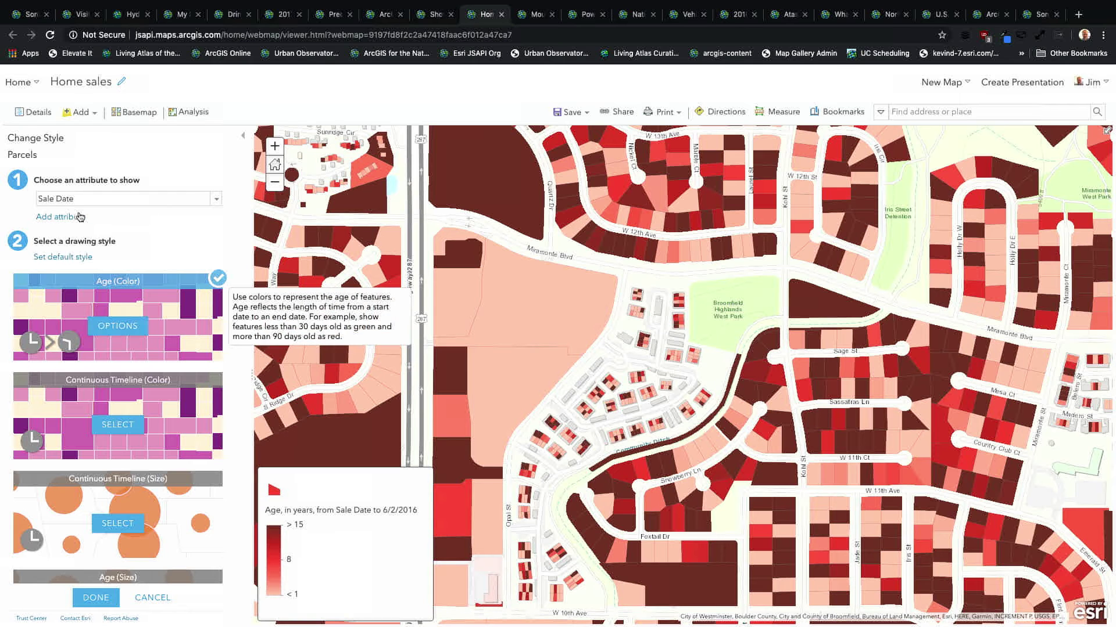
{"action": "left_click", "coordinate": [127, 330]}
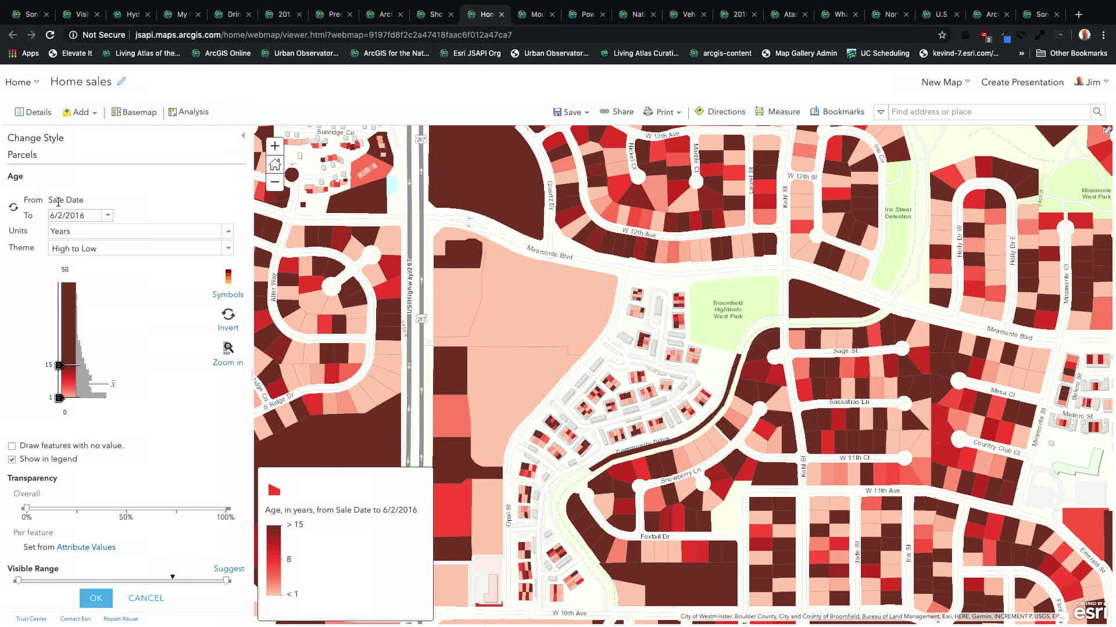
{"action": "left_click", "coordinate": [106, 216]}
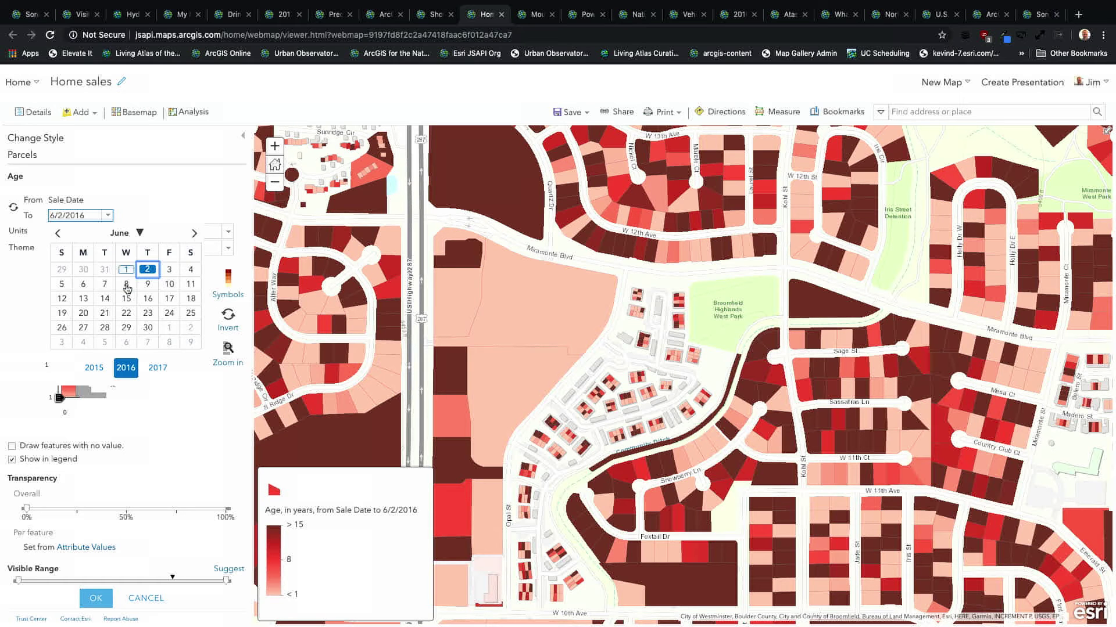
{"action": "left_click", "coordinate": [157, 368]}
{"action": "left_click", "coordinate": [157, 369]}
{"action": "left_click", "coordinate": [157, 368]}
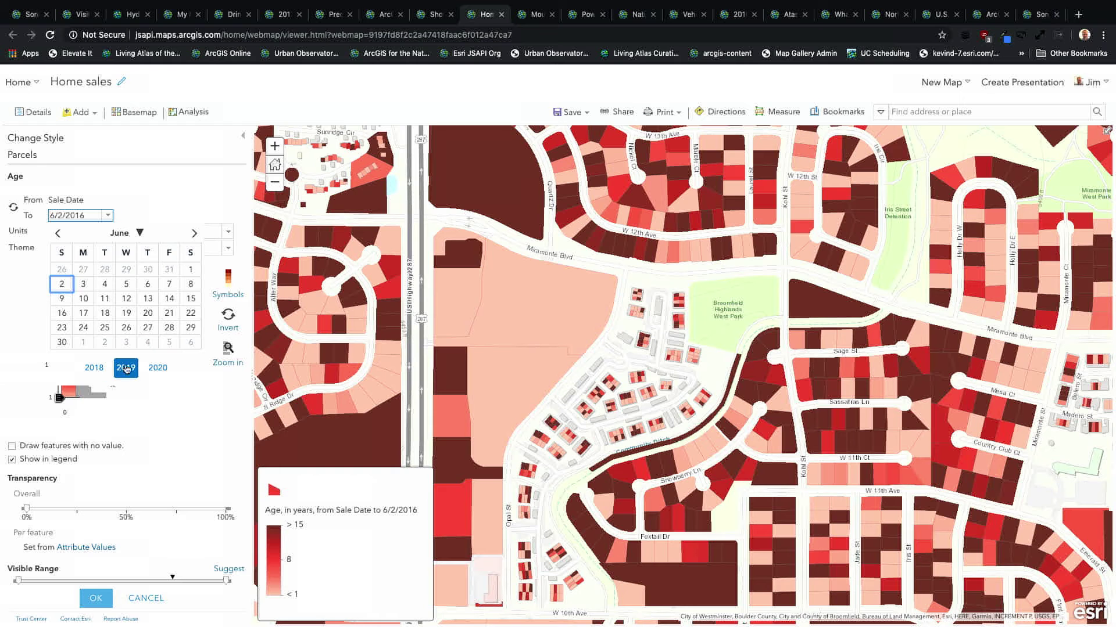
{"action": "left_click", "coordinate": [138, 239]}
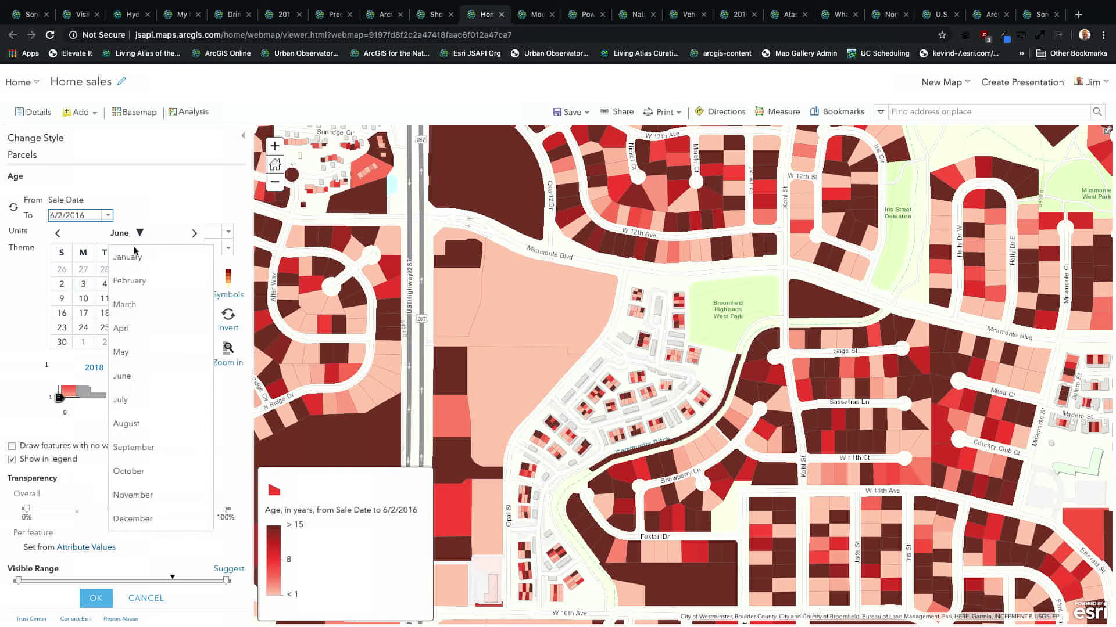
{"action": "left_click", "coordinate": [139, 399]}
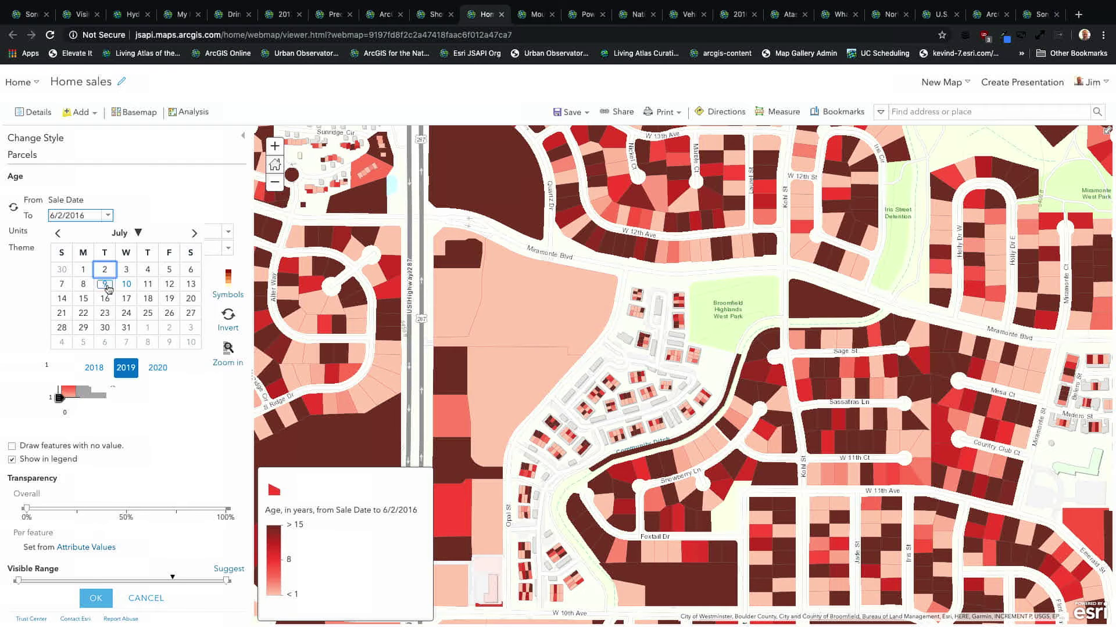
{"action": "left_click", "coordinate": [127, 284]}
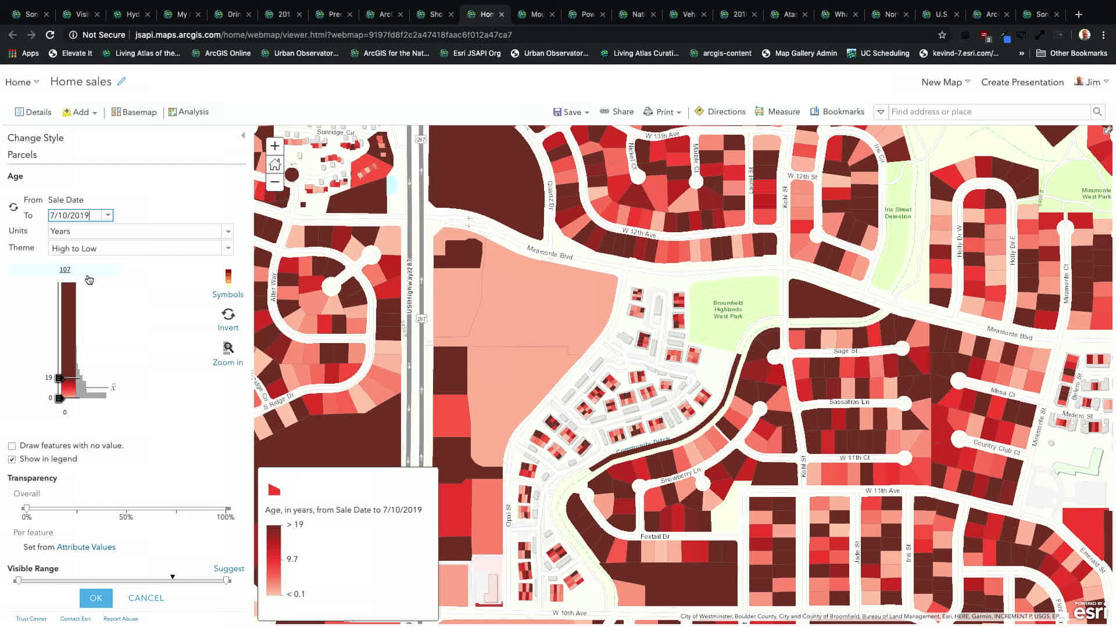
Raise the upper limit of the Parcels age color ramp to 50 years.
{"action": "left_click_drag", "start_coordinate": [60, 378], "coordinate": [63, 343]}
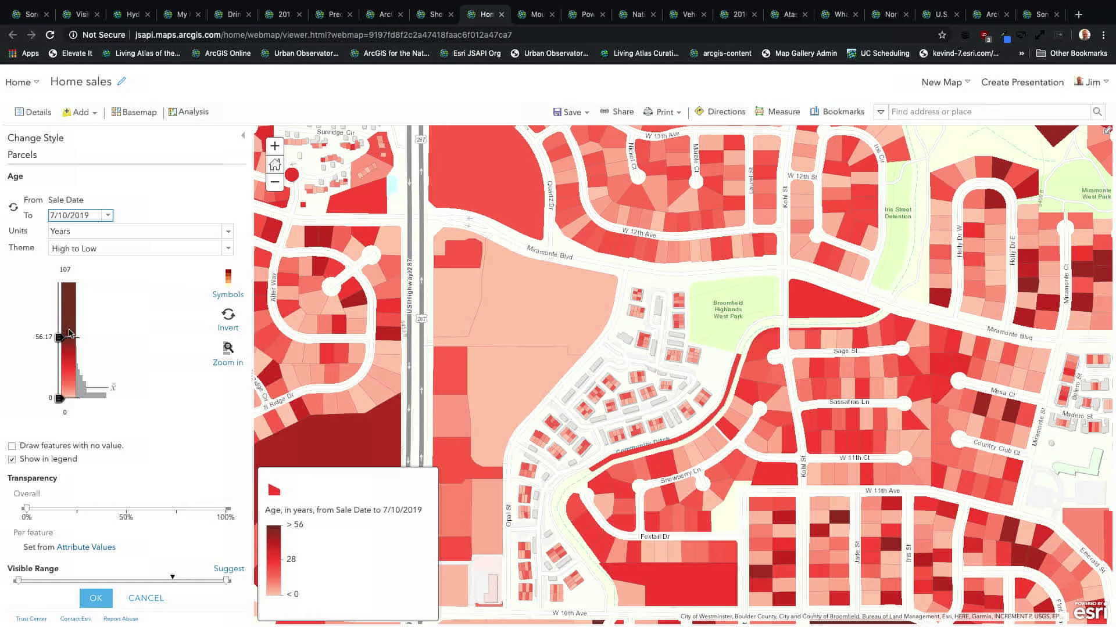
{"action": "left_click", "coordinate": [45, 338]}
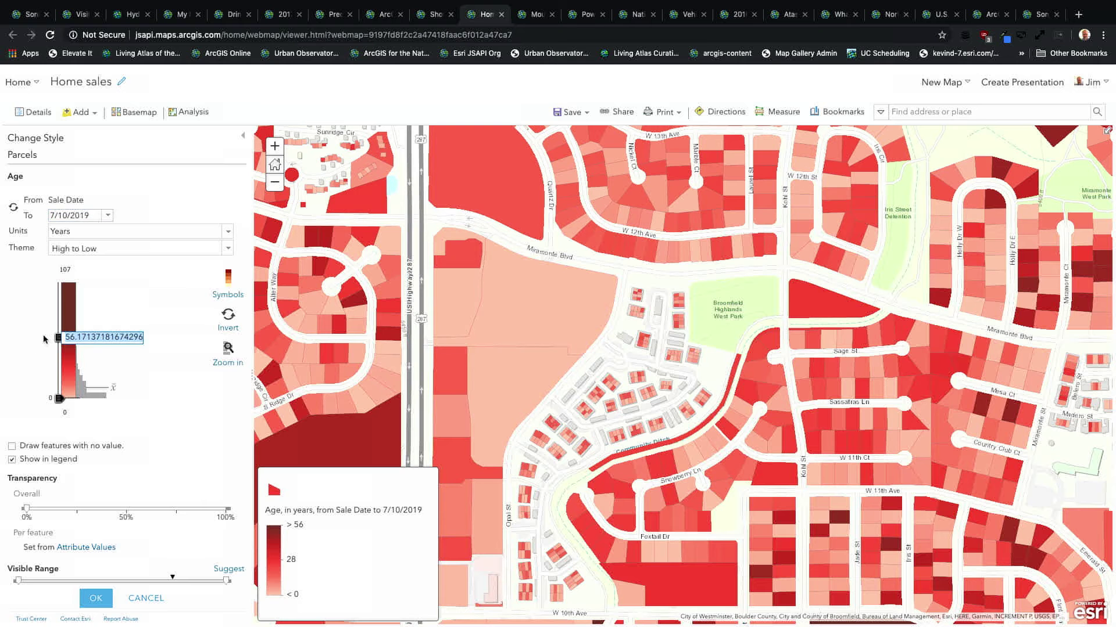
{"action": "type", "text": "50"}
{"action": "key", "text": "Return"}
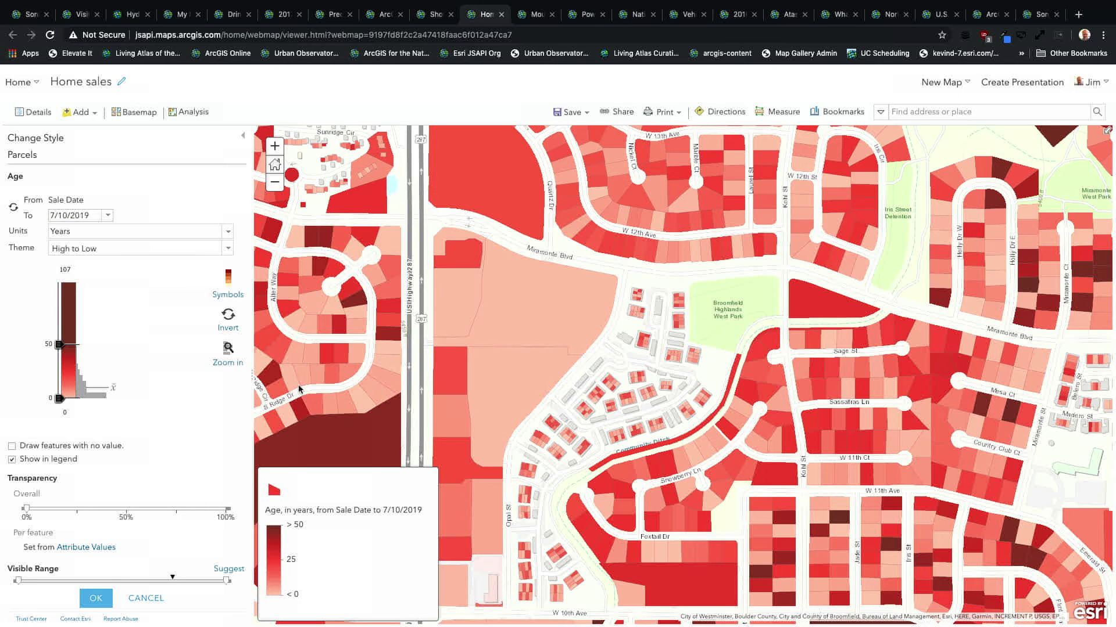
Open the pop-up of the large dark parcel south of W 10th Ave to read its last sale.
{"action": "left_click_drag", "start_coordinate": [404, 316], "coordinate": [631, 165]}
{"action": "left_click_drag", "start_coordinate": [987, 493], "coordinate": [945, 321]}
{"action": "left_click_drag", "start_coordinate": [1040, 372], "coordinate": [851, 288]}
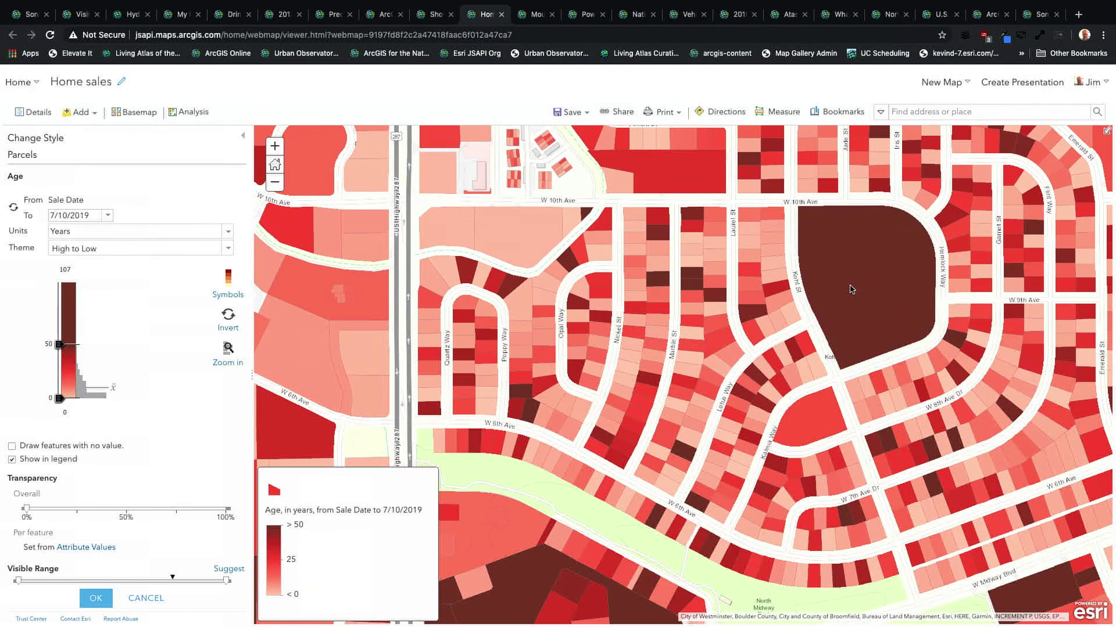
{"action": "left_click", "coordinate": [849, 288]}
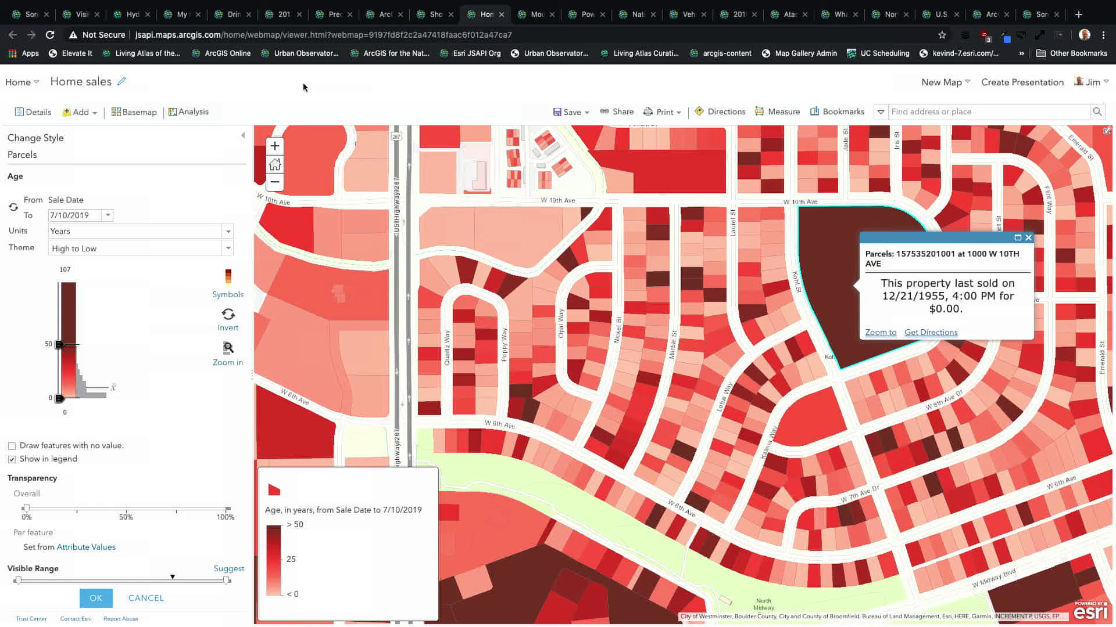
Switch to the PowerPoint presentation and show slide 14 about the trail experience in time and slope.
{"action": "key", "text": "ctrl+Left"}
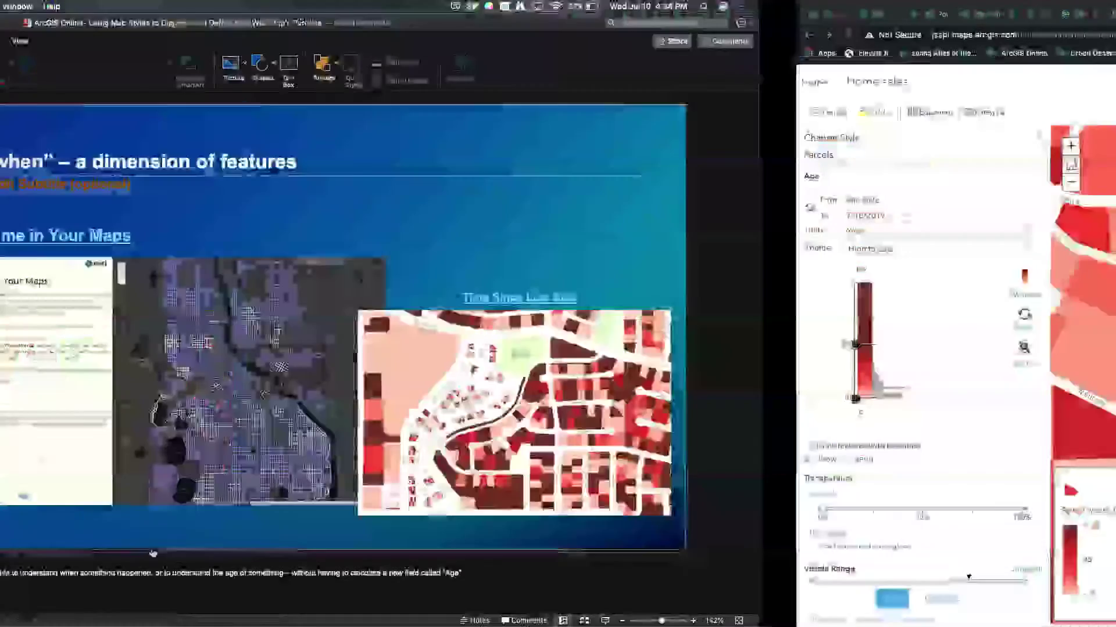
{"action": "scroll", "coordinate": [129, 569], "scroll_direction": "down", "scroll_amount": 1}
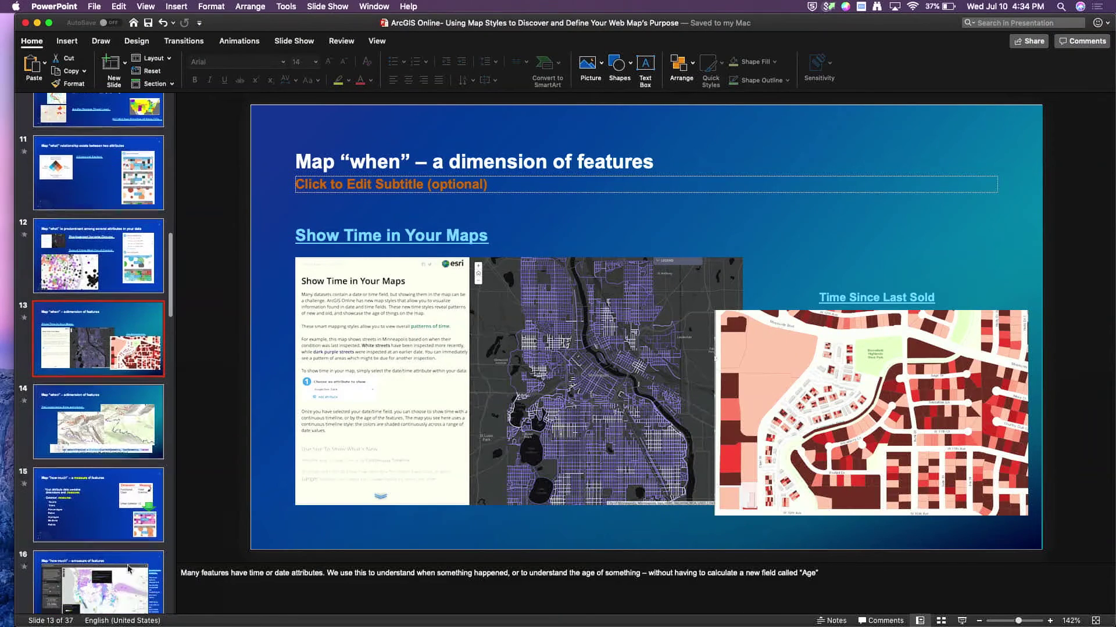
{"action": "left_click", "coordinate": [105, 400]}
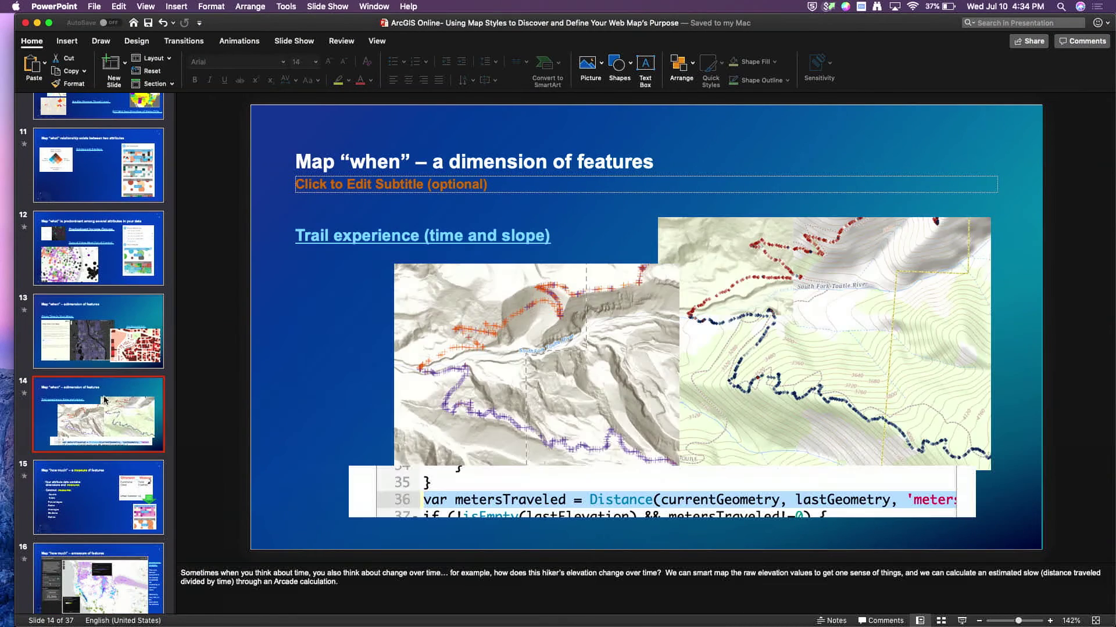
Switch to the Mount Saint Helen's Hike Elevation Change map in the browser and close the Loowit Trail attribute table.
{"action": "key", "text": "ctrl+Right"}
{"action": "left_click", "coordinate": [528, 16]}
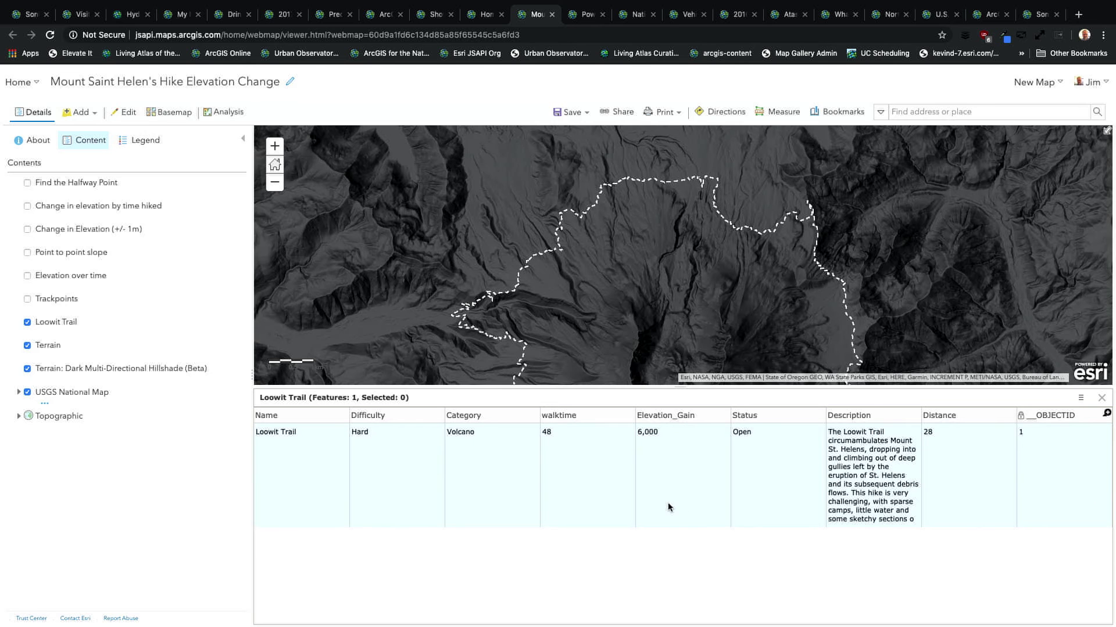
{"action": "left_click", "coordinate": [1101, 398]}
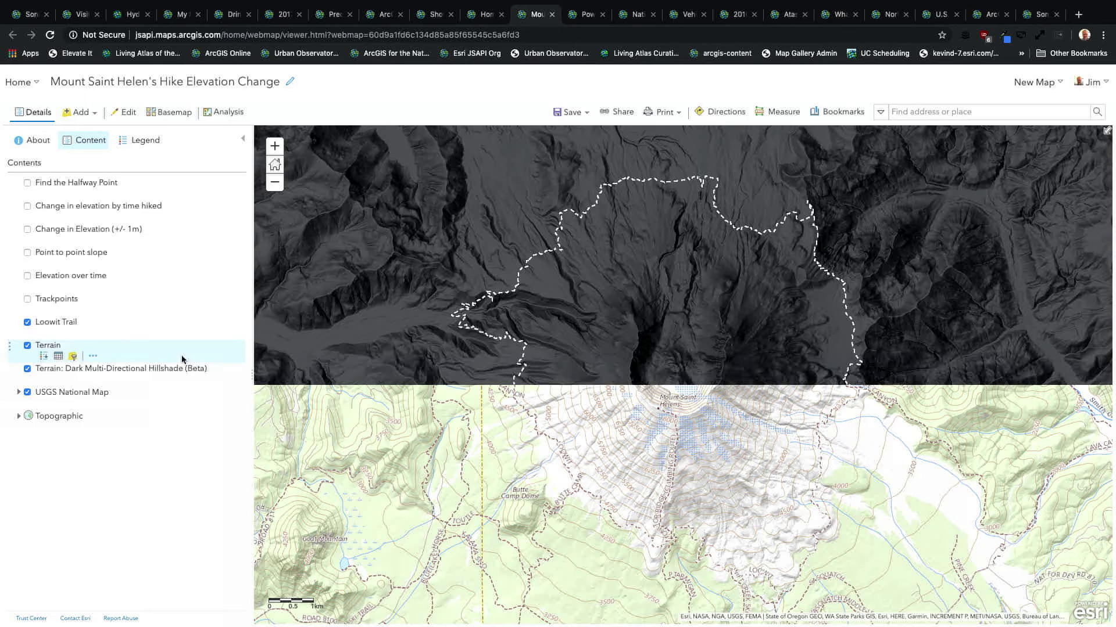
Show the Trackpoints layer with its legend and play its time animation along the trail.
{"action": "left_click", "coordinate": [28, 299]}
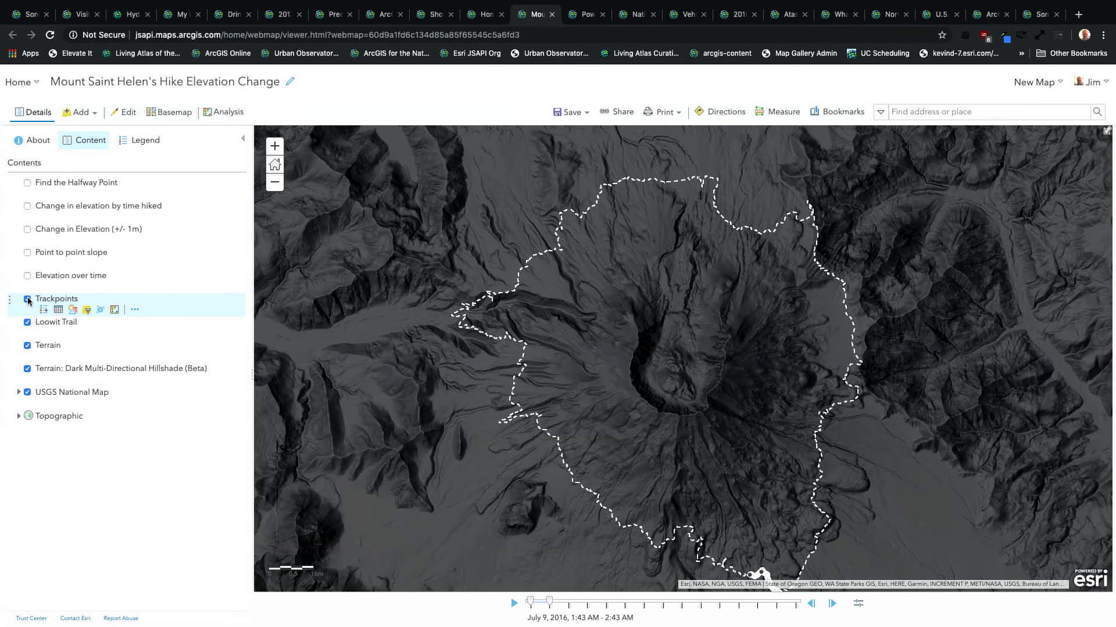
{"action": "left_click", "coordinate": [513, 603]}
{"action": "left_click_drag", "start_coordinate": [636, 530], "coordinate": [613, 498]}
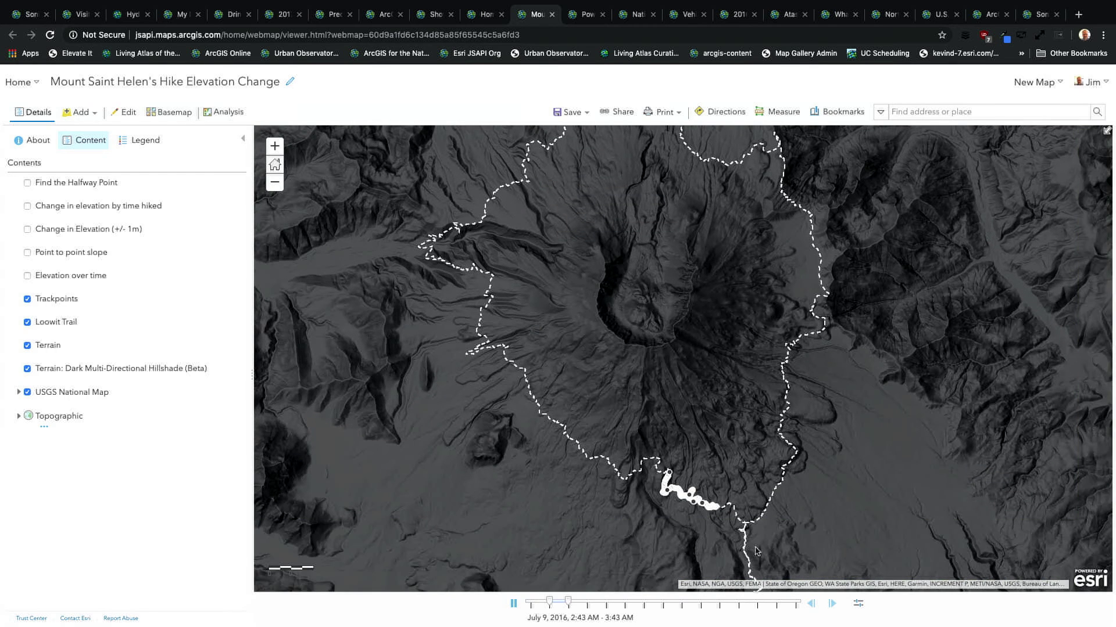
{"action": "left_click", "coordinate": [61, 299]}
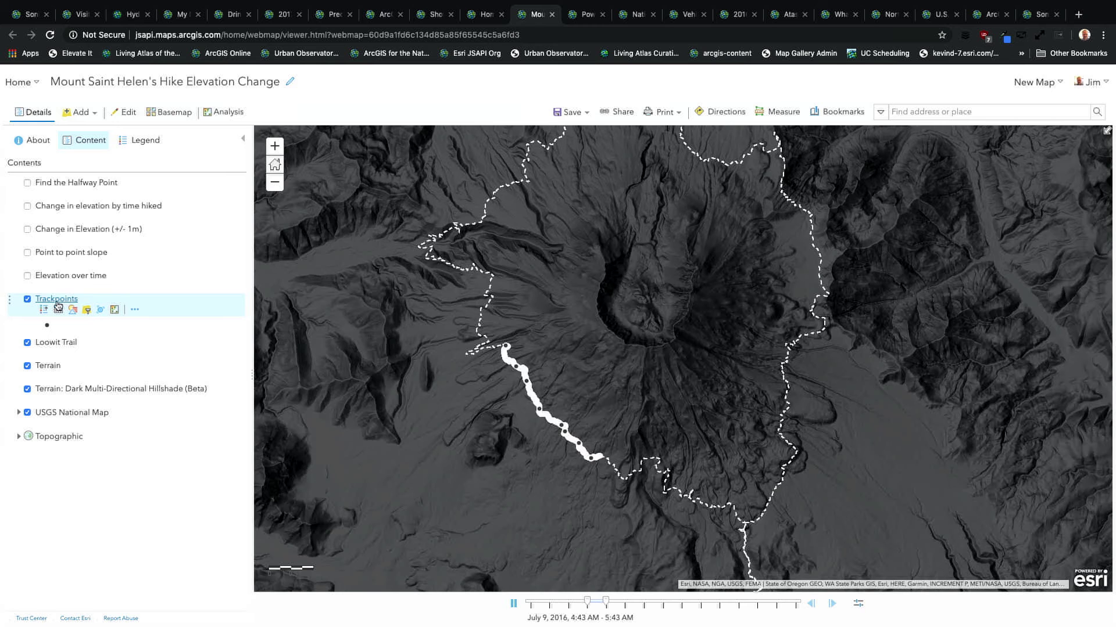
Hide the Trackpoints layer and show the Elevation over time layer instead.
{"action": "left_click", "coordinate": [27, 300]}
{"action": "left_click", "coordinate": [28, 276]}
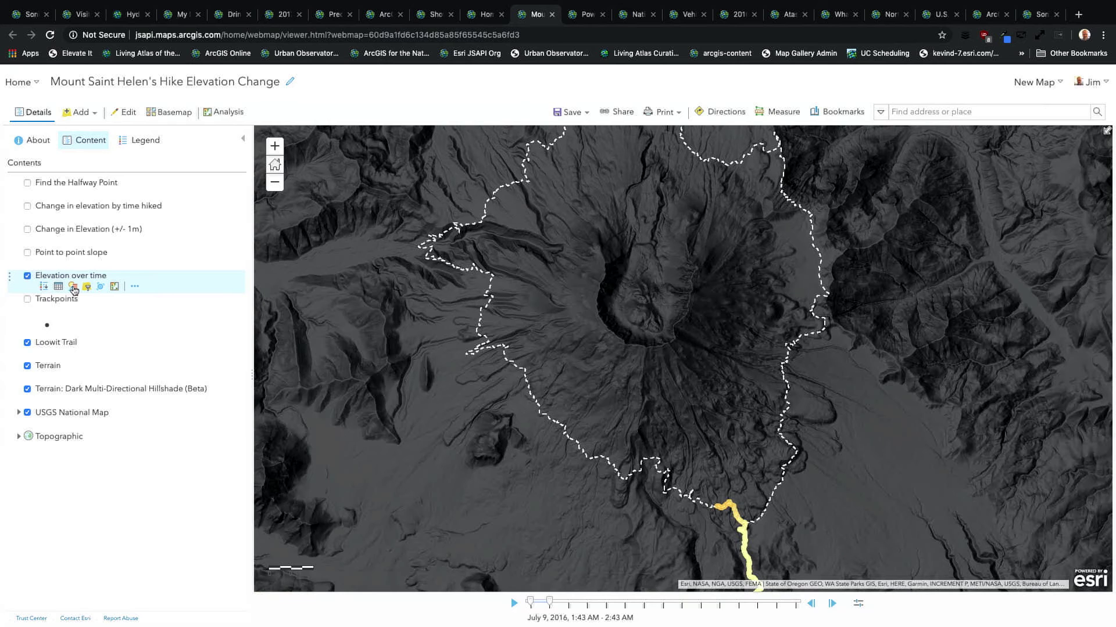
Review the Counts and Amounts (Color) options of the Elevation over time layer, and play its time animation.
{"action": "left_click", "coordinate": [72, 287]}
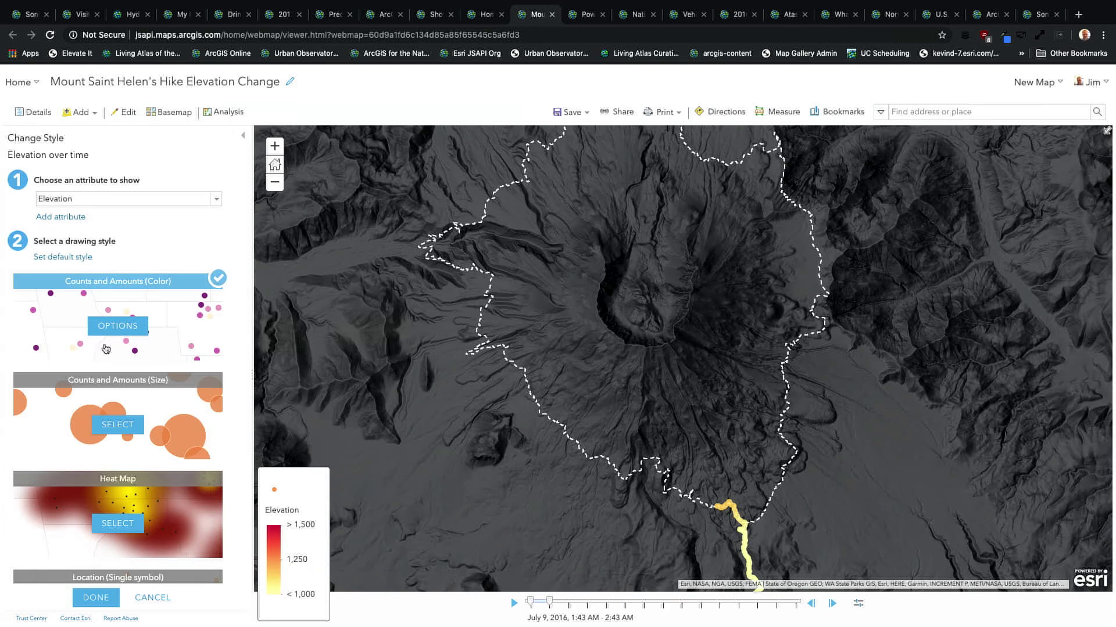
{"action": "left_click", "coordinate": [122, 330]}
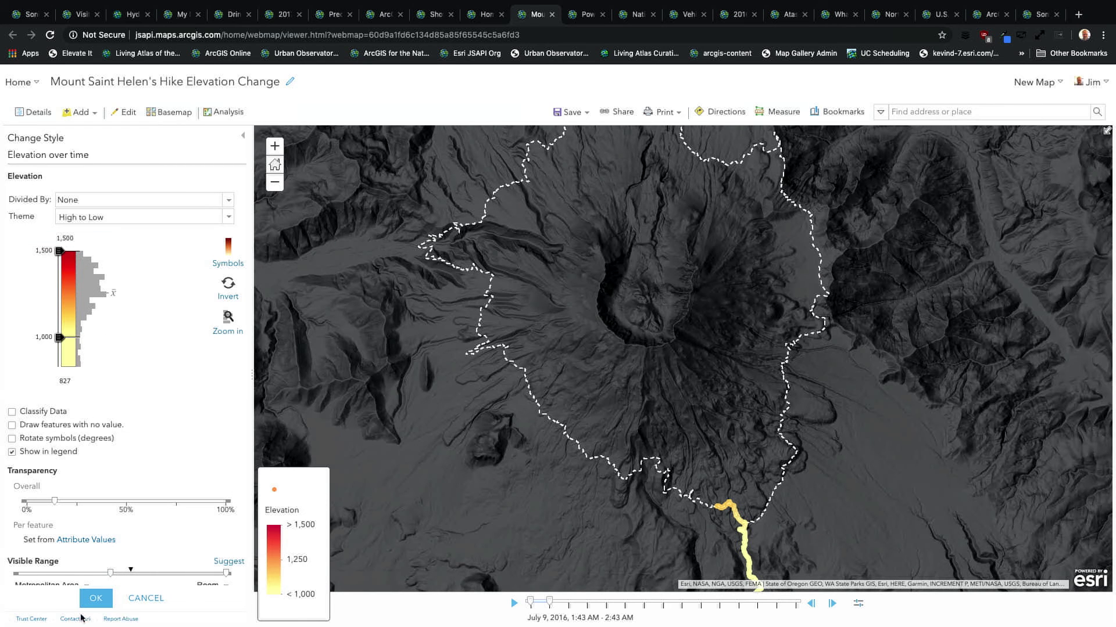
{"action": "left_click", "coordinate": [95, 598]}
{"action": "left_click", "coordinate": [92, 597]}
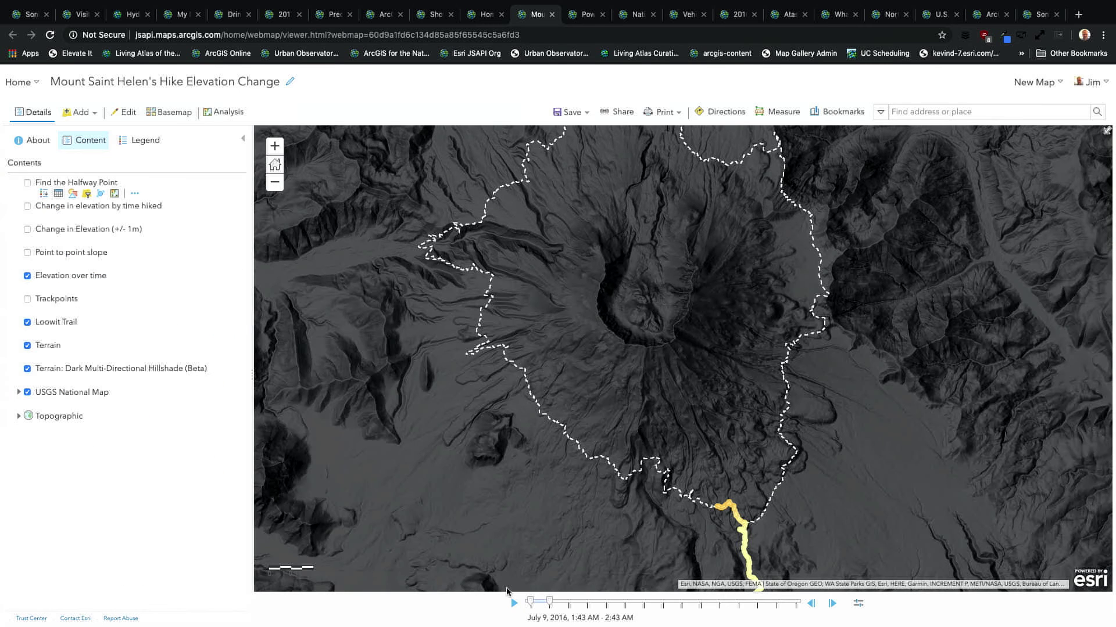
{"action": "left_click", "coordinate": [514, 603]}
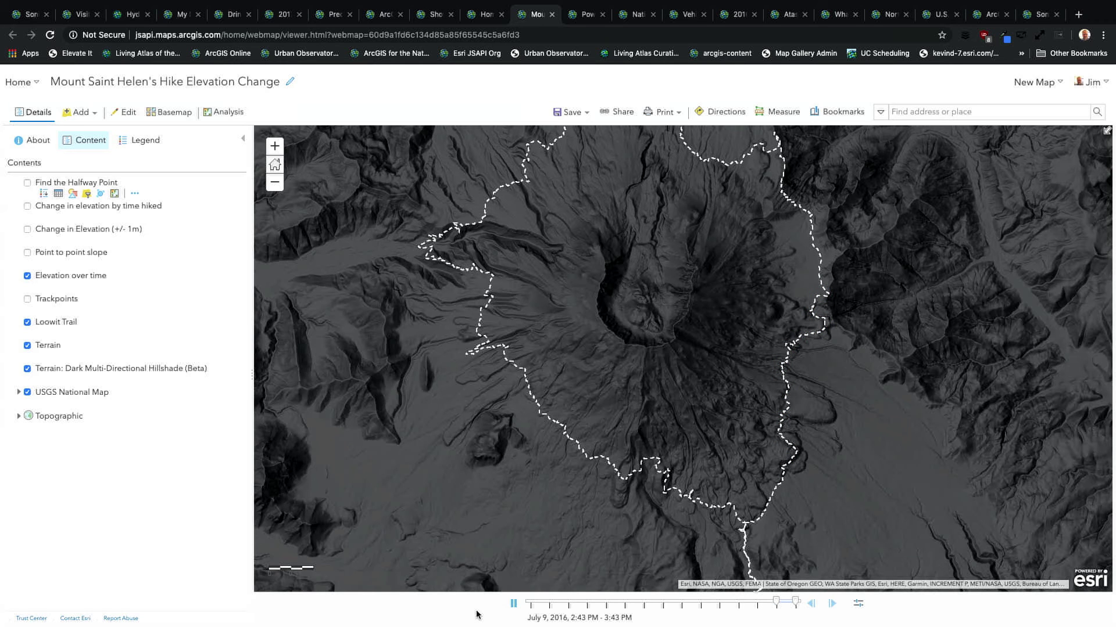
Show the Point to point slope layer in place of Elevation over time, and hide the Dark Multi-Directional Hillshade terrain layer.
{"action": "left_click", "coordinate": [28, 277]}
{"action": "left_click", "coordinate": [27, 252]}
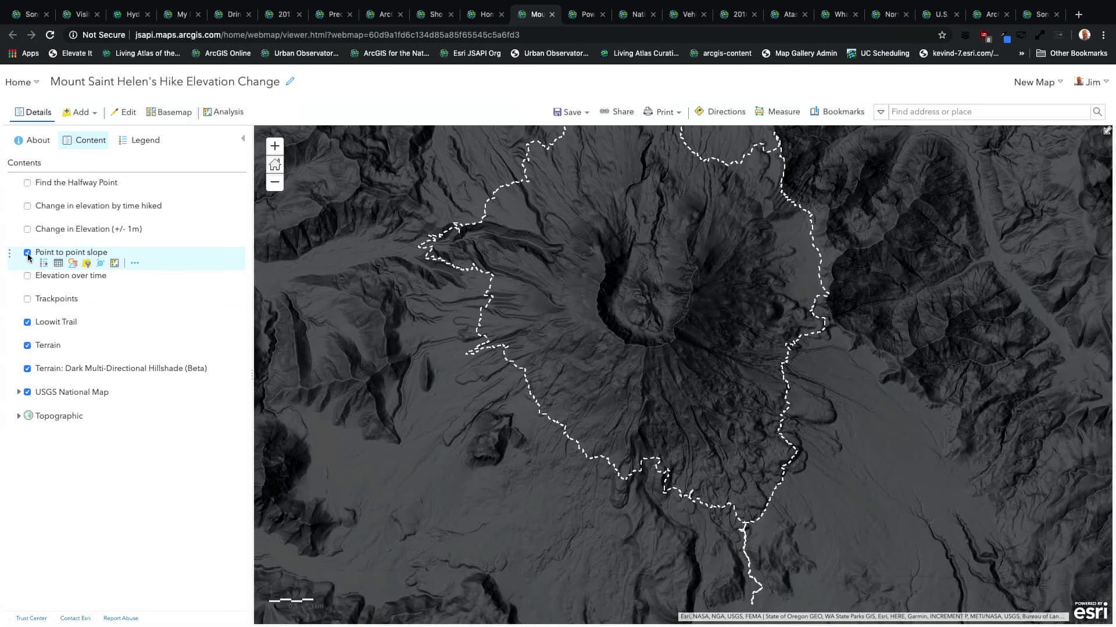
{"action": "left_click", "coordinate": [27, 369]}
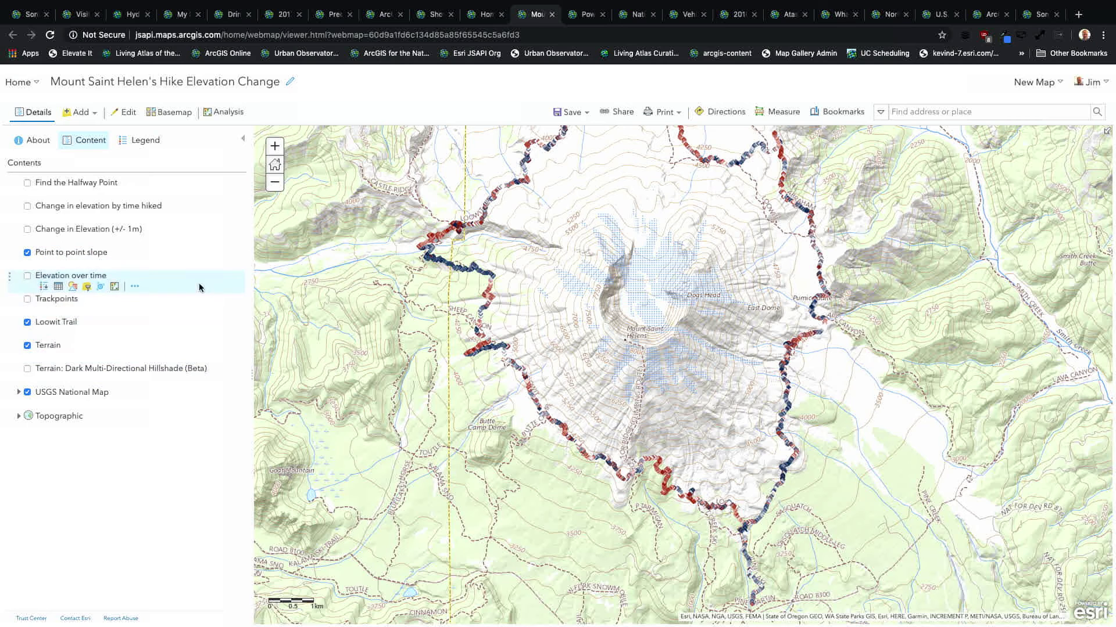
Examine the Slope and Slope from point to point columns in the Point to point slope attribute table, including the first record's calculation, and close the table.
{"action": "left_click_drag", "start_coordinate": [396, 210], "coordinate": [443, 263]}
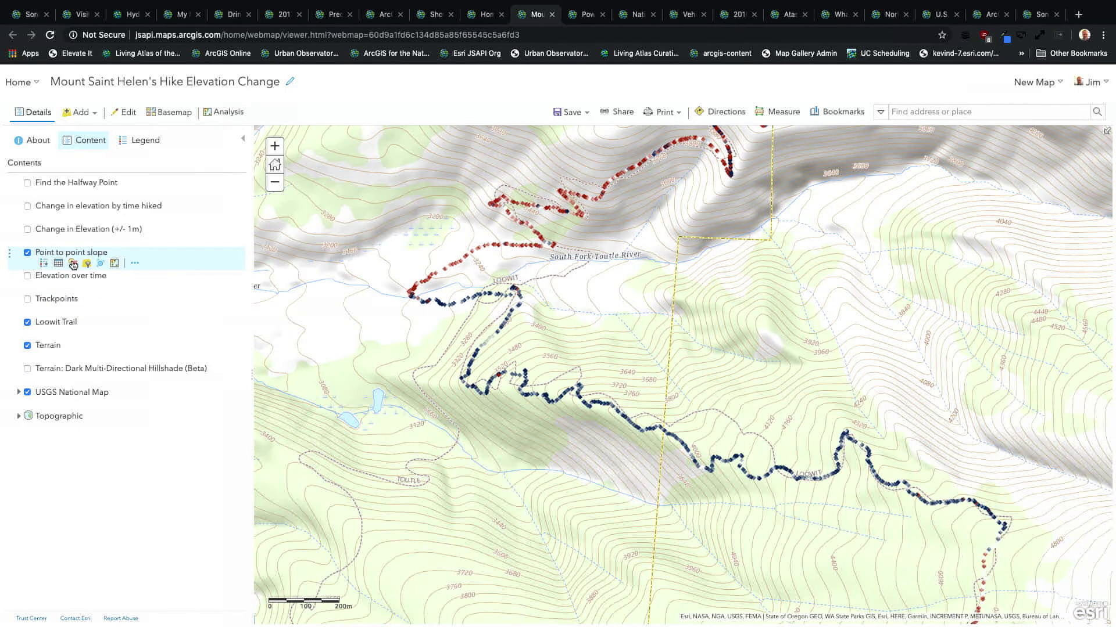
{"action": "left_click", "coordinate": [59, 263]}
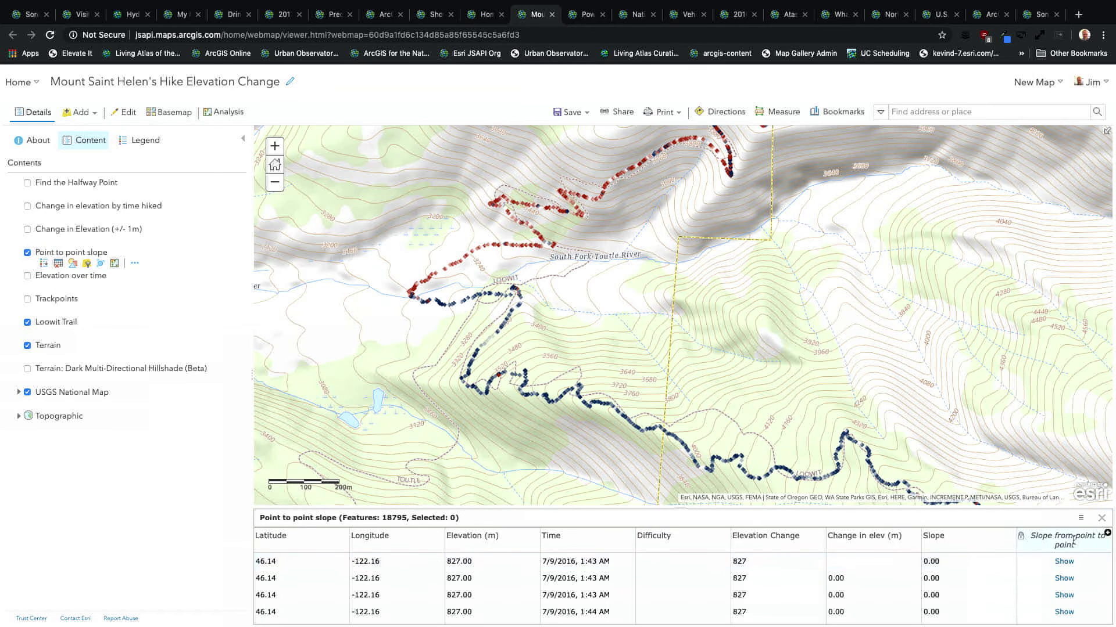
{"action": "left_click", "coordinate": [1064, 562]}
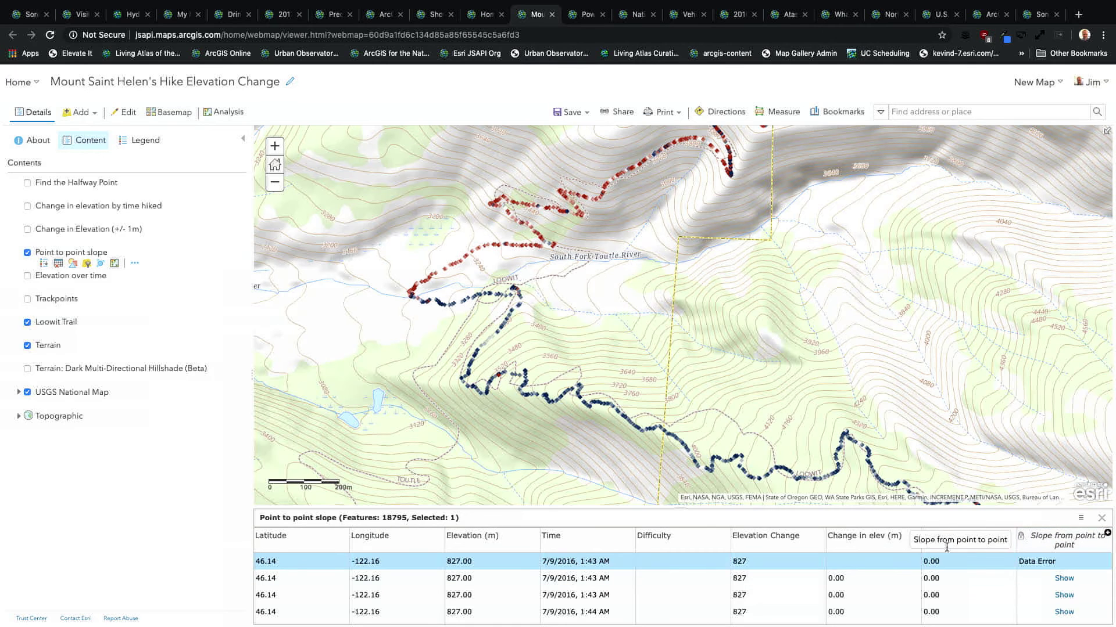
{"action": "scroll", "coordinate": [950, 557], "scroll_direction": "down", "scroll_amount": 5}
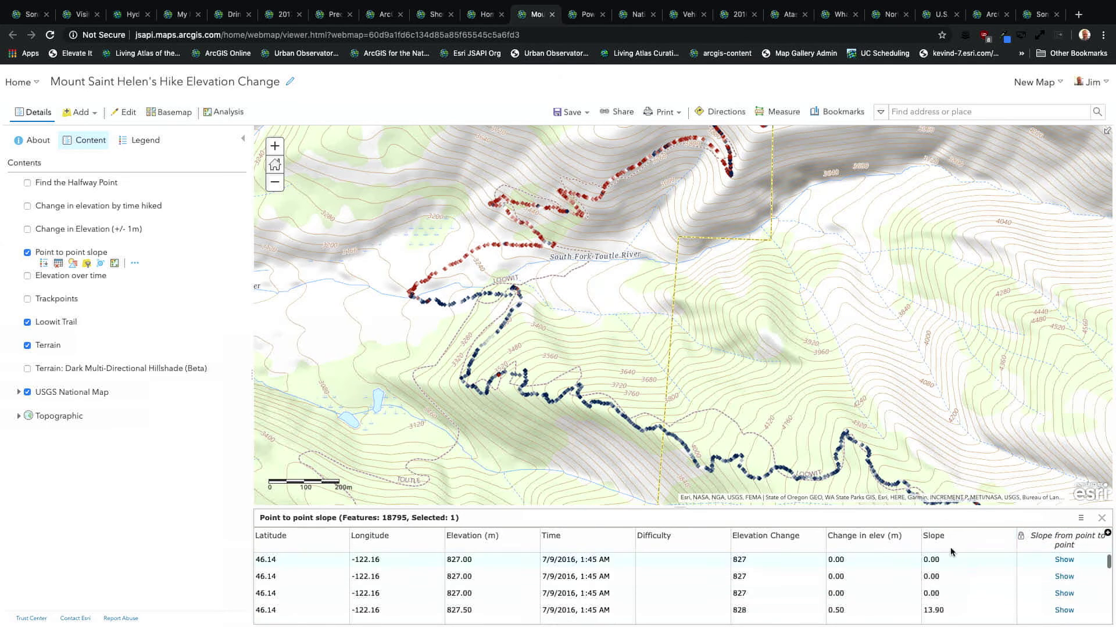
{"action": "left_click", "coordinate": [1102, 517]}
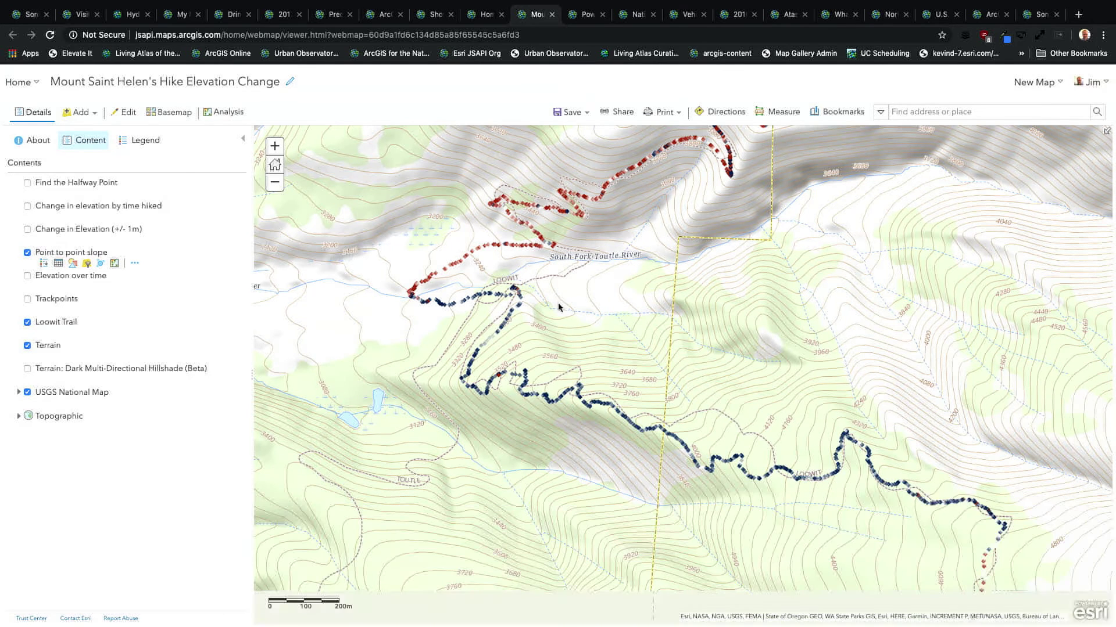
Open the Point to point slope layer's style settings and examine its slope color legend against the switchback section of the trail.
{"action": "left_click", "coordinate": [74, 264]}
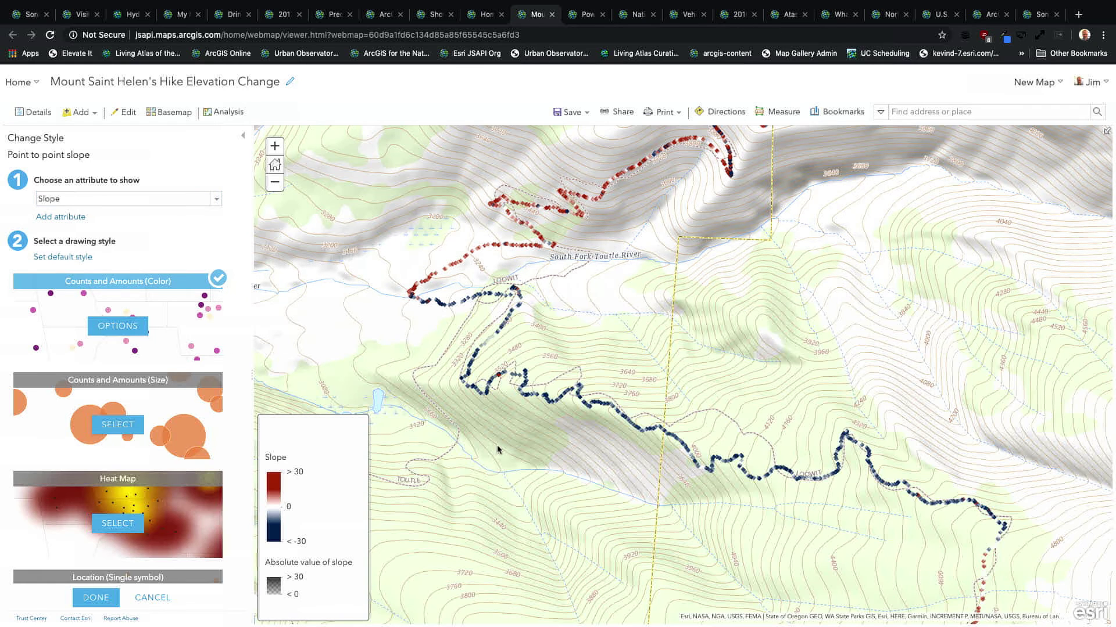
{"action": "left_click_drag", "start_coordinate": [455, 360], "coordinate": [439, 422]}
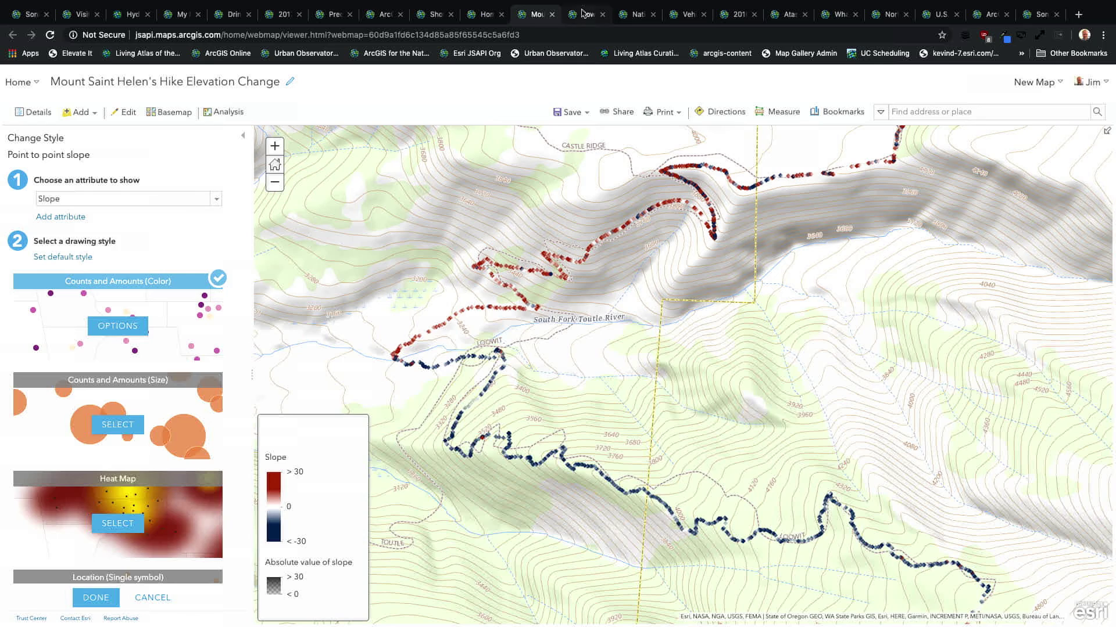
Switch to the PowerPoint presentation and start the slide show from slide 14, the Trail experience (time and slope) slide.
{"action": "key", "text": "super+Tab"}
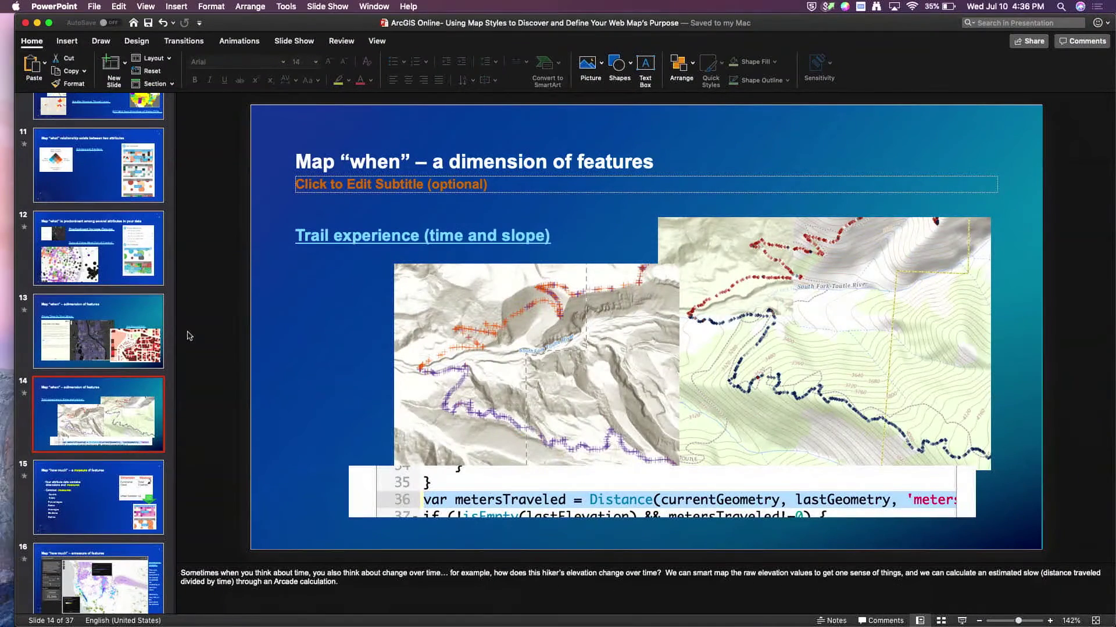
{"action": "left_click", "coordinate": [108, 486]}
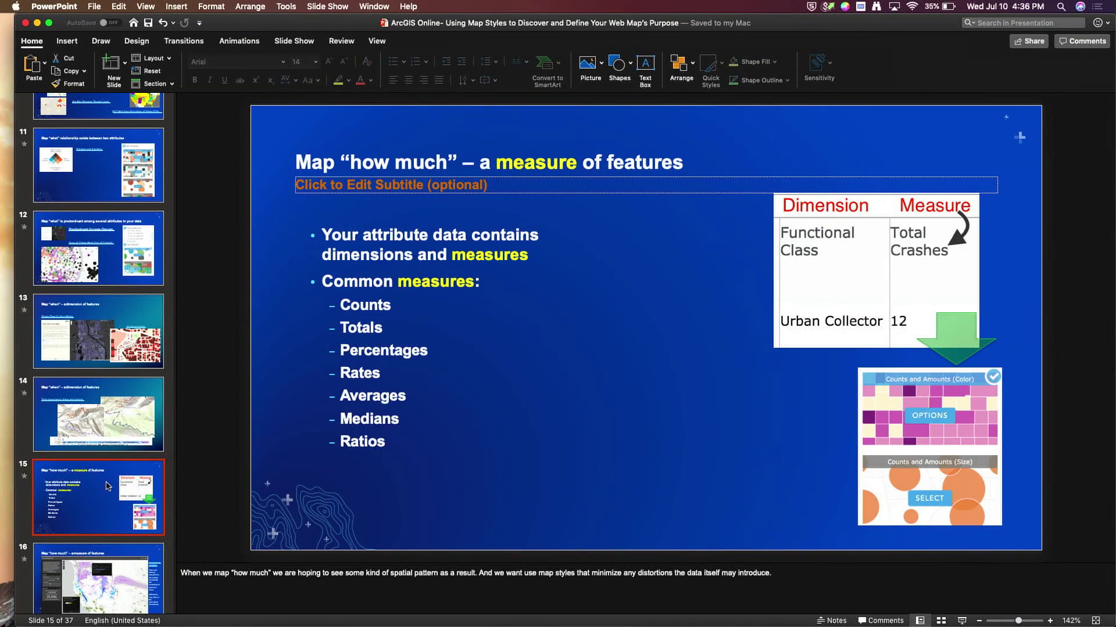
{"action": "key", "text": "super+Tab"}
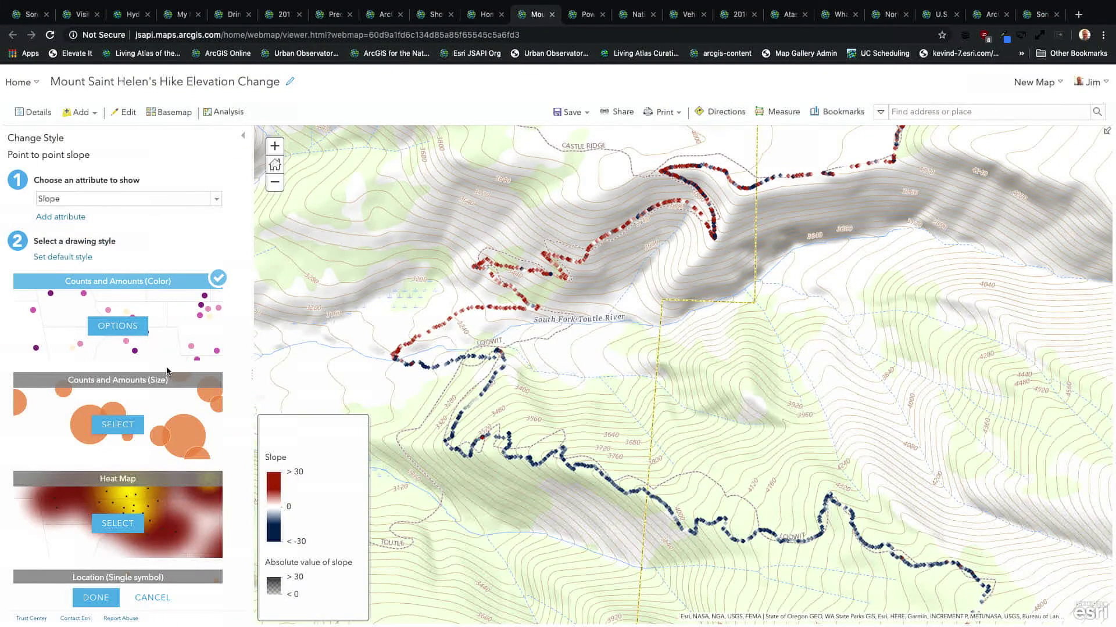
{"action": "key", "text": "super+Tab"}
{"action": "left_click", "coordinate": [140, 430]}
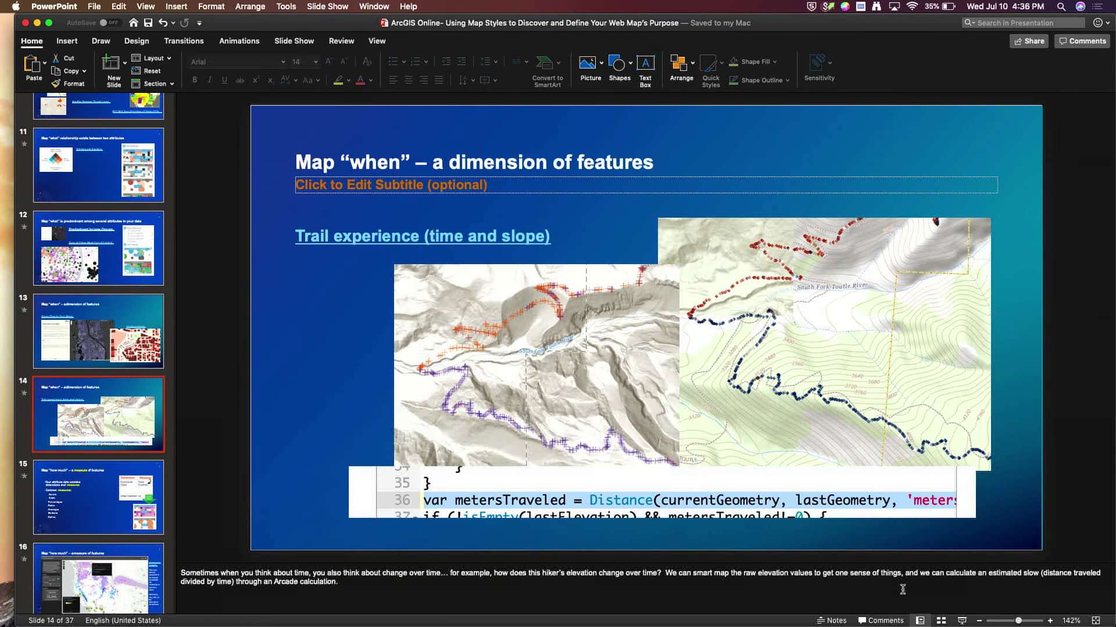
{"action": "left_click", "coordinate": [962, 621]}
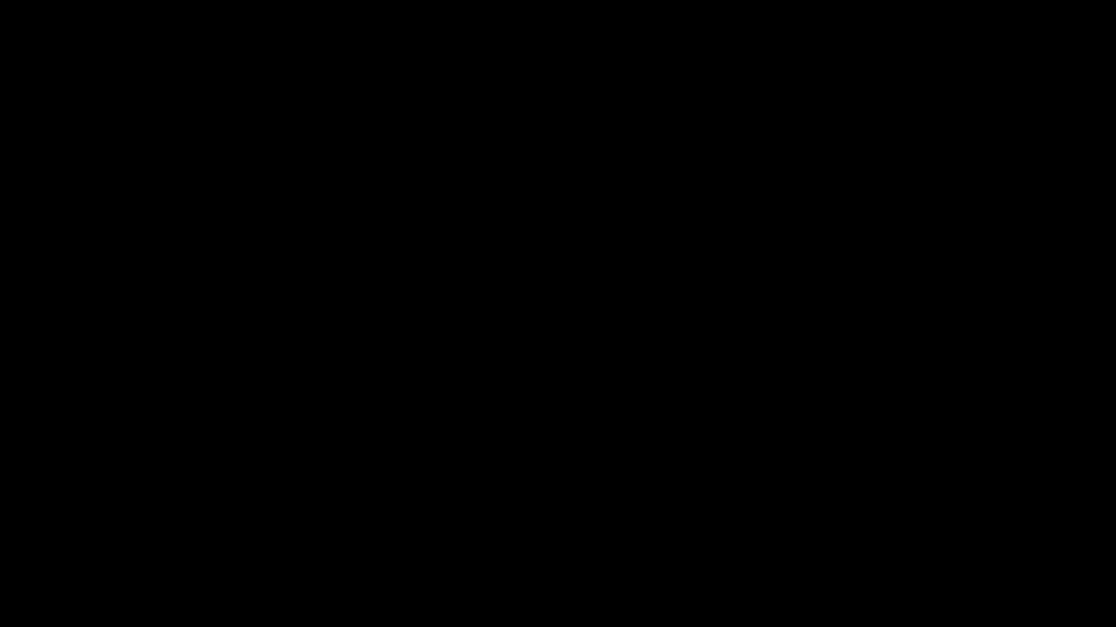
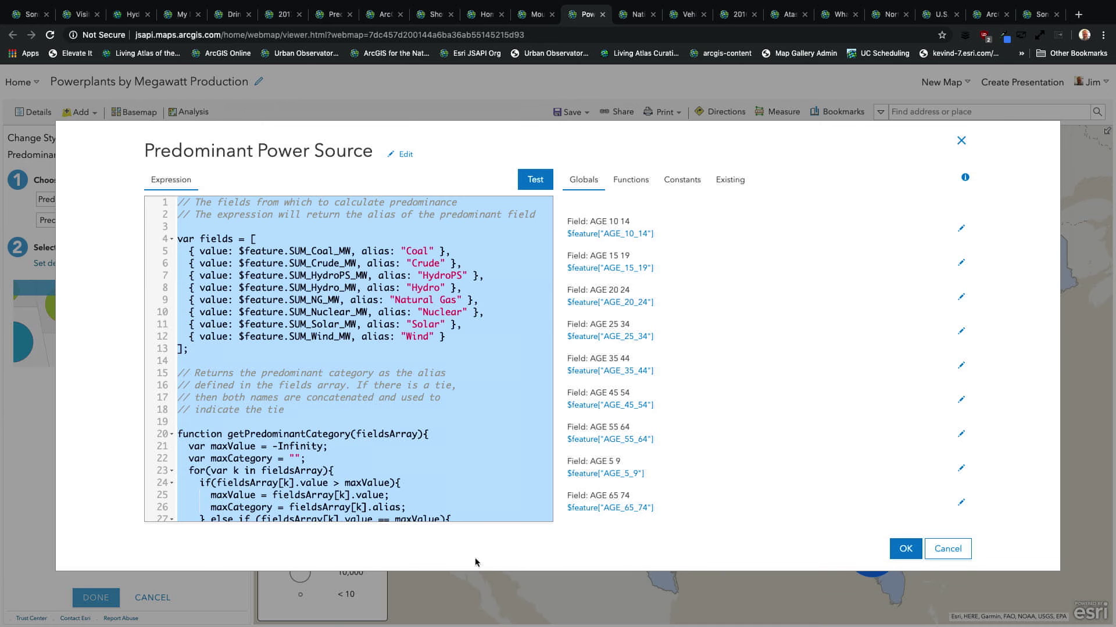
Cancel the Predominant Power Source expression and style changes, and turn the Predominant Power Plant Production layer off and on to compare.
{"action": "left_click", "coordinate": [948, 550]}
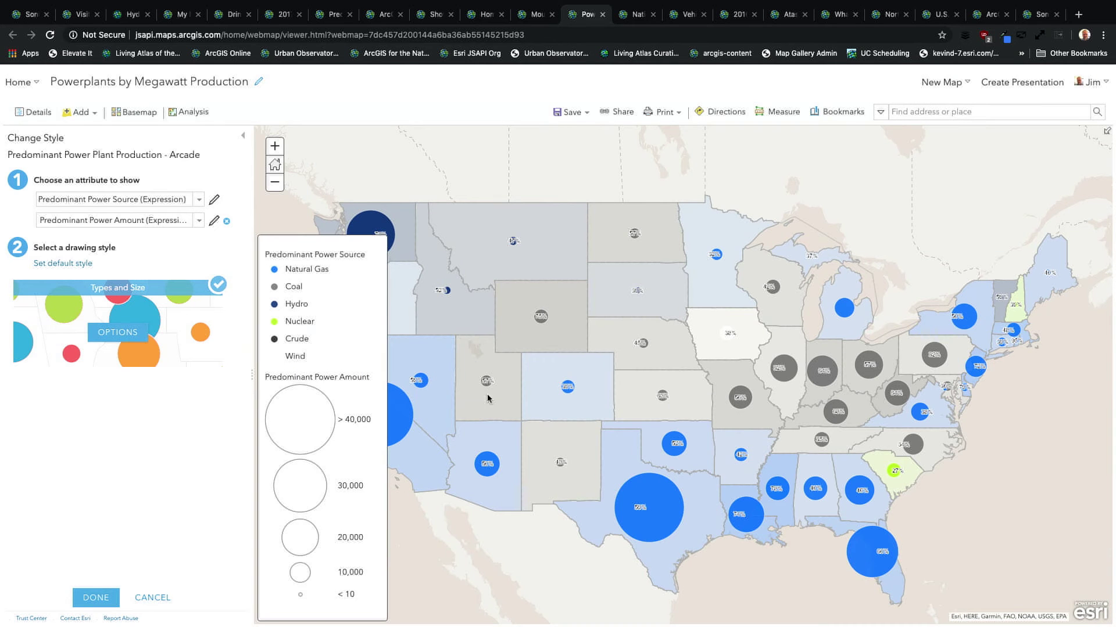
{"action": "left_click", "coordinate": [147, 598]}
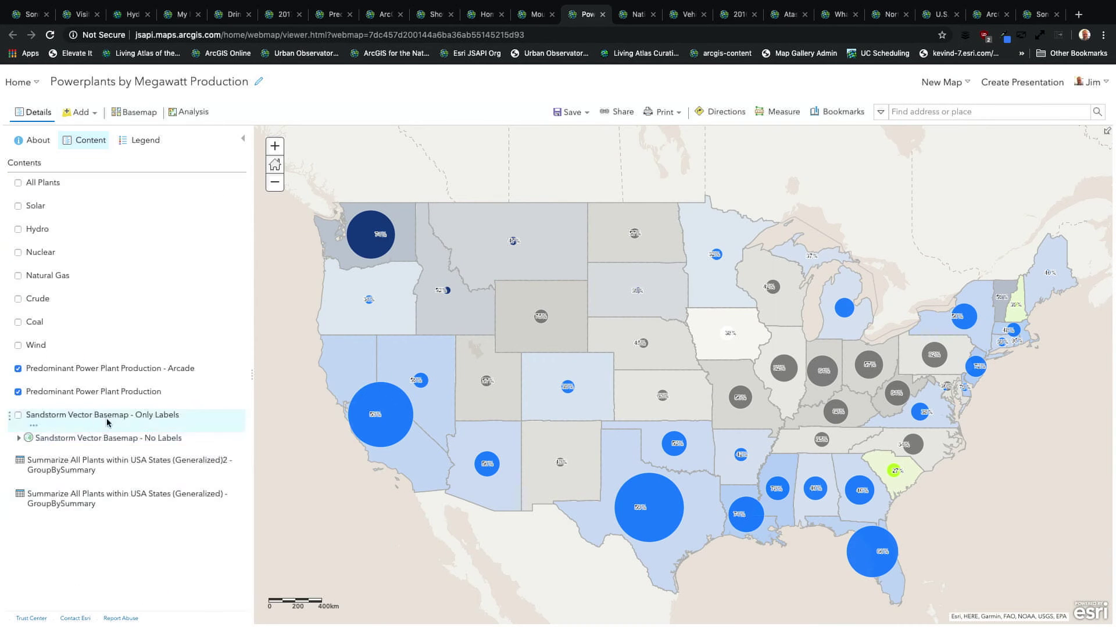
{"action": "left_click", "coordinate": [18, 392]}
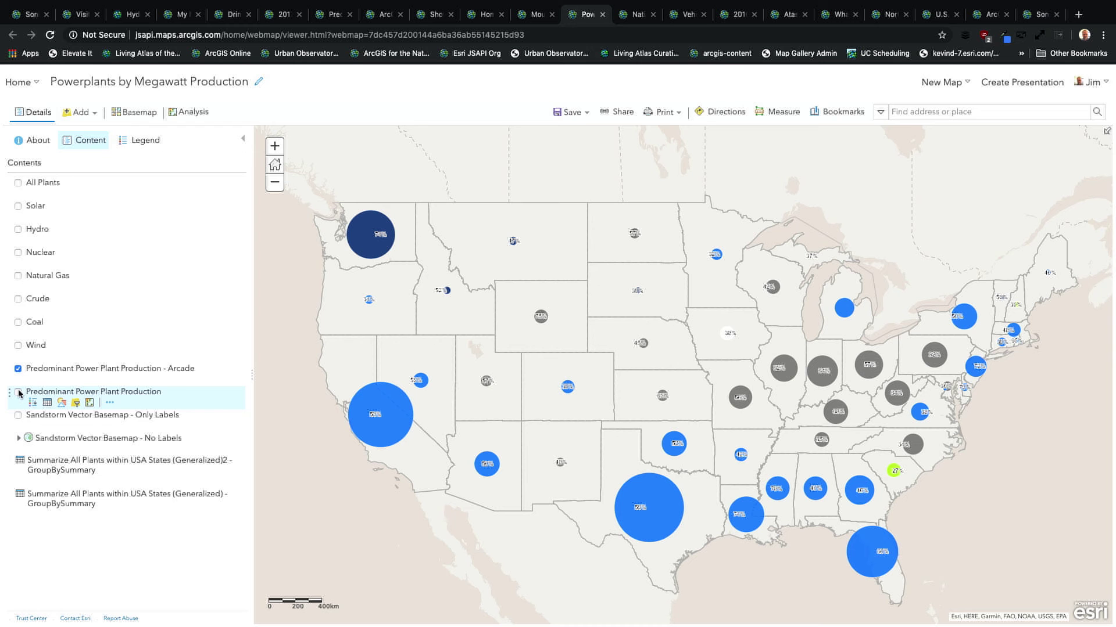
{"action": "left_click", "coordinate": [18, 392]}
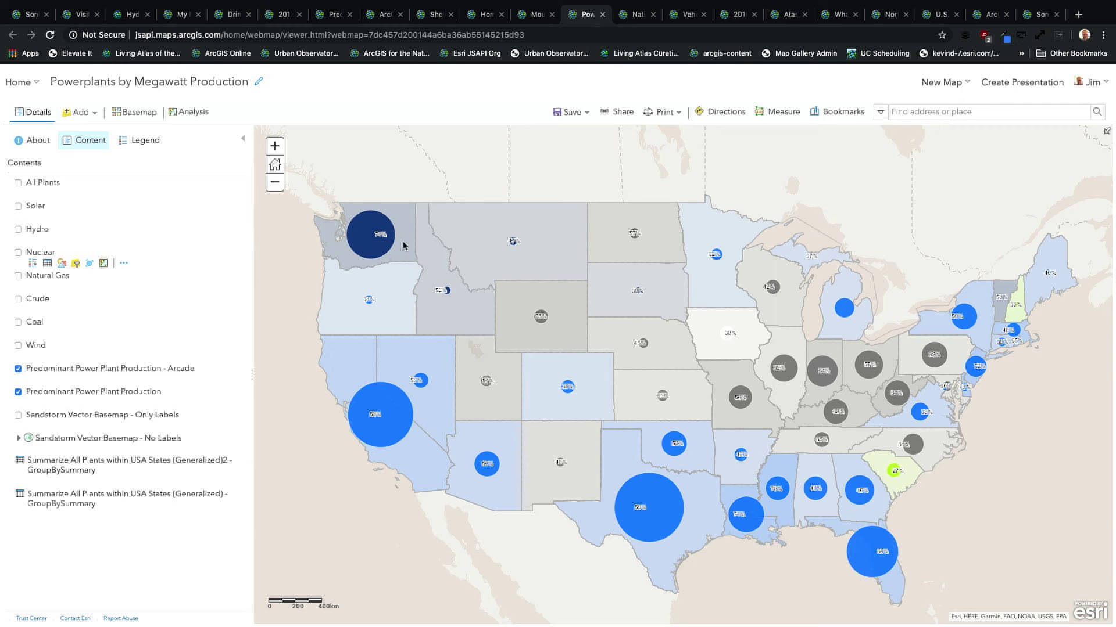
Inspect the chart of megawatts produced by plant type for Washington, Texas and Missouri, and close the pop-up.
{"action": "left_click", "coordinate": [371, 238]}
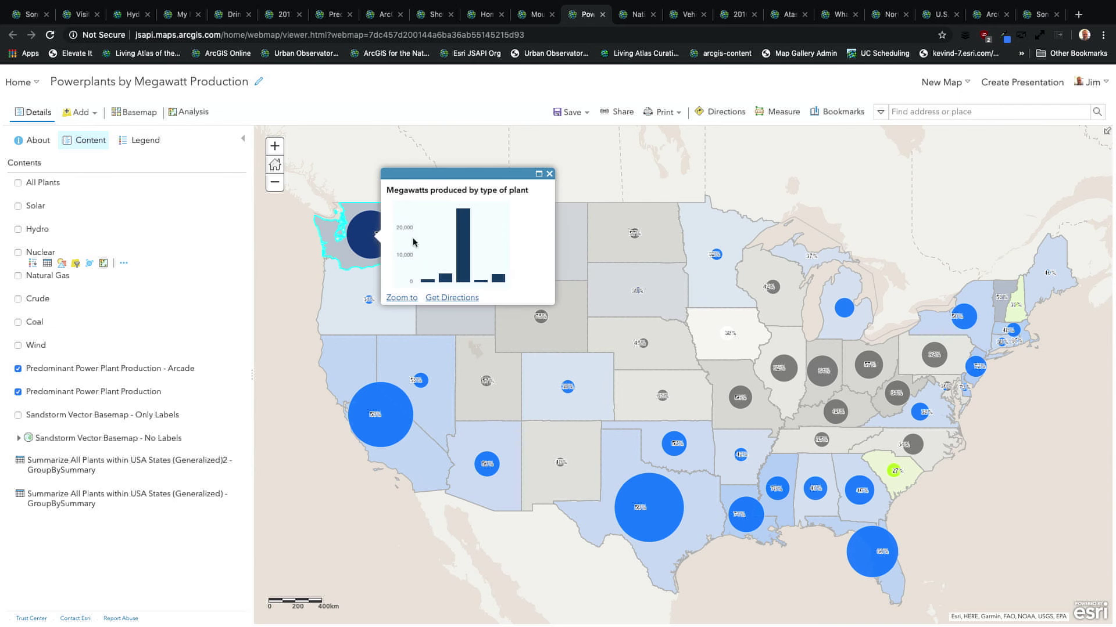
{"action": "mouse_move", "coordinate": [463, 227]}
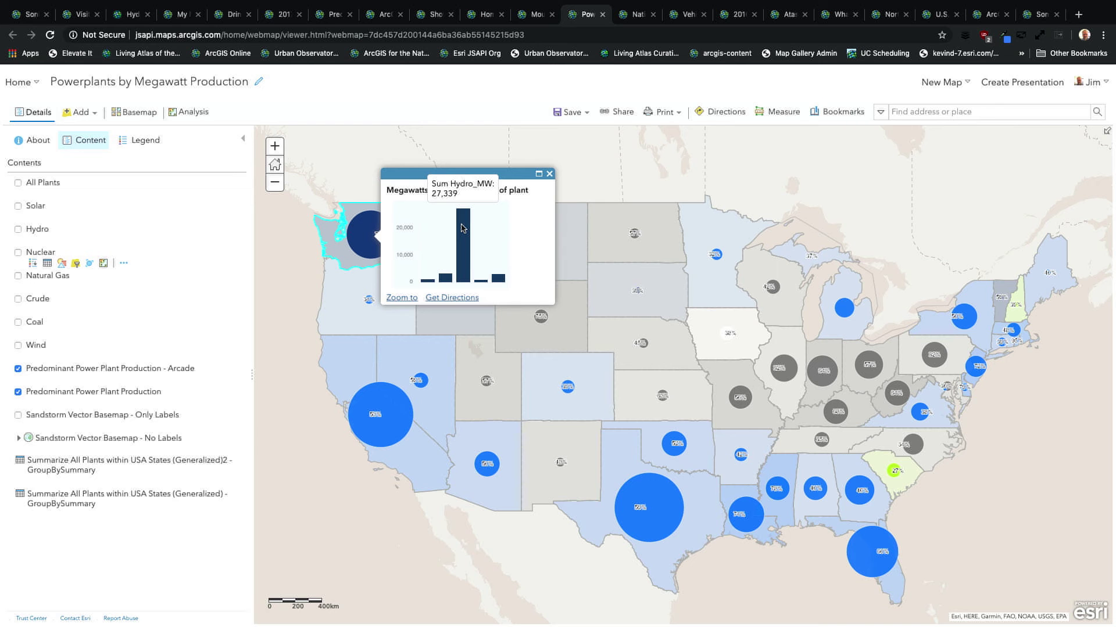
{"action": "left_click", "coordinate": [669, 517]}
{"action": "mouse_move", "coordinate": [741, 516]}
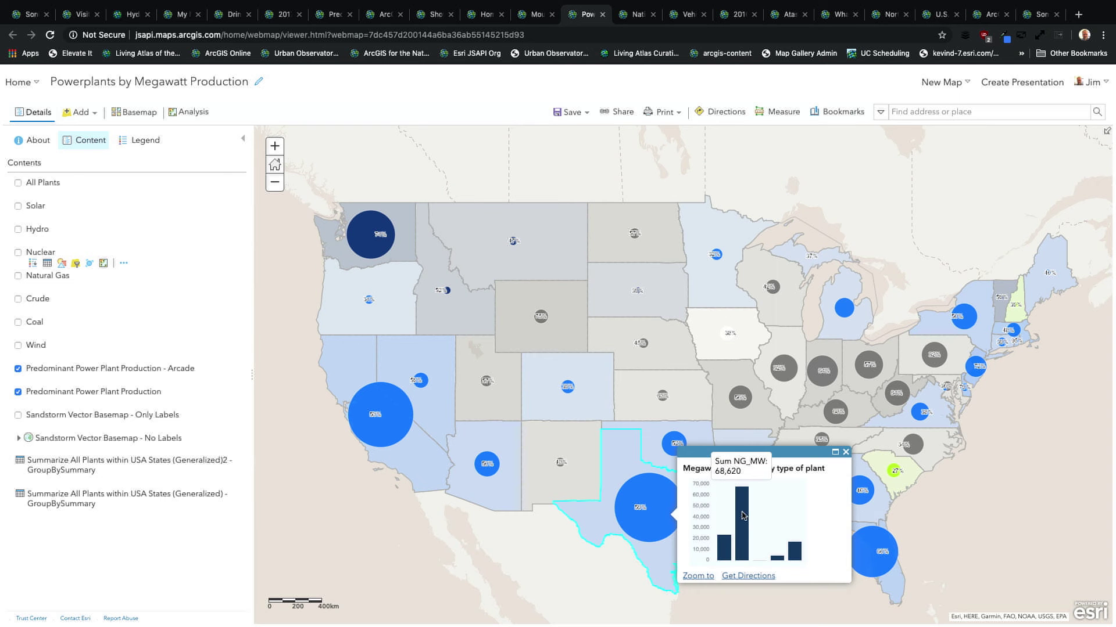
{"action": "left_click", "coordinate": [760, 407]}
{"action": "mouse_move", "coordinate": [812, 399]}
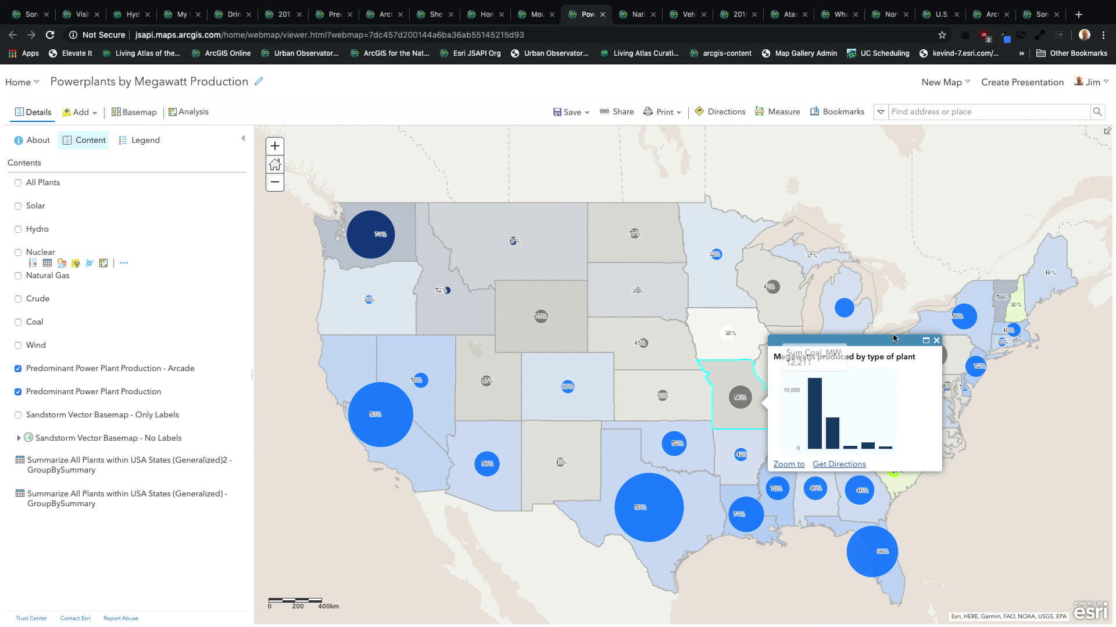
{"action": "left_click", "coordinate": [936, 340]}
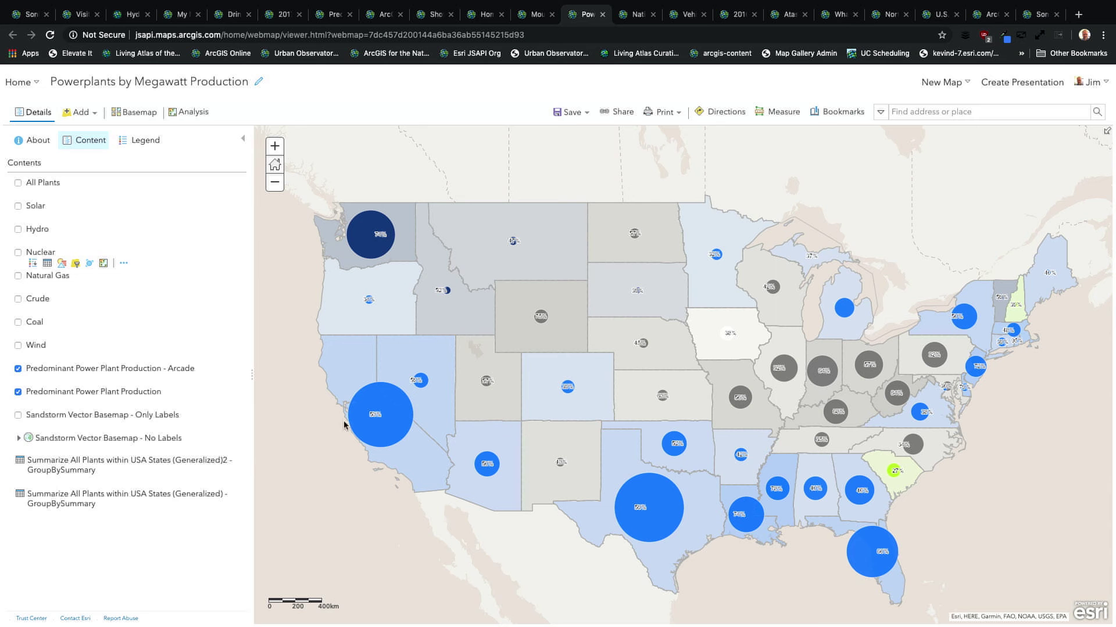
Expand the legends of the Predominant Power Plant Production layer and its Arcade version.
{"action": "left_click", "coordinate": [109, 393]}
{"action": "left_click", "coordinate": [102, 370]}
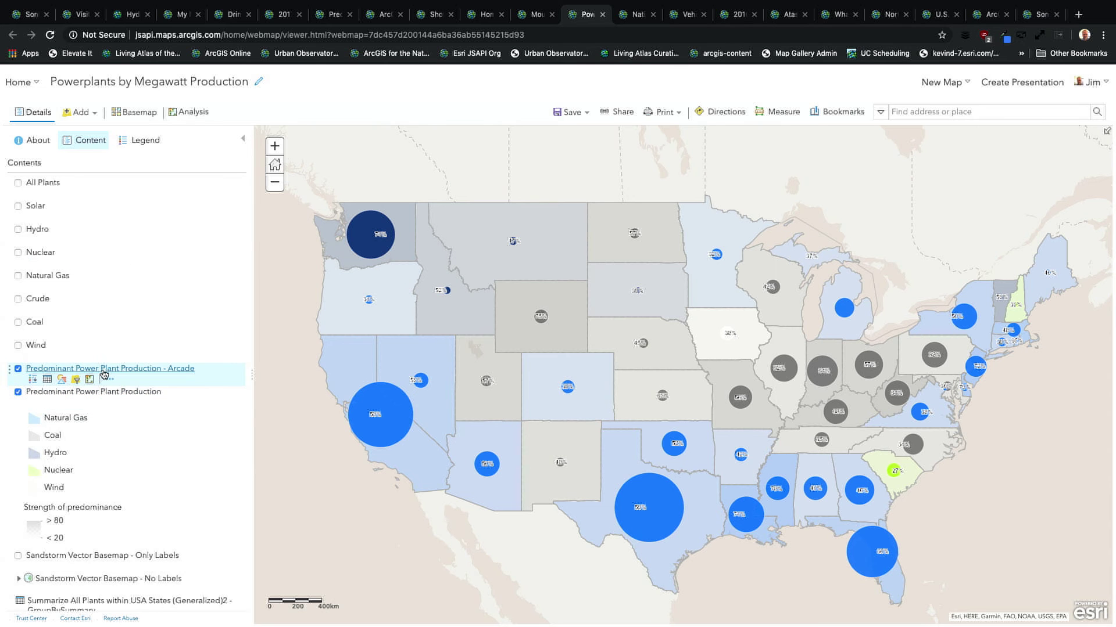
Switch to the Nationwide Customer Sales map and check the map's warning notice.
{"action": "mouse_move", "coordinate": [602, 9]}
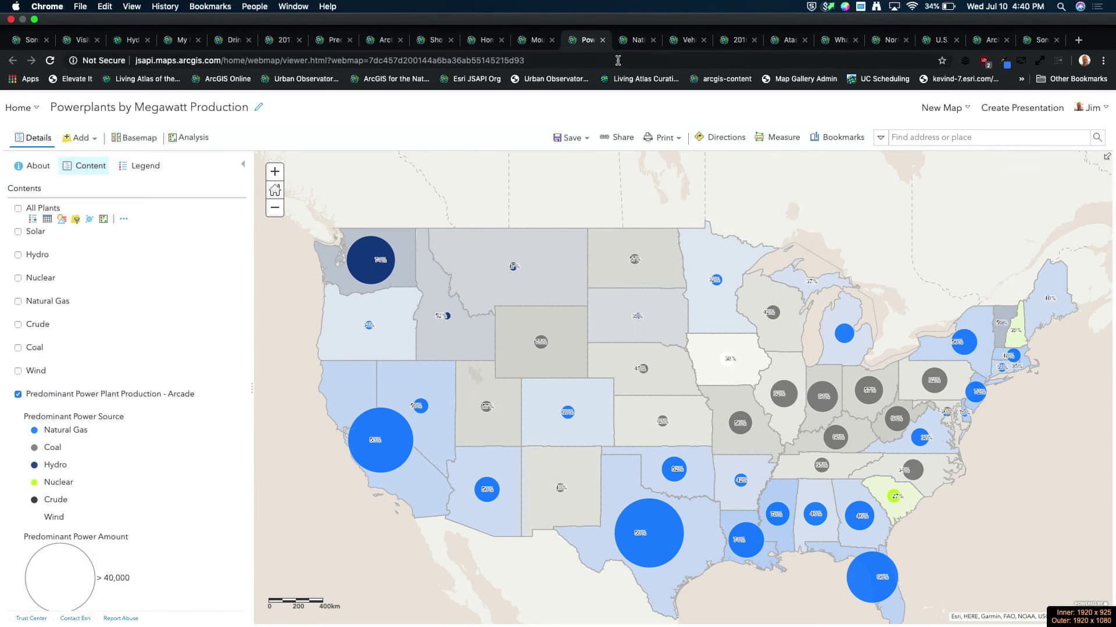
{"action": "left_click", "coordinate": [633, 41]}
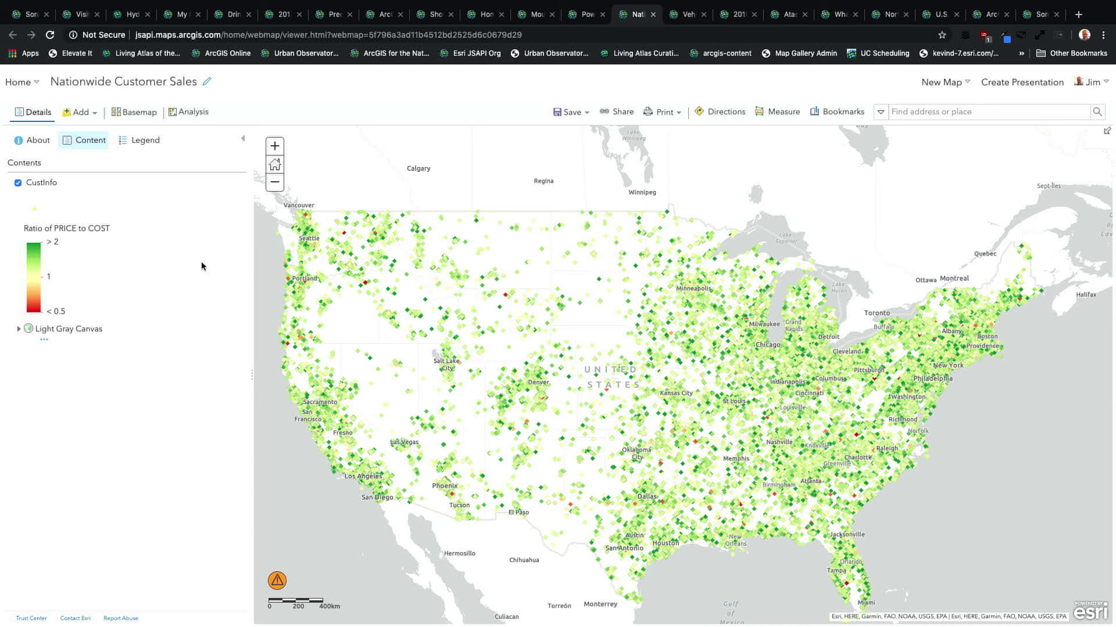
{"action": "left_click", "coordinate": [278, 585]}
Start a filter on the CustInfo layer with PAYMETHOD as the field to match.
{"action": "mouse_move", "coordinate": [75, 198]}
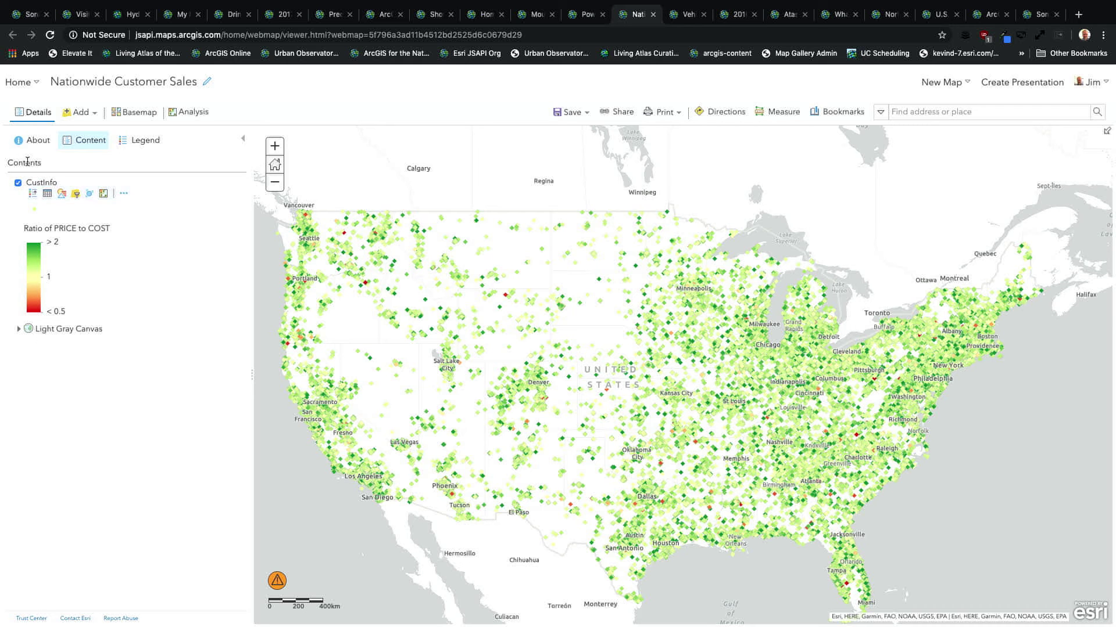
{"action": "left_click", "coordinate": [75, 194]}
{"action": "left_click", "coordinate": [468, 312]}
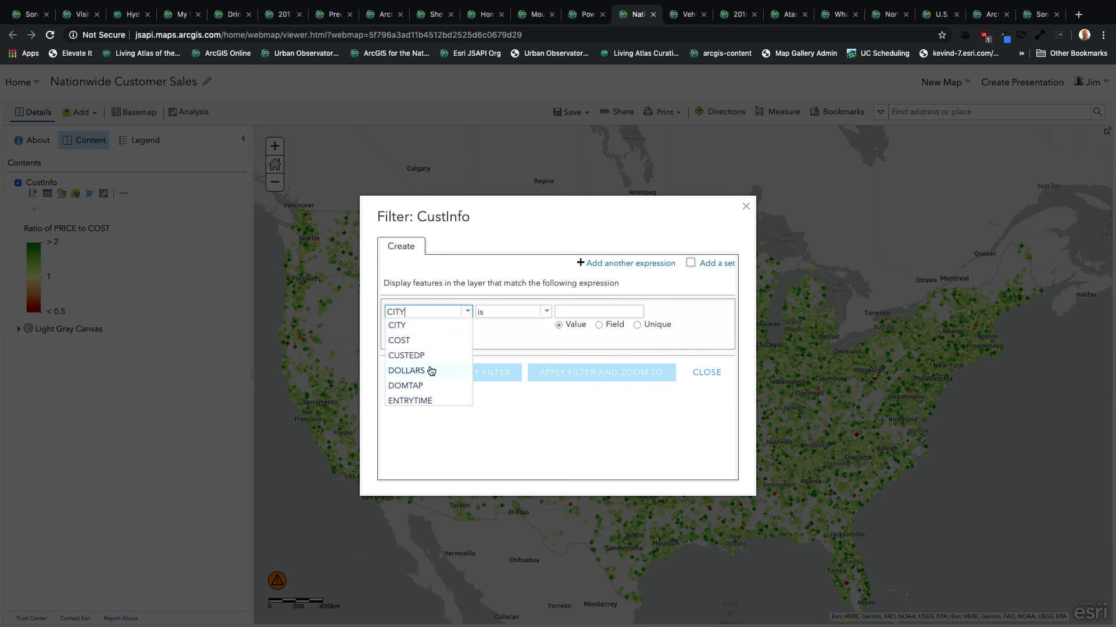
{"action": "scroll", "coordinate": [428, 356], "scroll_direction": "down", "scroll_amount": 2}
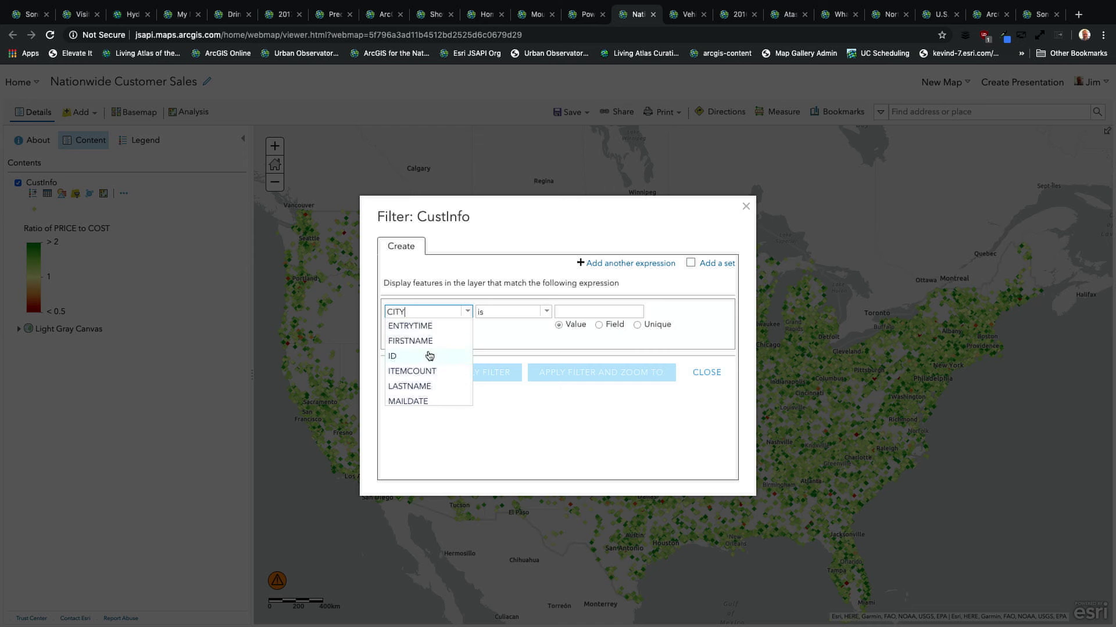
{"action": "scroll", "coordinate": [429, 356], "scroll_direction": "down", "scroll_amount": 2}
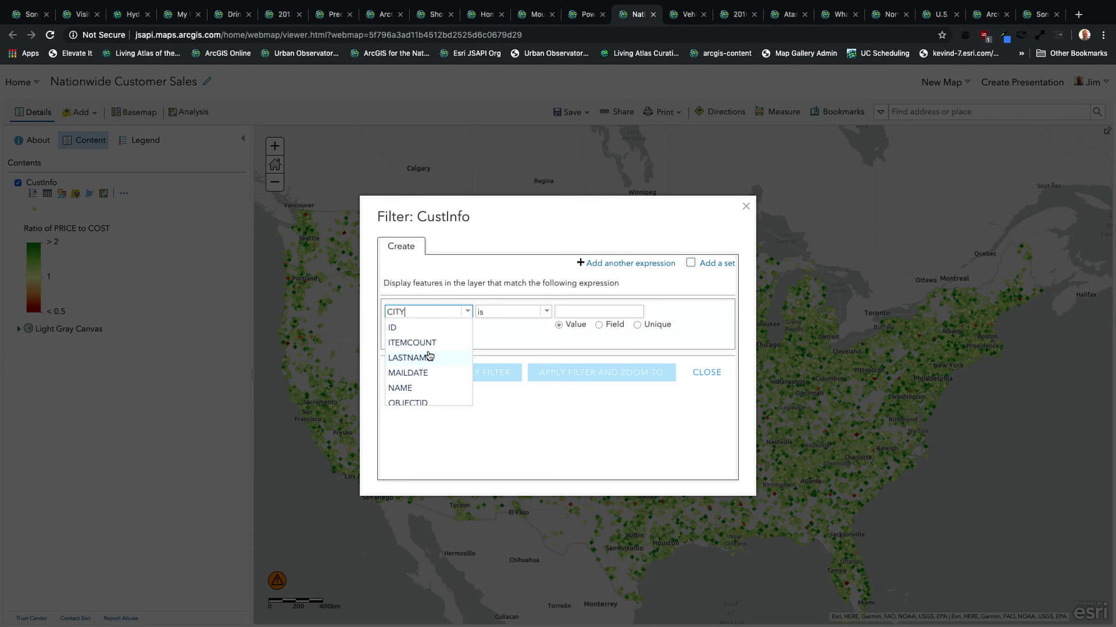
{"action": "scroll", "coordinate": [429, 356], "scroll_direction": "down", "scroll_amount": 3}
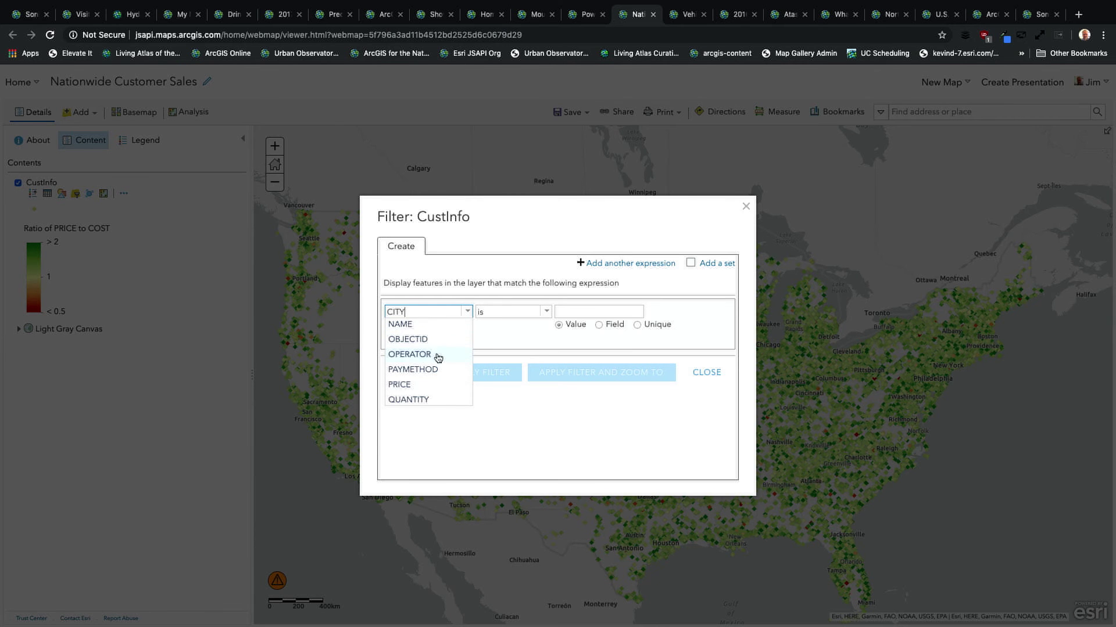
{"action": "scroll", "coordinate": [432, 374], "scroll_direction": "down", "scroll_amount": 2}
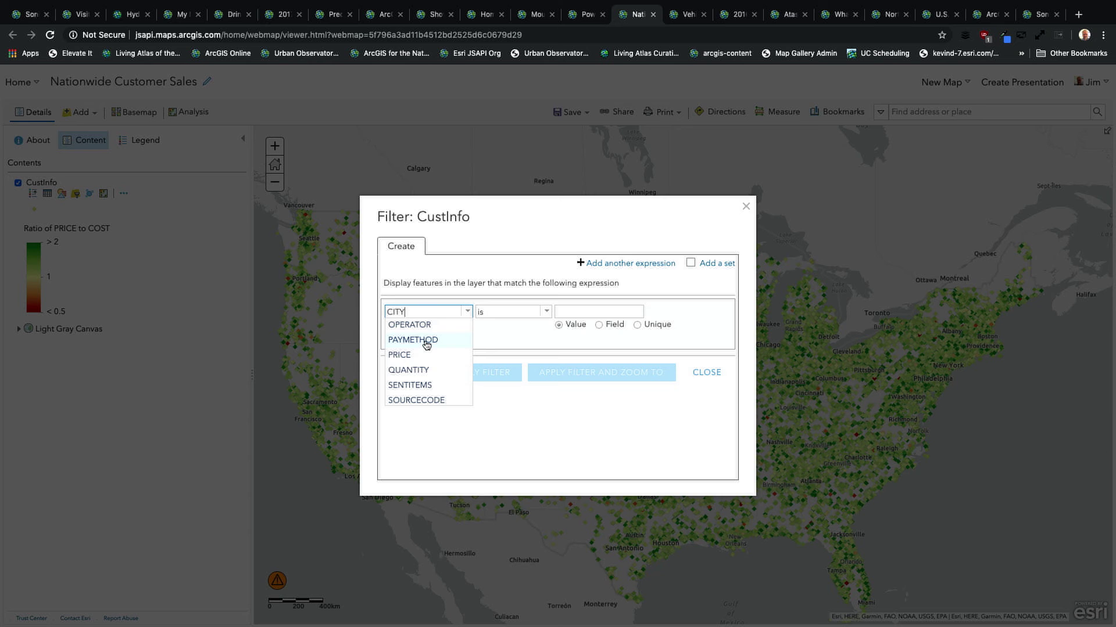
{"action": "left_click", "coordinate": [427, 345]}
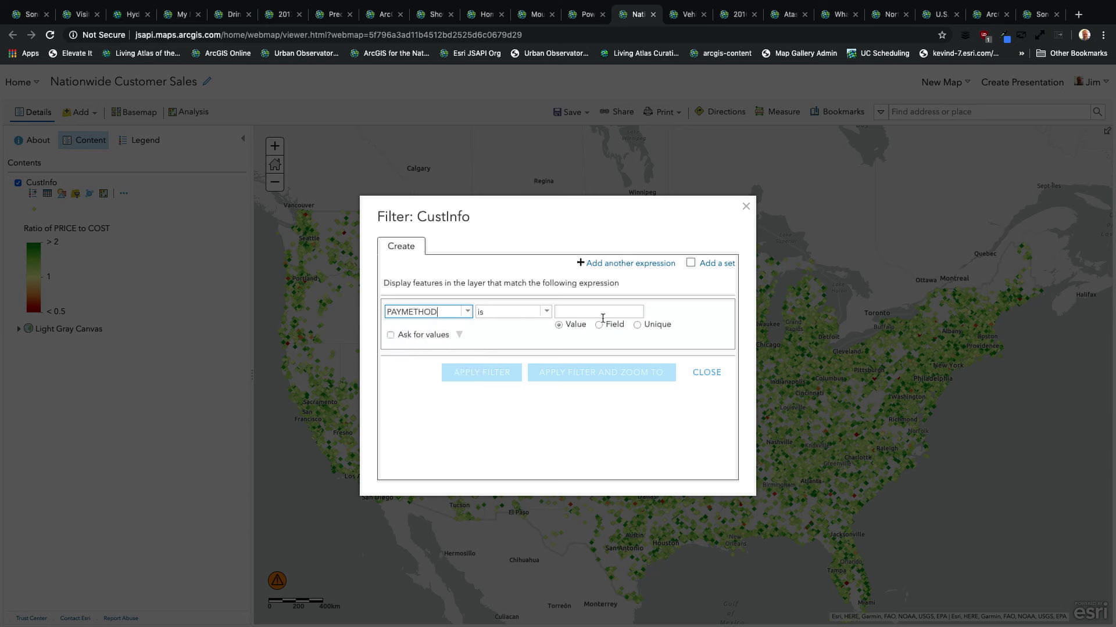
Set the PAYMETHOD expression to the unique value DI and apply the filter to the CustInfo layer.
{"action": "left_click", "coordinate": [638, 324]}
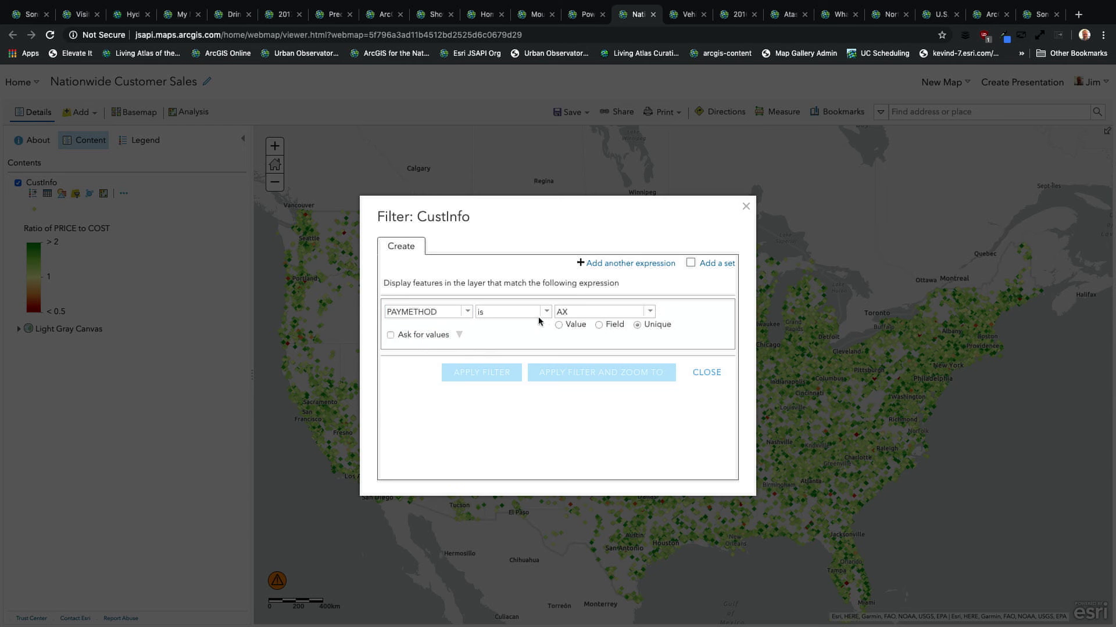
{"action": "left_click", "coordinate": [650, 312]}
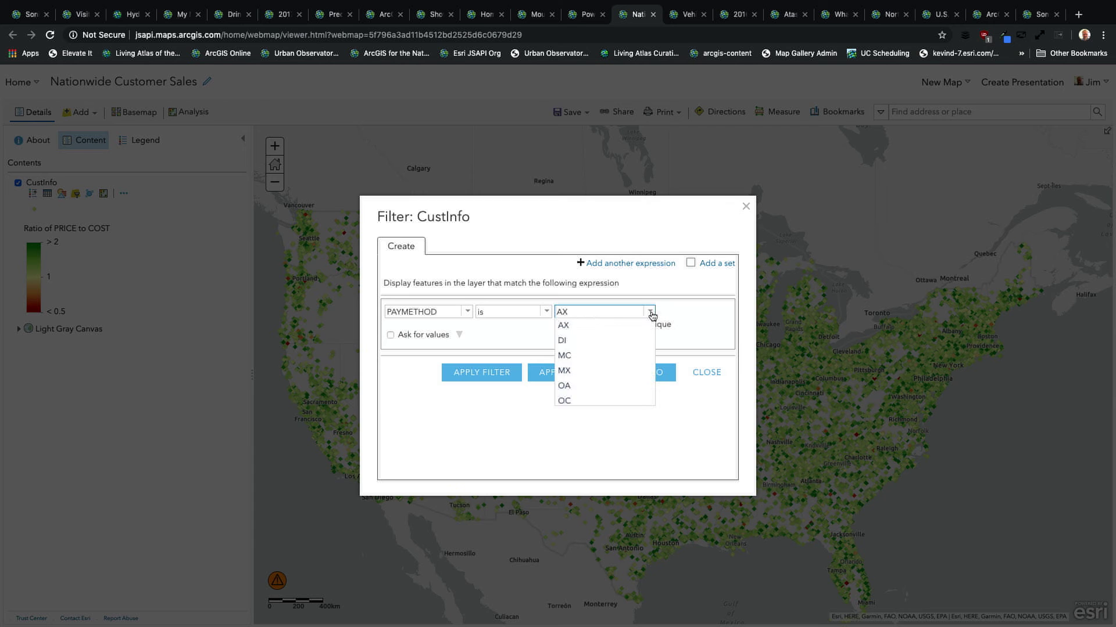
{"action": "left_click", "coordinate": [603, 327]}
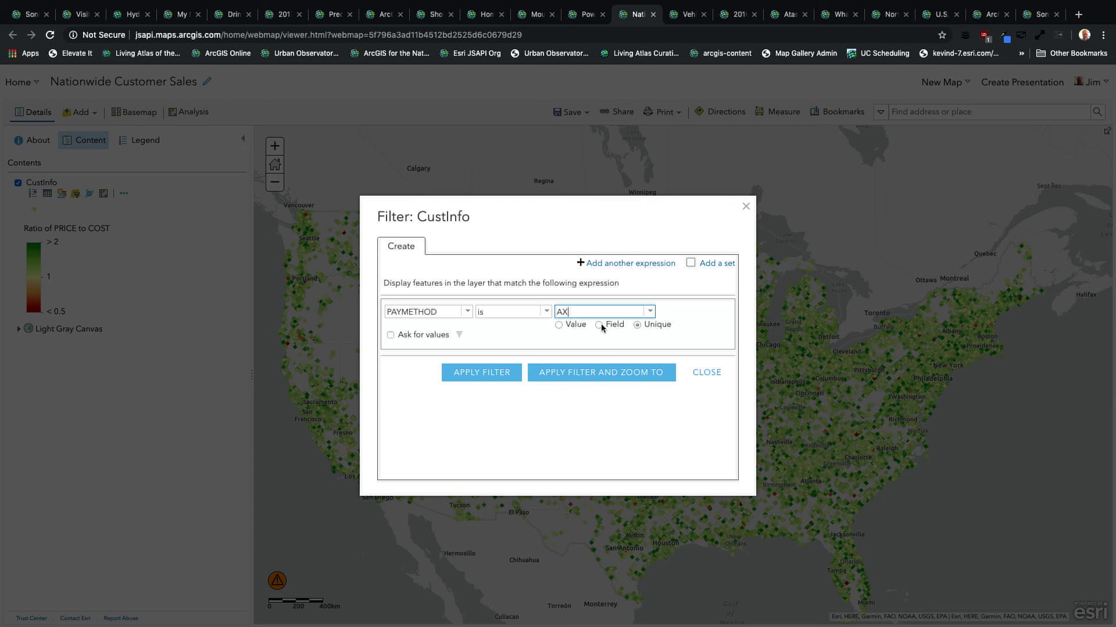
{"action": "left_click", "coordinate": [650, 313]}
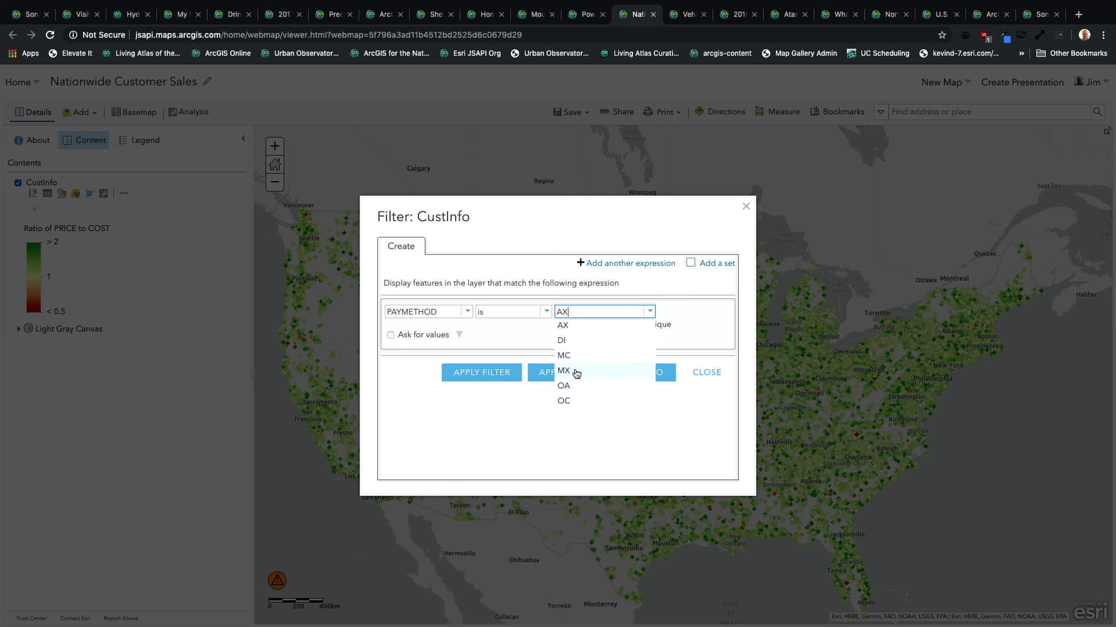
{"action": "left_click", "coordinate": [574, 343]}
{"action": "left_click", "coordinate": [477, 373]}
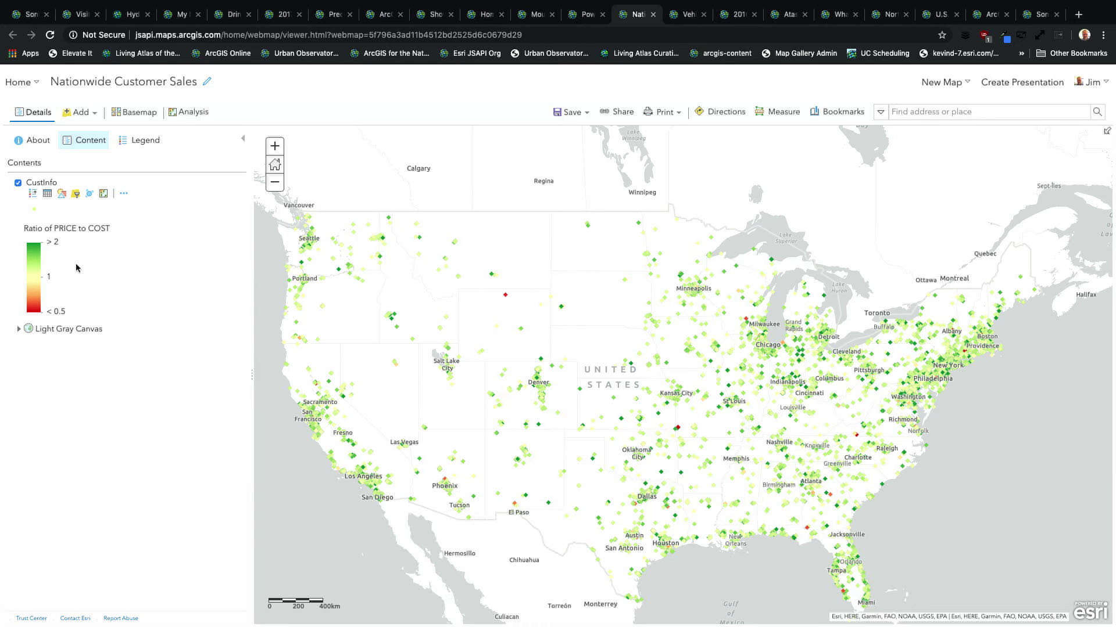
Edit the CustInfo filter and add a second expression based on the PRICE field.
{"action": "left_click", "coordinate": [75, 198]}
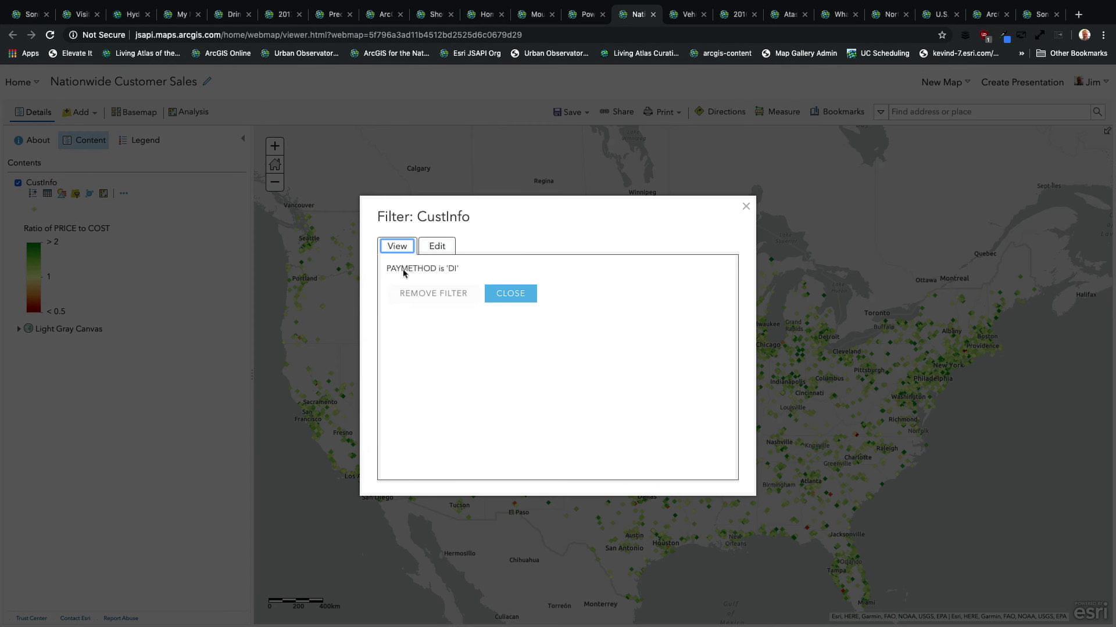
{"action": "left_click", "coordinate": [447, 247]}
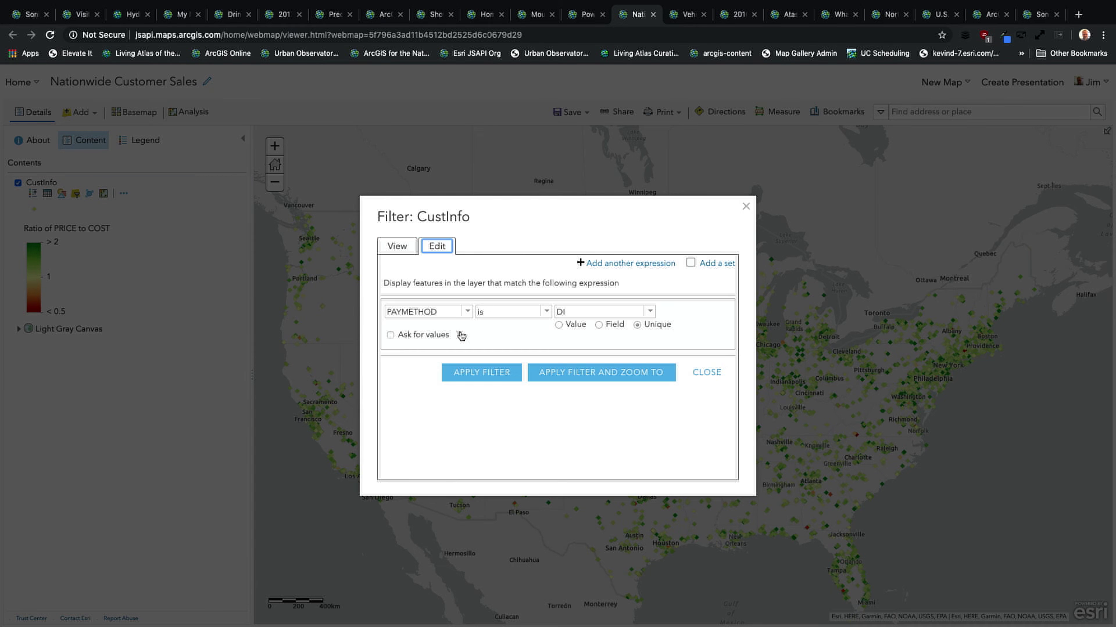
{"action": "left_click", "coordinate": [627, 267]}
{"action": "left_click", "coordinate": [467, 366]}
{"action": "scroll", "coordinate": [437, 411], "scroll_direction": "down", "scroll_amount": 5}
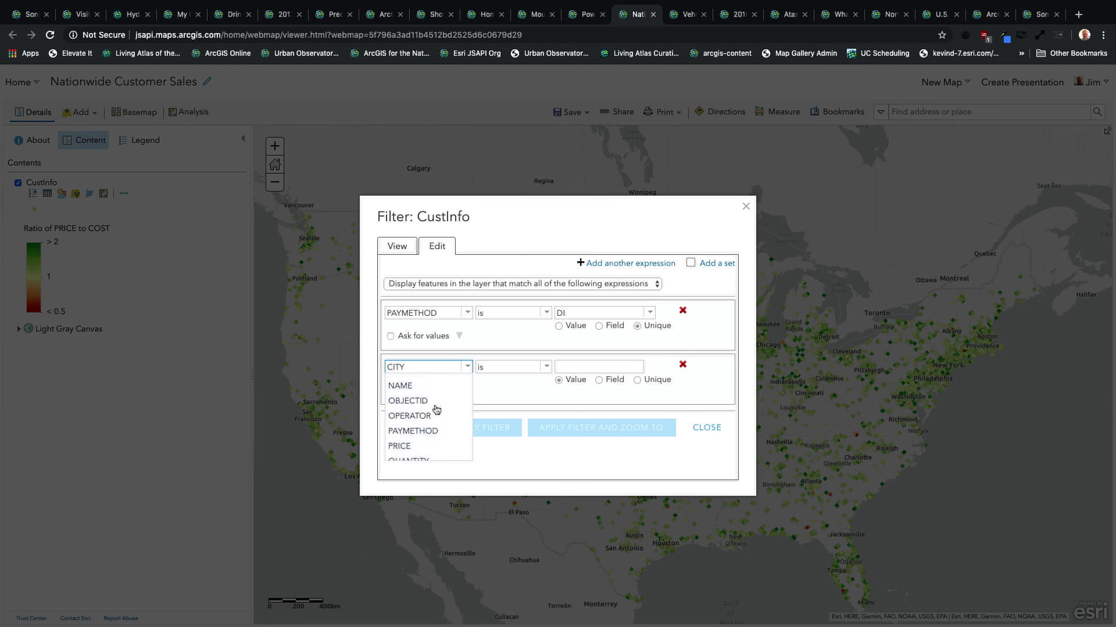
{"action": "scroll", "coordinate": [437, 410], "scroll_direction": "up", "scroll_amount": 1}
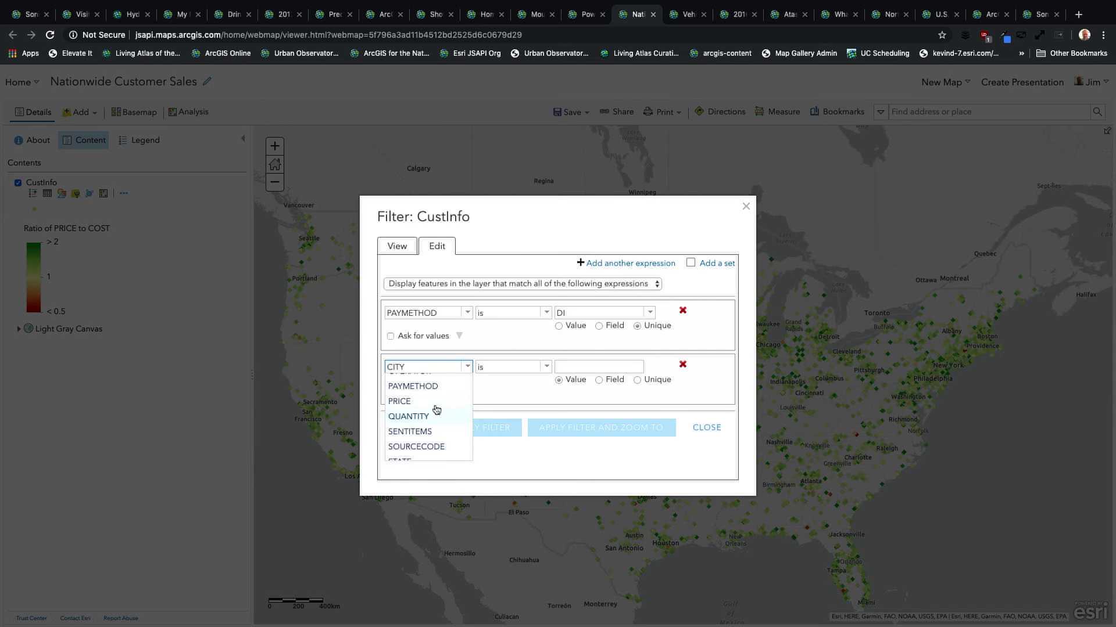
{"action": "left_click", "coordinate": [420, 399]}
Make the second expression match PRICE less than the COST field and apply the filter.
{"action": "left_click", "coordinate": [546, 367]}
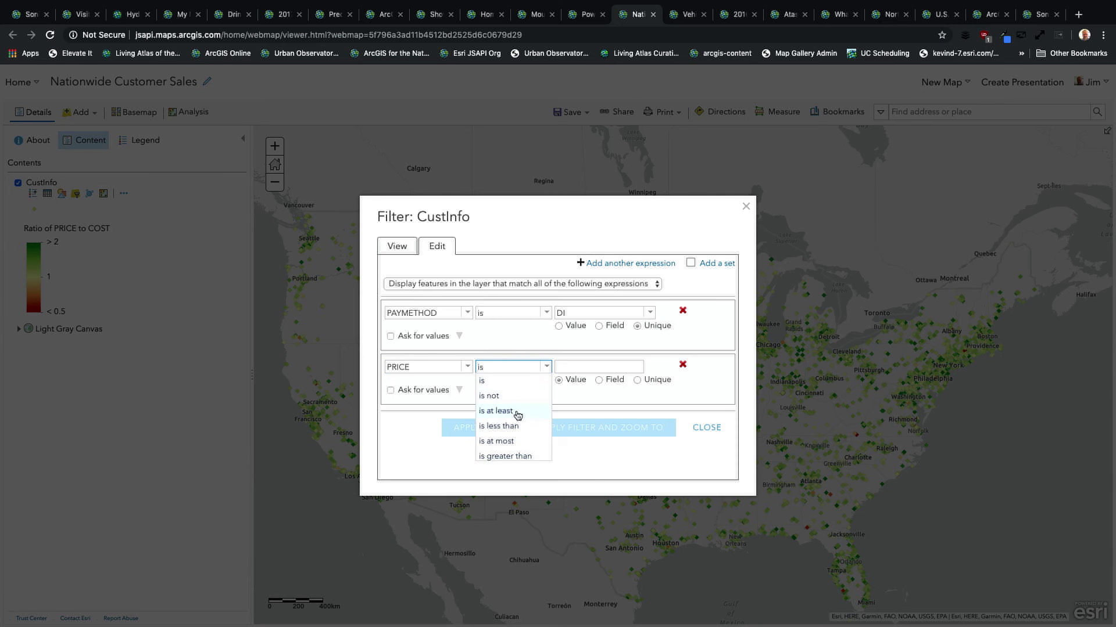
{"action": "left_click", "coordinate": [517, 432]}
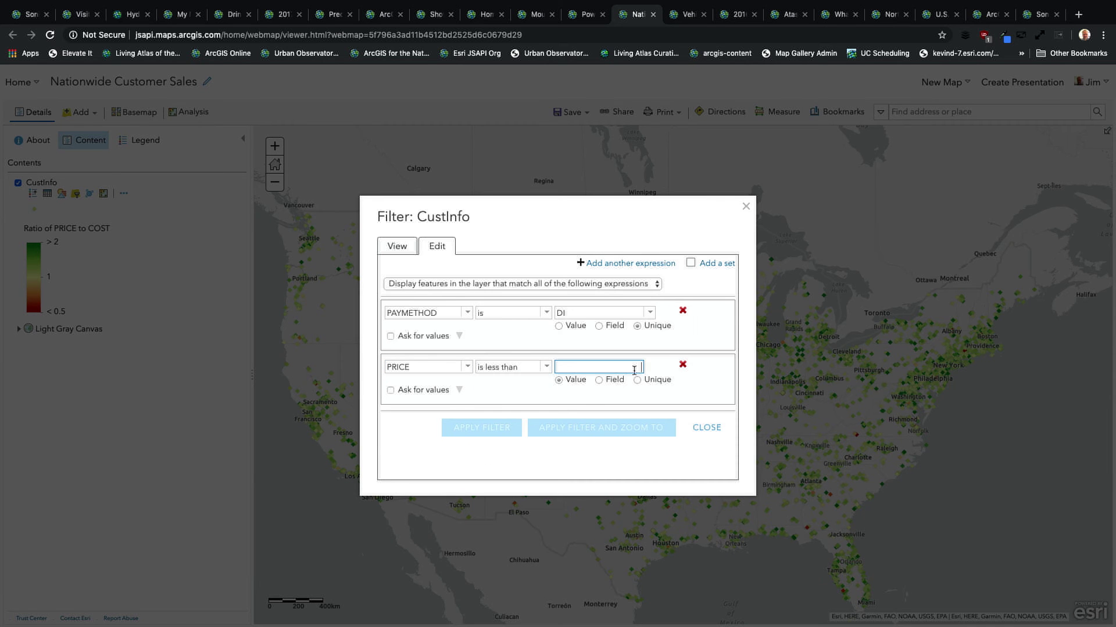
{"action": "left_click", "coordinate": [599, 380]}
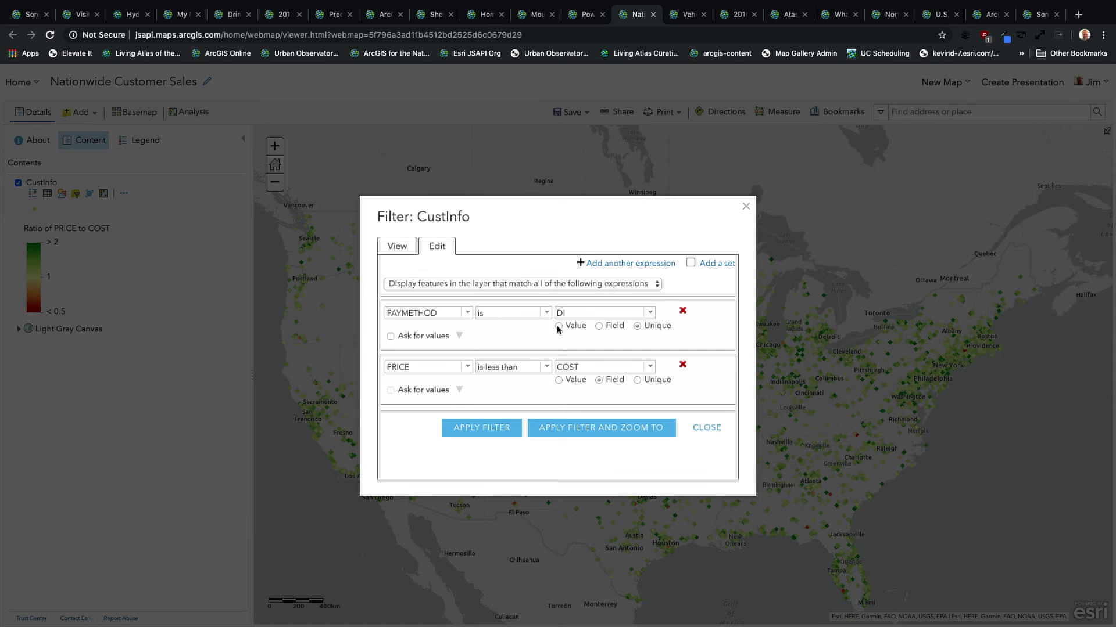
{"action": "left_click", "coordinate": [479, 427]}
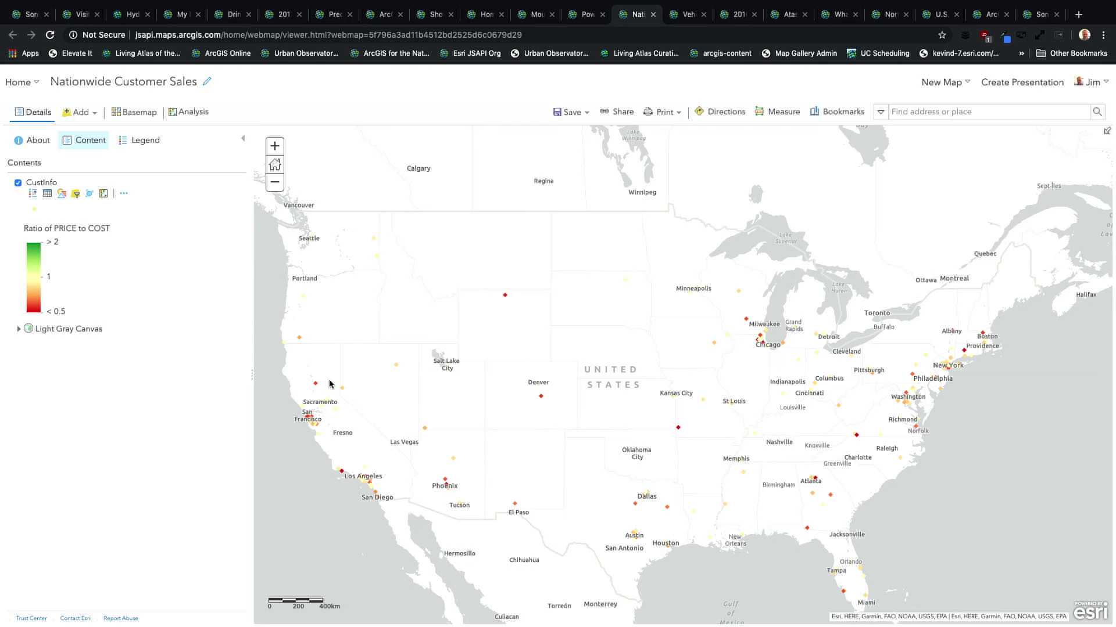
{"action": "left_click", "coordinate": [124, 193]}
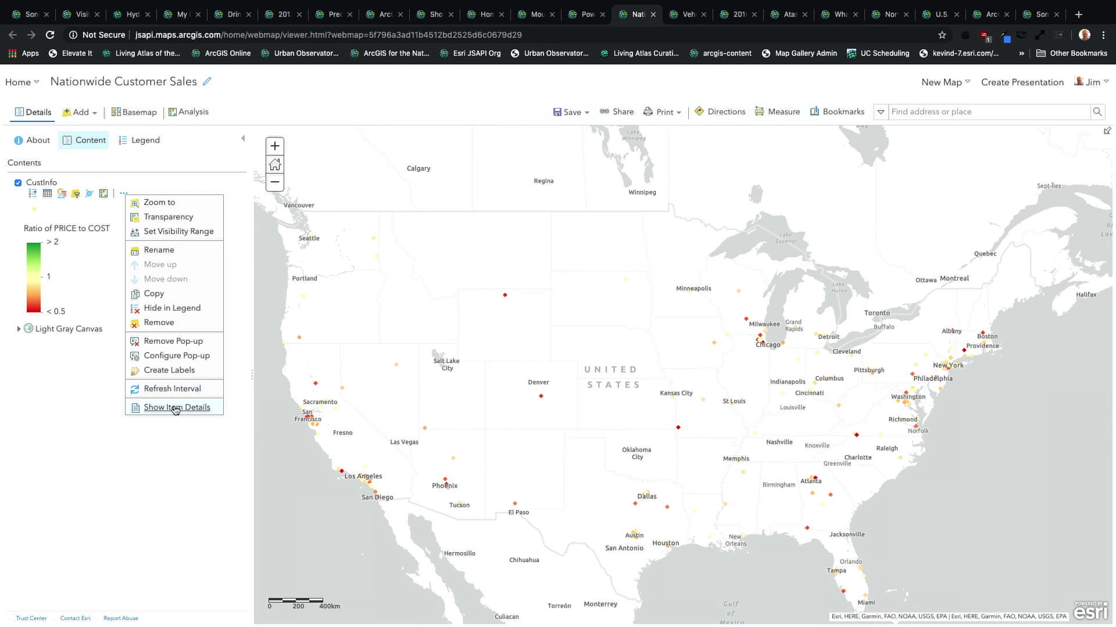
{"action": "left_click", "coordinate": [95, 416]}
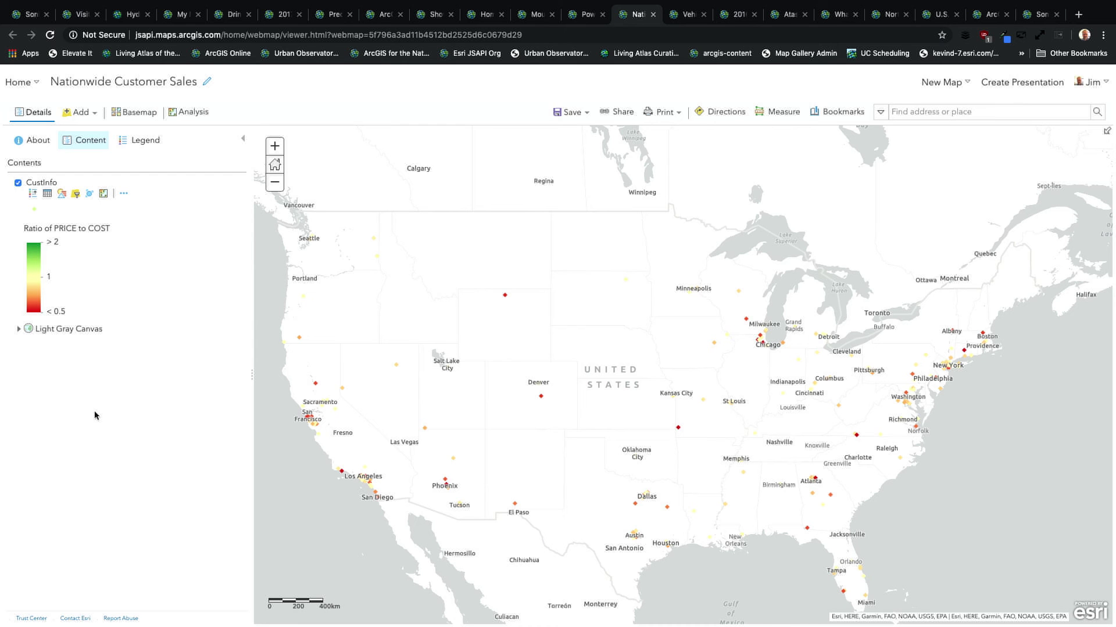
Switch to the Vehicle Collisions map.
{"action": "left_click", "coordinate": [679, 17]}
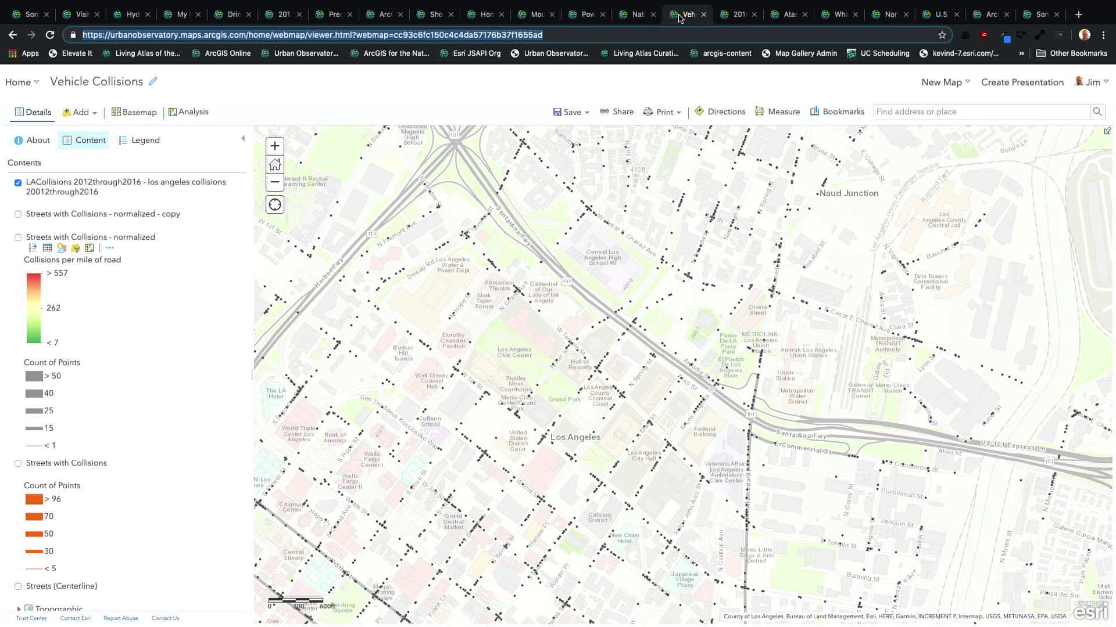
{"action": "key", "text": "ctrl+Left"}
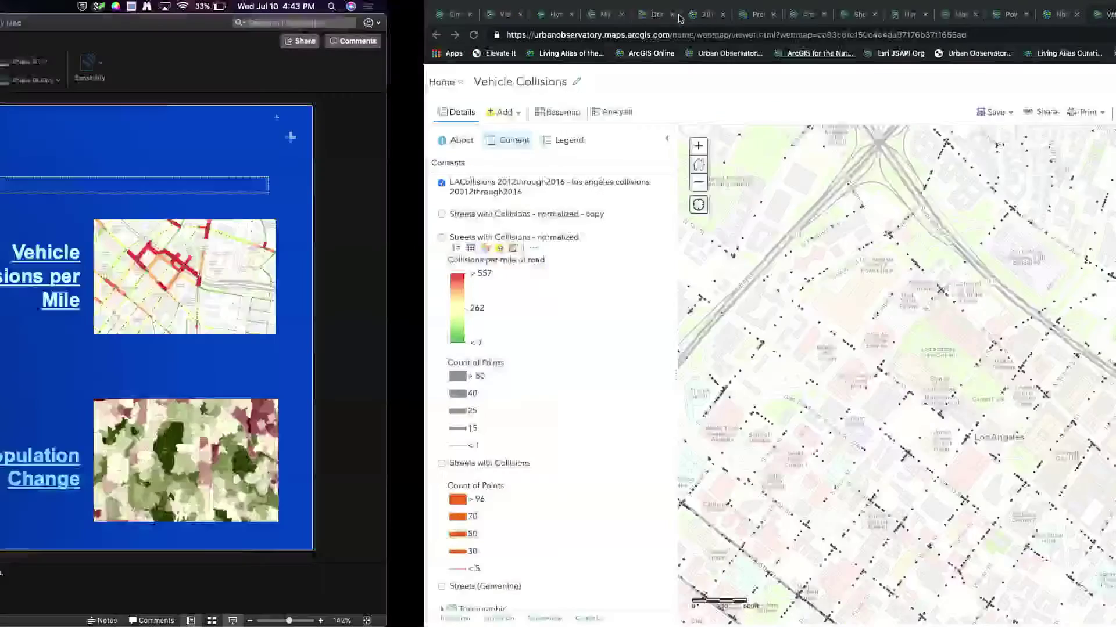
{"action": "key", "text": "ctrl+Right"}
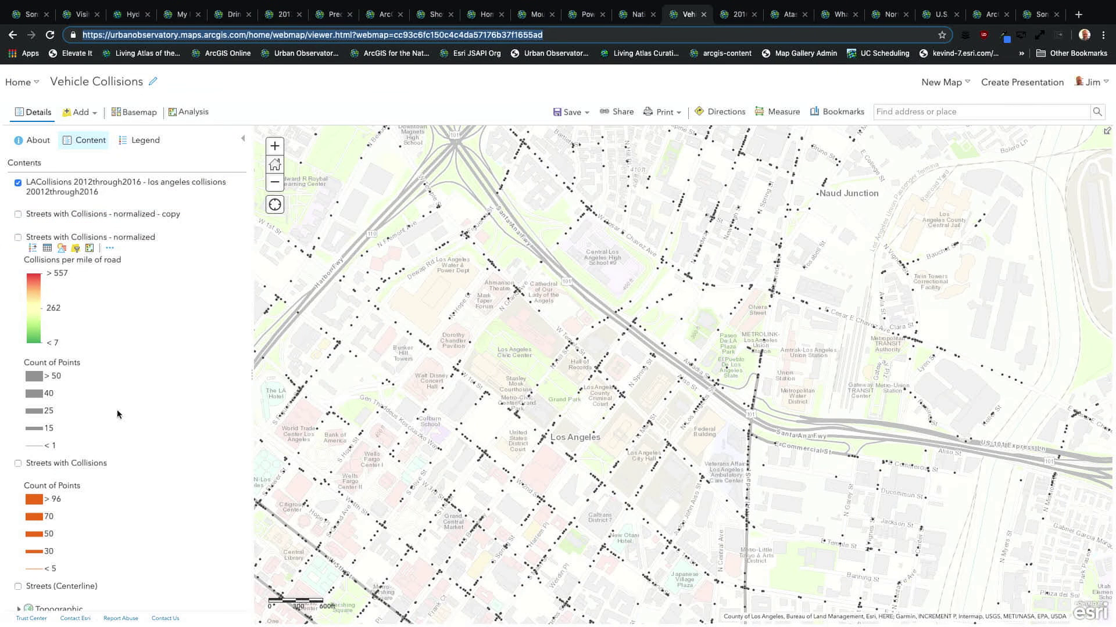
Review the collision and street layers, turning the Streets (Centerline) layer on and off to compare it with the collision points.
{"action": "scroll", "coordinate": [48, 468], "scroll_direction": "down", "scroll_amount": 1}
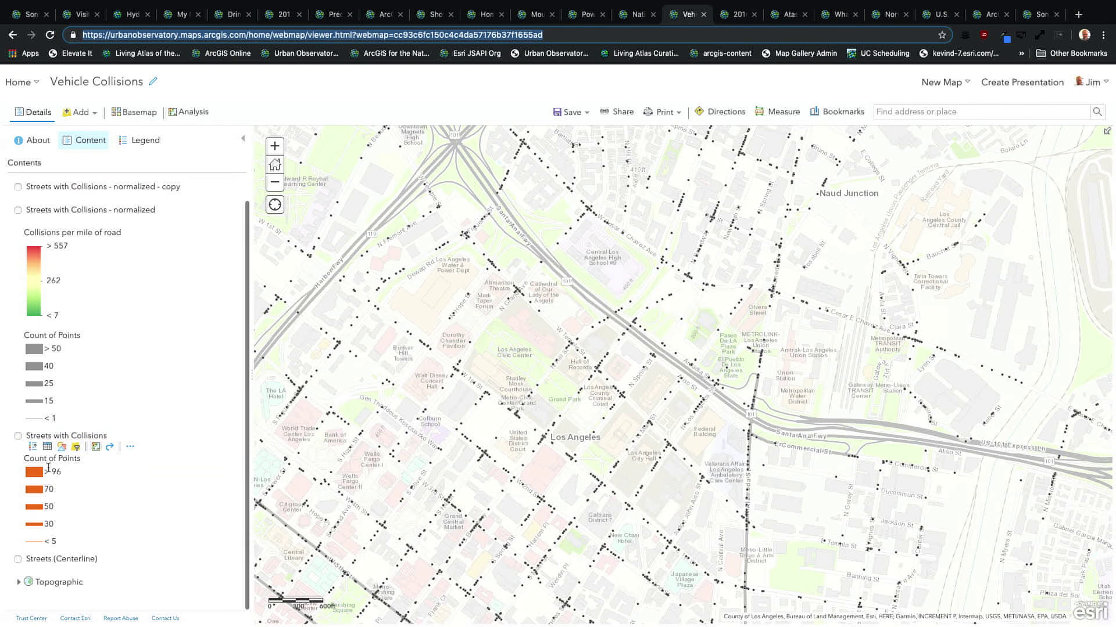
{"action": "left_click", "coordinate": [18, 561]}
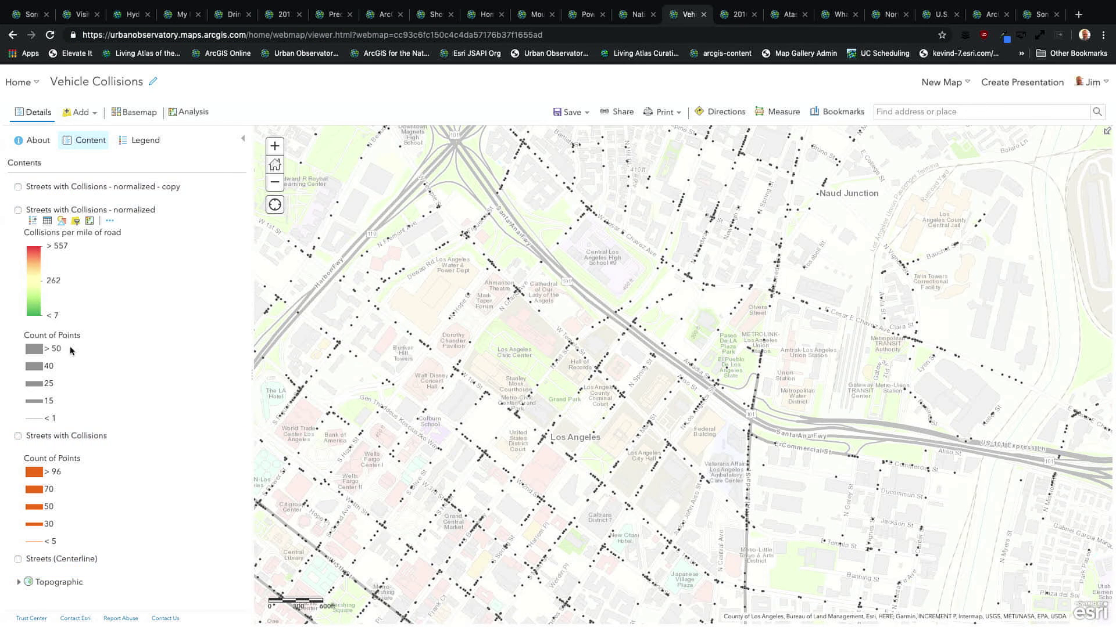
{"action": "scroll", "coordinate": [55, 273], "scroll_direction": "up", "scroll_amount": 1}
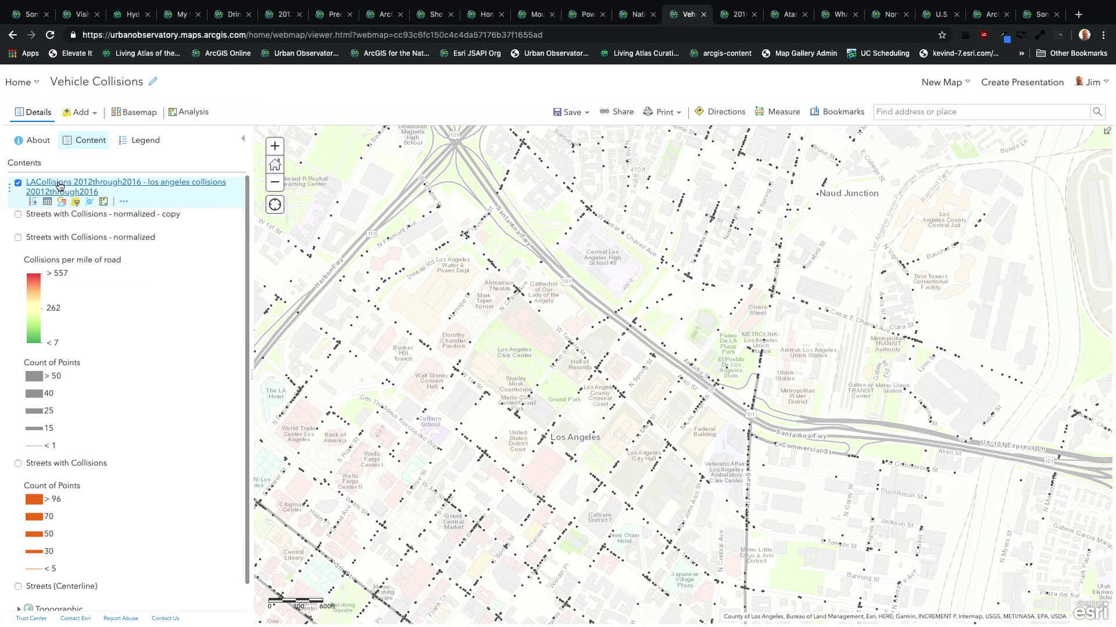
{"action": "scroll", "coordinate": [23, 441], "scroll_direction": "down", "scroll_amount": 1}
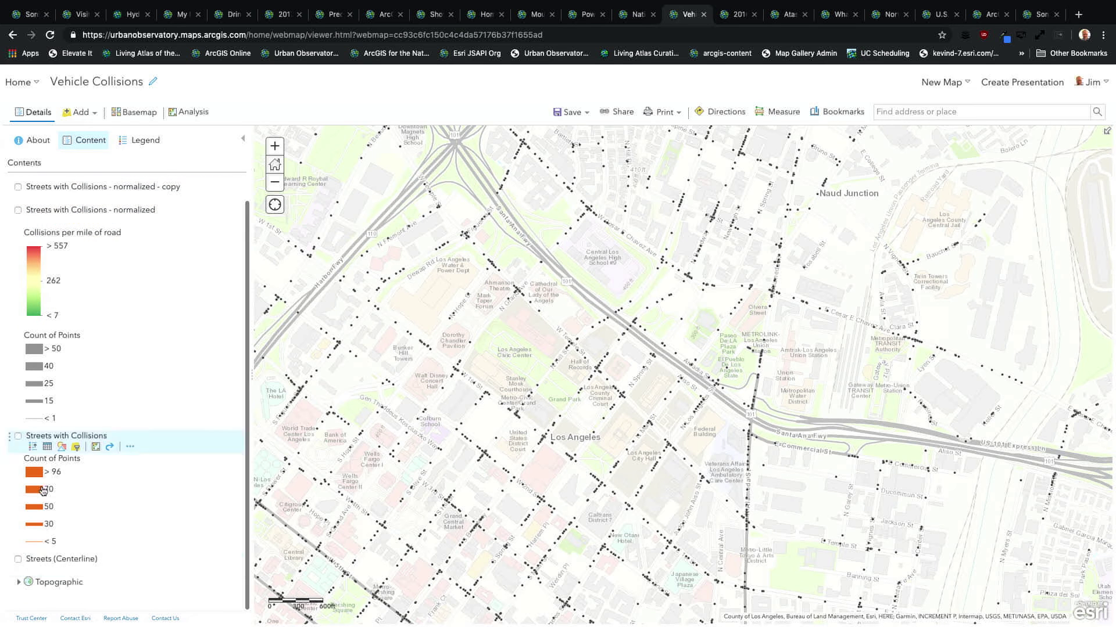
{"action": "left_click", "coordinate": [18, 561]}
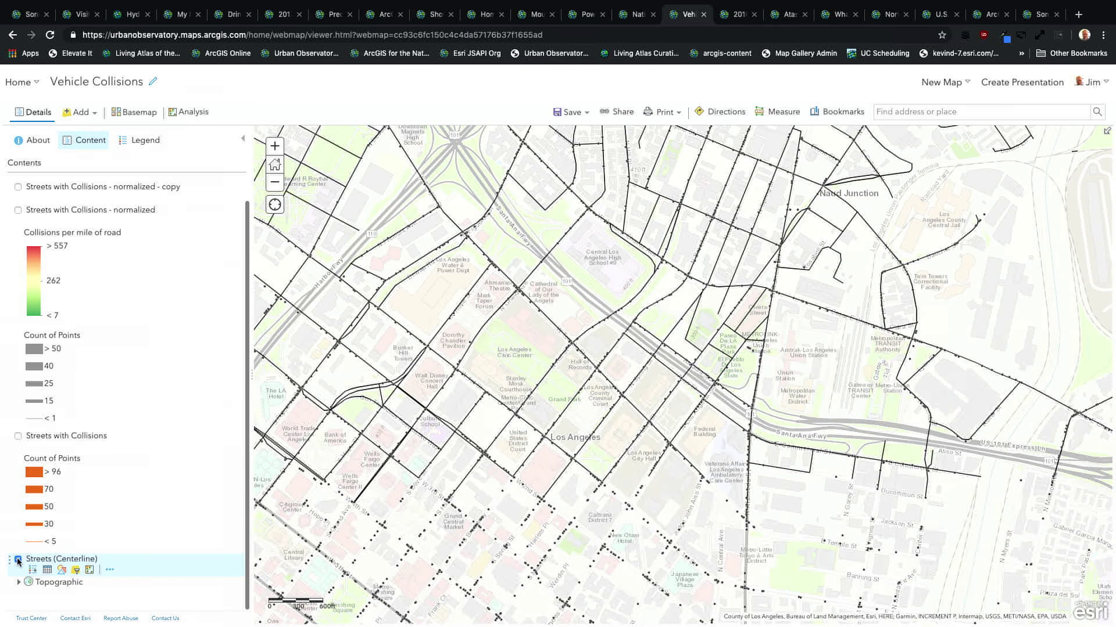
{"action": "left_click", "coordinate": [18, 560]}
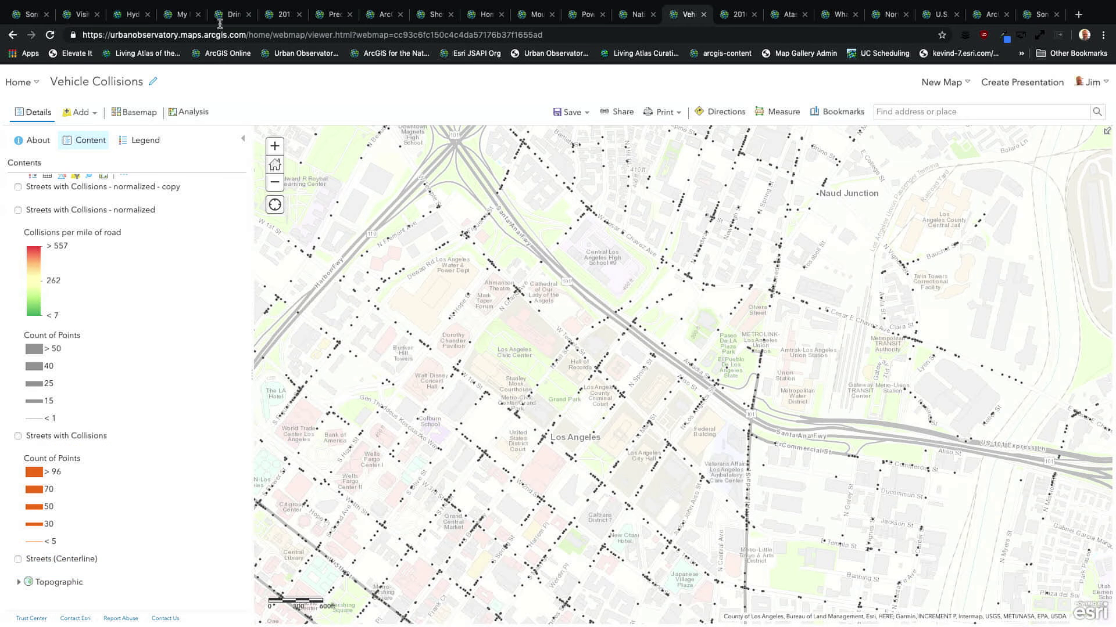
Look through the Use Proximity and Summarize Data analysis tools, and return to the map's layer contents.
{"action": "left_click", "coordinate": [193, 114]}
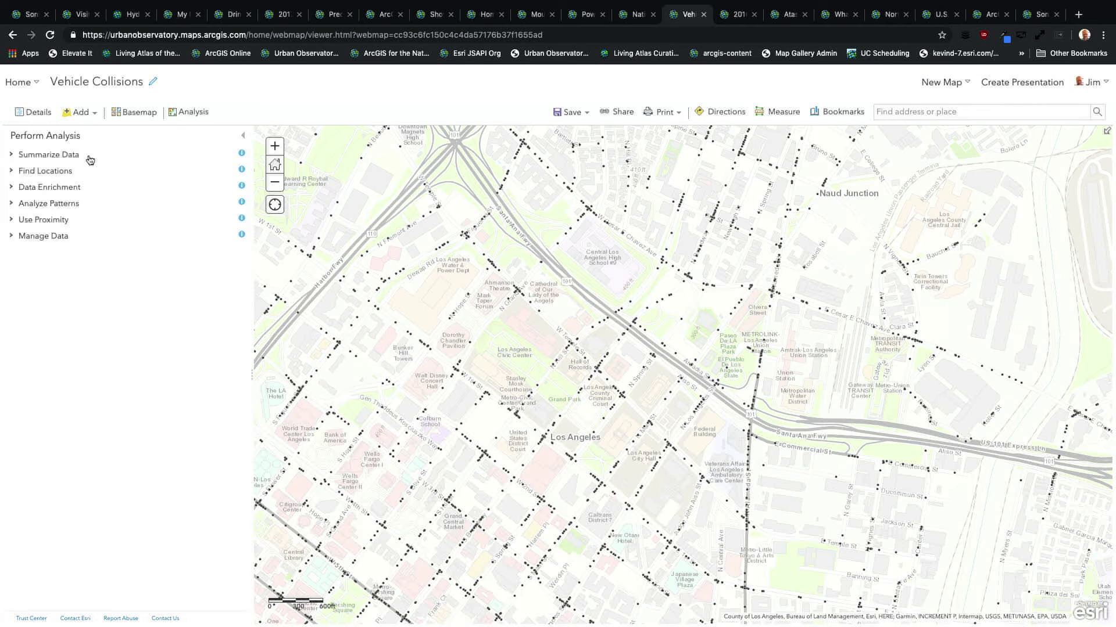
{"action": "left_click", "coordinate": [44, 223]}
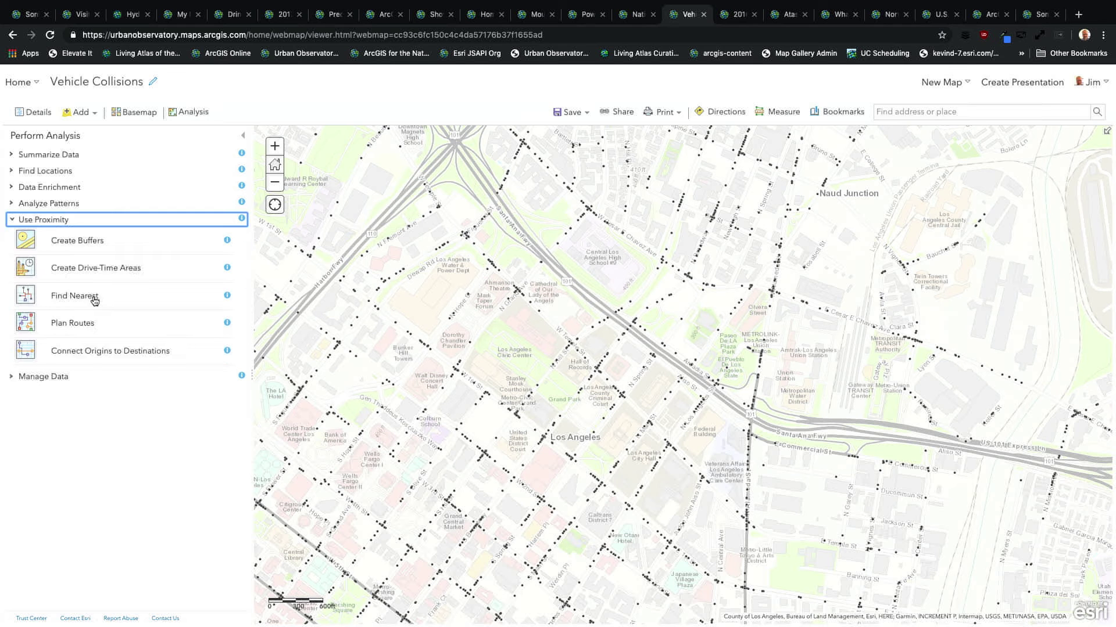
{"action": "left_click", "coordinate": [72, 155]}
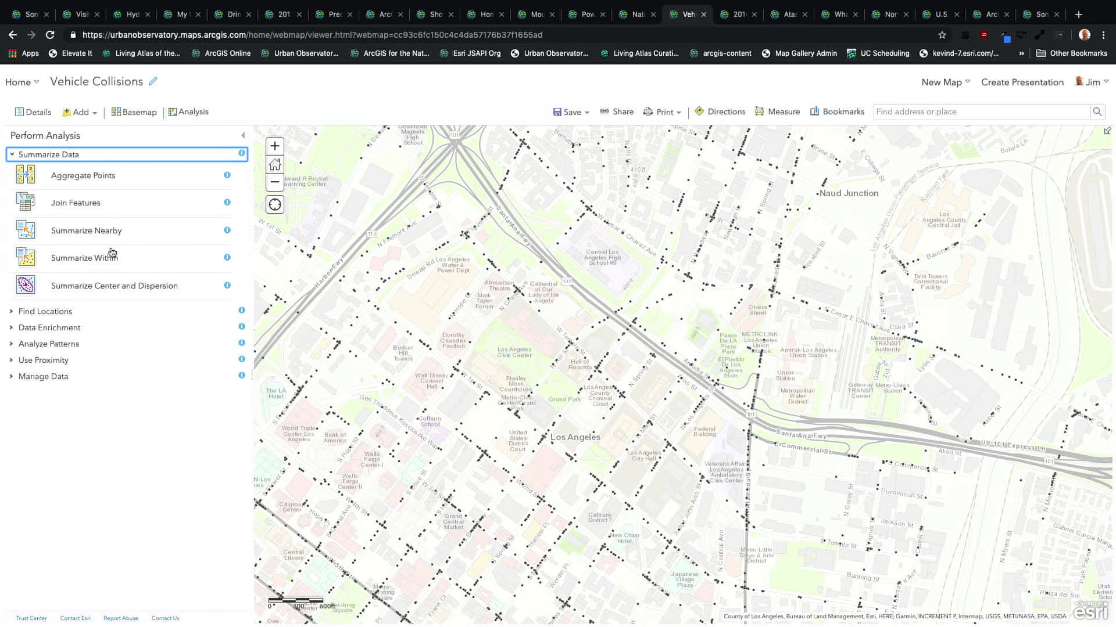
{"action": "left_click", "coordinate": [32, 113]}
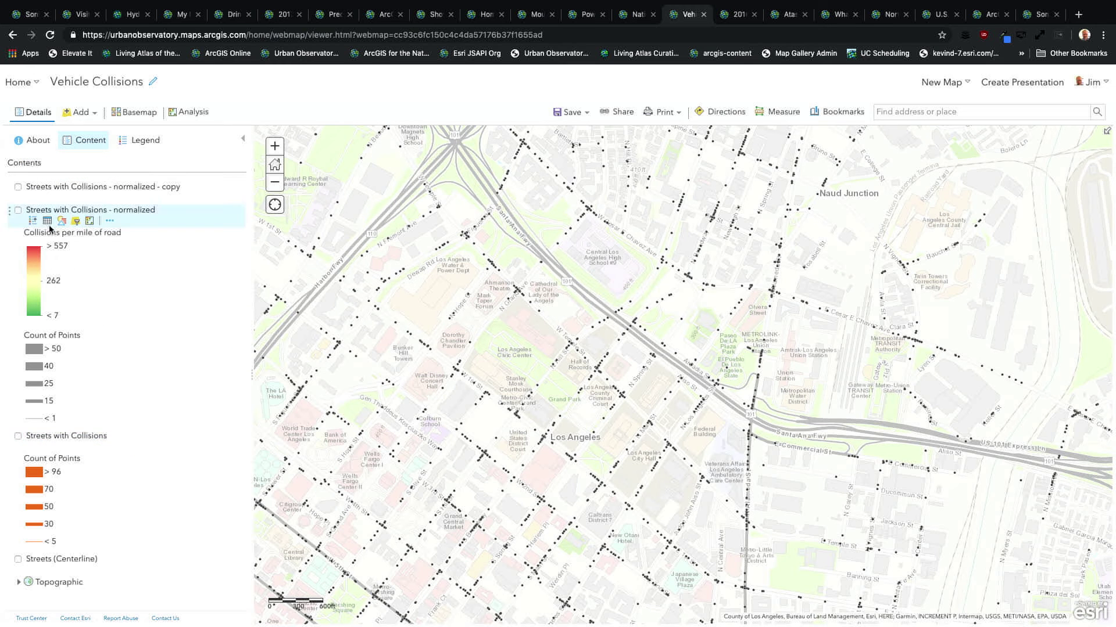
Preview the Streets with Collisions layer, hide it again, and turn on the Streets with Collisions - normalized layer.
{"action": "left_click", "coordinate": [18, 437]}
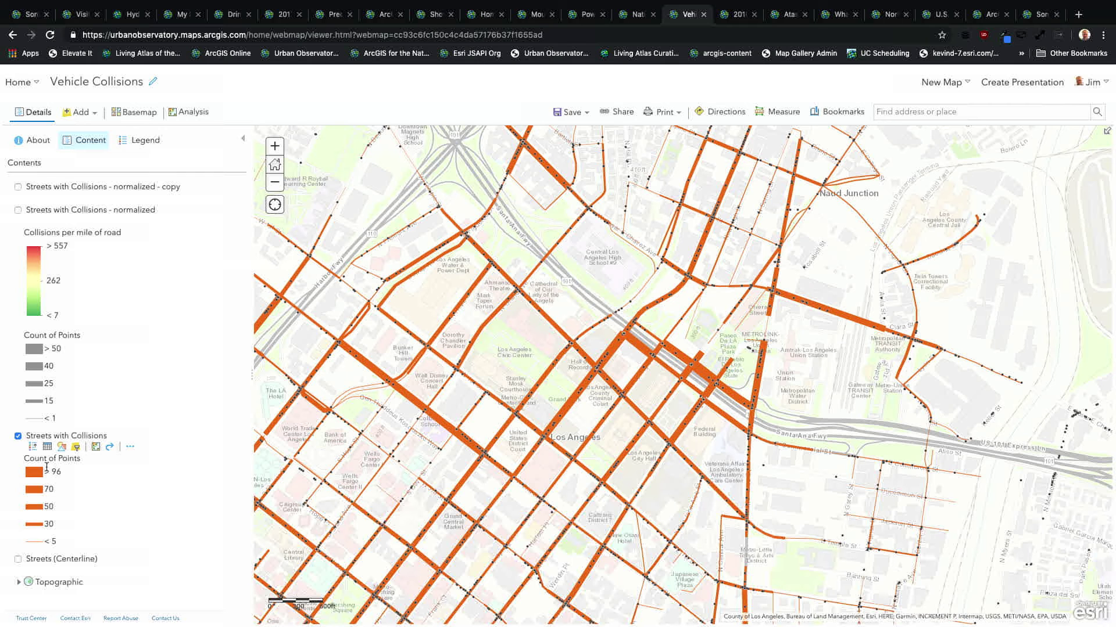
{"action": "left_click", "coordinate": [18, 436]}
{"action": "left_click", "coordinate": [18, 211]}
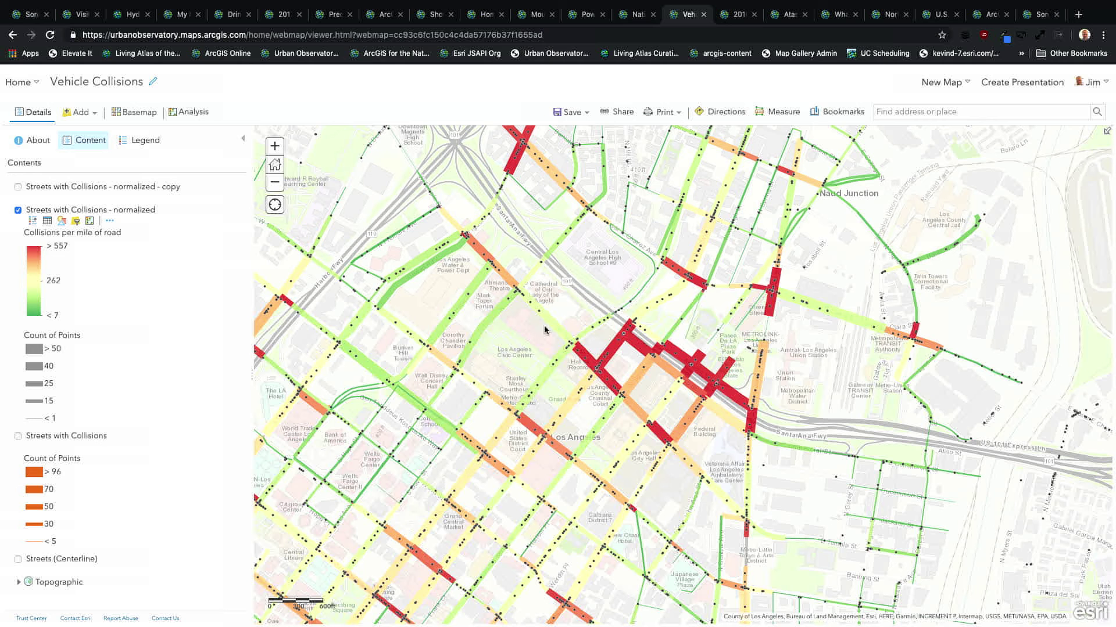
Review the Collisions per mile of road expression in the normalized layer's style, examining its point count and street length in miles.
{"action": "left_click", "coordinate": [61, 221]}
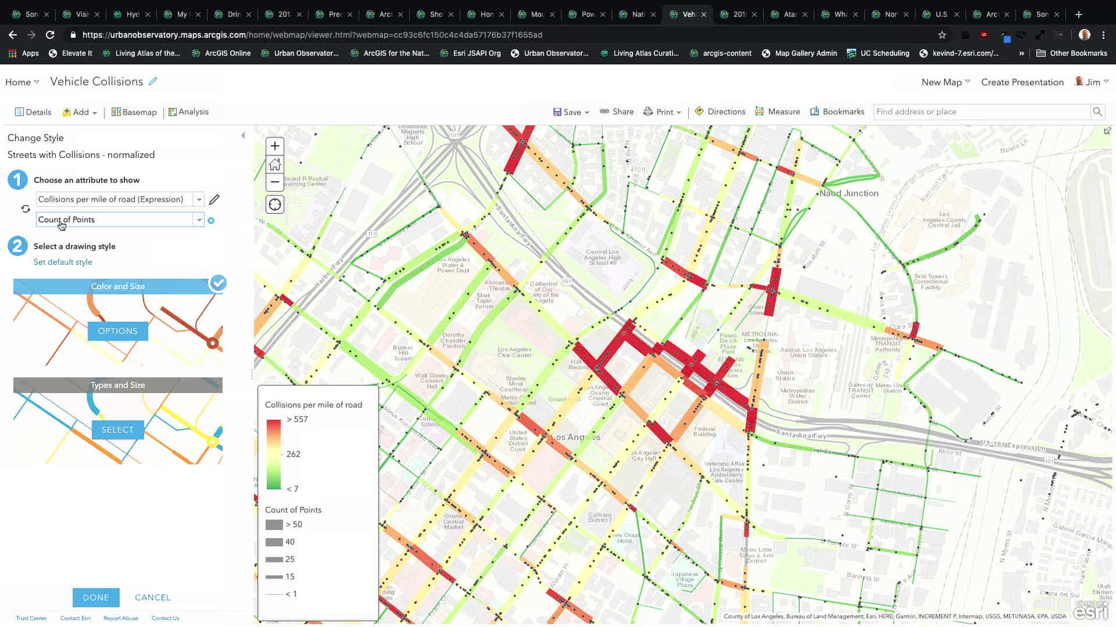
{"action": "left_click", "coordinate": [214, 200]}
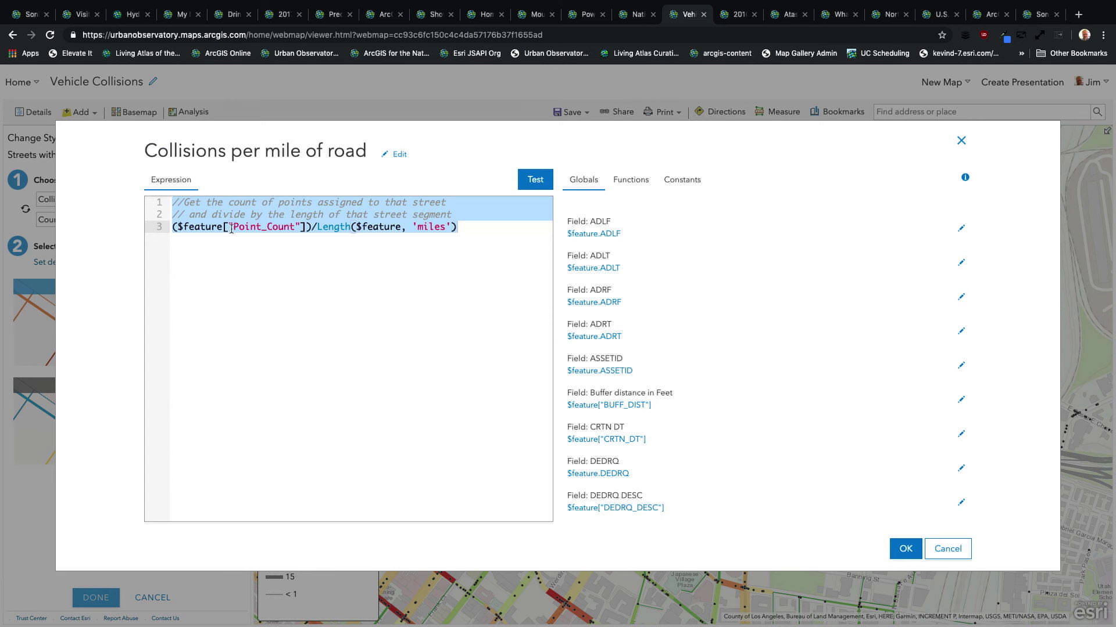
{"action": "double_click", "coordinate": [267, 226]}
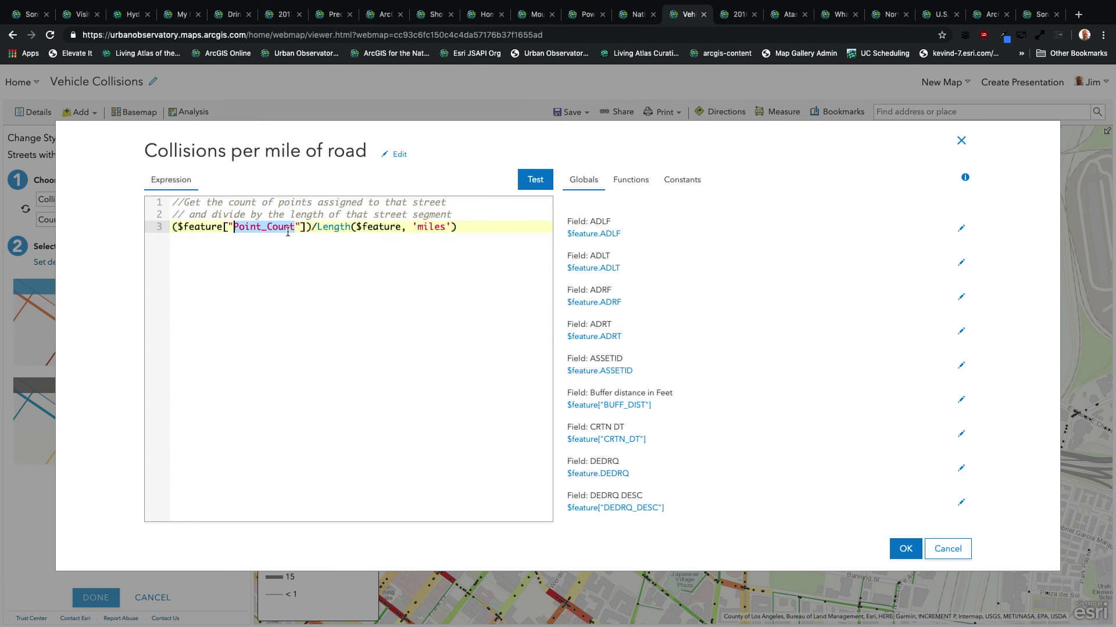
{"action": "left_click_drag", "start_coordinate": [317, 227], "coordinate": [449, 223]}
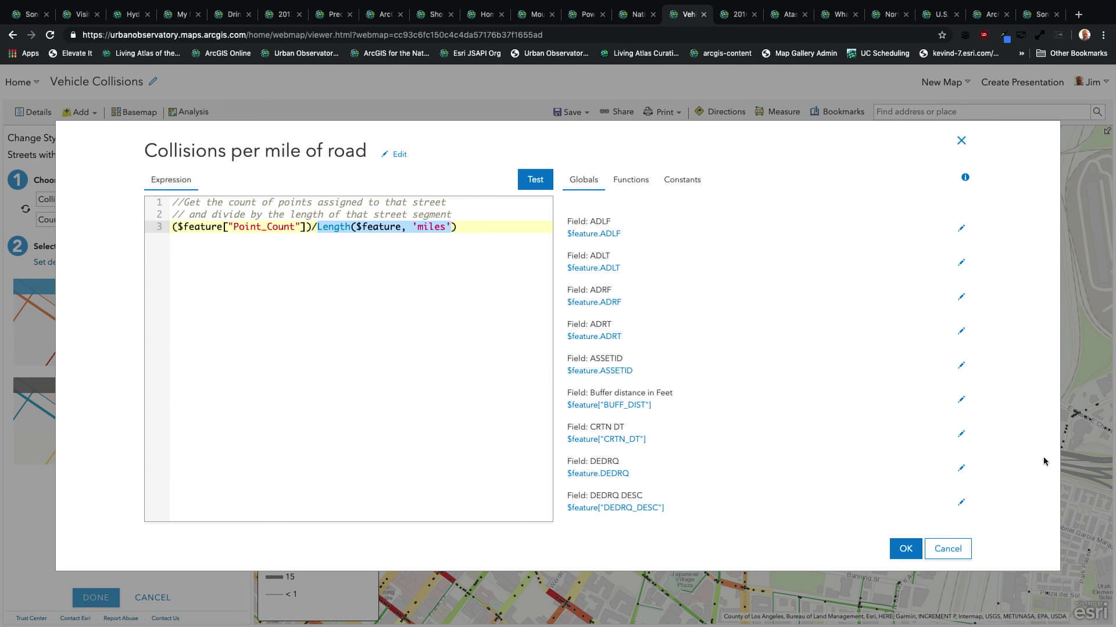
{"action": "scroll", "coordinate": [1044, 458], "scroll_direction": "left", "scroll_amount": 3}
{"action": "left_click", "coordinate": [851, 541]}
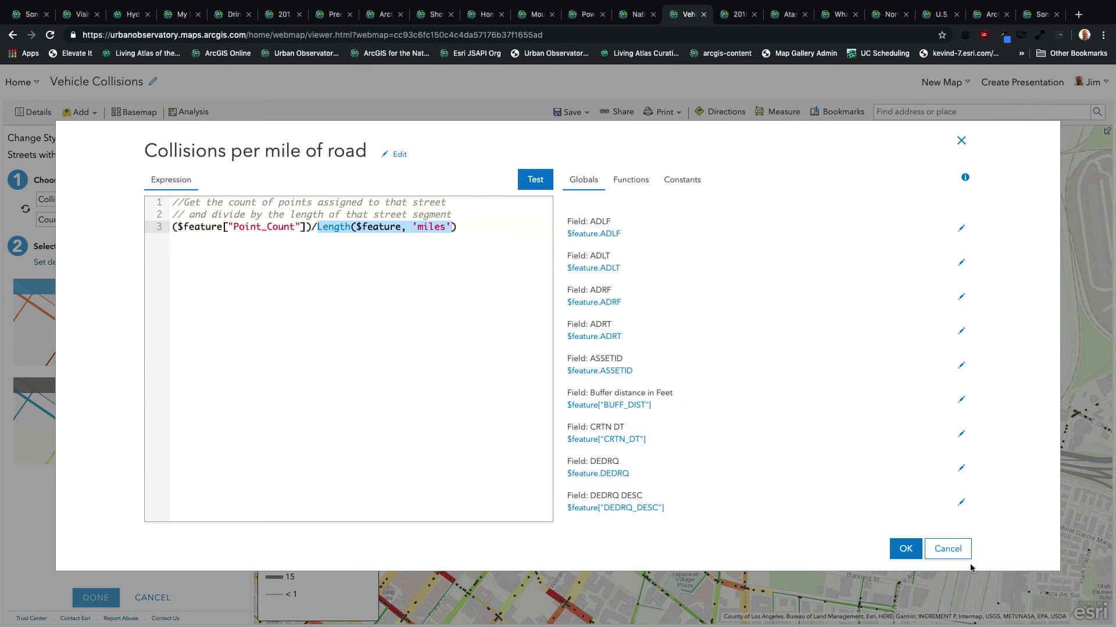
{"action": "left_click", "coordinate": [904, 549]}
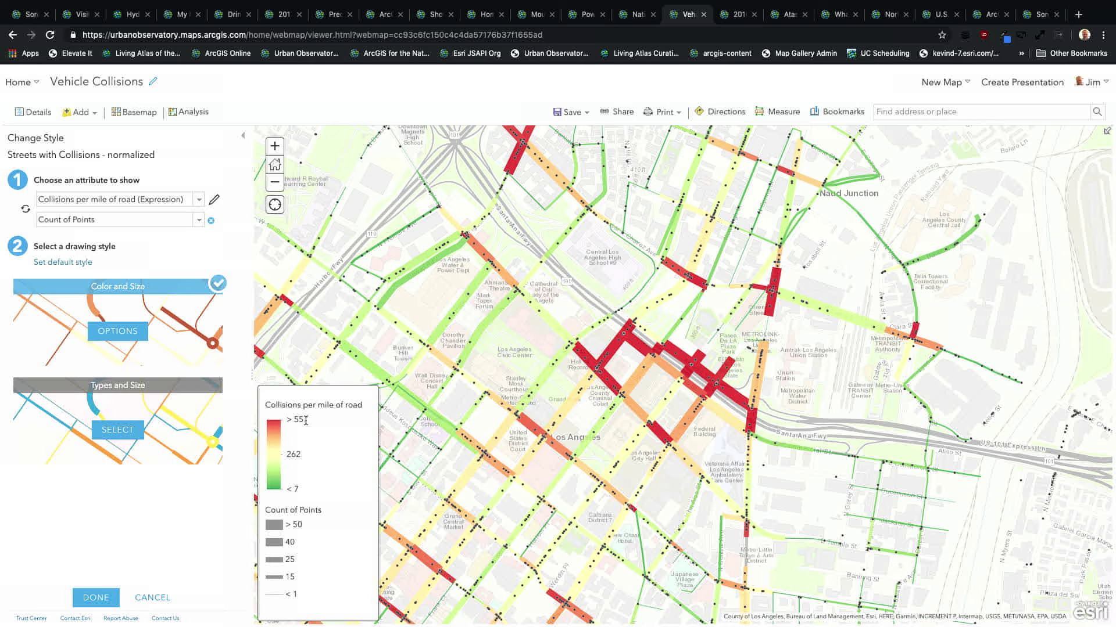
Set the upper color threshold for Collisions per mile of road to 600 and check the average marker on the histogram.
{"action": "left_click", "coordinate": [117, 332]}
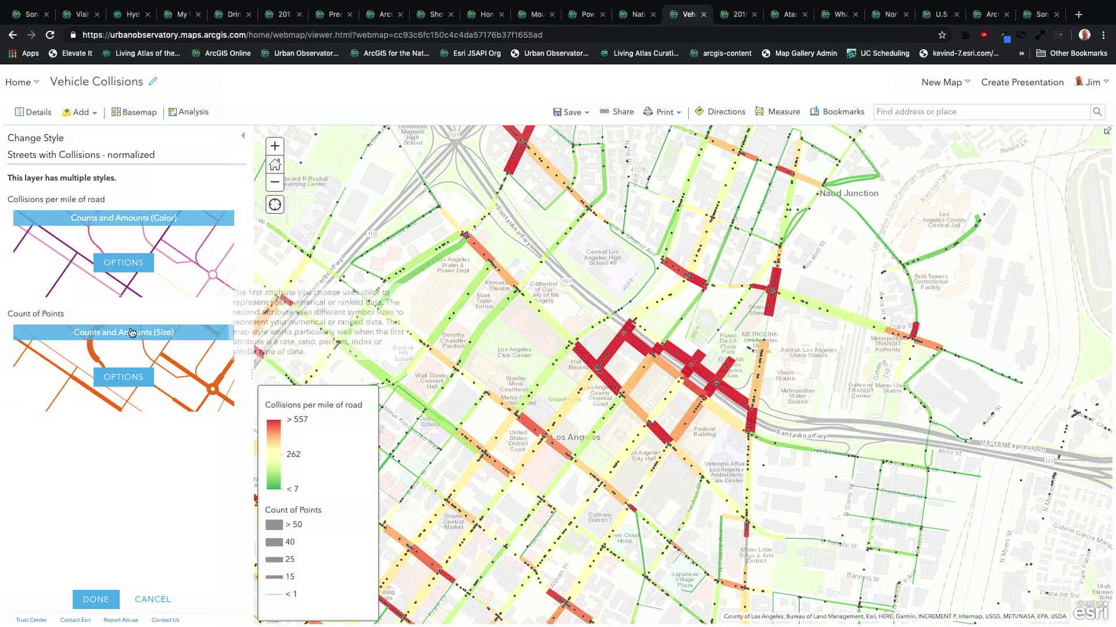
{"action": "left_click", "coordinate": [120, 269]}
{"action": "left_click", "coordinate": [47, 332]}
{"action": "type", "text": "600"}
{"action": "key", "text": "Return"}
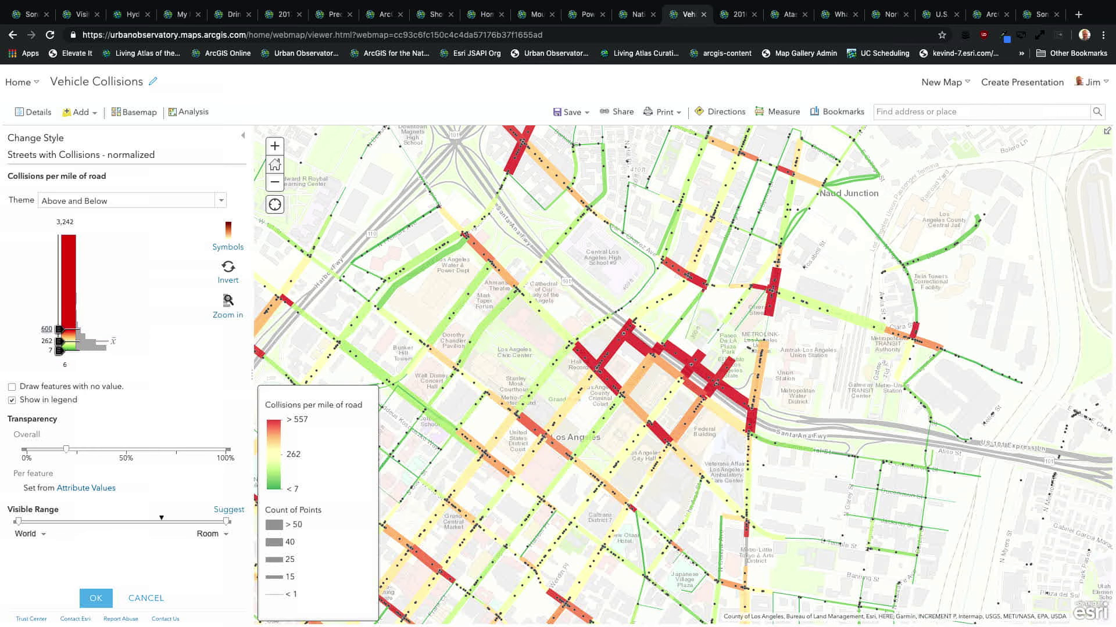
{"action": "left_click", "coordinate": [45, 342]}
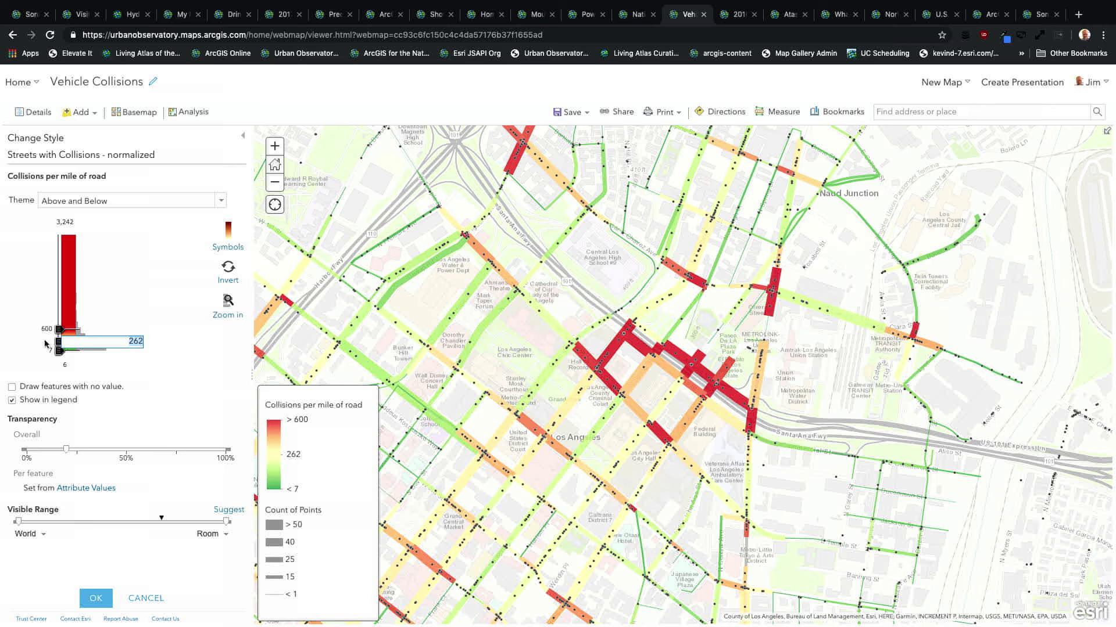
{"action": "left_click", "coordinate": [110, 354]}
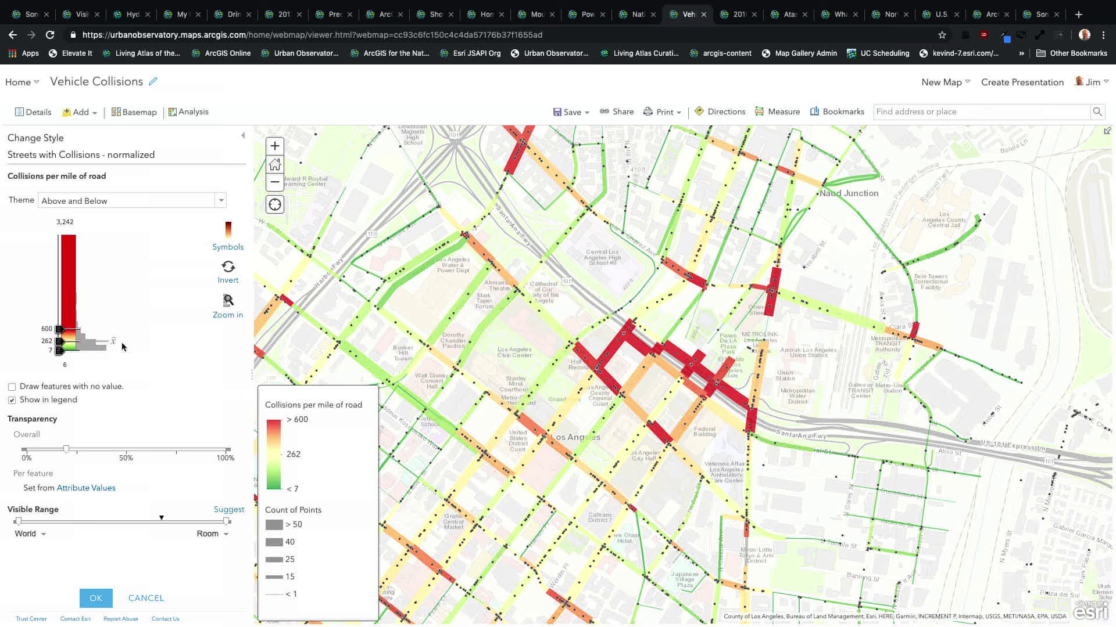
{"action": "mouse_move", "coordinate": [114, 347]}
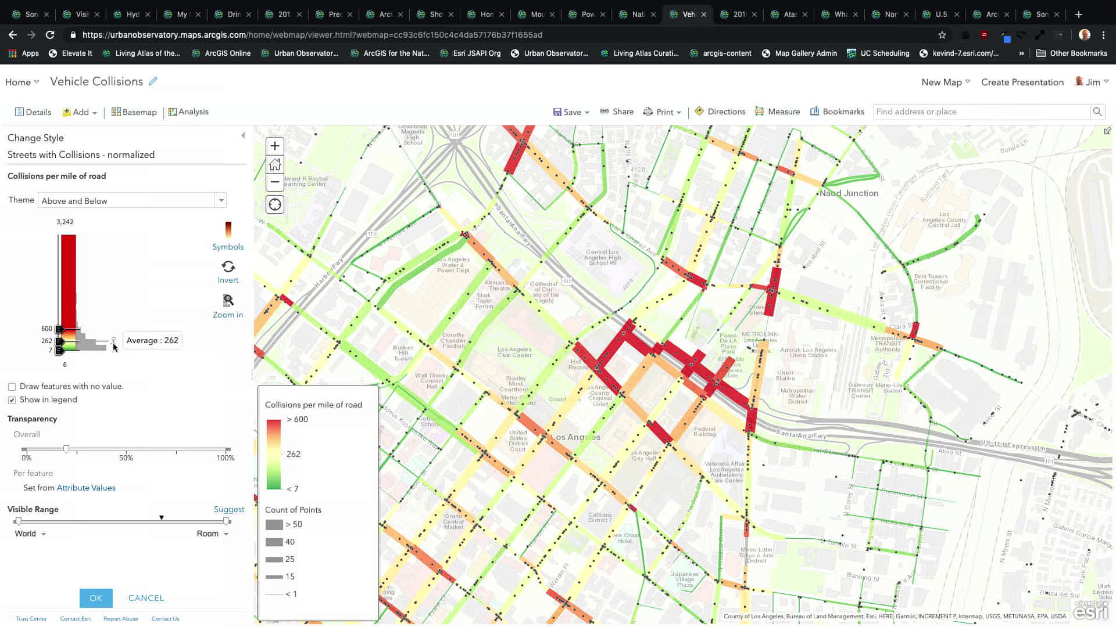
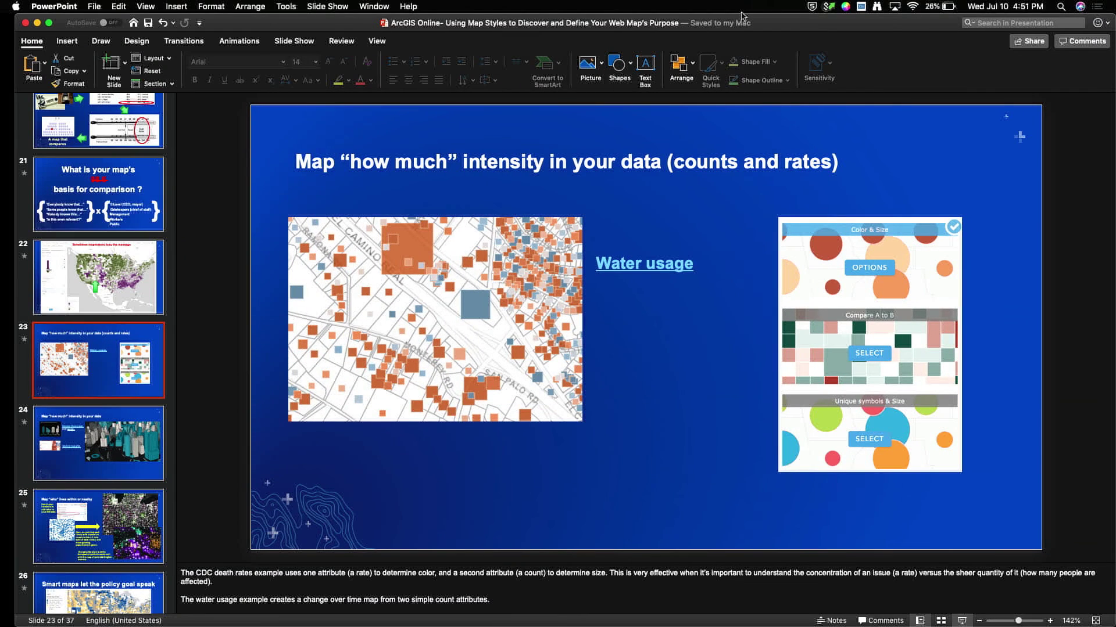
Switch to the 2016 2021 Population: Annual Growth Rate-Copy map in the browser and compare the copied layer's style with the original classed layer.
{"action": "key", "text": "ctrl+Right"}
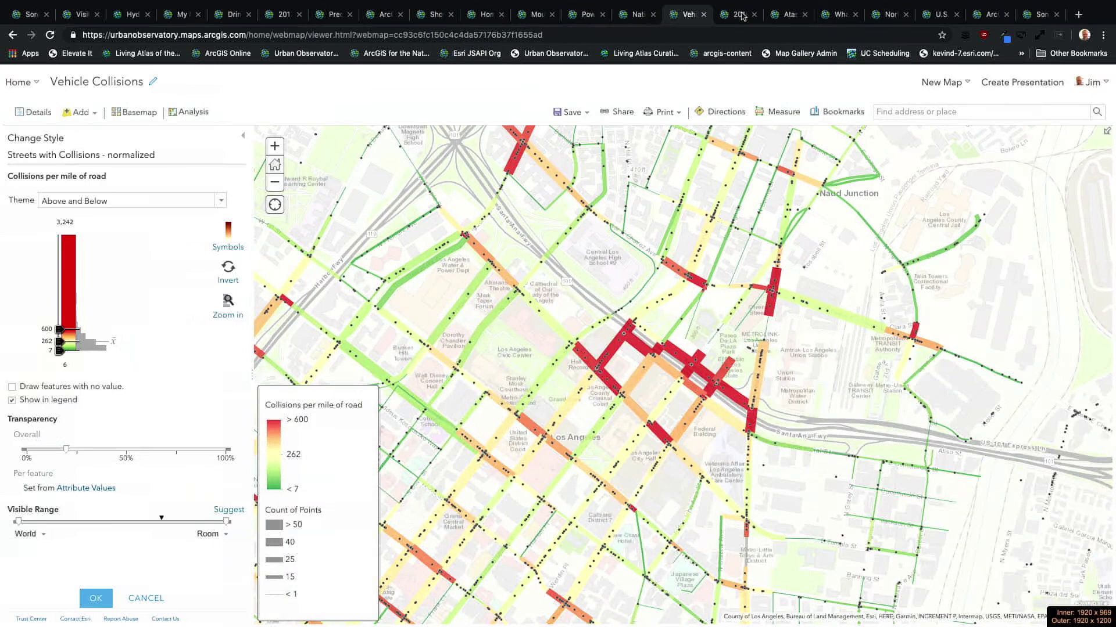
{"action": "left_click", "coordinate": [737, 18]}
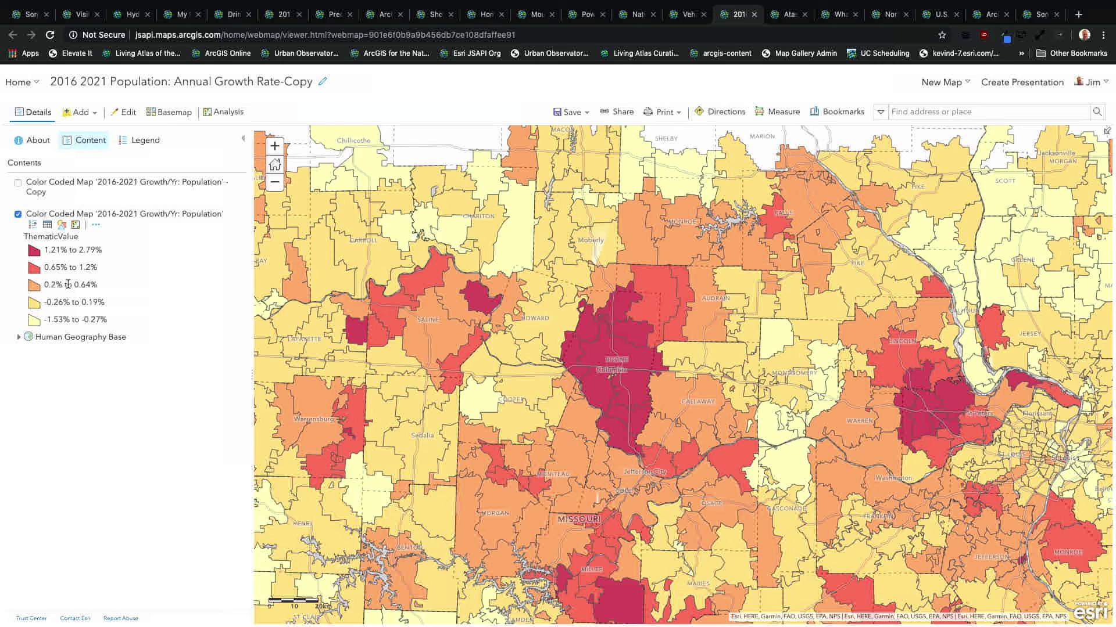
{"action": "left_click", "coordinate": [18, 184]}
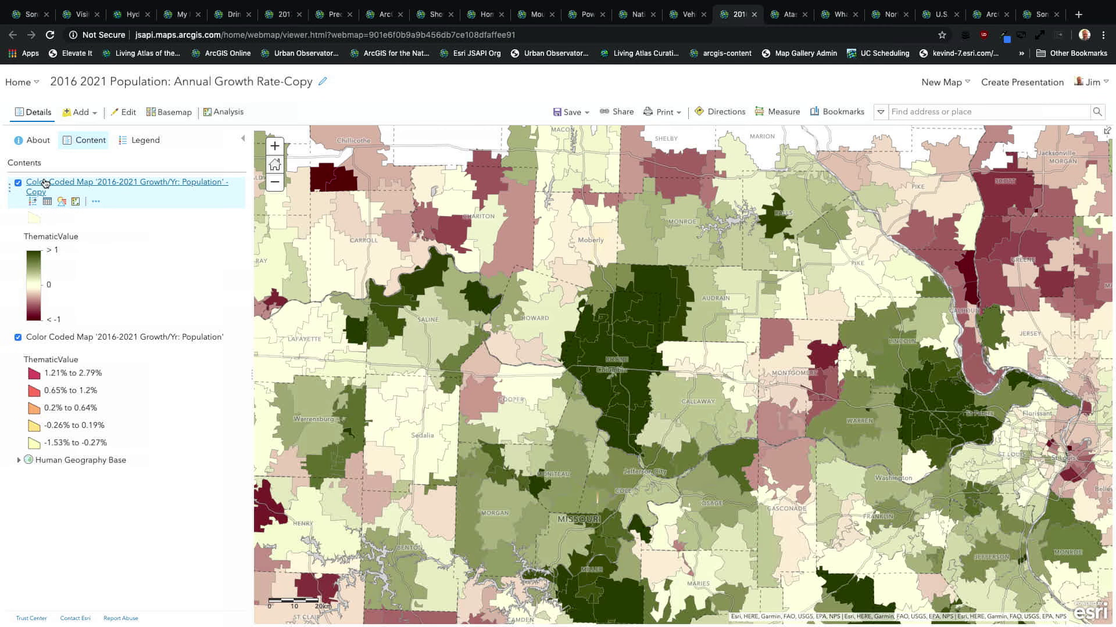
{"action": "left_click", "coordinate": [18, 184]}
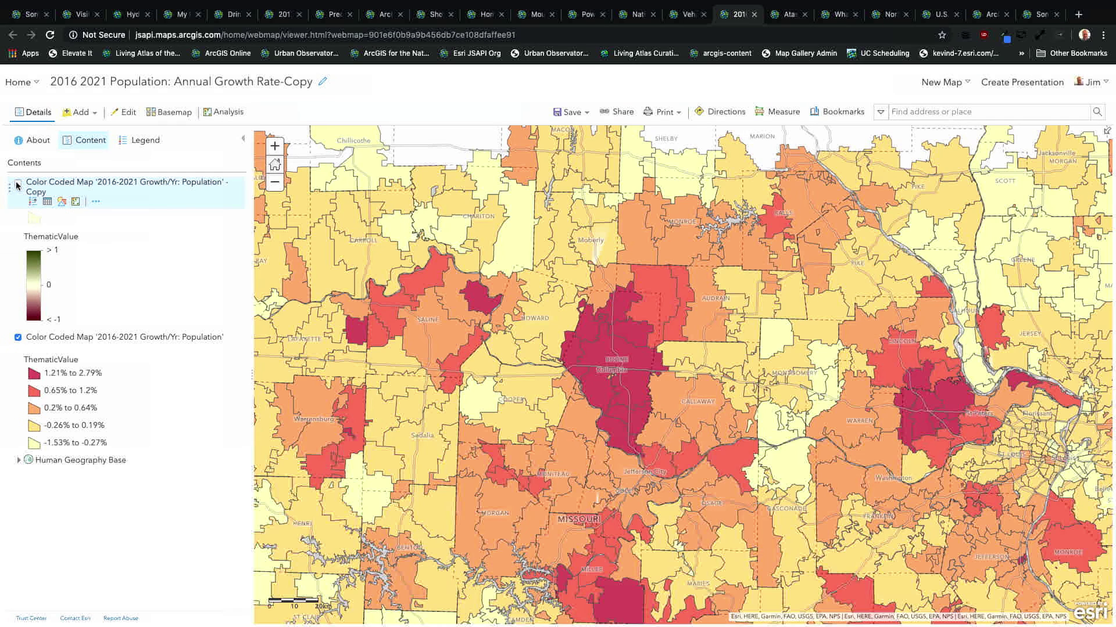
{"action": "left_click", "coordinate": [18, 184]}
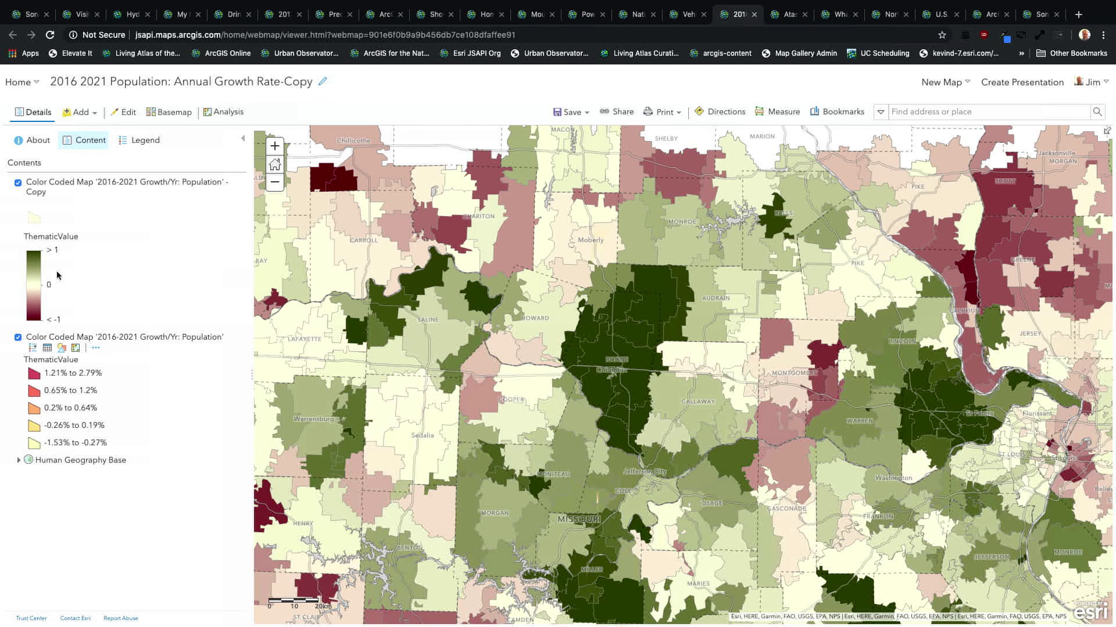
{"action": "left_click", "coordinate": [18, 184]}
{"action": "left_click", "coordinate": [18, 184]}
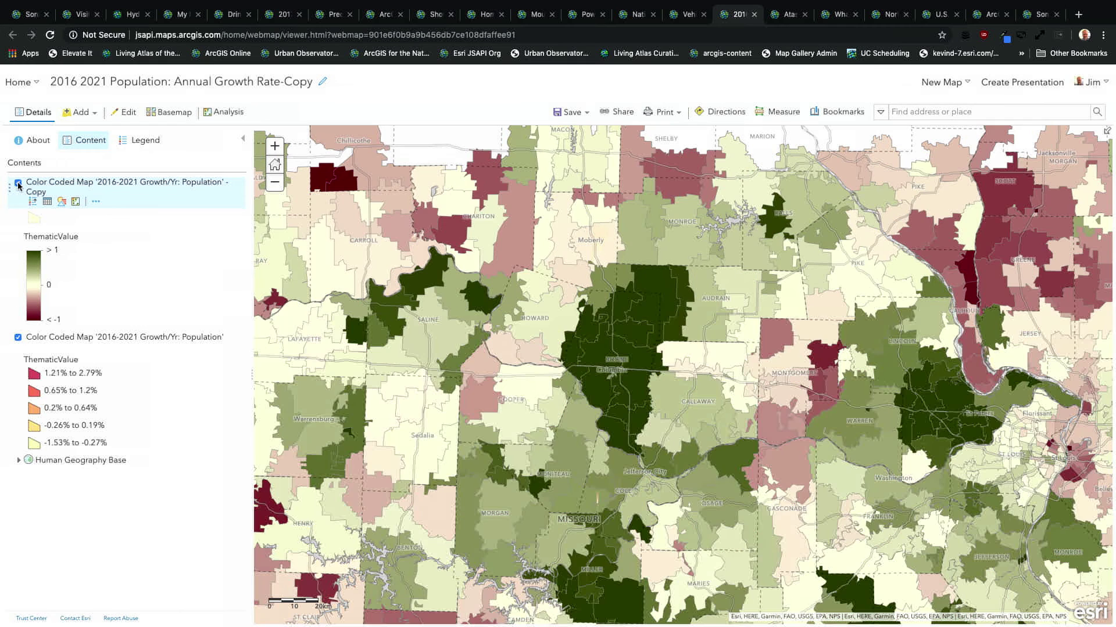
{"action": "left_click", "coordinate": [18, 184]}
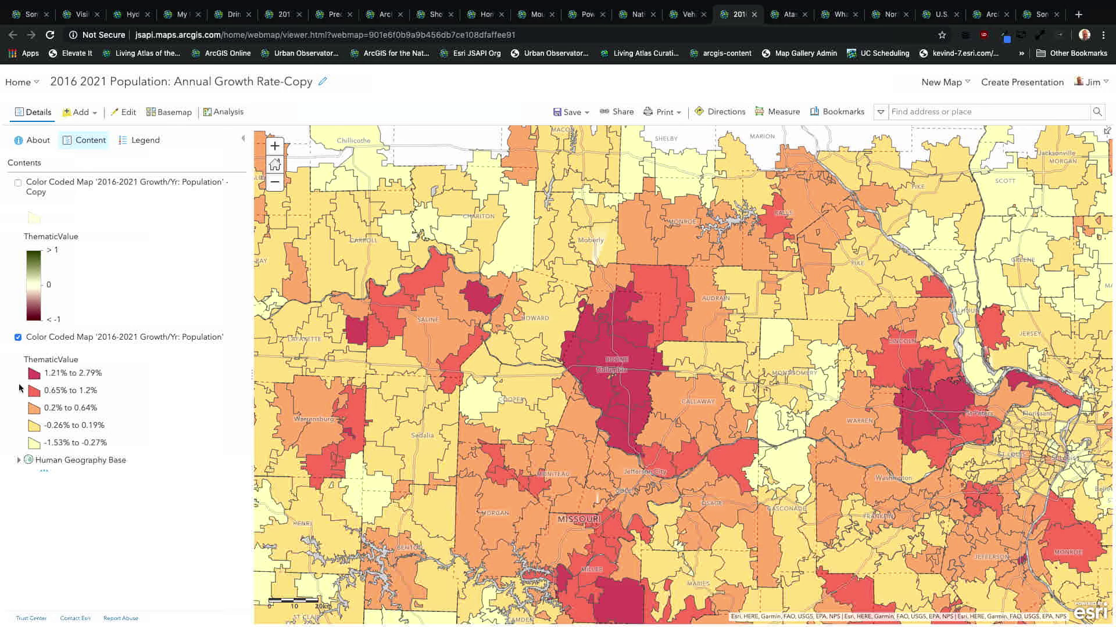
Show only the copied population growth layer and inspect the growth rates of the Boonville and Wellsville ZIP codes.
{"action": "left_click", "coordinate": [18, 183]}
{"action": "left_click", "coordinate": [18, 337]}
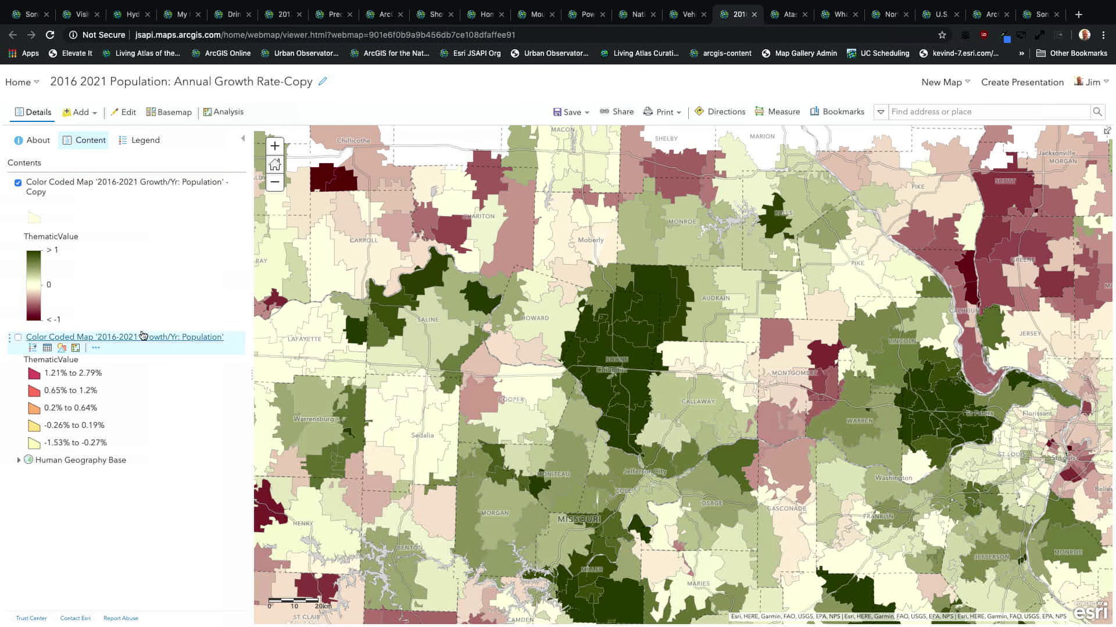
{"action": "left_click", "coordinate": [534, 385]}
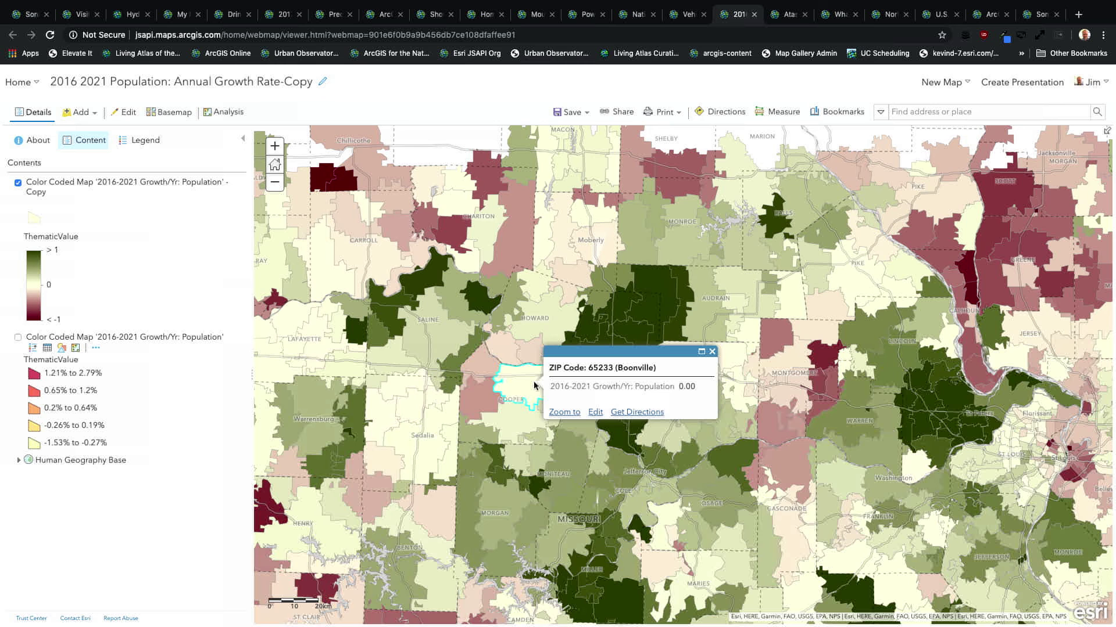
{"action": "left_click", "coordinate": [776, 341]}
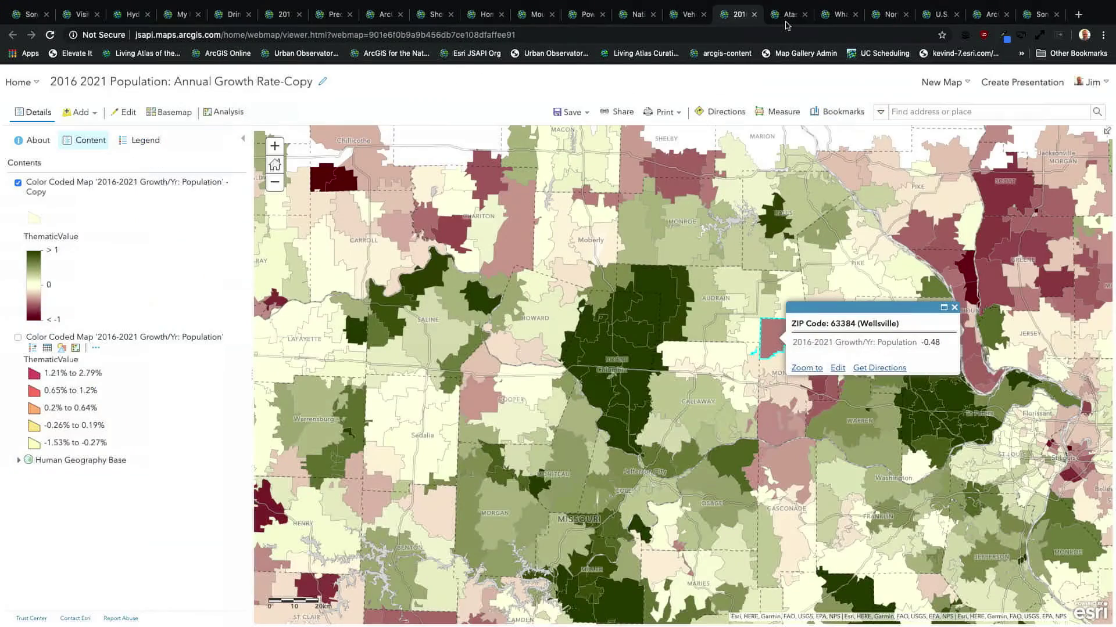
Switch to the Atascadero Water Usage map and examine the water use and change fields in the Gallons Added/Reduced 2013-14 attribute table.
{"action": "left_click", "coordinate": [786, 17]}
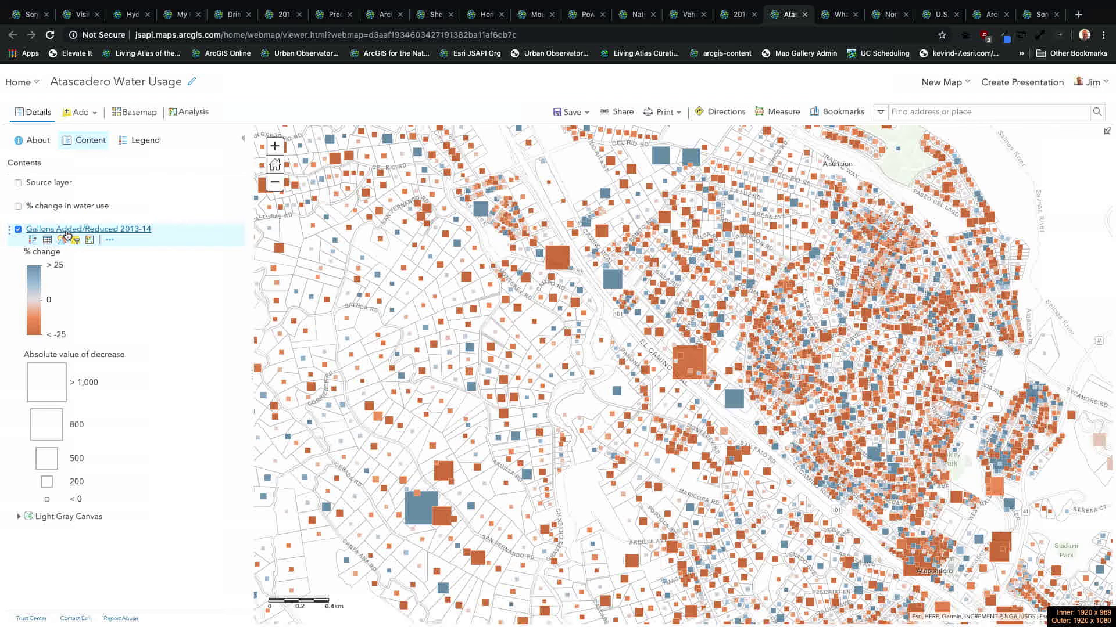
{"action": "left_click", "coordinate": [47, 240]}
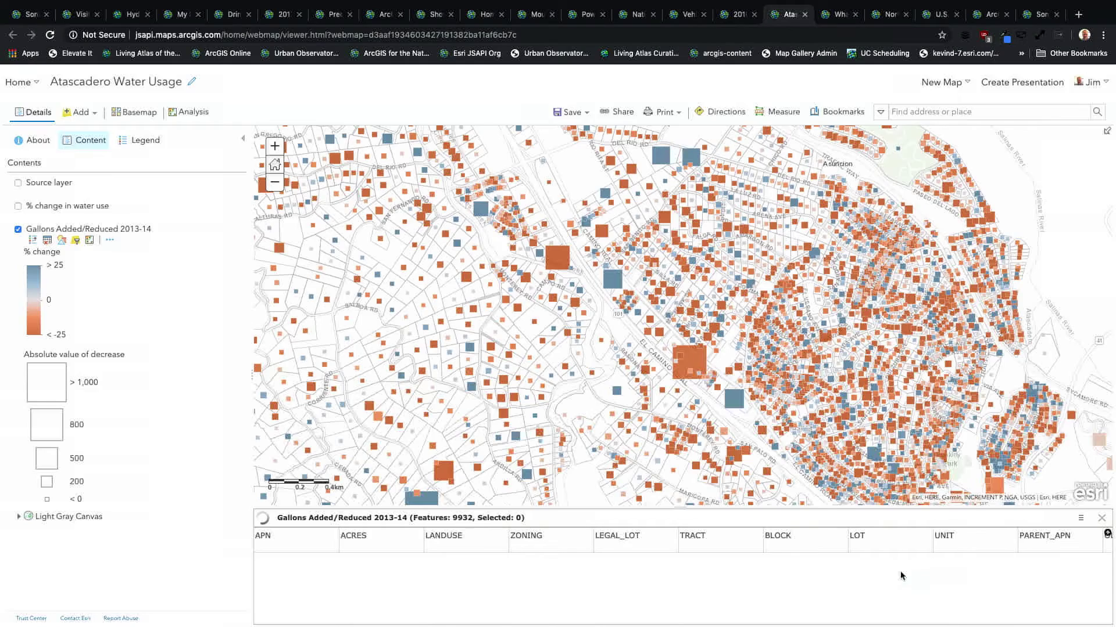
{"action": "left_click_drag", "start_coordinate": [814, 509], "coordinate": [838, 392]}
{"action": "scroll", "coordinate": [896, 467], "scroll_direction": "right", "scroll_amount": 10}
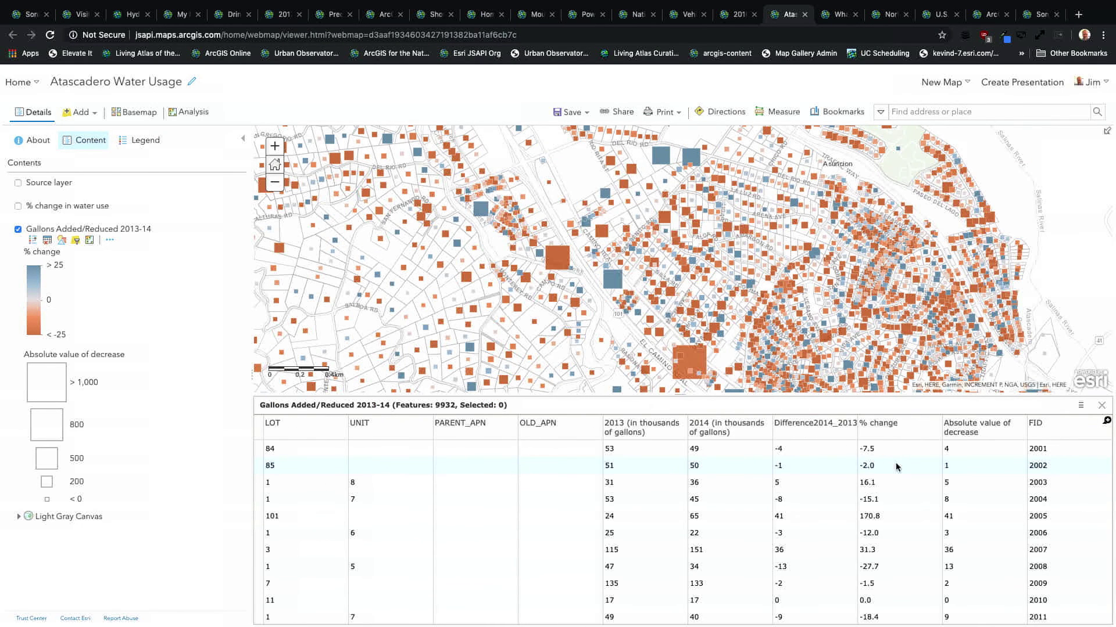
{"action": "left_click", "coordinate": [661, 428]}
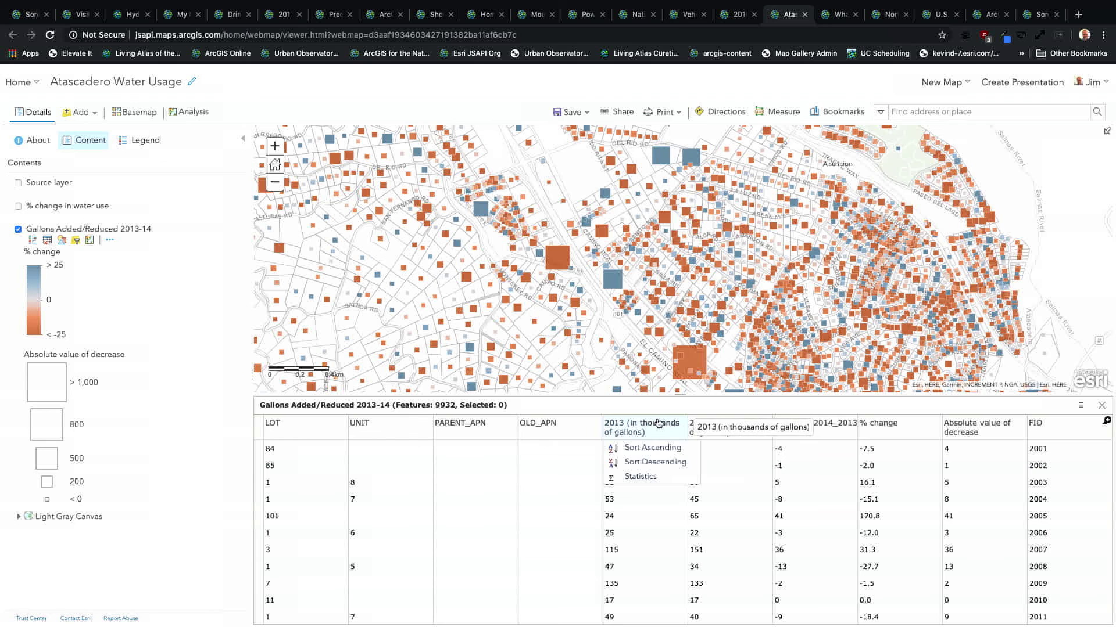
{"action": "left_click", "coordinate": [630, 409]}
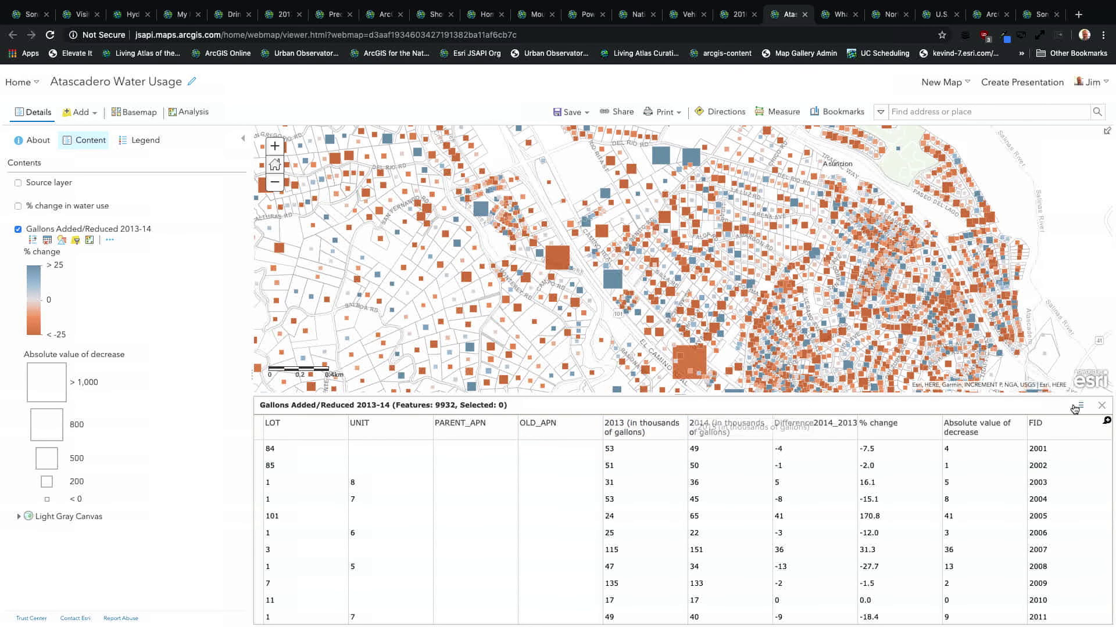
{"action": "left_click", "coordinate": [1101, 405]}
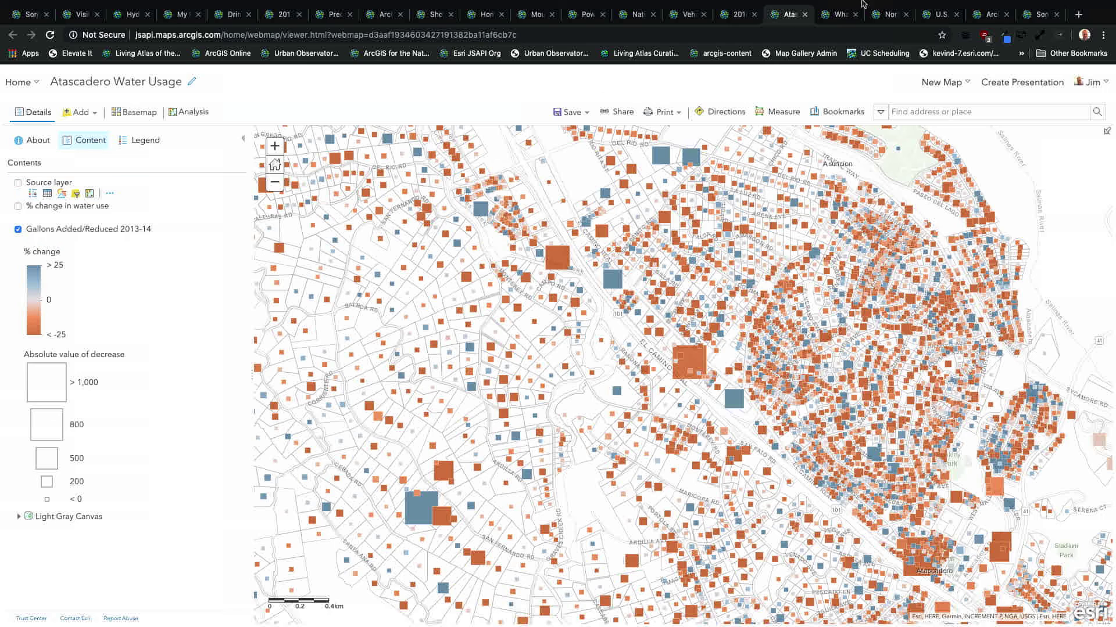
Switch to the New York City energy score scene and explore a building.
{"action": "left_click", "coordinate": [835, 19]}
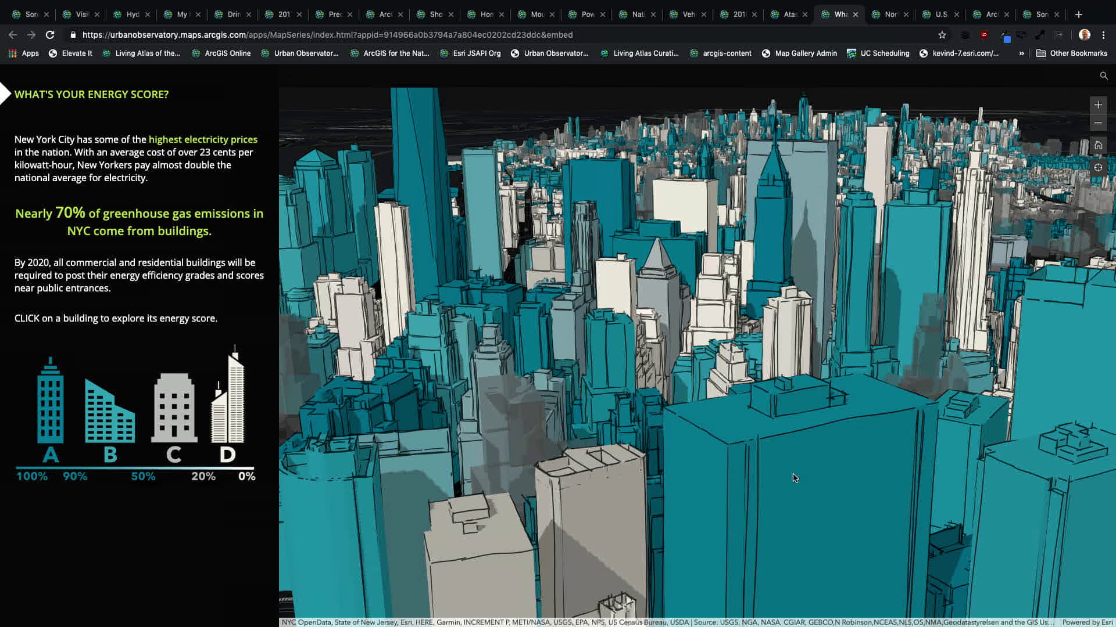
{"action": "left_click", "coordinate": [776, 225]}
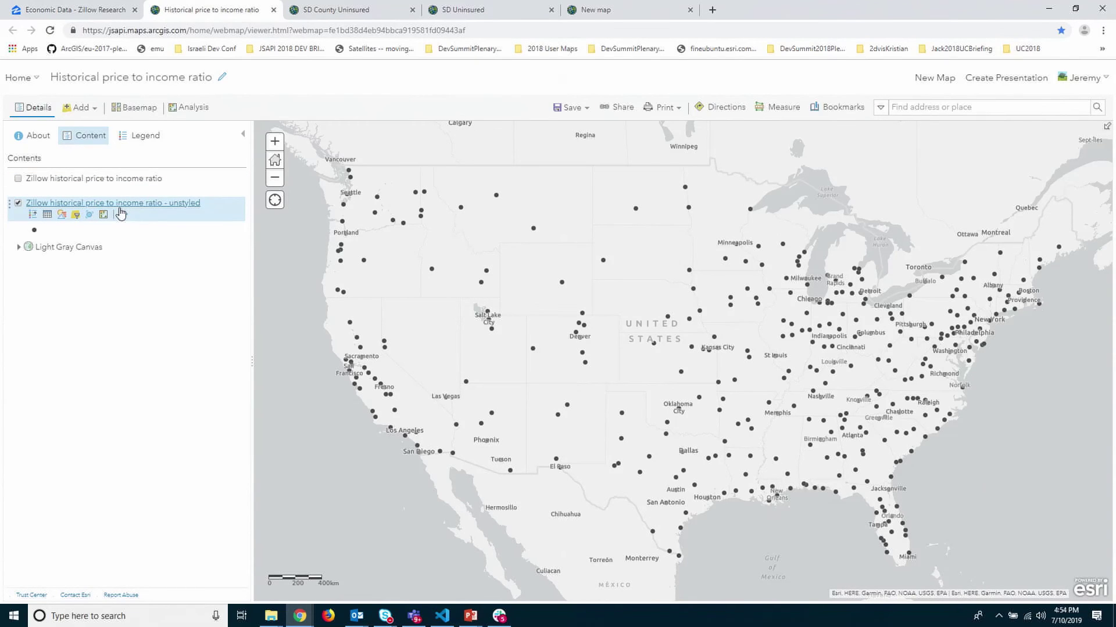
Style the Zillow historical price to income ratio - unstyled layer by its 2019-03 attribute.
{"action": "left_click", "coordinate": [62, 215]}
{"action": "left_click", "coordinate": [118, 198]}
{"action": "scroll", "coordinate": [86, 240], "scroll_direction": "down", "scroll_amount": 20}
{"action": "scroll", "coordinate": [86, 240], "scroll_direction": "down", "scroll_amount": 15}
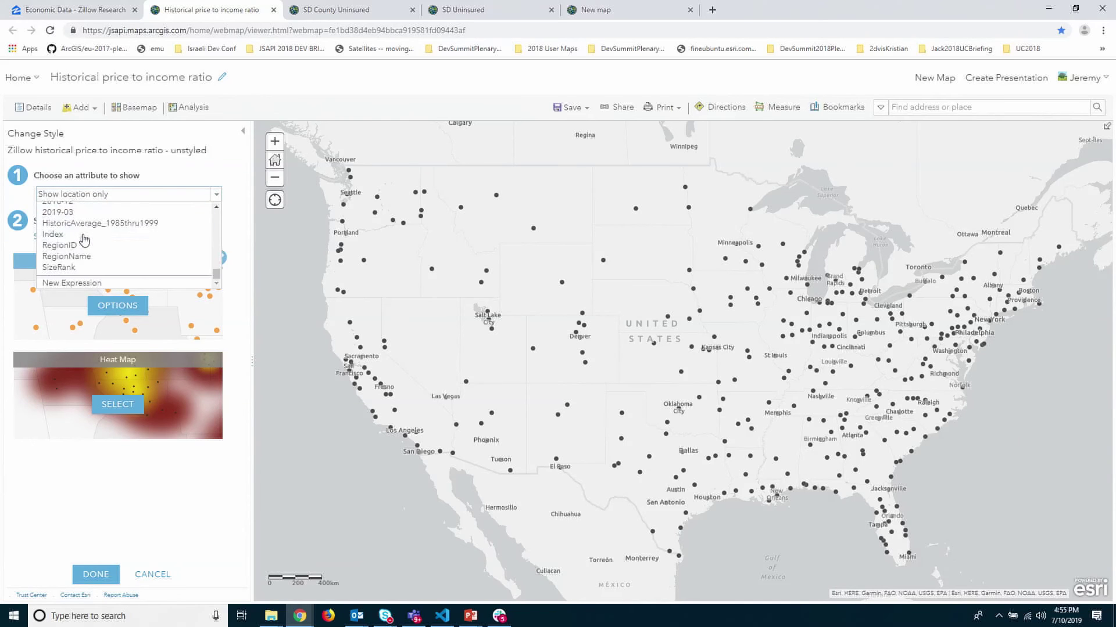
{"action": "scroll", "coordinate": [85, 235], "scroll_direction": "up", "scroll_amount": 2}
{"action": "scroll", "coordinate": [85, 233], "scroll_direction": "down", "scroll_amount": 2}
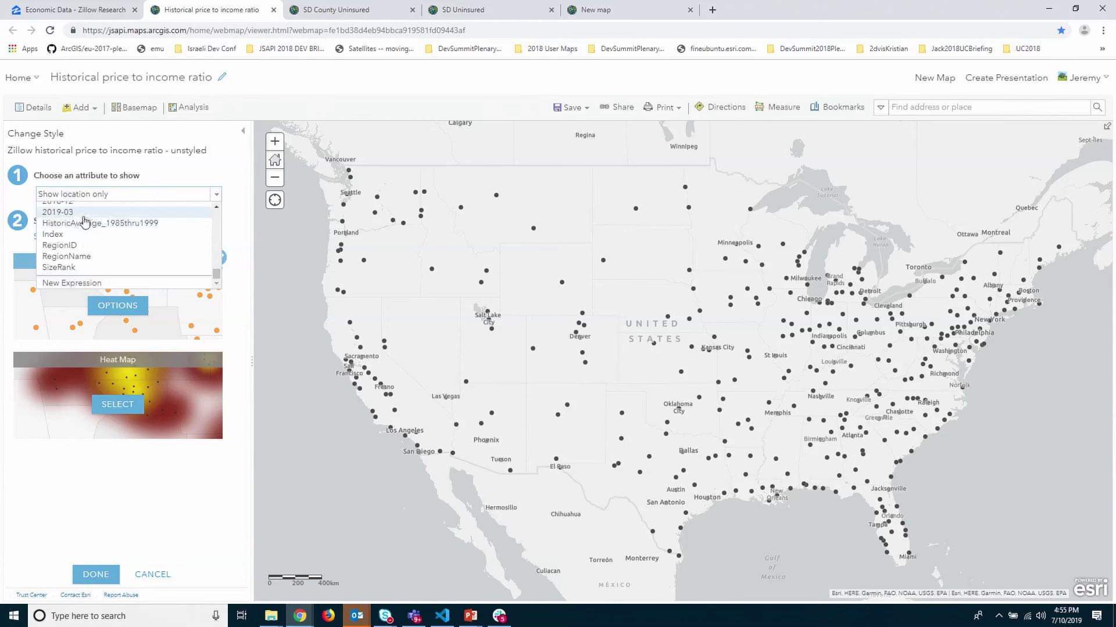
{"action": "left_click", "coordinate": [84, 213]}
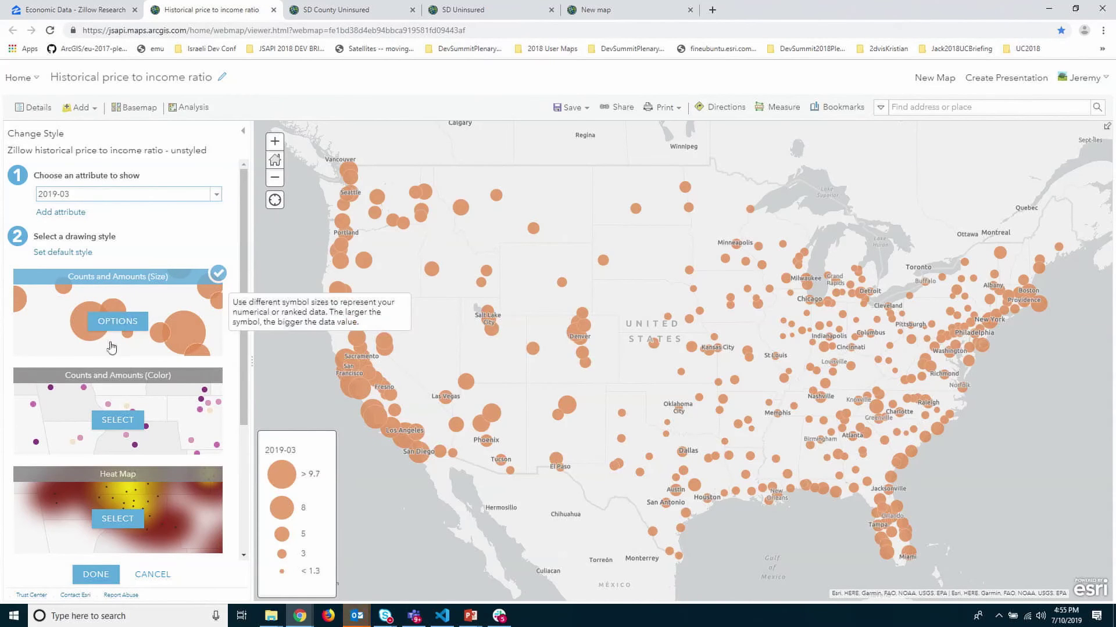
Try a size range of 3 to 9 for the 2019-03 symbols, and discard the unstyled Zillow layer's style changes.
{"action": "left_click", "coordinate": [116, 321]}
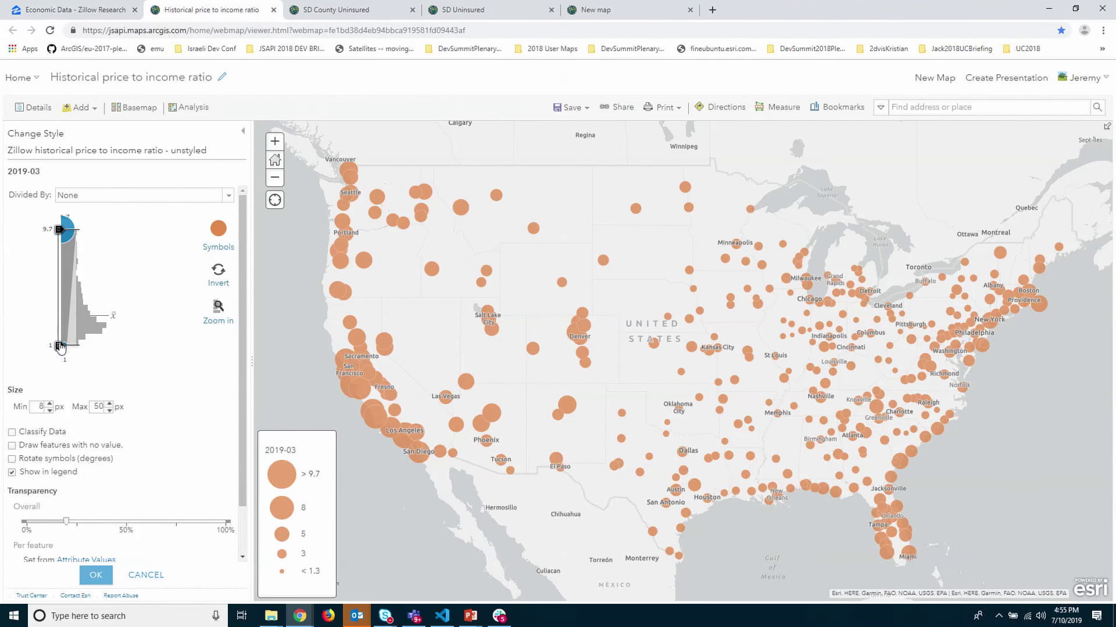
{"action": "left_click_drag", "start_coordinate": [60, 347], "coordinate": [61, 319]}
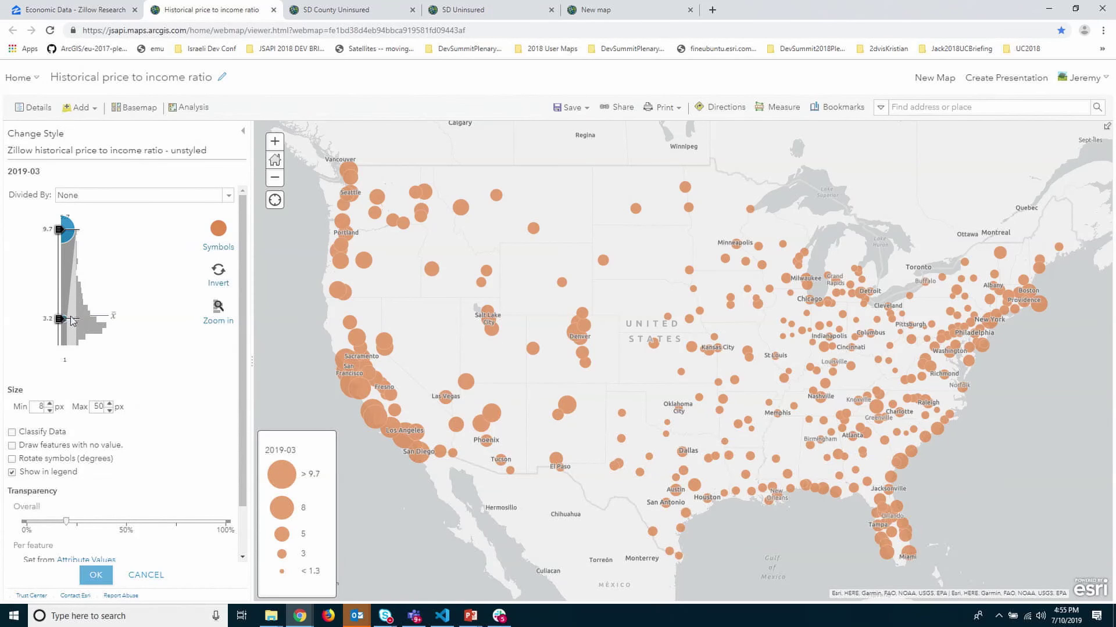
{"action": "left_click", "coordinate": [54, 323]}
{"action": "type", "text": "3"}
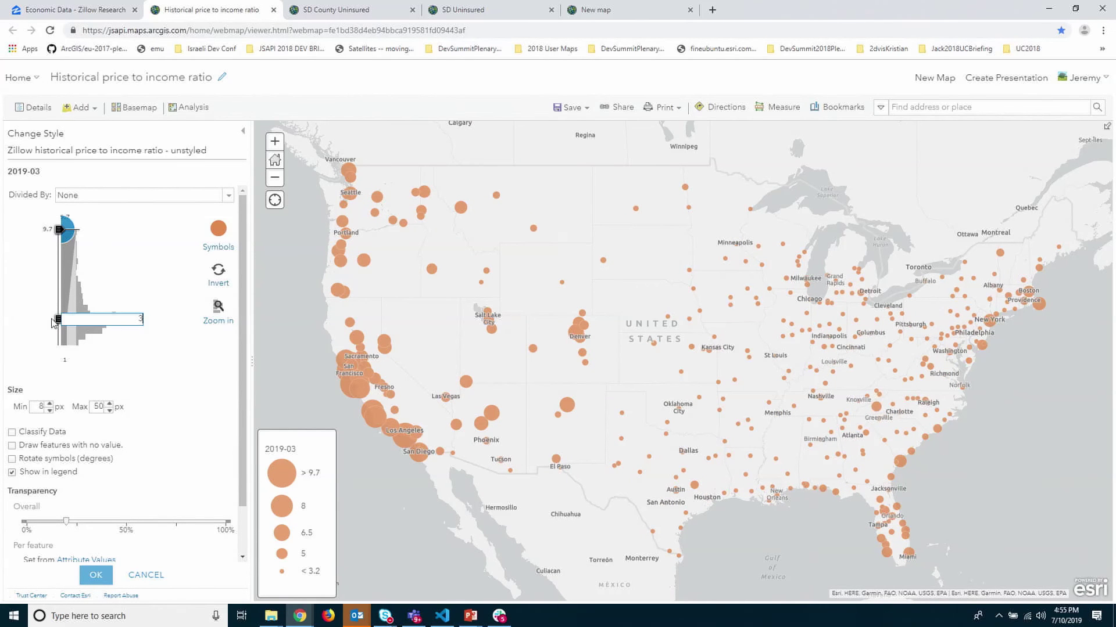
{"action": "key", "text": "Return"}
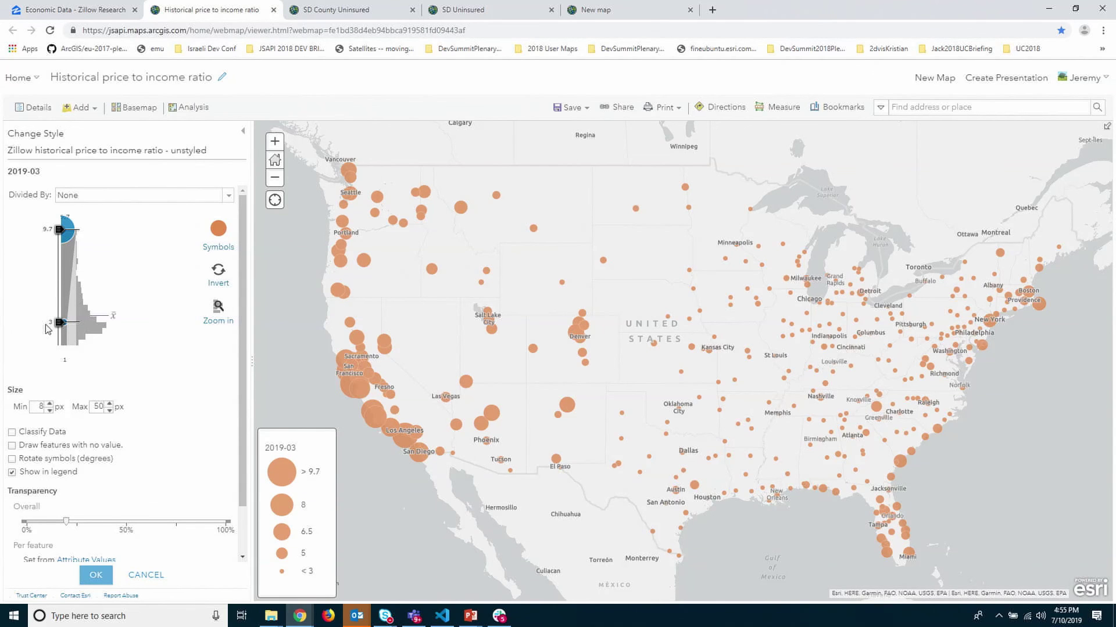
{"action": "left_click", "coordinate": [48, 231]}
{"action": "type", "text": "9"}
{"action": "key", "text": "Return"}
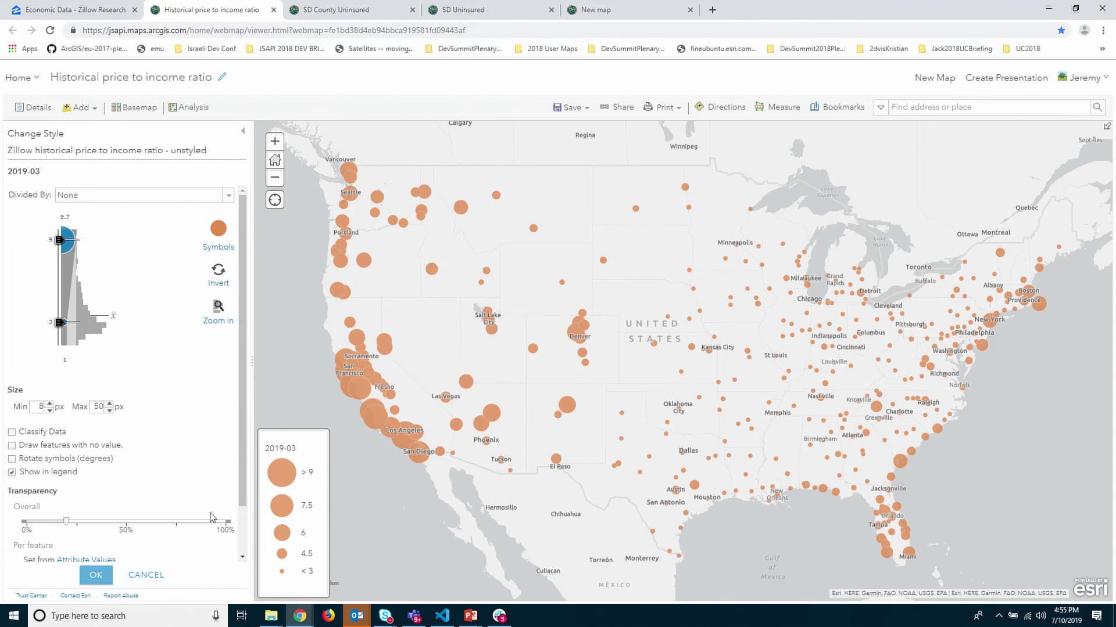
{"action": "left_click", "coordinate": [149, 577]}
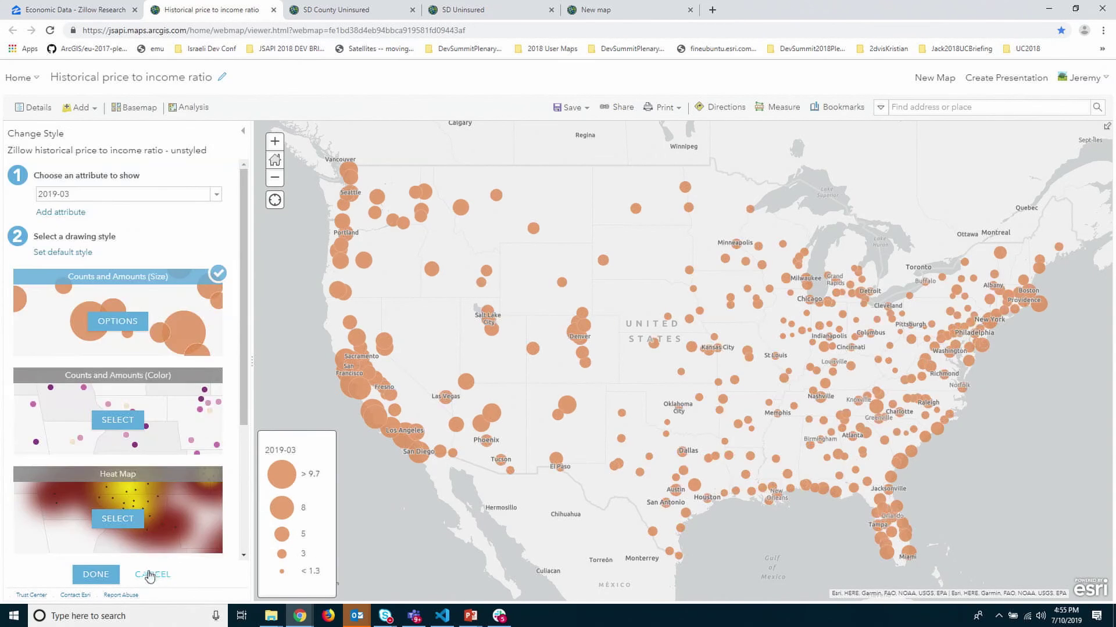
{"action": "left_click", "coordinate": [148, 574]}
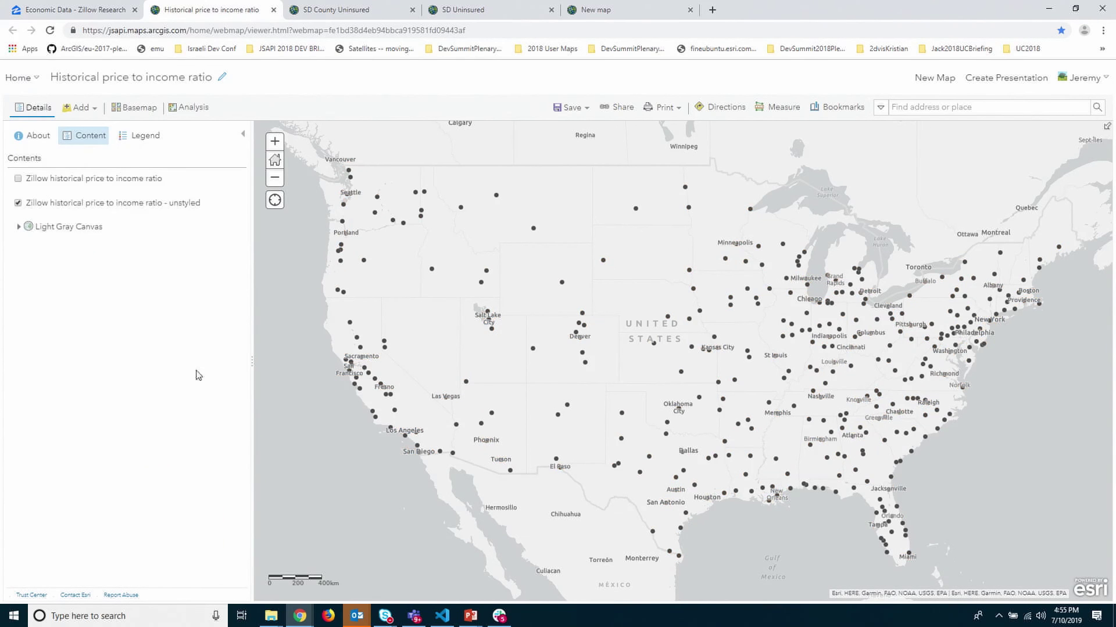
Hide the unstyled Zillow layer and show the Zillow historical price to income ratio layer with its legend expanded.
{"action": "left_click", "coordinate": [18, 203]}
{"action": "left_click", "coordinate": [18, 178]}
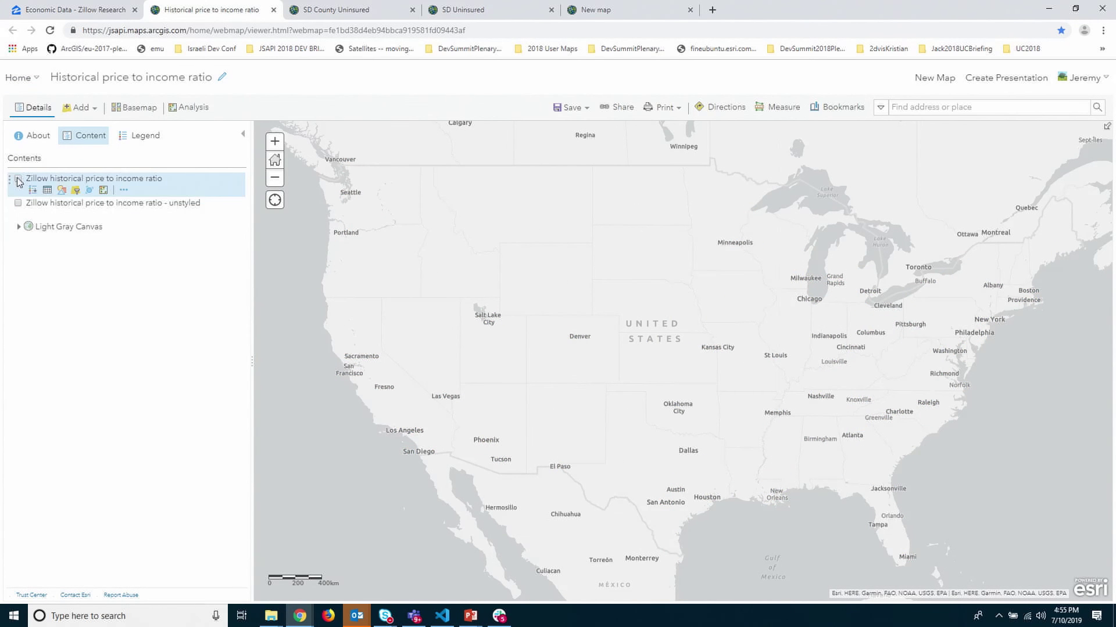
{"action": "left_click", "coordinate": [60, 182]}
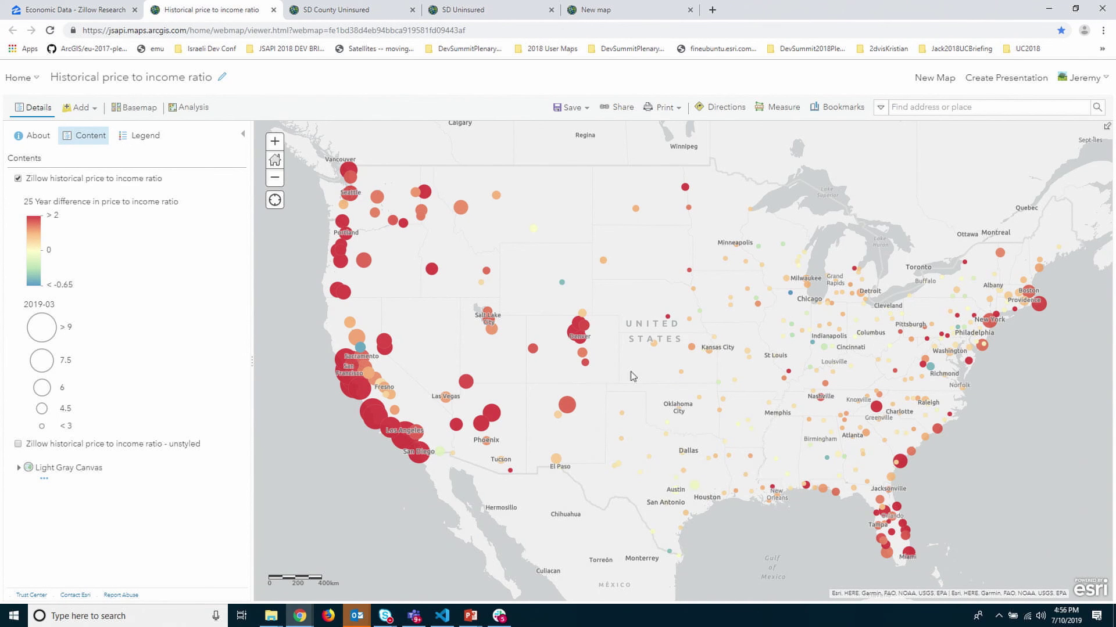
Switch to the SD County Uninsured map and style its layer by the ACS No Insurance attribute.
{"action": "left_click", "coordinate": [340, 11]}
{"action": "mouse_move", "coordinate": [73, 187]}
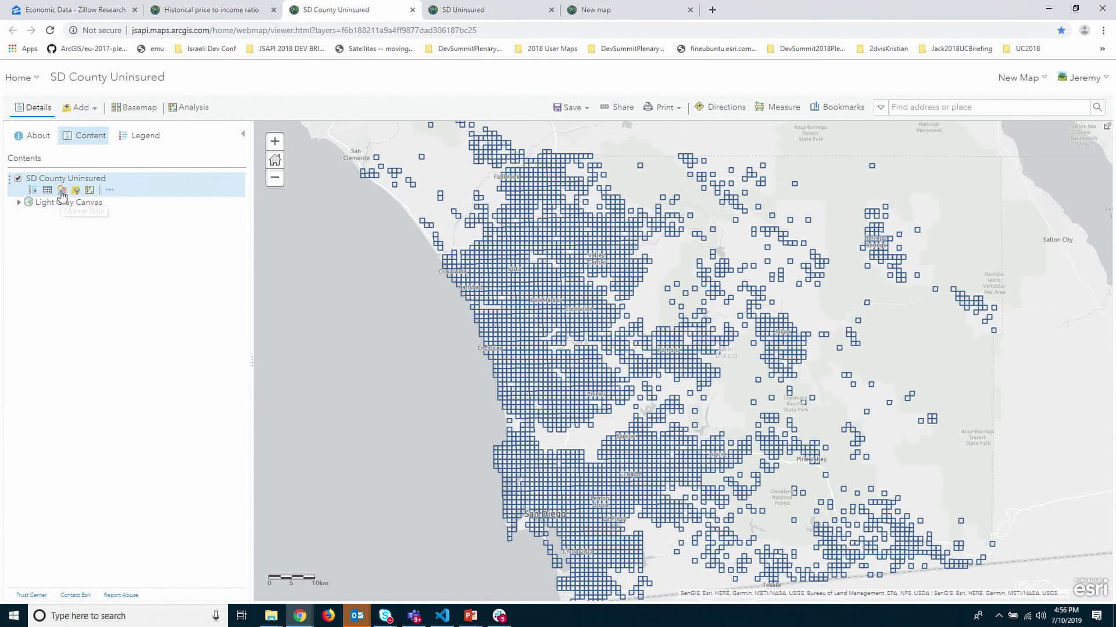
{"action": "left_click", "coordinate": [62, 193]}
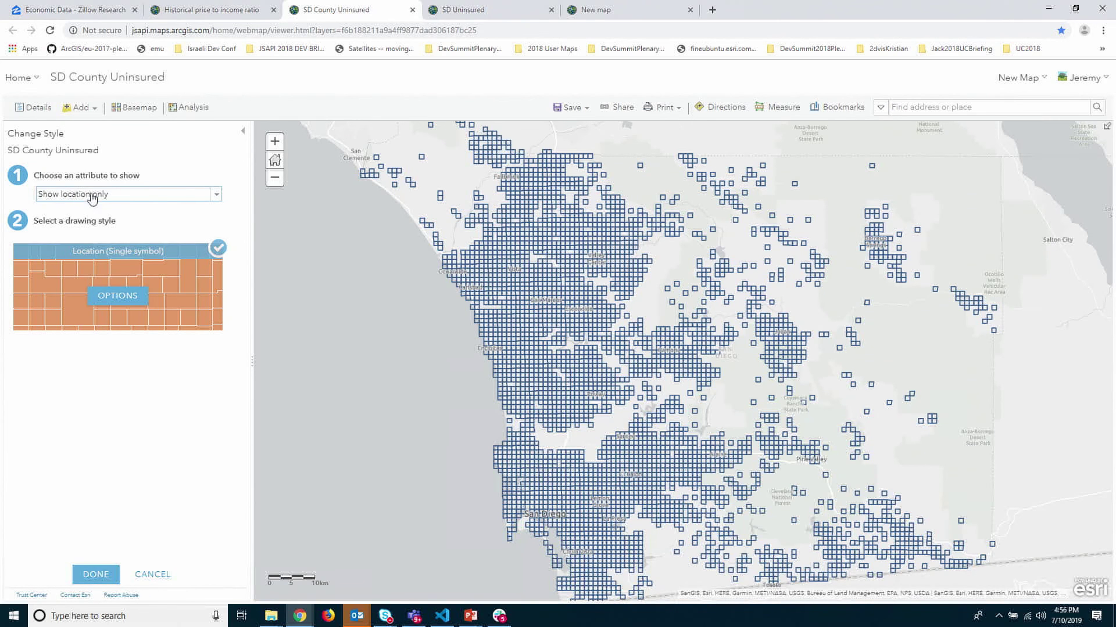
{"action": "left_click", "coordinate": [87, 194]}
{"action": "scroll", "coordinate": [84, 236], "scroll_direction": "down", "scroll_amount": 2}
{"action": "scroll", "coordinate": [84, 235], "scroll_direction": "down", "scroll_amount": 10}
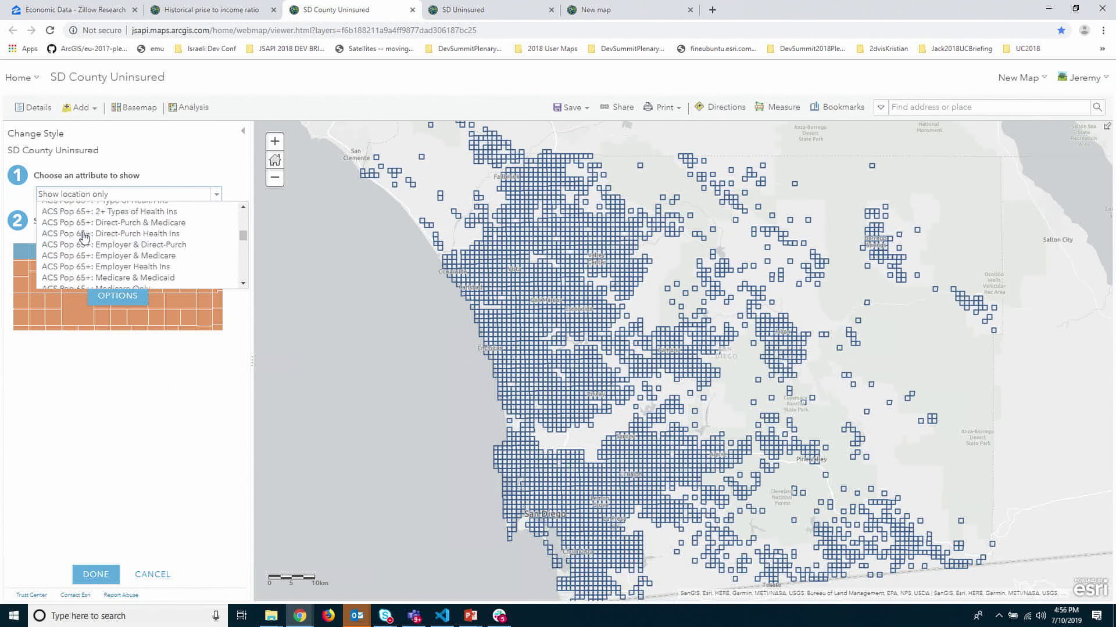
{"action": "scroll", "coordinate": [82, 237], "scroll_direction": "down", "scroll_amount": 10}
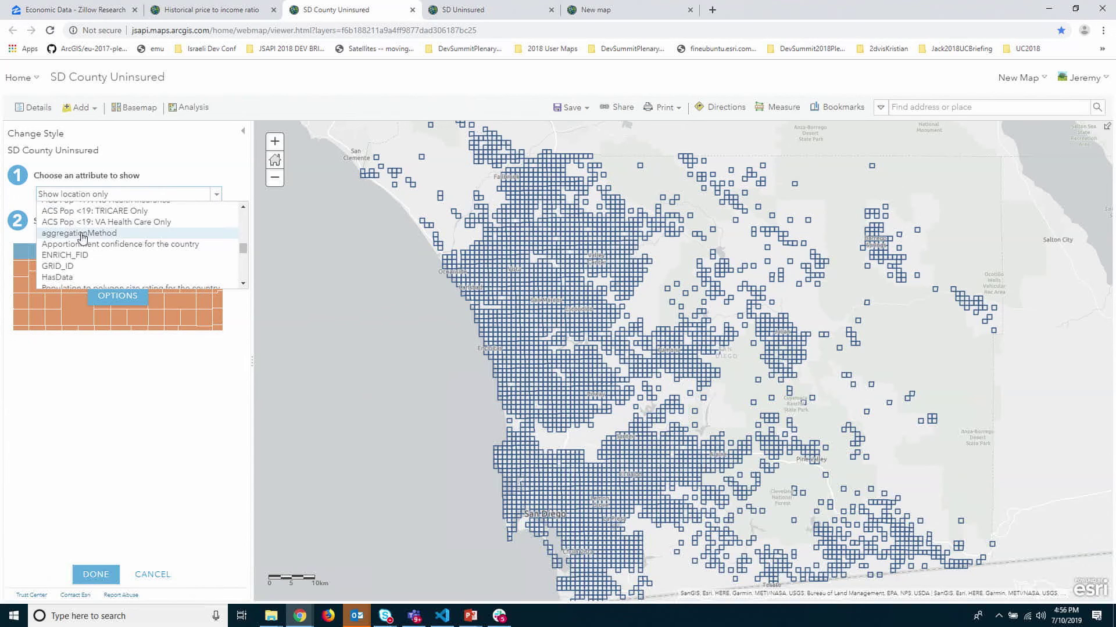
{"action": "scroll", "coordinate": [87, 245], "scroll_direction": "up", "scroll_amount": 5}
{"action": "scroll", "coordinate": [104, 248], "scroll_direction": "up", "scroll_amount": 3}
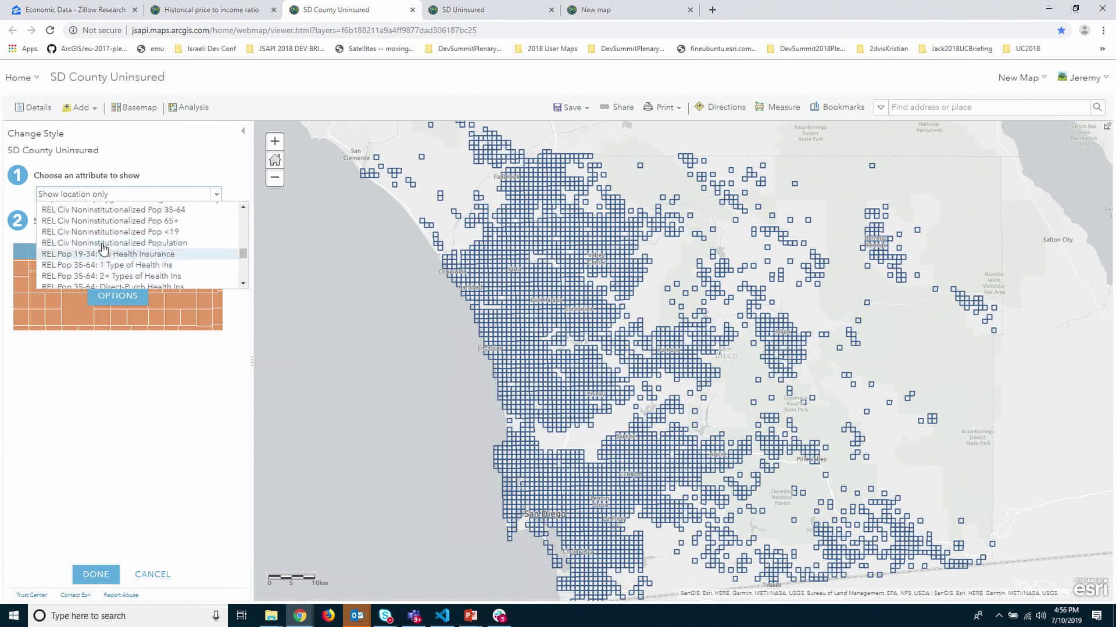
{"action": "scroll", "coordinate": [103, 248], "scroll_direction": "up", "scroll_amount": 3}
{"action": "scroll", "coordinate": [104, 249], "scroll_direction": "up", "scroll_amount": 1}
{"action": "scroll", "coordinate": [104, 248], "scroll_direction": "up", "scroll_amount": 2}
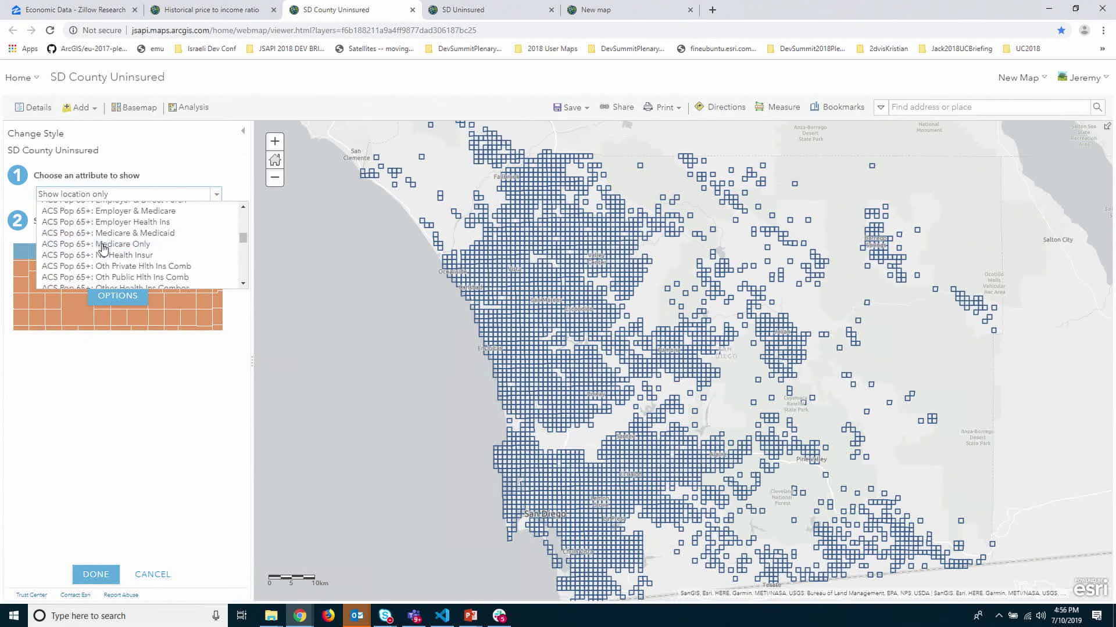
{"action": "scroll", "coordinate": [103, 249], "scroll_direction": "up", "scroll_amount": 2}
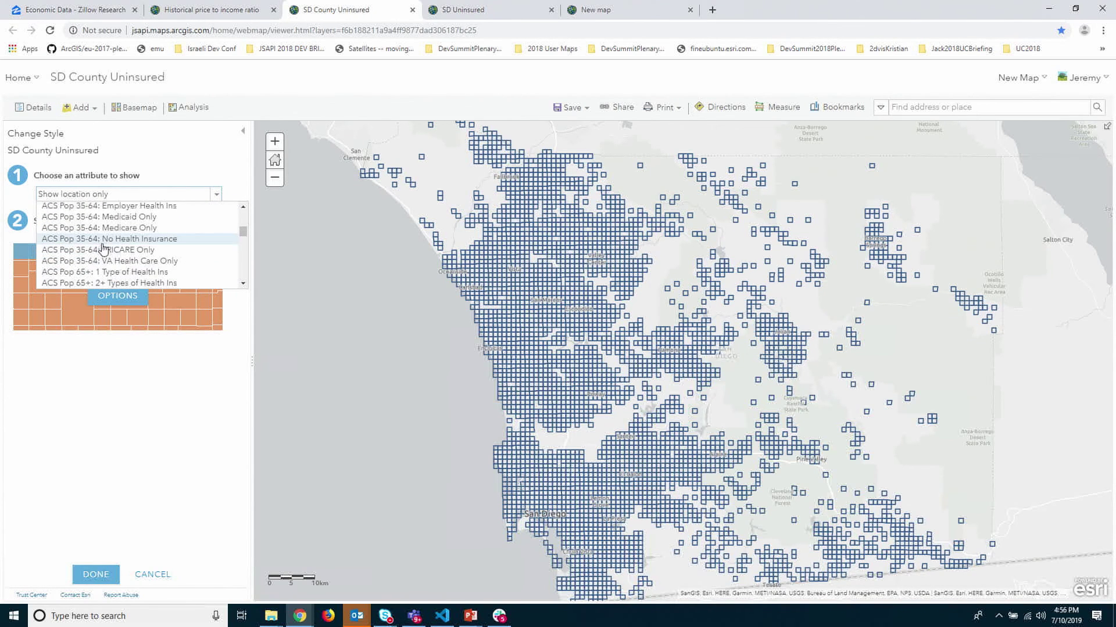
{"action": "scroll", "coordinate": [108, 244], "scroll_direction": "down", "scroll_amount": 5}
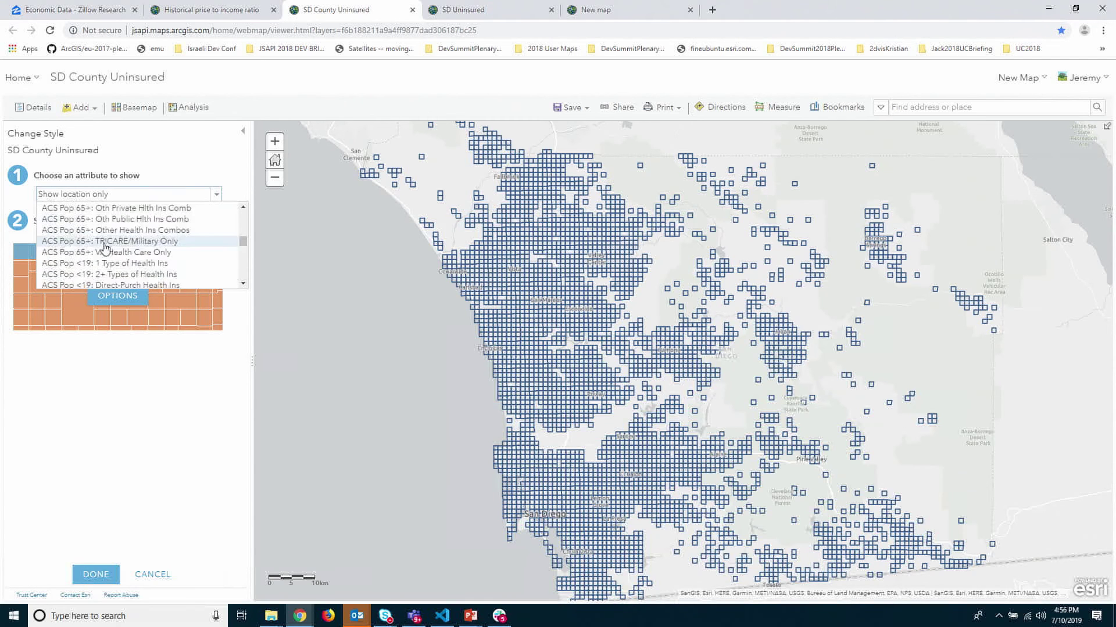
{"action": "scroll", "coordinate": [105, 248], "scroll_direction": "up", "scroll_amount": 5}
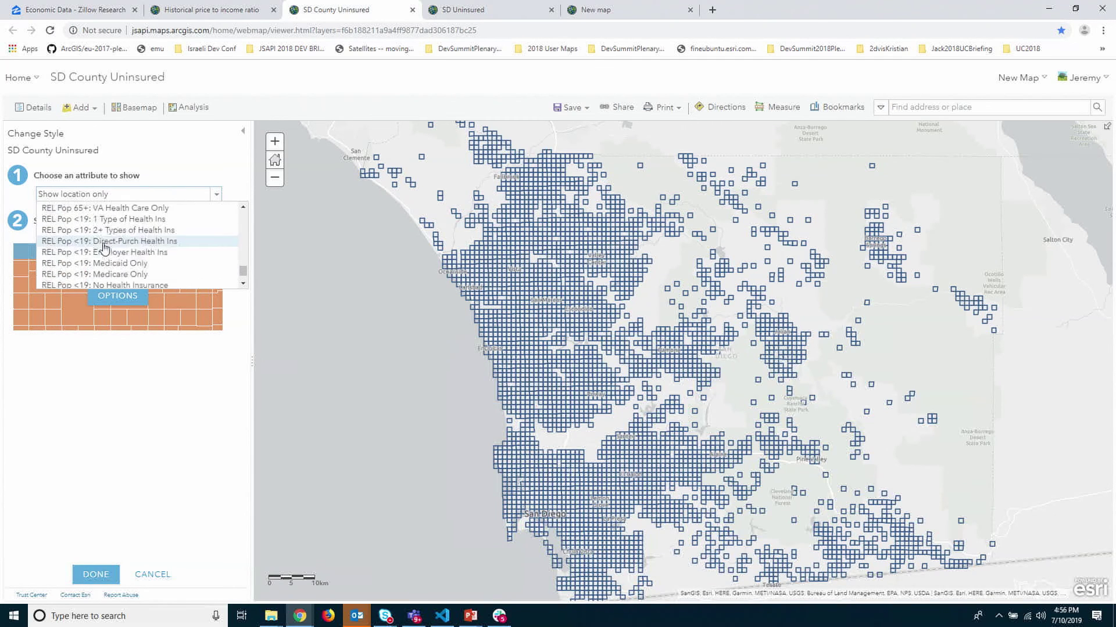
{"action": "scroll", "coordinate": [106, 239], "scroll_direction": "up", "scroll_amount": 4}
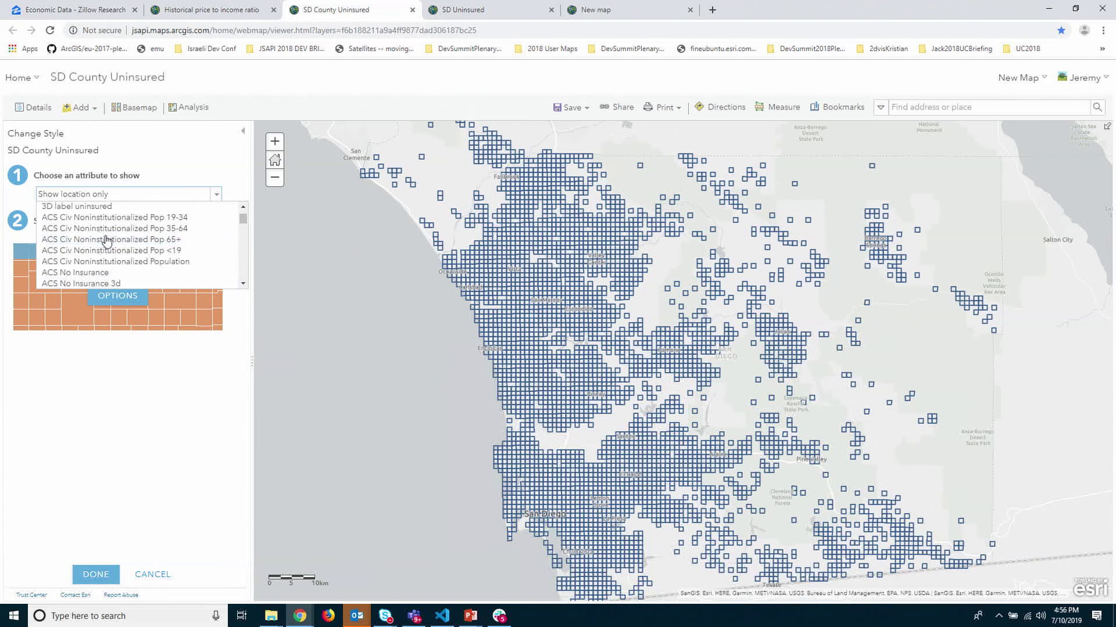
{"action": "left_click", "coordinate": [103, 273]}
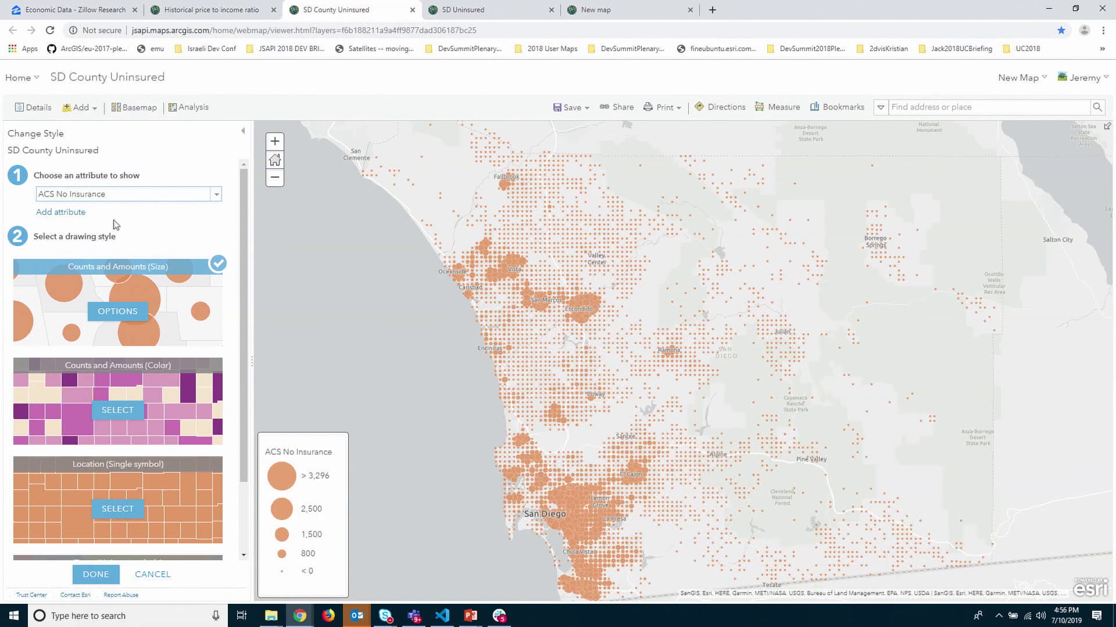
Add ACS Percent Uninsured as a second style attribute and swap the order so it comes before ACS No Insurance.
{"action": "left_click", "coordinate": [68, 213]}
{"action": "left_click", "coordinate": [89, 218]}
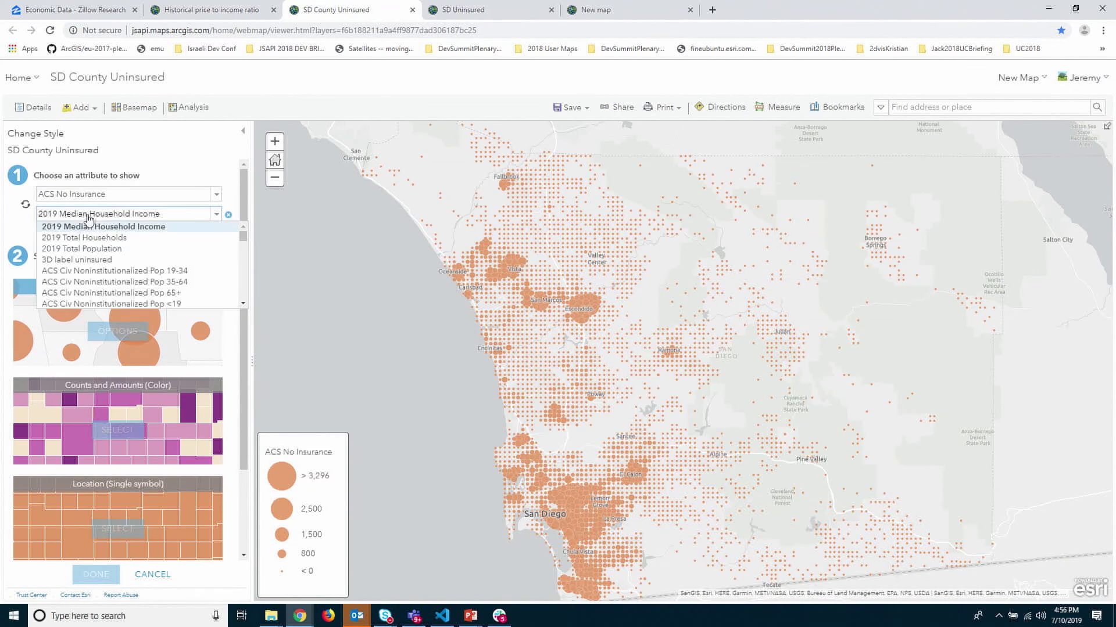
{"action": "scroll", "coordinate": [102, 250], "scroll_direction": "down", "scroll_amount": 4}
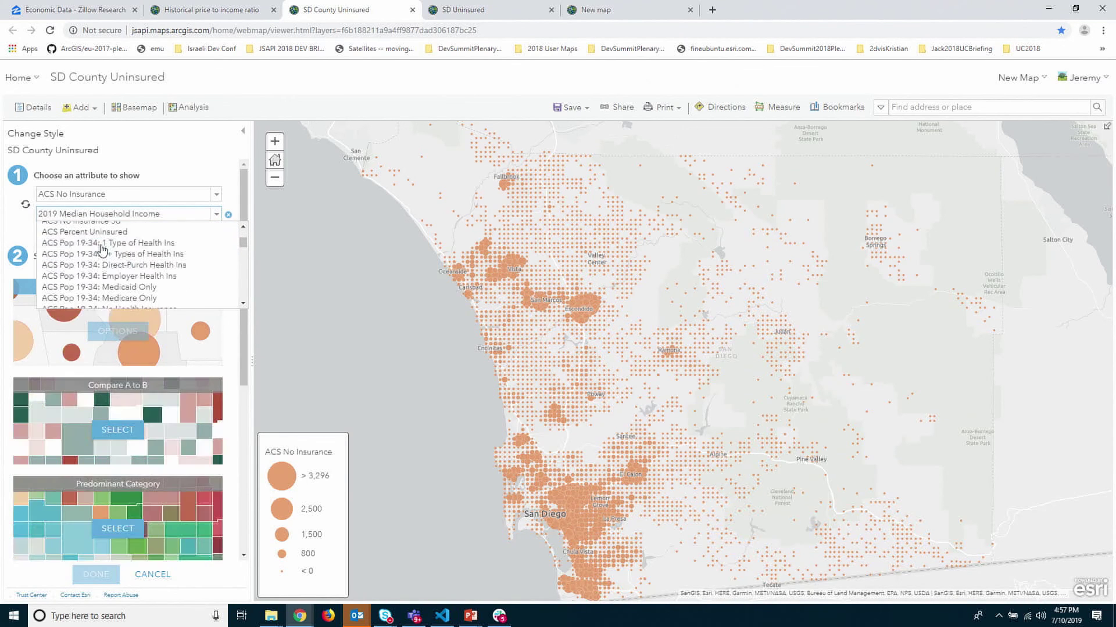
{"action": "left_click", "coordinate": [88, 232]}
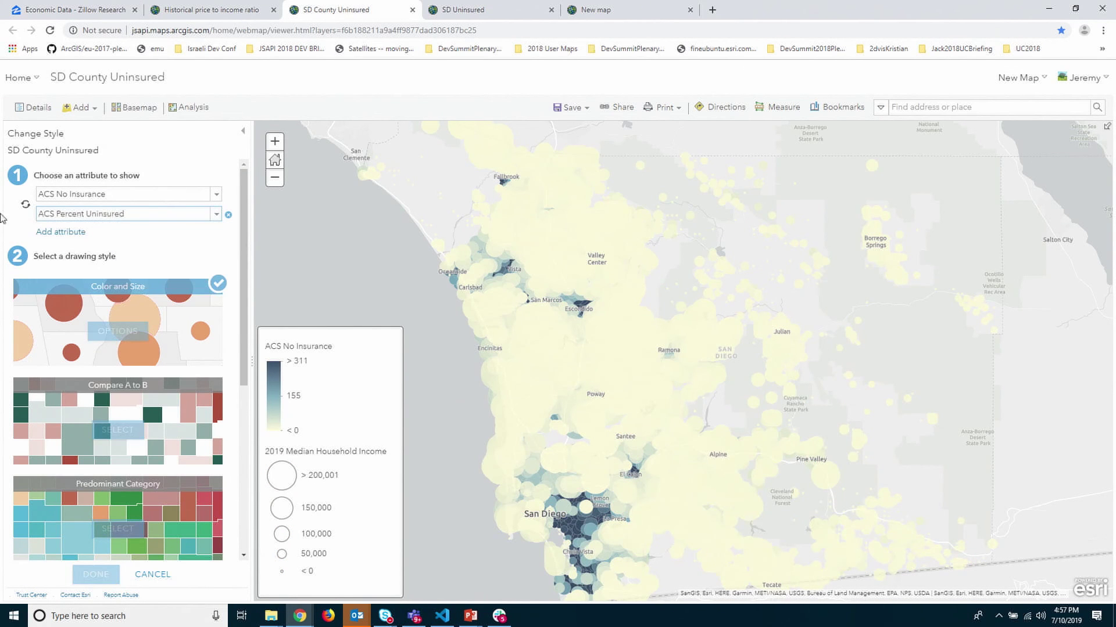
{"action": "left_click", "coordinate": [26, 205]}
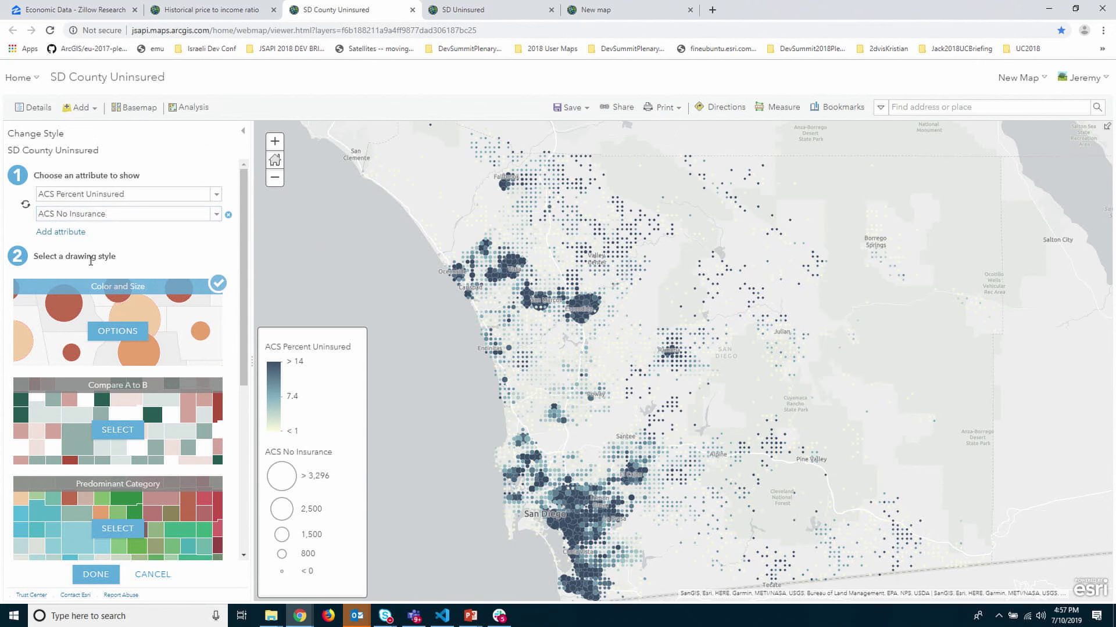
Apply the Above and Below colour theme to the ACS Percent Uninsured attribute of the Color and Size style.
{"action": "mouse_move", "coordinate": [112, 305]}
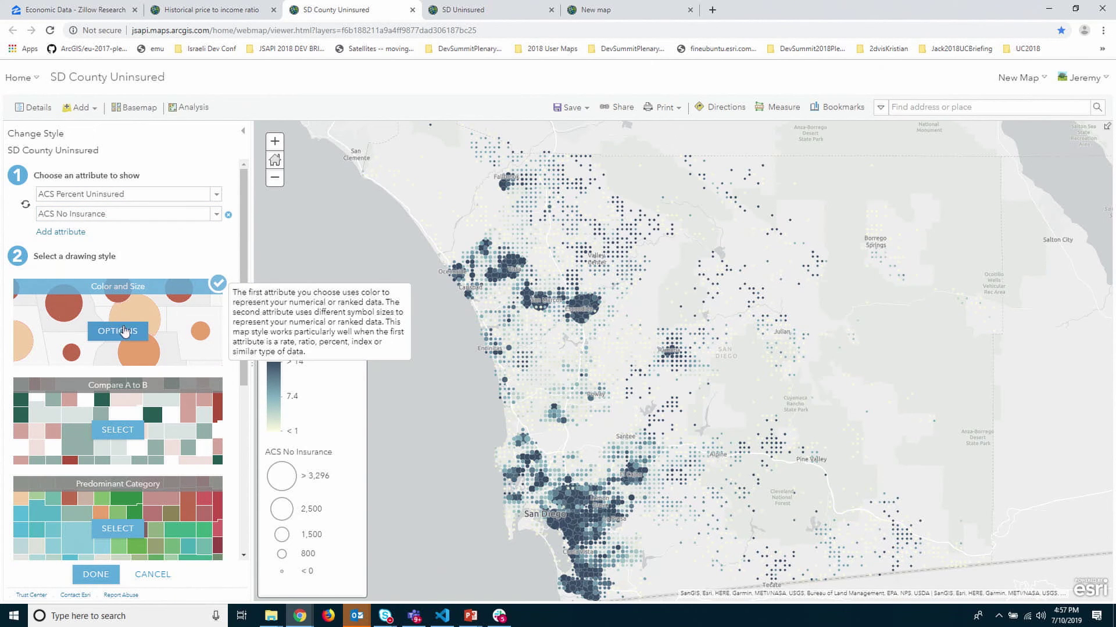
{"action": "left_click", "coordinate": [122, 331]}
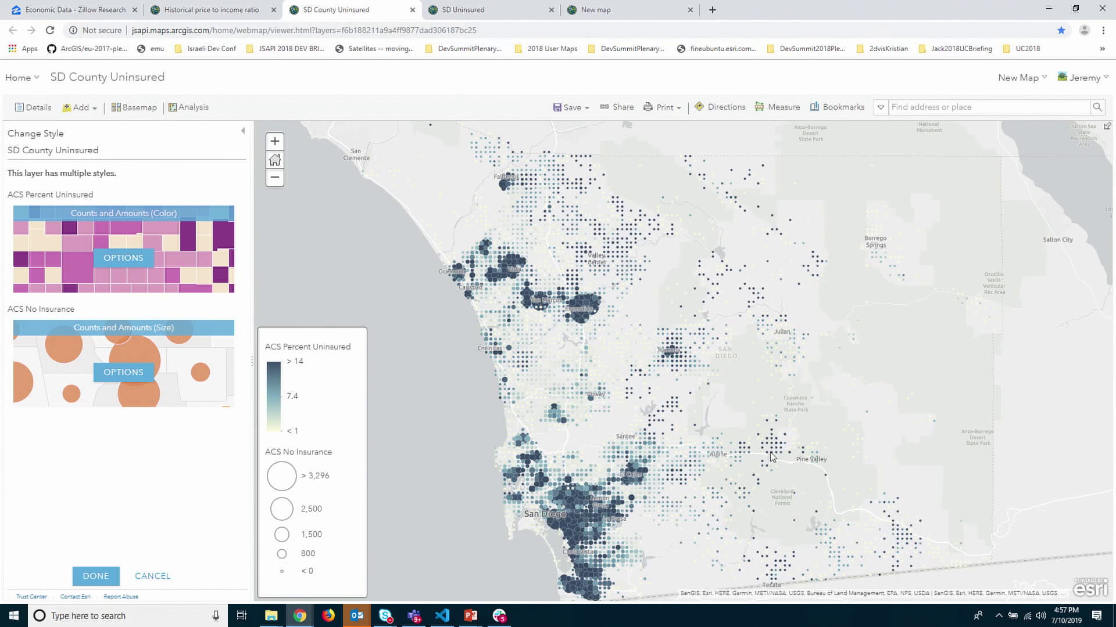
{"action": "left_click", "coordinate": [128, 259]}
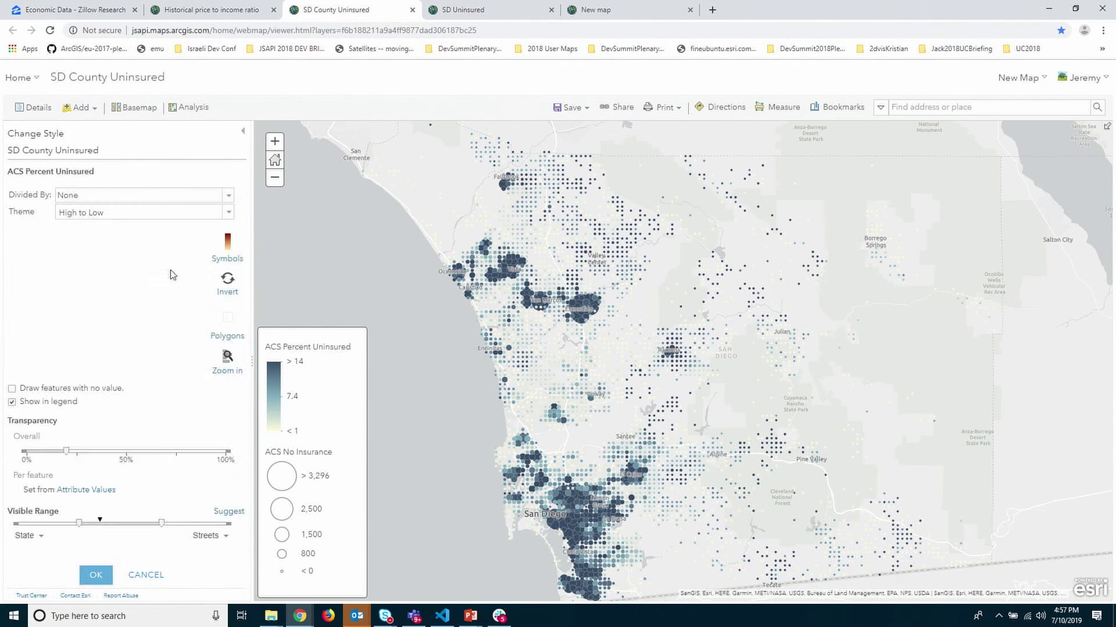
{"action": "left_click", "coordinate": [228, 214]}
{"action": "left_click", "coordinate": [158, 299]}
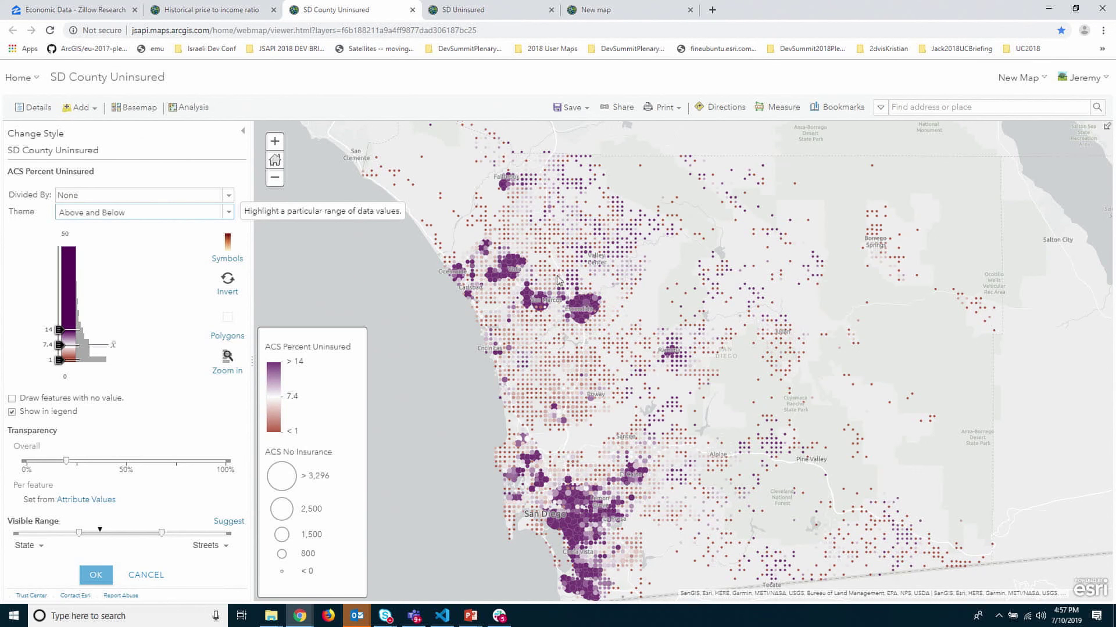
Switch to the SD Uninsured scene and view the extruded uninsured counts from the third slide.
{"action": "left_click", "coordinate": [459, 10]}
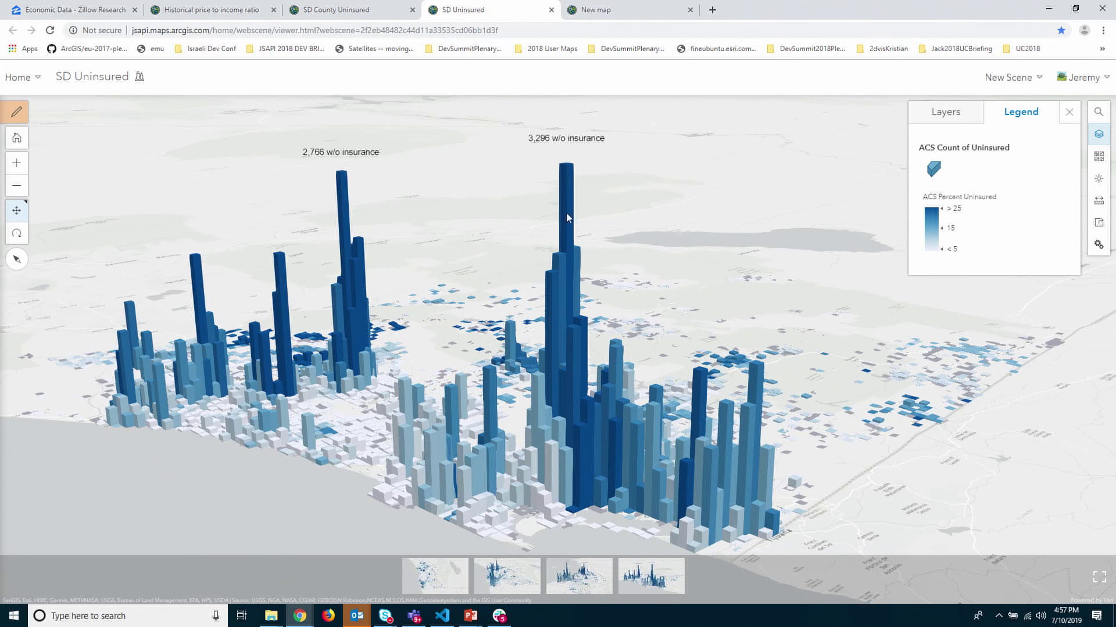
{"action": "left_click", "coordinate": [570, 585]}
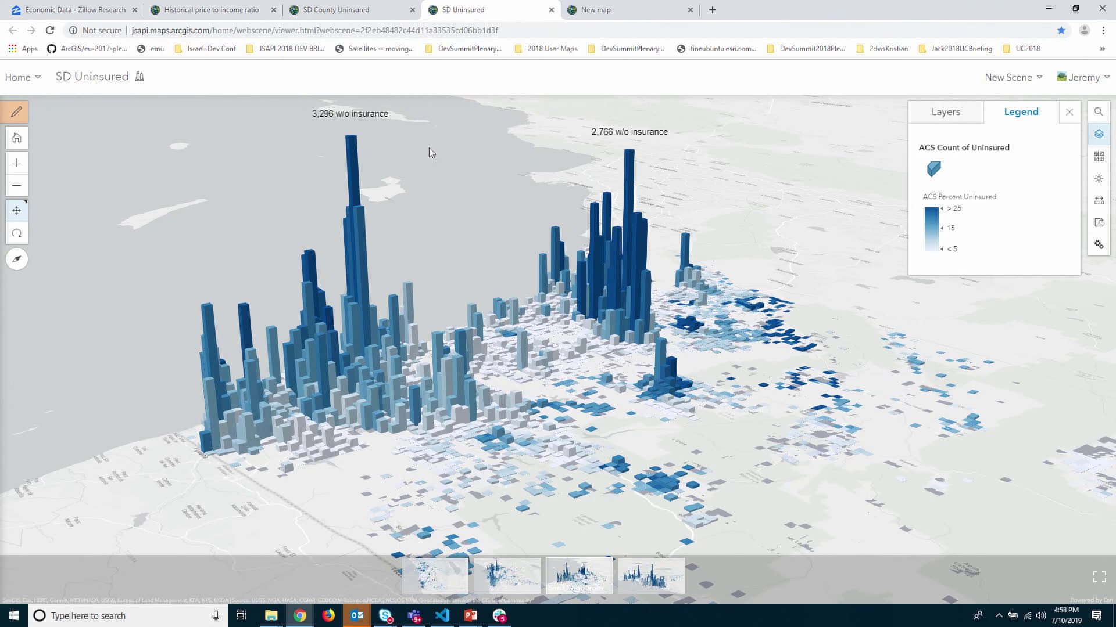
Switch to the new map, add the us_zip_education_2016___4 layer from My Content, and show the map's layer list.
{"action": "left_click", "coordinate": [604, 8]}
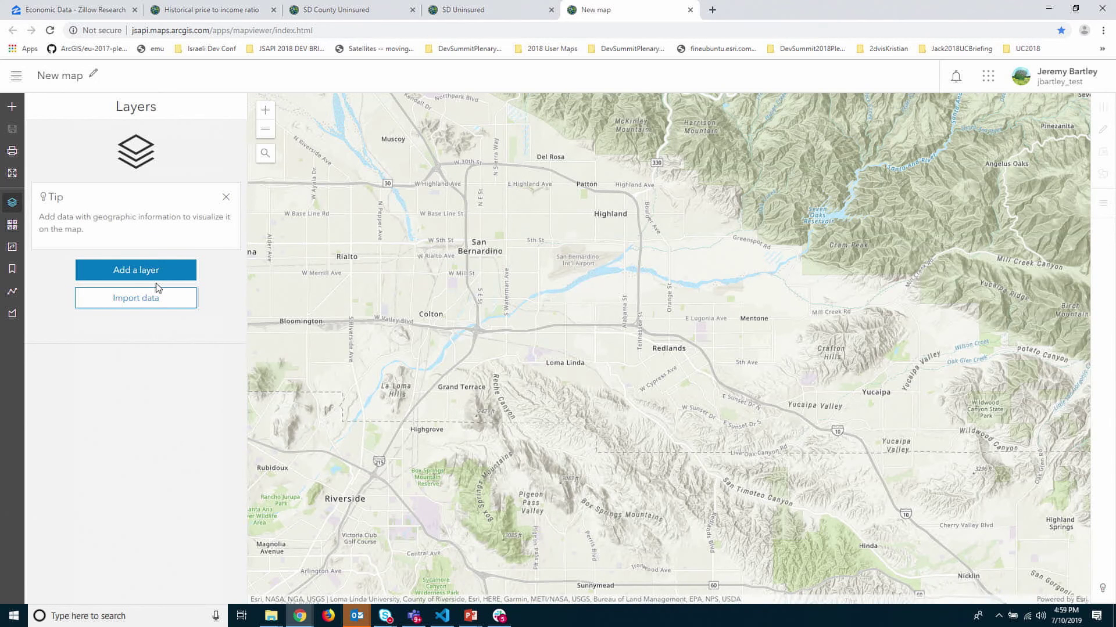
{"action": "left_click", "coordinate": [100, 275]}
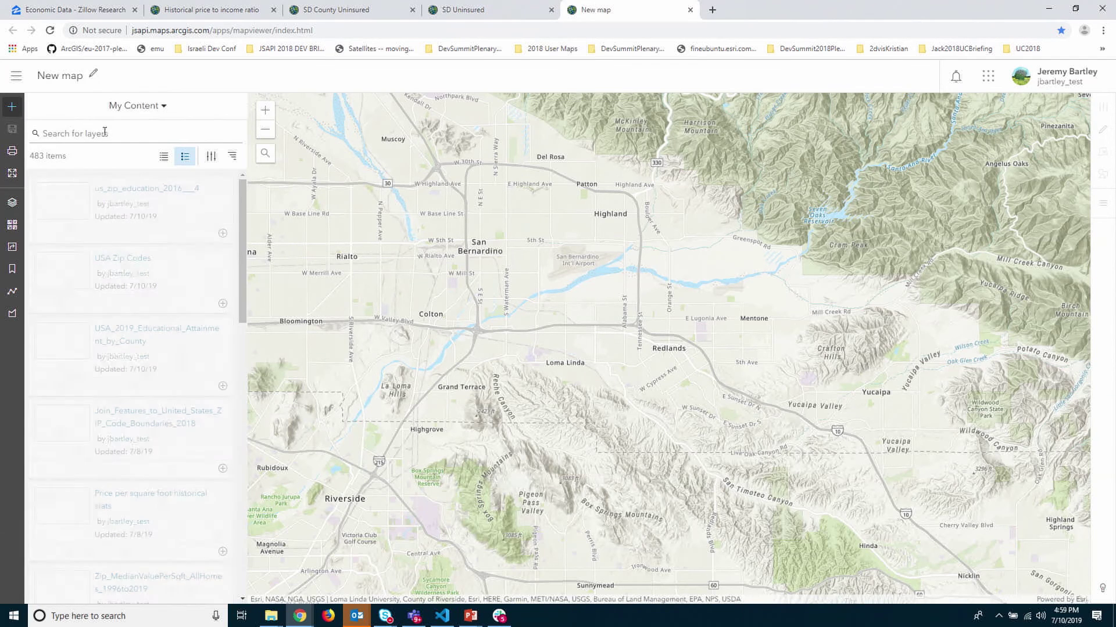
{"action": "left_click", "coordinate": [222, 233]}
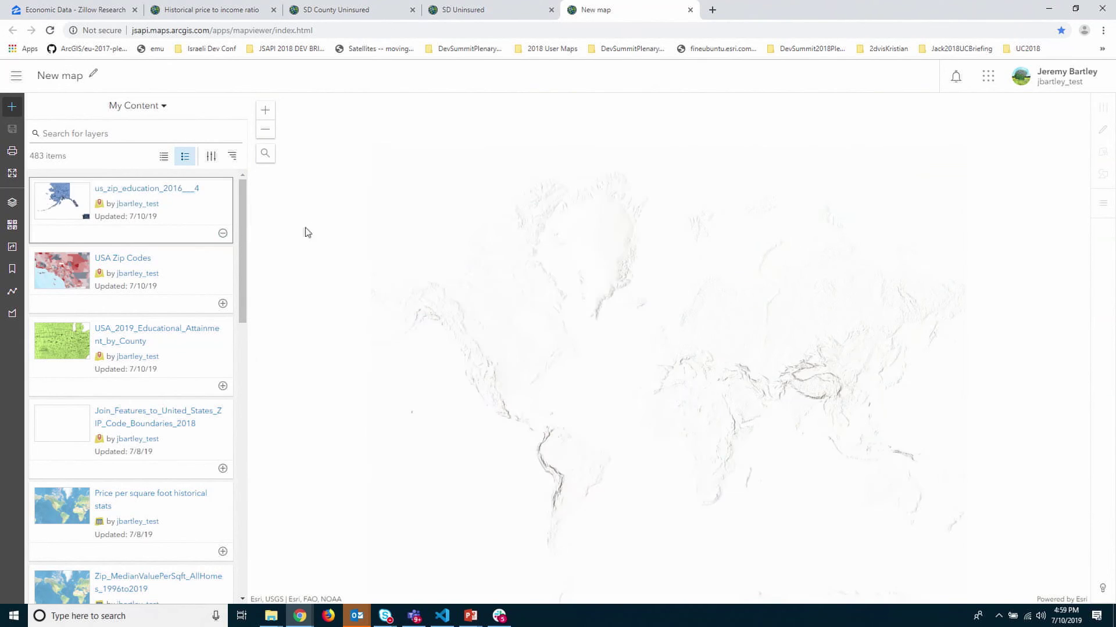
{"action": "mouse_move", "coordinate": [459, 338]}
{"action": "left_mouse_down"}
{"action": "mouse_move", "coordinate": [581, 399]}
{"action": "mouse_move", "coordinate": [571, 415]}
{"action": "left_mouse_up"}
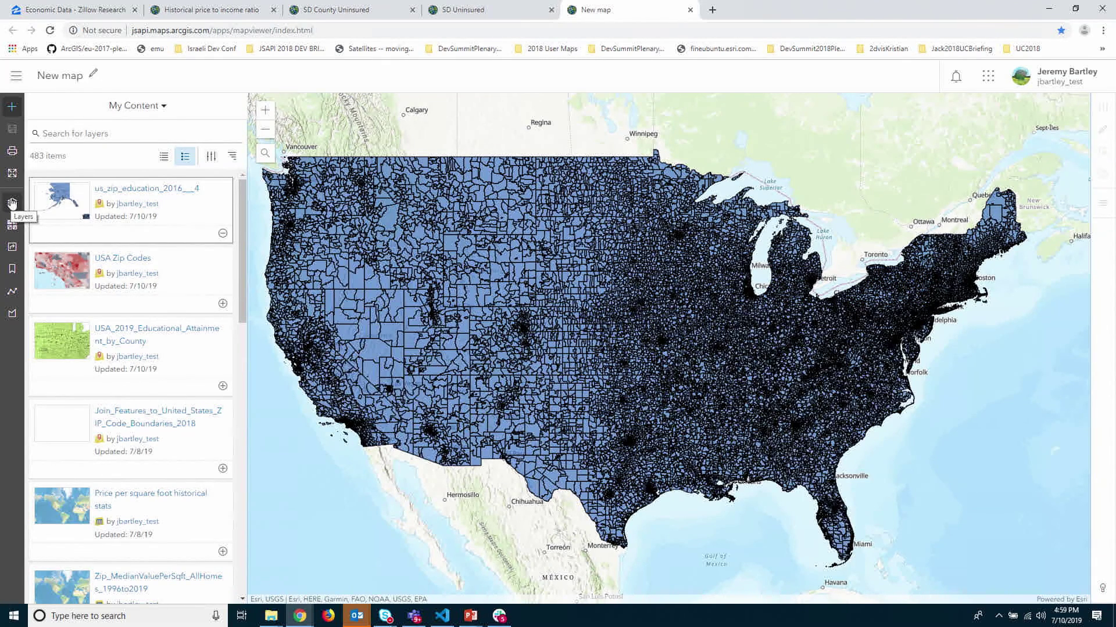
{"action": "left_click", "coordinate": [11, 202]}
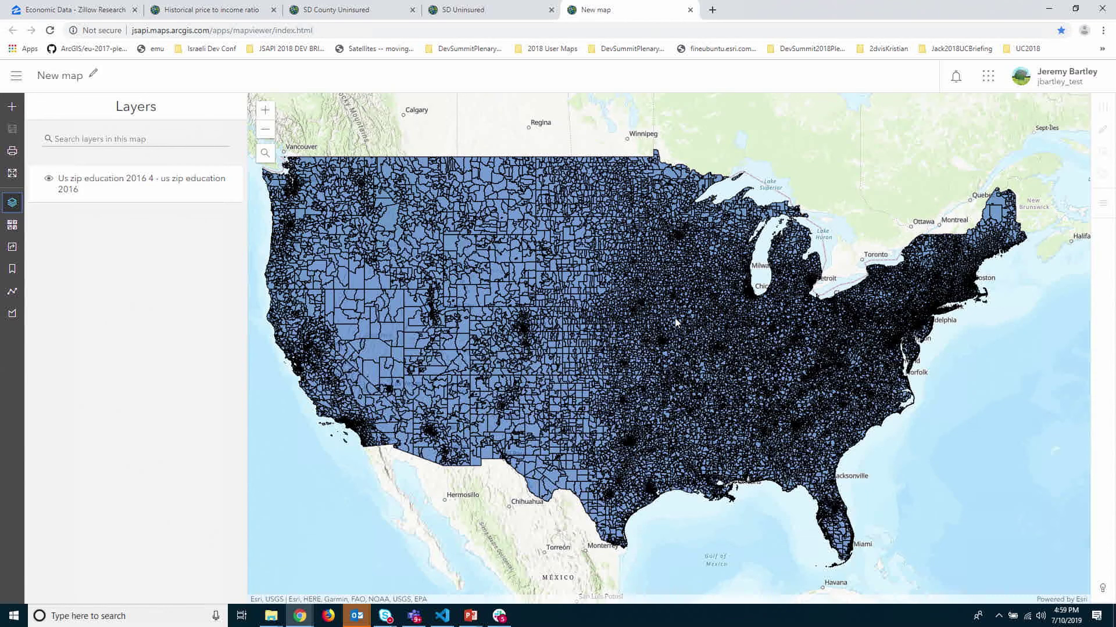
Select the Us zip education 2016 layer, close the layer list and show the map legend.
{"action": "left_click", "coordinate": [117, 197]}
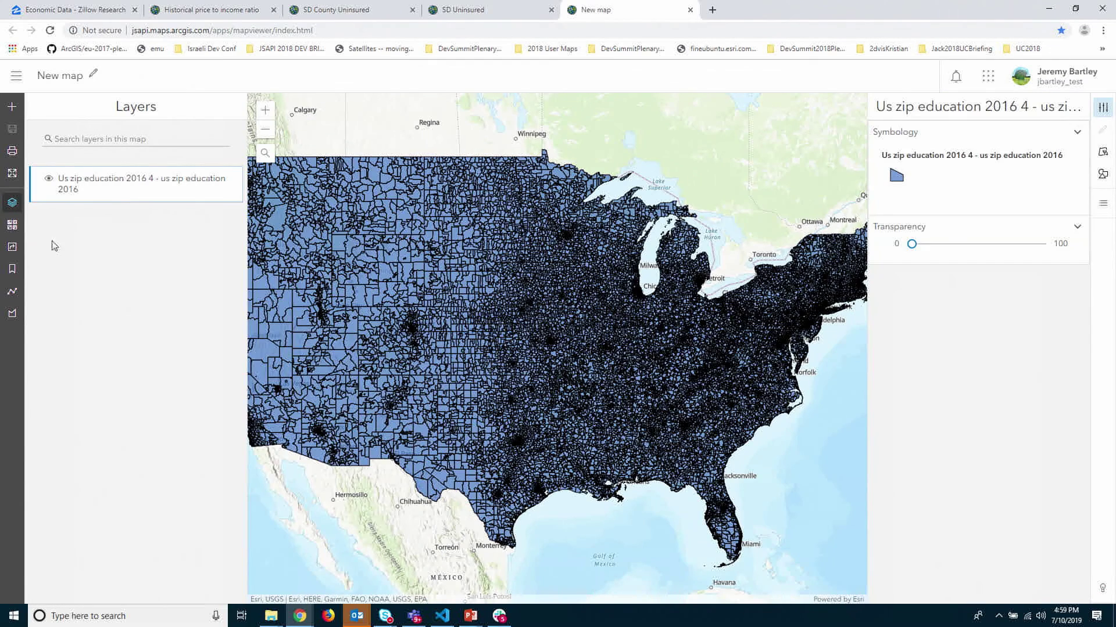
{"action": "left_click", "coordinate": [12, 202]}
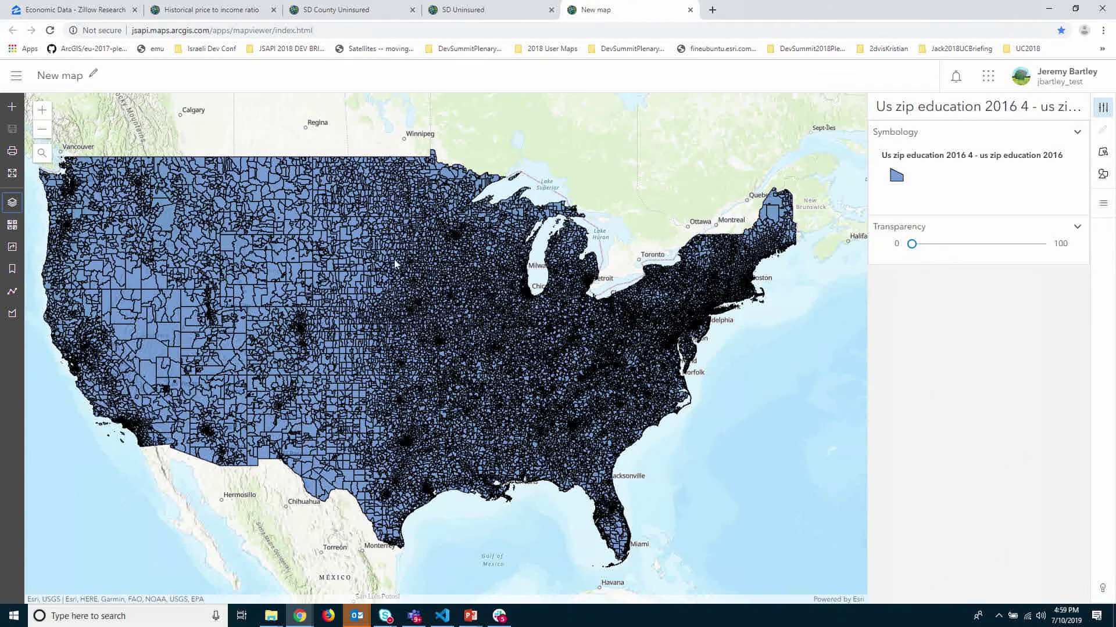
{"action": "left_click", "coordinate": [1103, 203]}
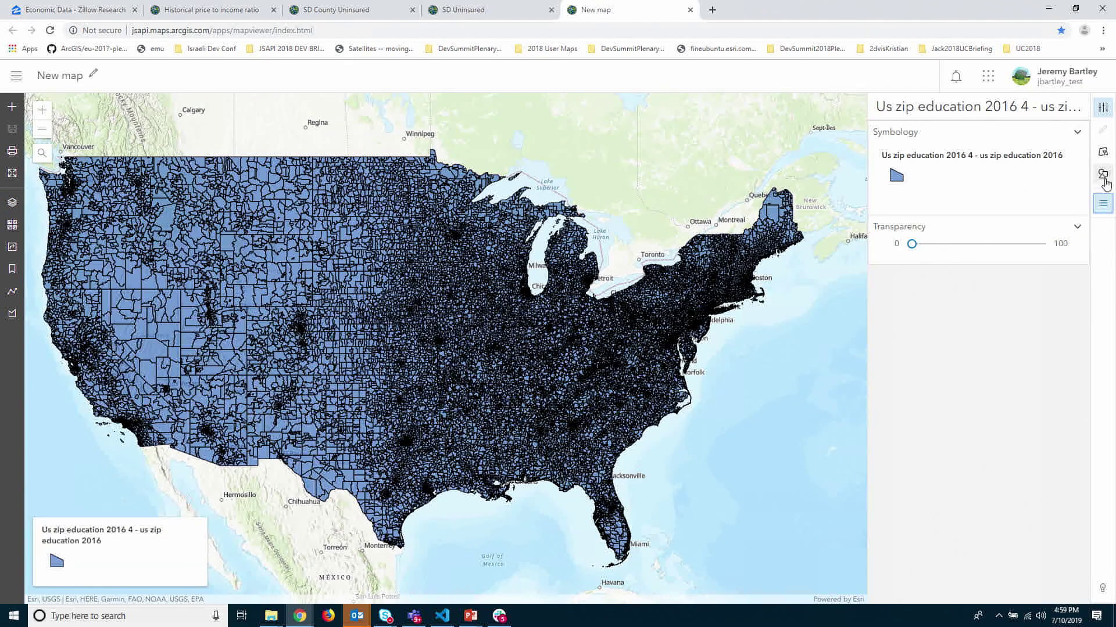
Style the ZIP education layer by the attribute % of households living below poverty line.
{"action": "left_click", "coordinate": [1102, 174]}
{"action": "left_click_drag", "start_coordinate": [431, 304], "coordinate": [466, 286]}
{"action": "left_click", "coordinate": [951, 155]}
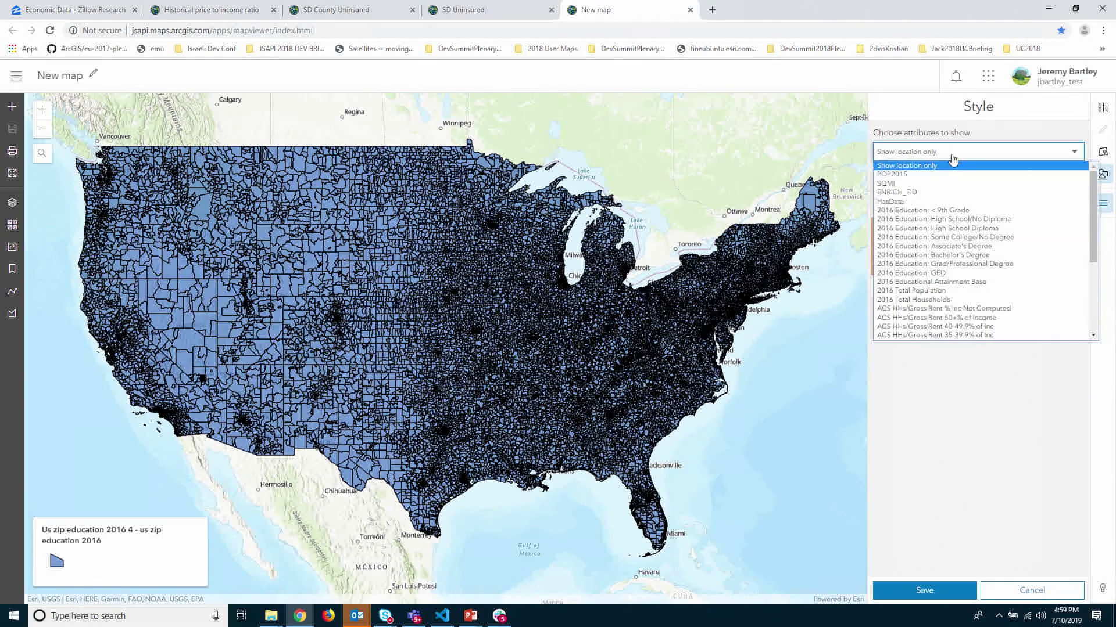
{"action": "scroll", "coordinate": [952, 238], "scroll_direction": "down", "scroll_amount": 2}
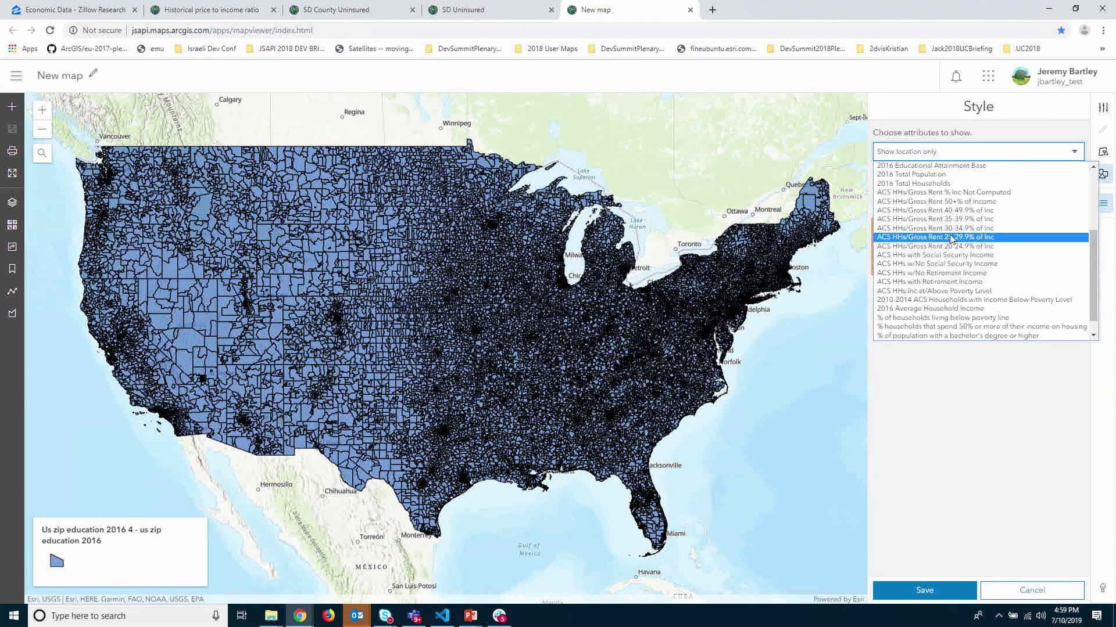
{"action": "left_click", "coordinate": [959, 319]}
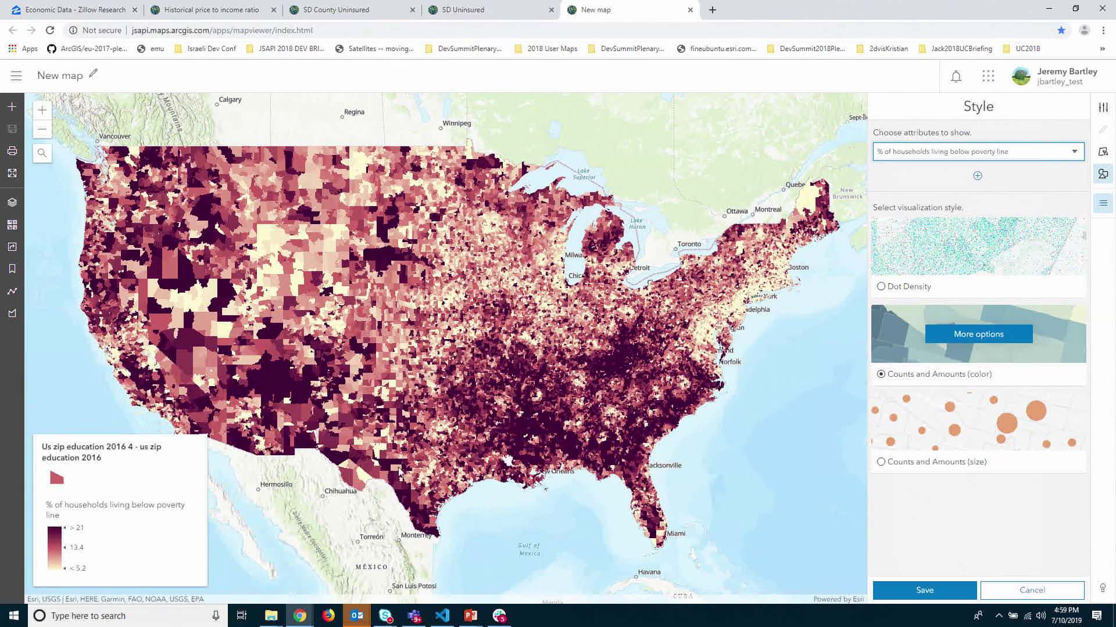
Open the options of the Counts and Amounts (color) style and set the histogram's maximum to 40.
{"action": "left_click", "coordinate": [983, 339]}
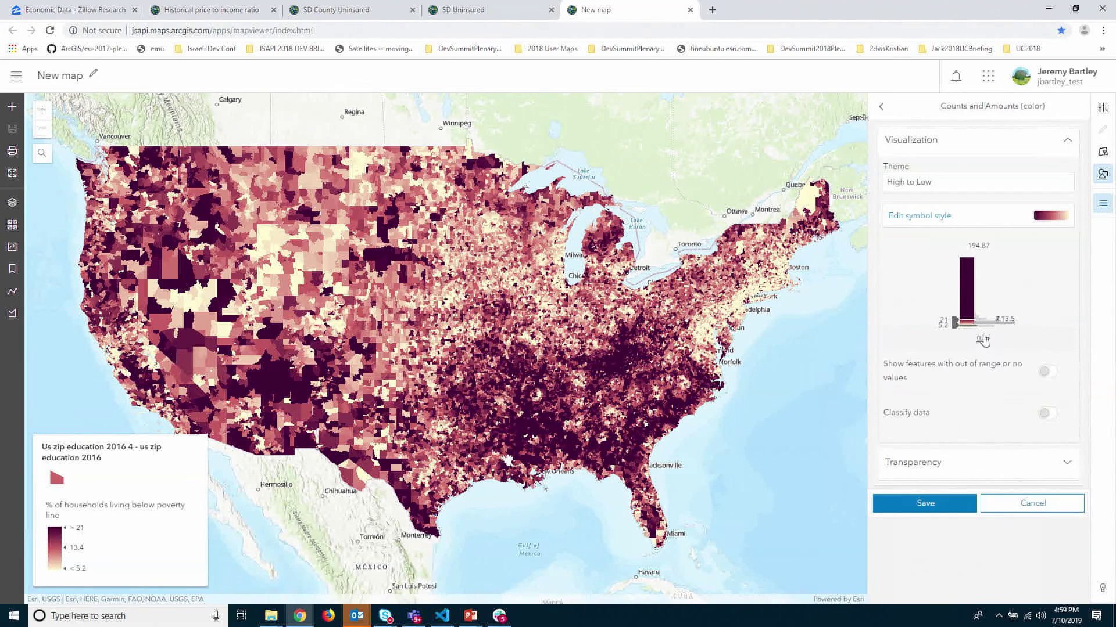
{"action": "left_click", "coordinate": [982, 244]}
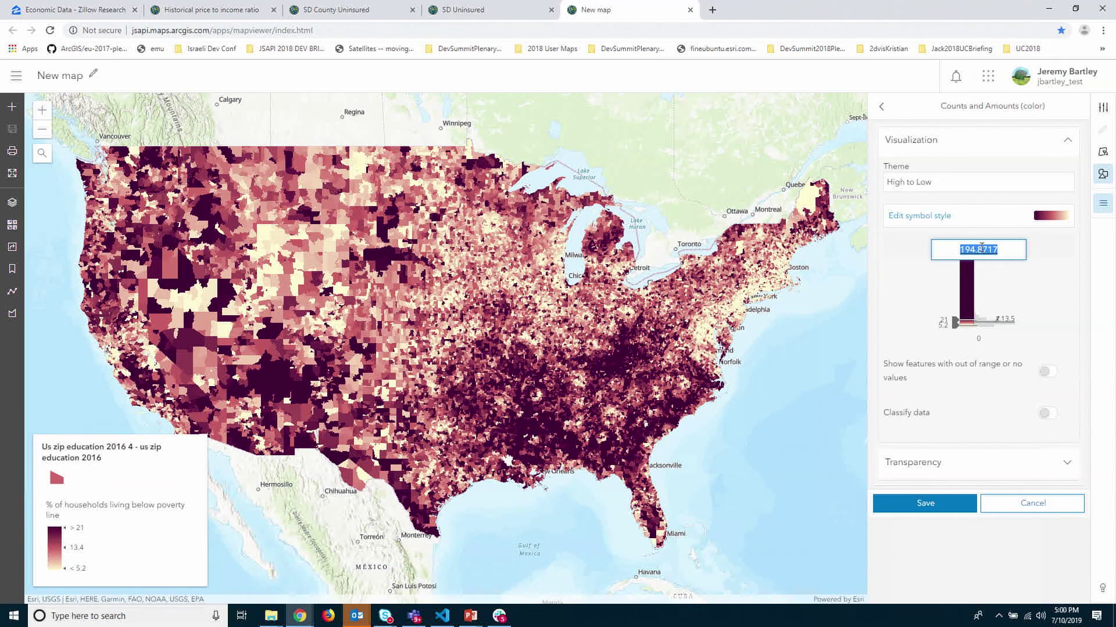
{"action": "type", "text": "40"}
{"action": "key", "text": "Return"}
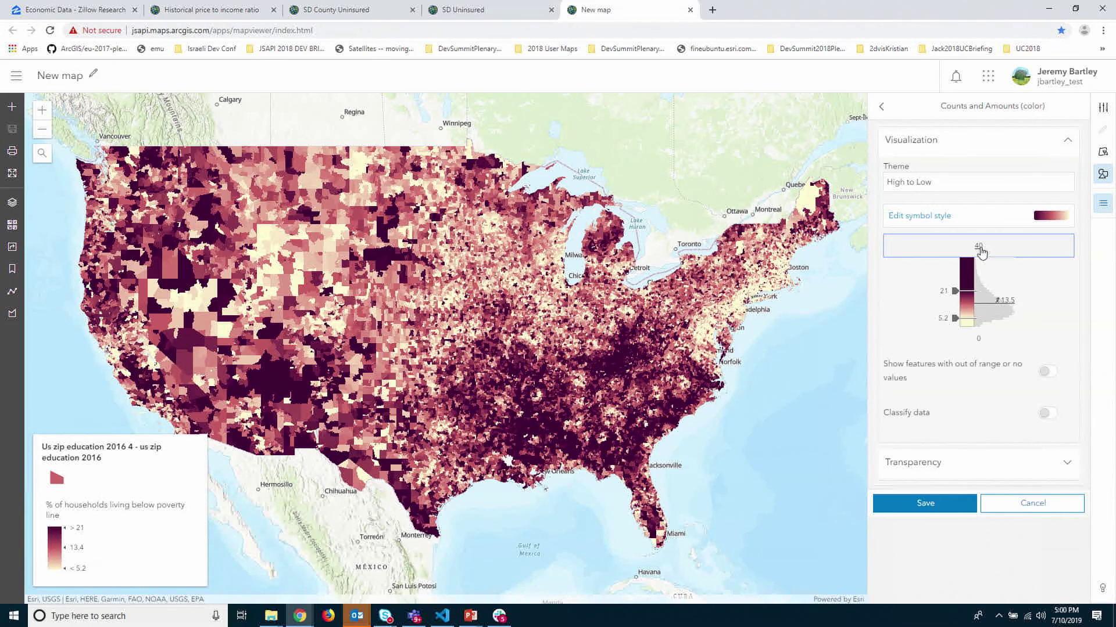
Move the upper colour stop up and down the histogram to compare the effect and leave it at 26.
{"action": "left_click_drag", "start_coordinate": [954, 290], "coordinate": [953, 292]}
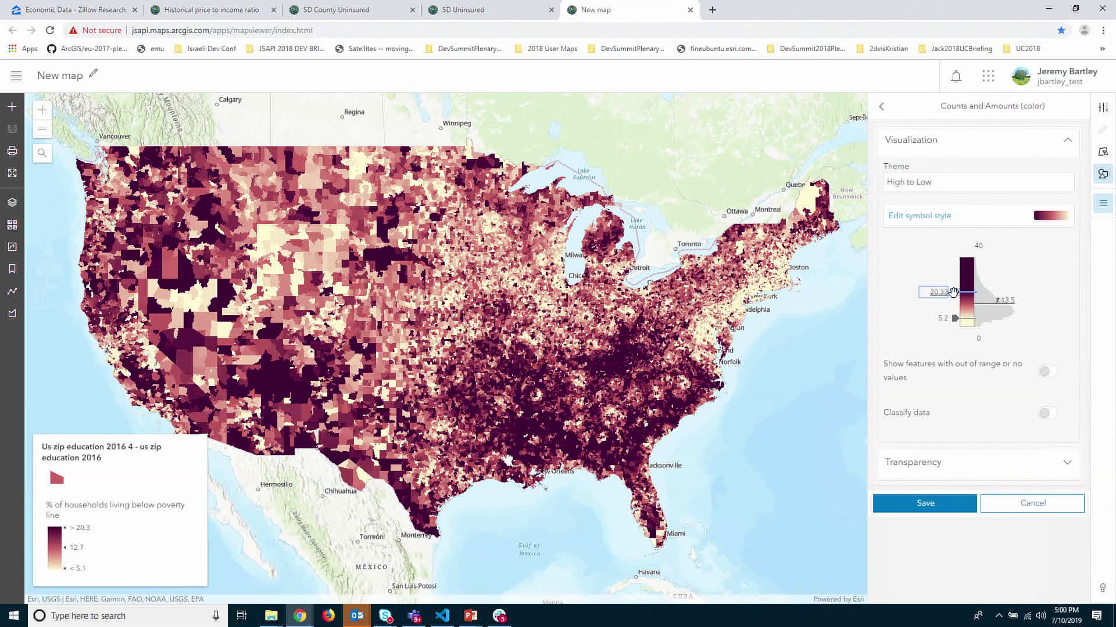
{"action": "type", "text": "29"}
{"action": "key", "text": "Return"}
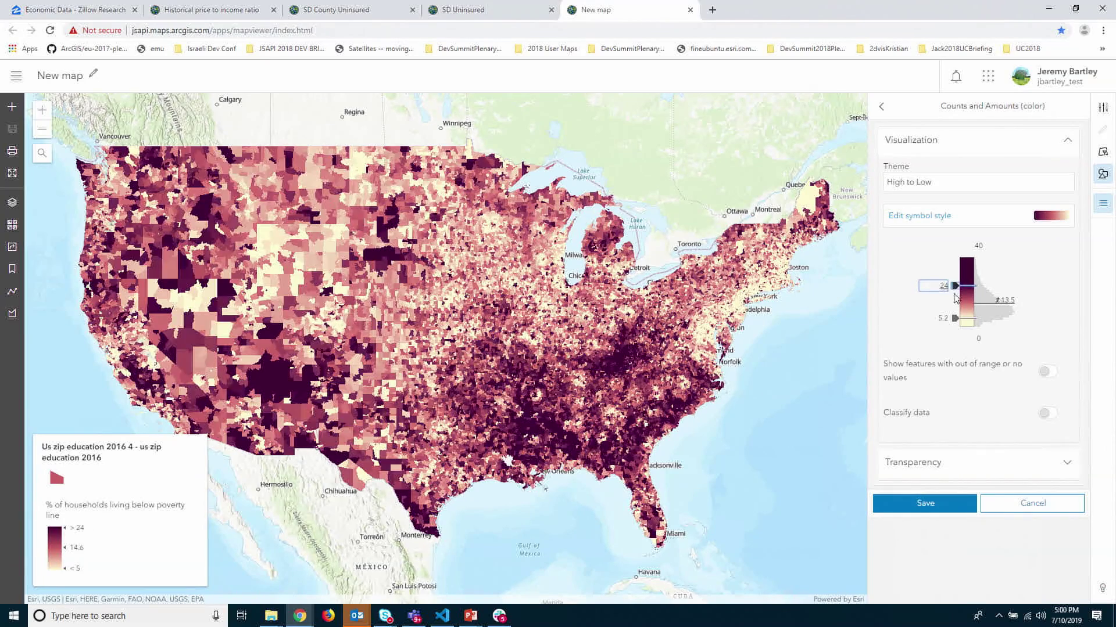
{"action": "type", "text": "35.33"}
{"action": "key", "text": "Return"}
{"action": "left_click", "coordinate": [955, 298]}
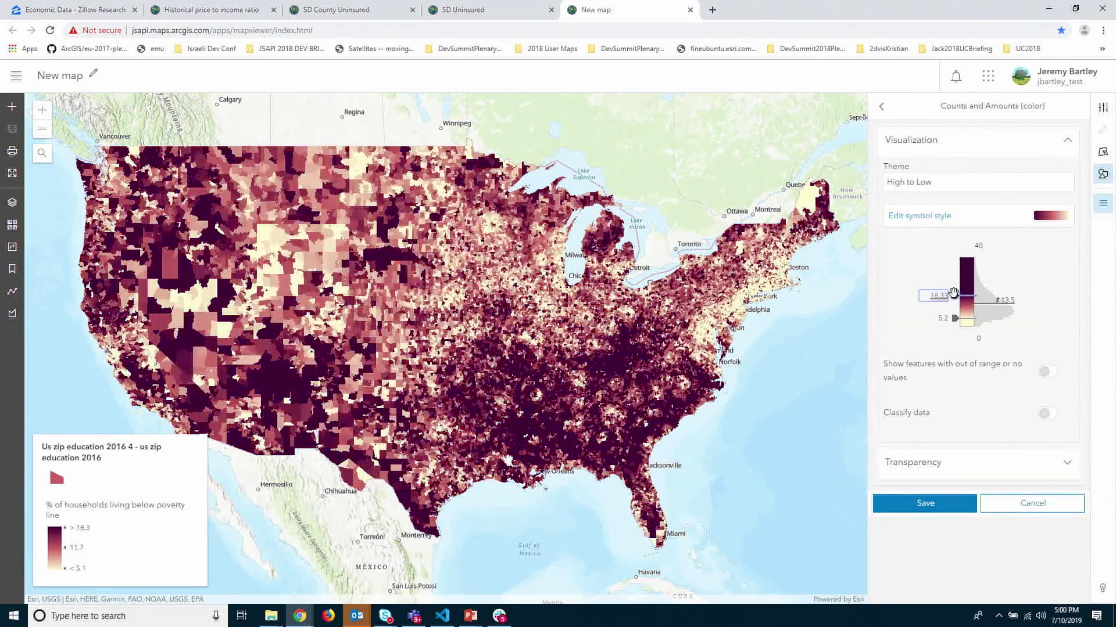
{"action": "type", "text": "31"}
{"action": "key", "text": "Return"}
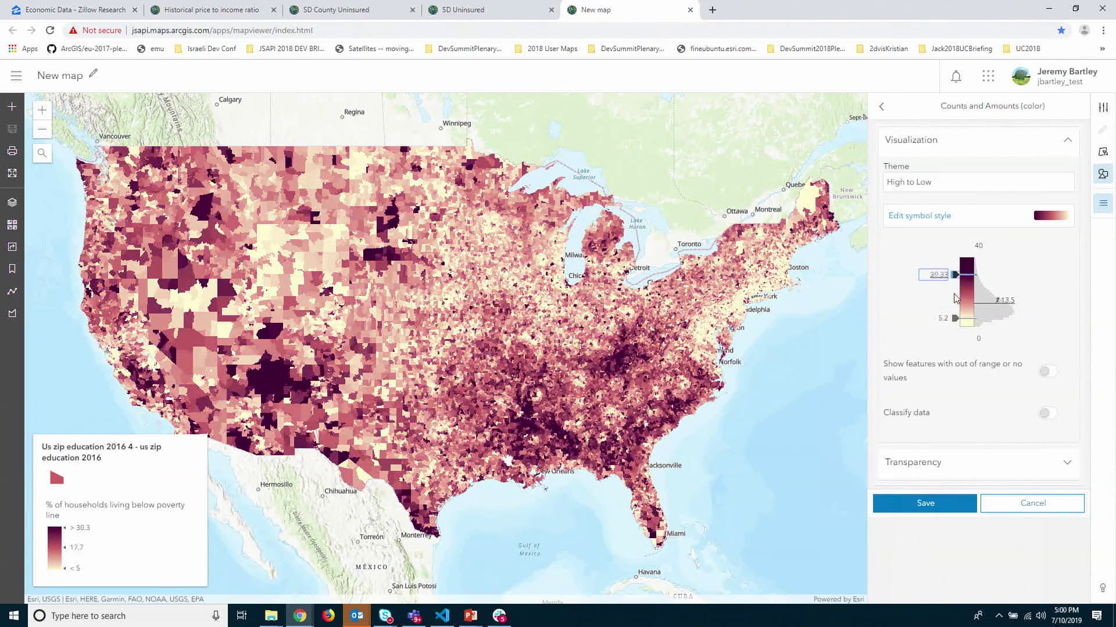
{"action": "type", "text": "26"}
{"action": "key", "text": "Return"}
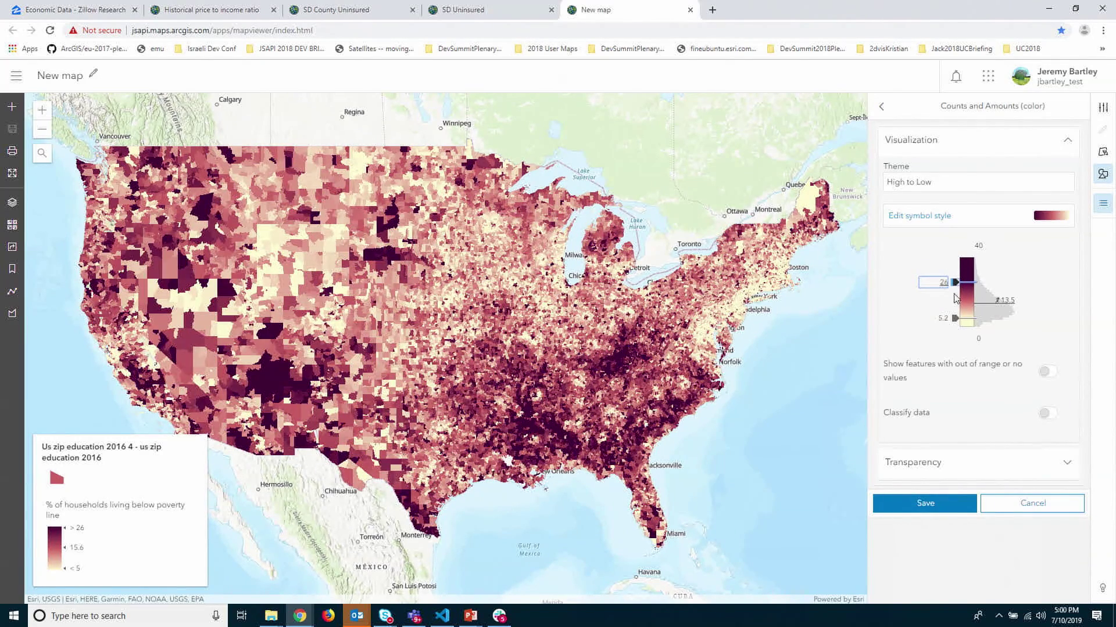
Open the symbol style's colour ramps and try a series of them on the ZIP layer, ending with the tan-to-brown ramp.
{"action": "left_click", "coordinate": [1056, 221]}
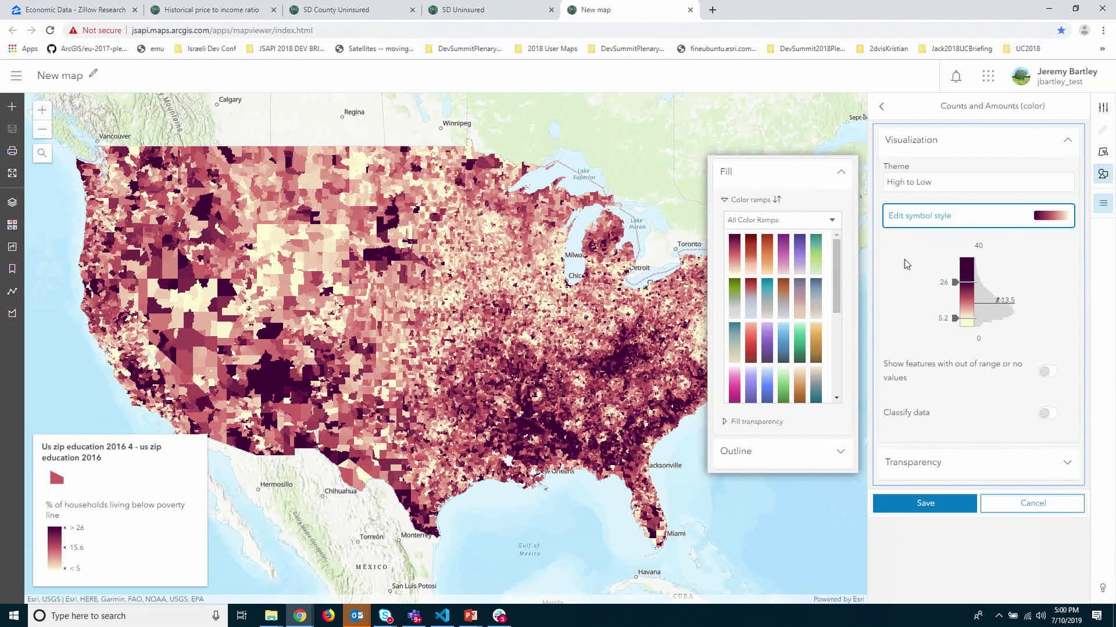
{"action": "left_click", "coordinate": [750, 263]}
{"action": "left_click", "coordinate": [767, 263]}
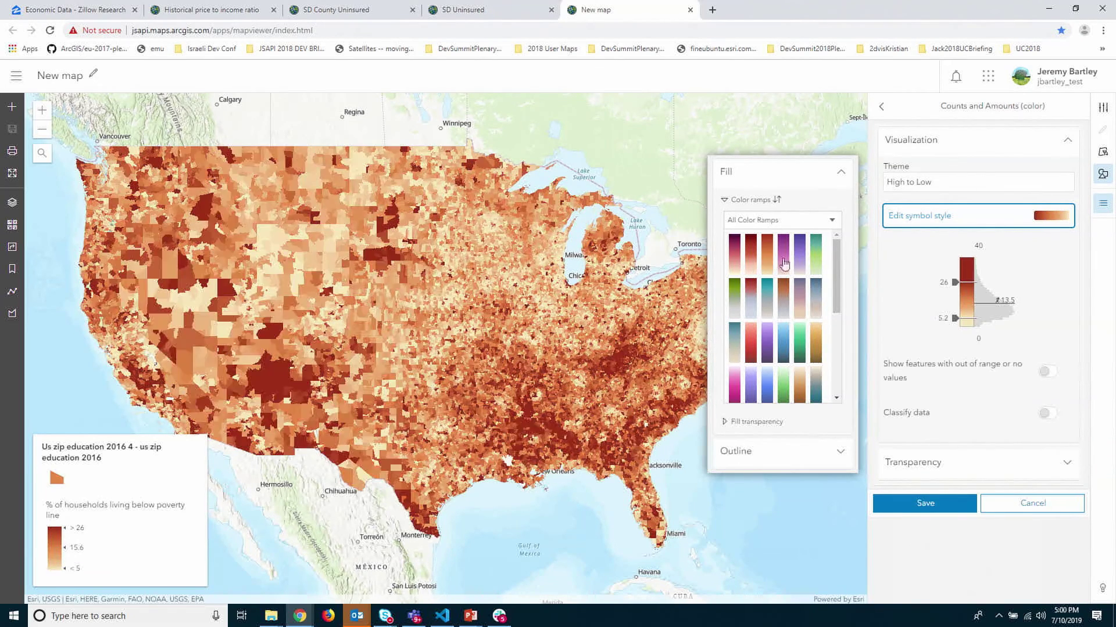
{"action": "left_click", "coordinate": [783, 263]}
{"action": "left_click", "coordinate": [800, 263]}
{"action": "left_click", "coordinate": [815, 263]}
{"action": "left_click", "coordinate": [816, 298]}
{"action": "left_click", "coordinate": [800, 307]}
{"action": "left_click", "coordinate": [784, 312]}
{"action": "left_click", "coordinate": [767, 313]}
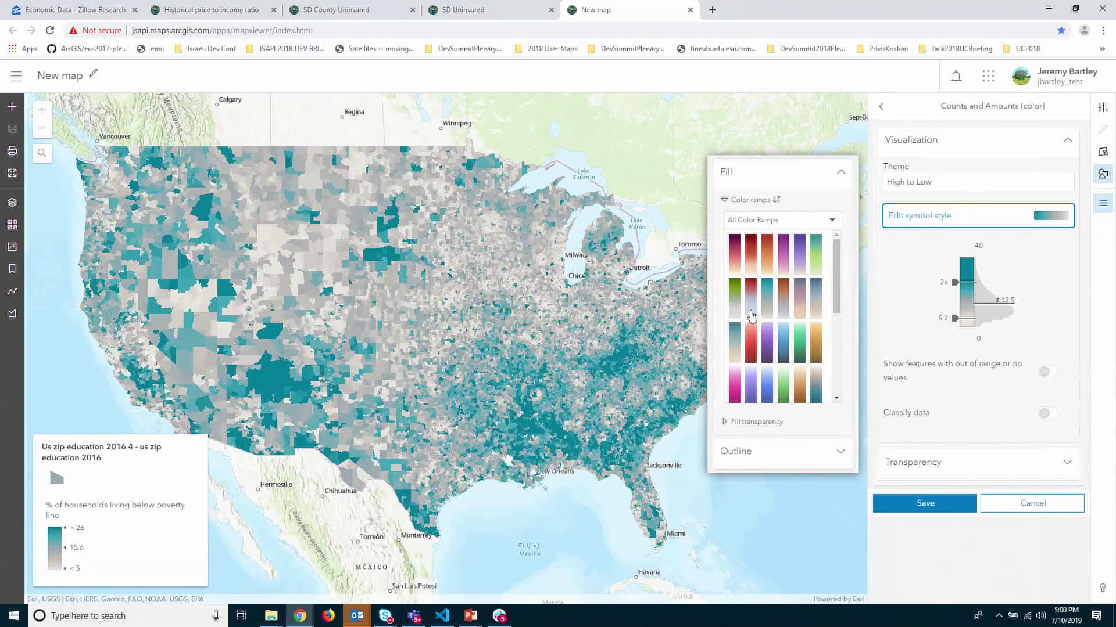
{"action": "left_click", "coordinate": [750, 316]}
{"action": "left_click", "coordinate": [736, 317]}
{"action": "left_click", "coordinate": [735, 347]}
{"action": "left_click", "coordinate": [751, 348]}
{"action": "left_click", "coordinate": [767, 348]}
{"action": "left_click", "coordinate": [782, 347]}
{"action": "left_click", "coordinate": [800, 346]}
{"action": "left_click", "coordinate": [816, 347]}
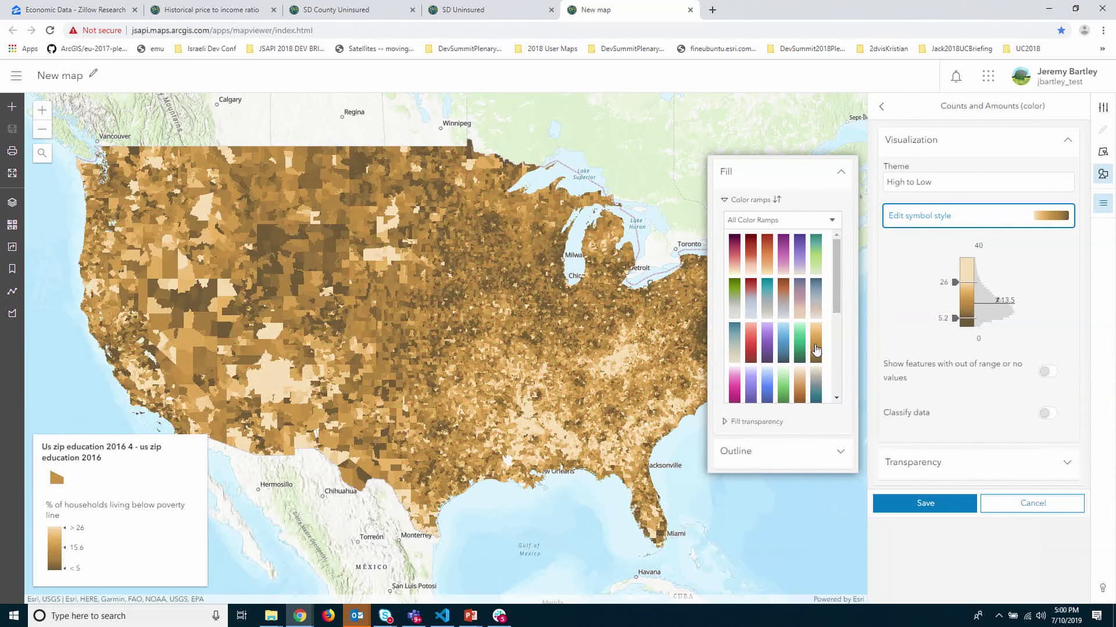
Limit the colour ramps to the Bright category and try the purple ramp on the layer.
{"action": "left_click", "coordinate": [834, 221]}
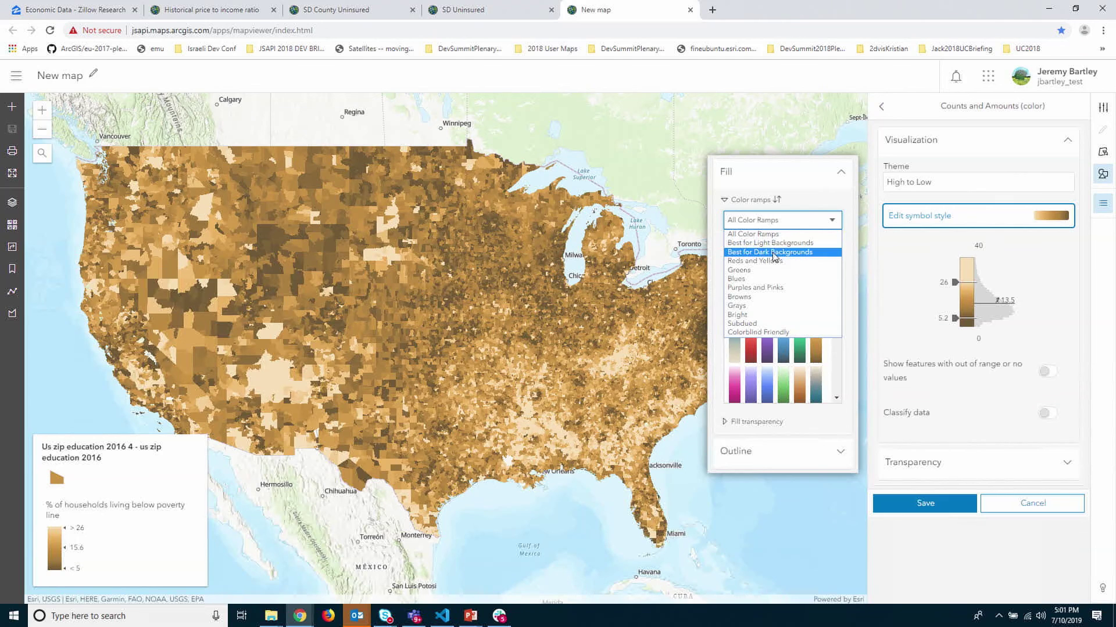
{"action": "left_click", "coordinate": [749, 315]}
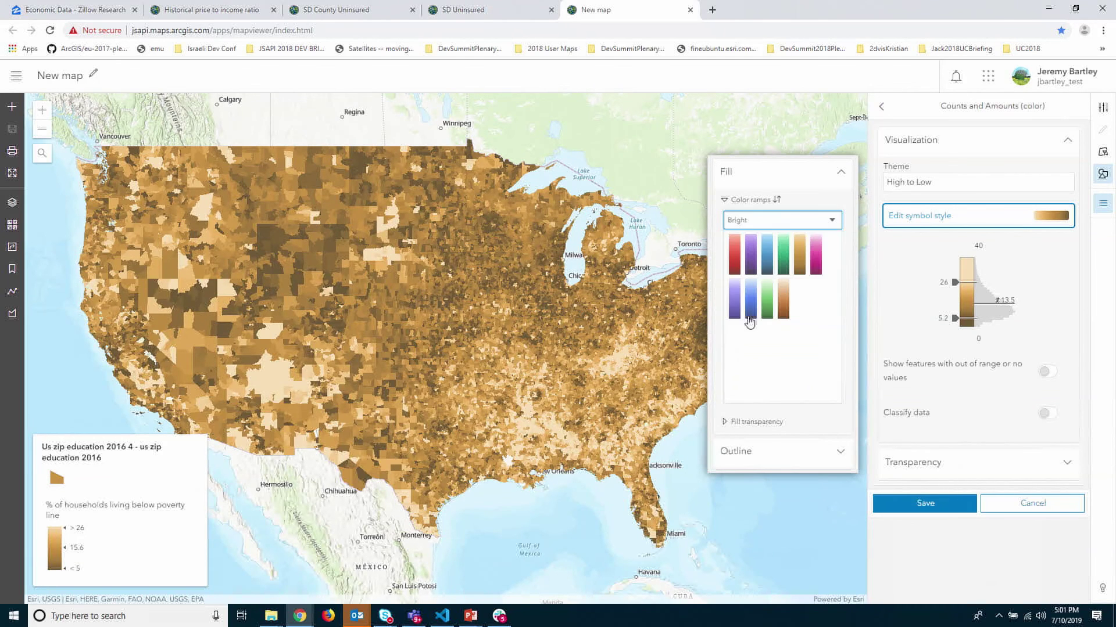
{"action": "left_click", "coordinate": [751, 255]}
{"action": "left_click", "coordinate": [762, 225]}
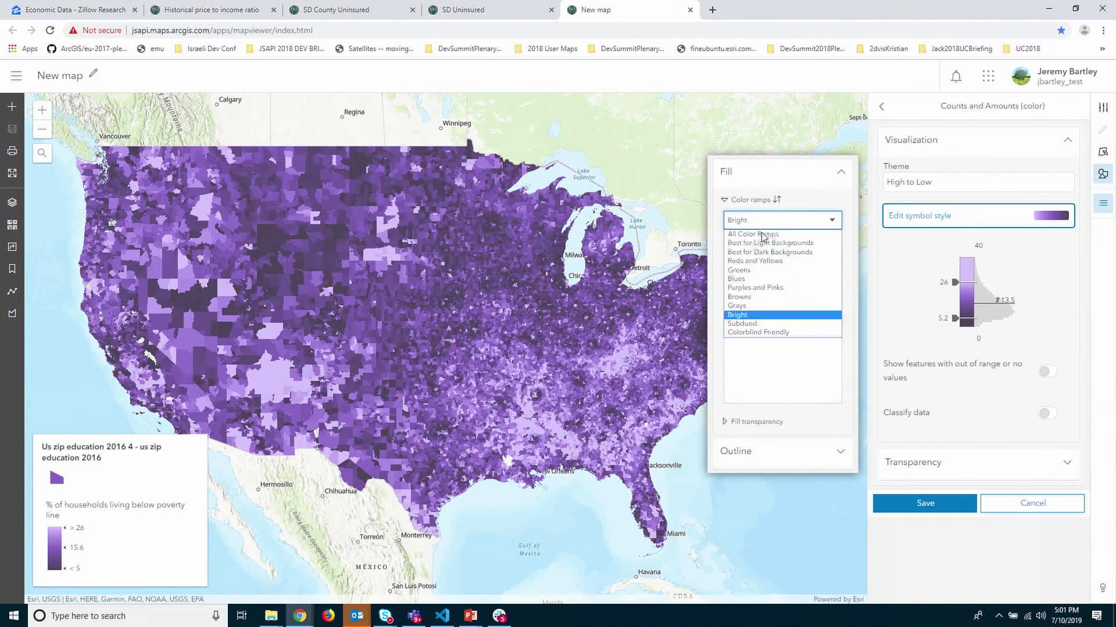
List the Colorblind Friendly ramps, try several, then apply the dark red to light orange ramp and save the style options.
{"action": "left_click", "coordinate": [764, 333]}
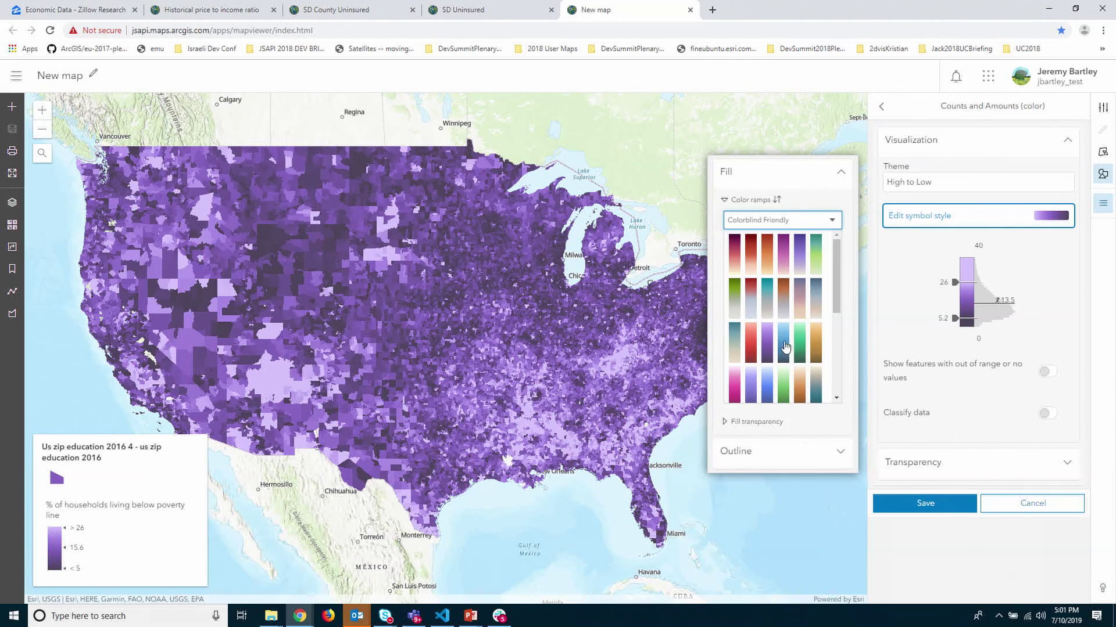
{"action": "left_click", "coordinate": [784, 345]}
{"action": "left_click", "coordinate": [800, 344]}
{"action": "left_click", "coordinate": [784, 385]}
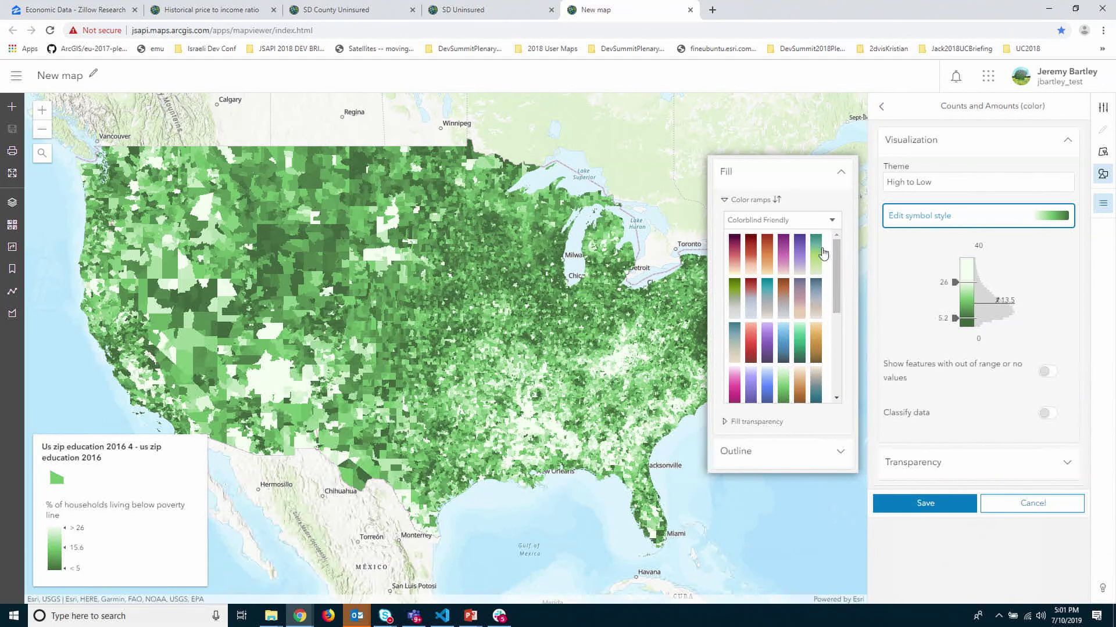
{"action": "left_click", "coordinate": [763, 256]}
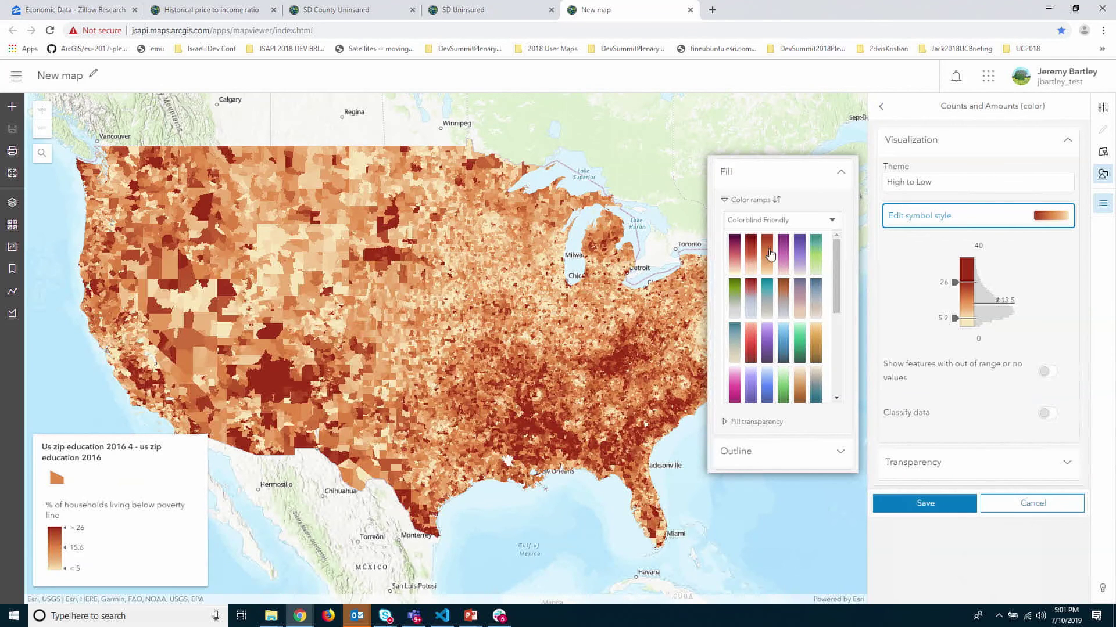
{"action": "left_click", "coordinate": [895, 219]}
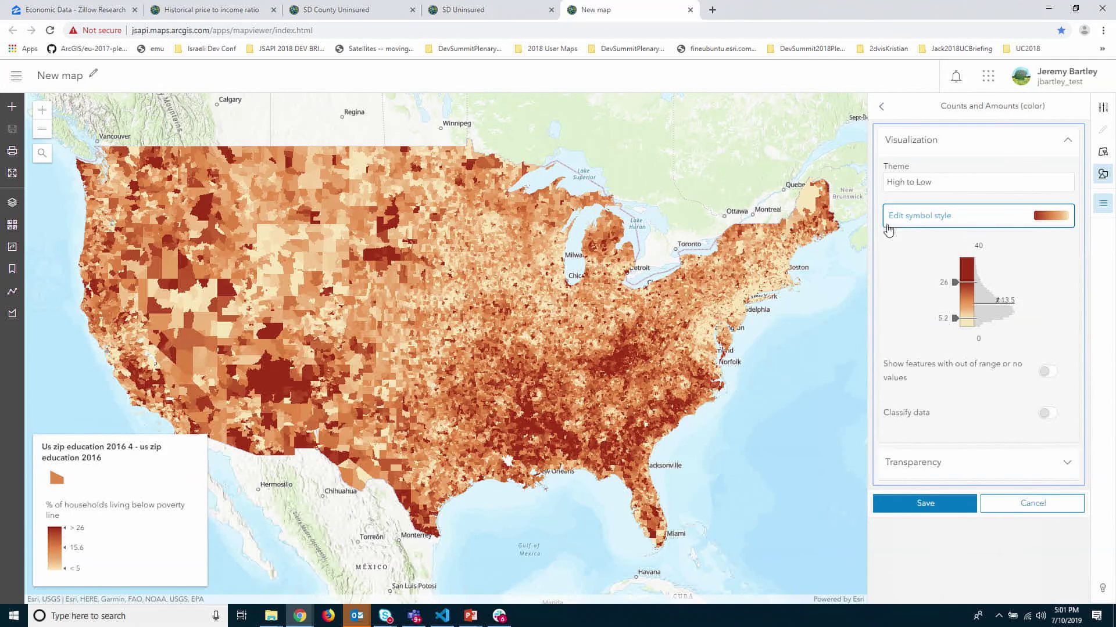
{"action": "left_click", "coordinate": [915, 509]}
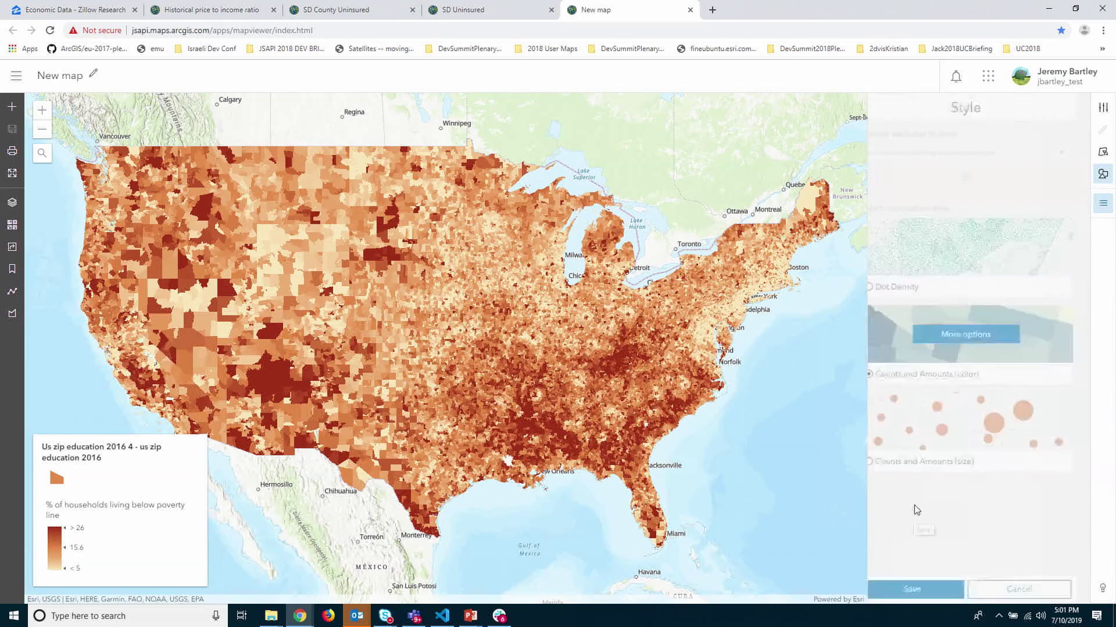
Start a layer filter expression on the STATE field with the includes operator.
{"action": "left_click", "coordinate": [1105, 155]}
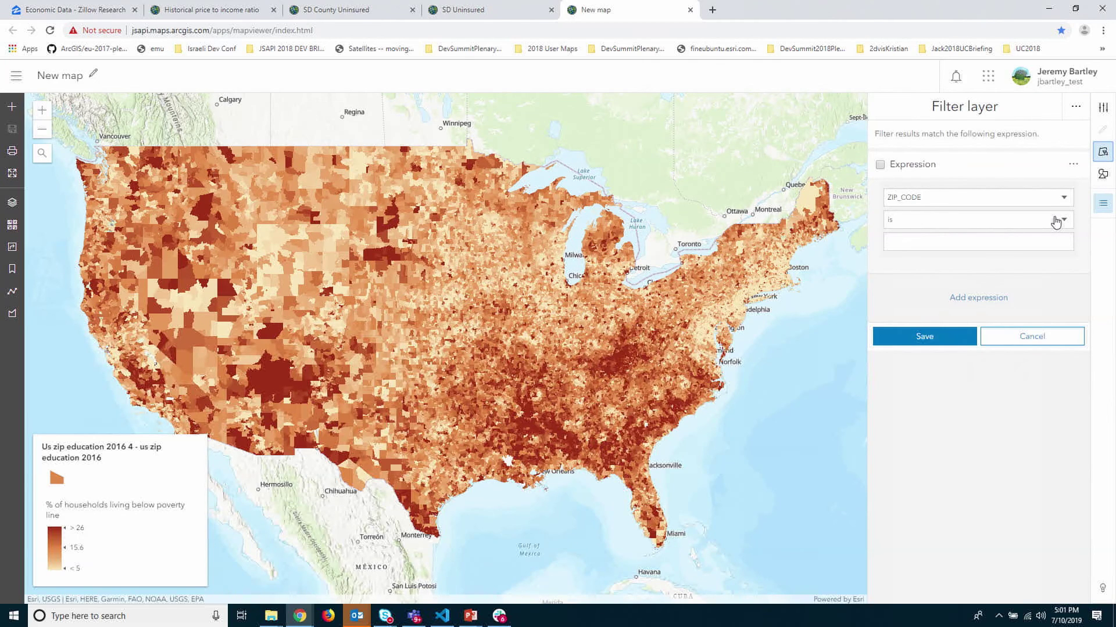
{"action": "left_click", "coordinate": [1063, 198]}
{"action": "left_click", "coordinate": [935, 228]}
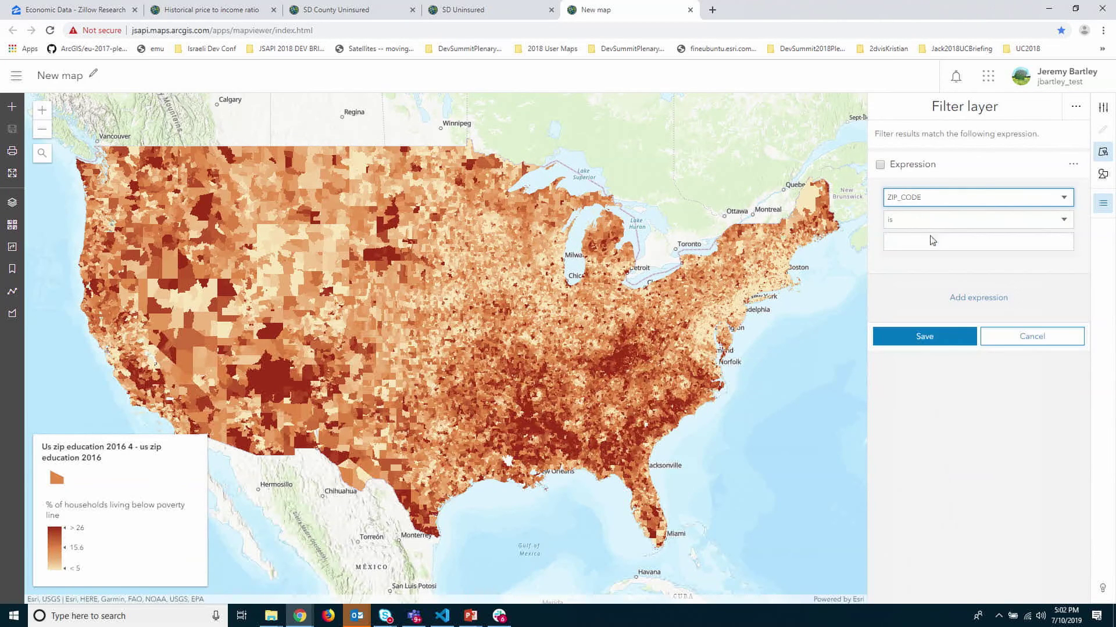
{"action": "left_click", "coordinate": [968, 221]}
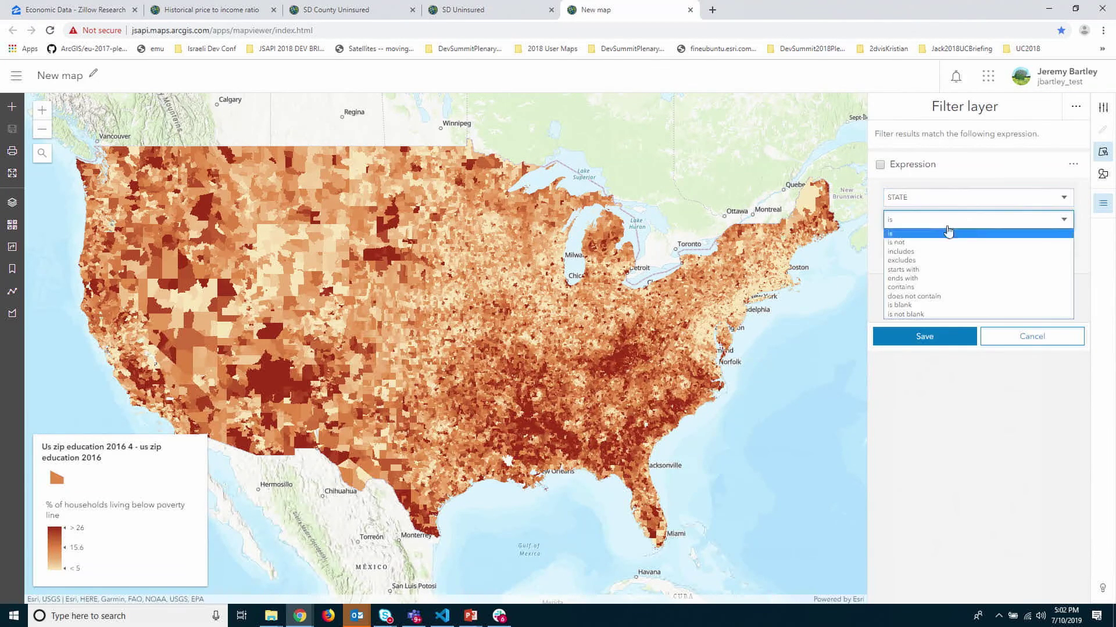
{"action": "left_click", "coordinate": [922, 262]}
{"action": "left_click", "coordinate": [917, 224]}
{"action": "left_click", "coordinate": [909, 251]}
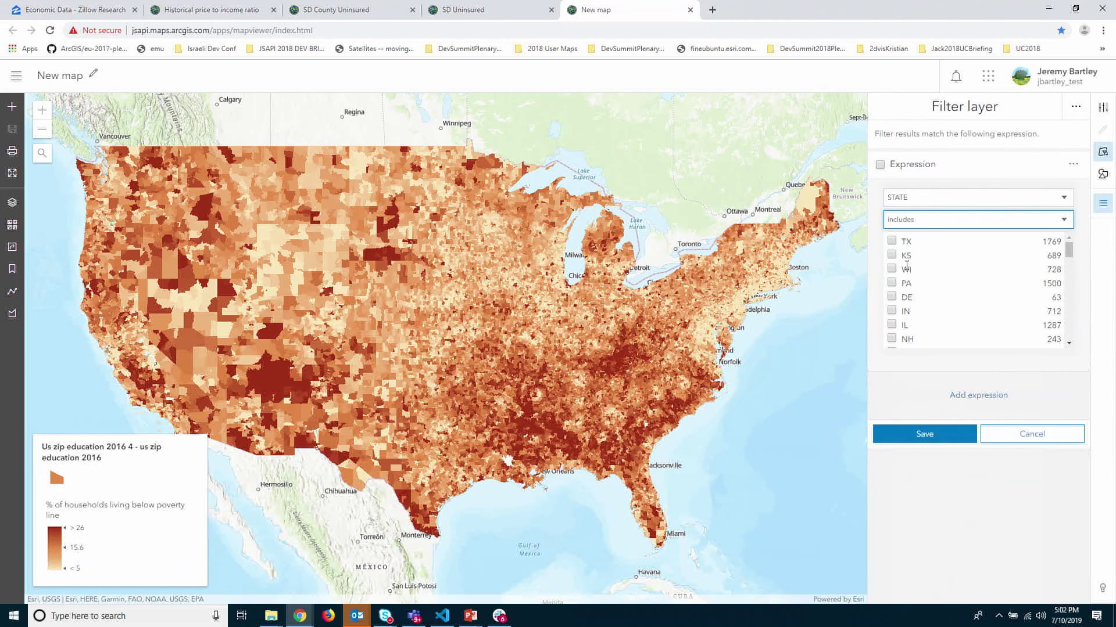
Include the states TX, KS, WI, PA, DE, IN, IL and NH in the filter.
{"action": "left_click", "coordinate": [892, 240]}
{"action": "left_click", "coordinate": [891, 255]}
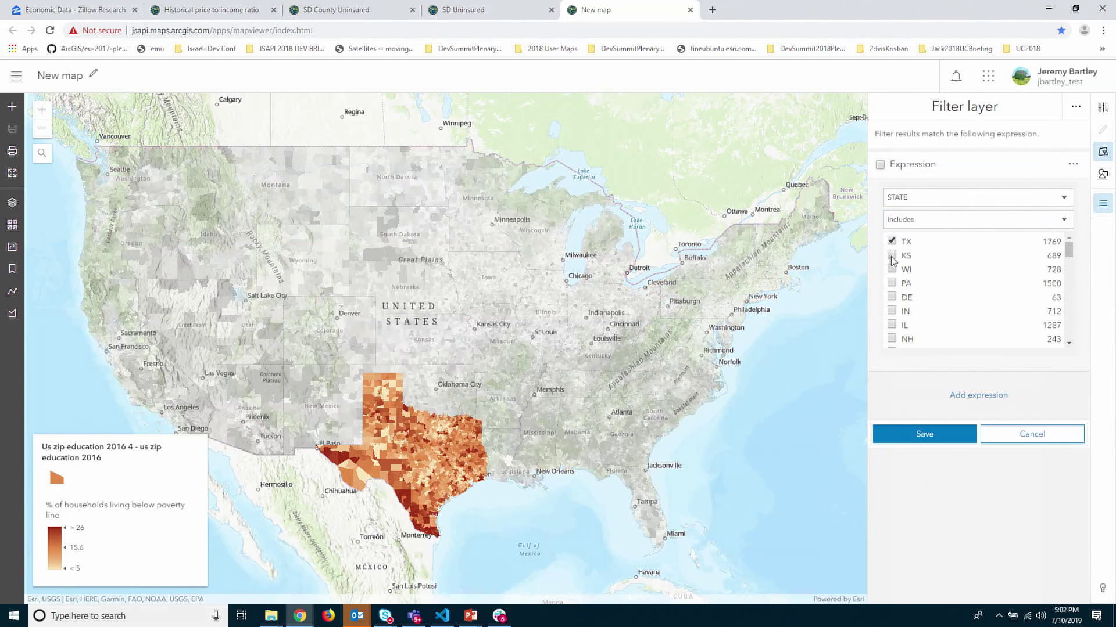
{"action": "left_click", "coordinate": [891, 282]}
{"action": "left_click", "coordinate": [891, 297]}
{"action": "left_click", "coordinate": [891, 310]}
{"action": "left_click", "coordinate": [891, 325]}
{"action": "left_click", "coordinate": [892, 338]}
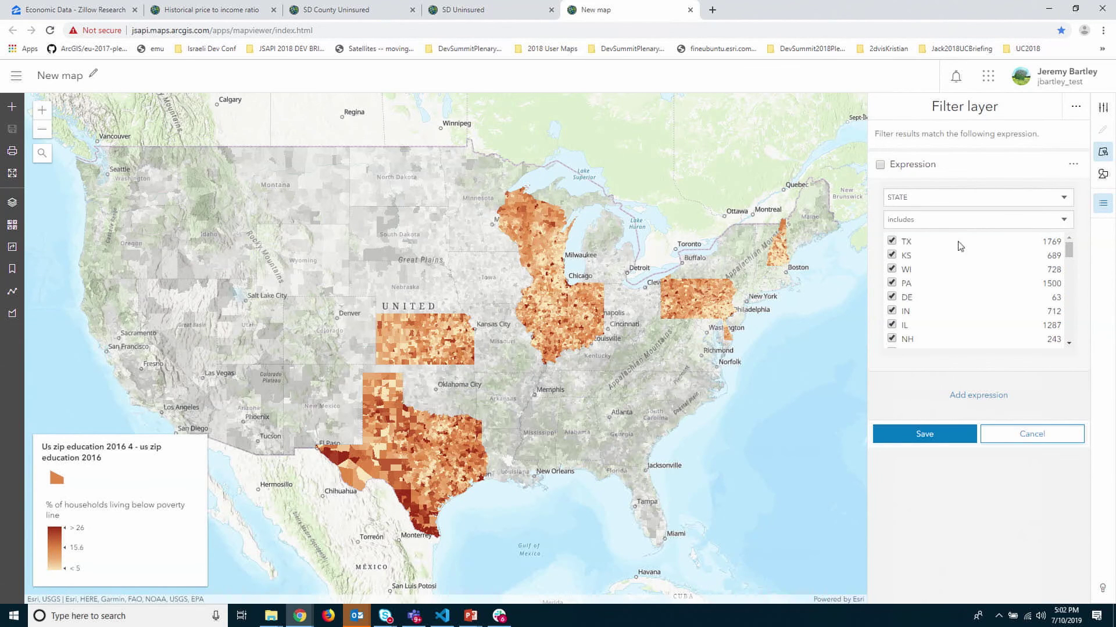
Change the filter expression to % of households living below poverty line with the is at least operator.
{"action": "left_click", "coordinate": [956, 220]}
{"action": "left_click", "coordinate": [917, 201]}
{"action": "left_click", "coordinate": [917, 202]}
{"action": "scroll", "coordinate": [921, 285], "scroll_direction": "down", "scroll_amount": 5}
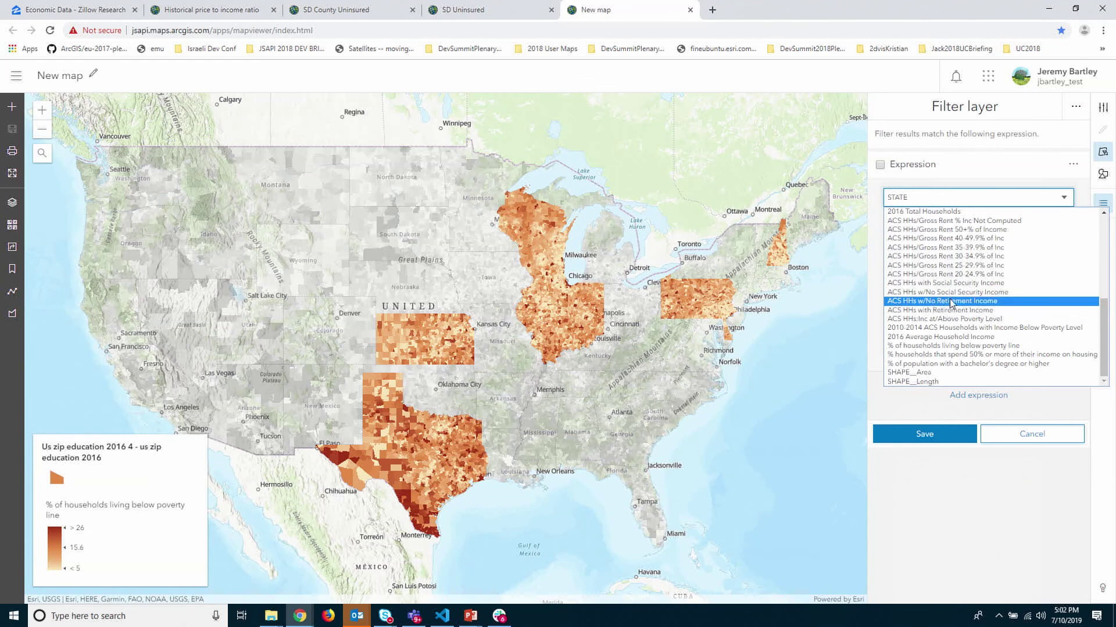
{"action": "left_click", "coordinate": [944, 345]}
{"action": "left_click", "coordinate": [954, 221]}
{"action": "left_click", "coordinate": [915, 270]}
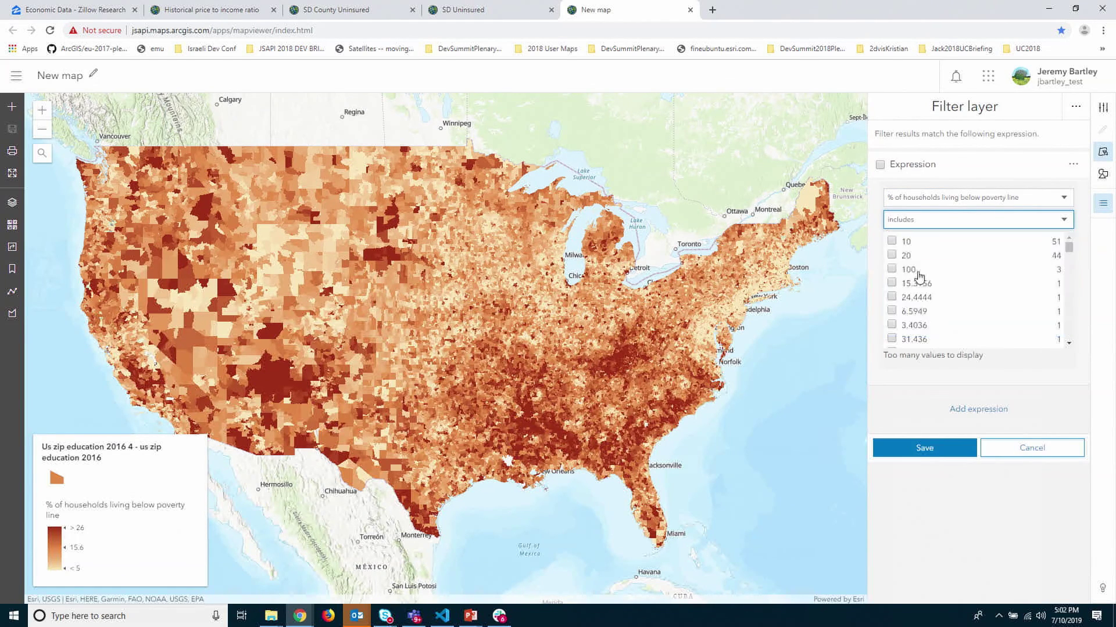
{"action": "left_click", "coordinate": [905, 269]}
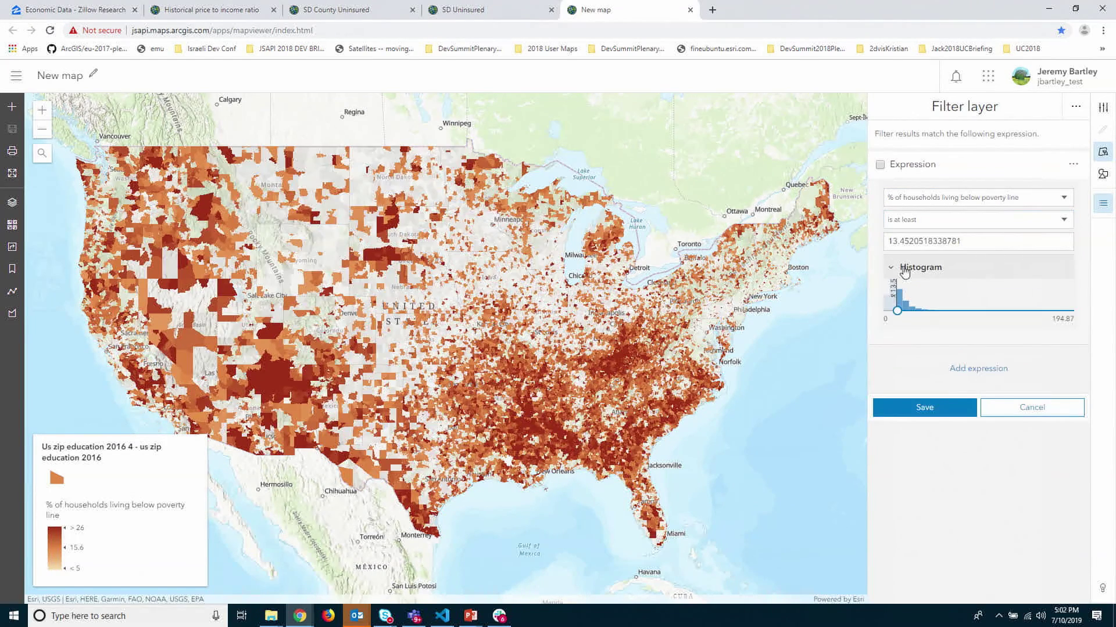
Limit the filter histogram's maximum to 30, raise the poverty threshold to 15.3659, and save the filter.
{"action": "left_click", "coordinate": [1059, 320]}
{"action": "type", "text": "30"}
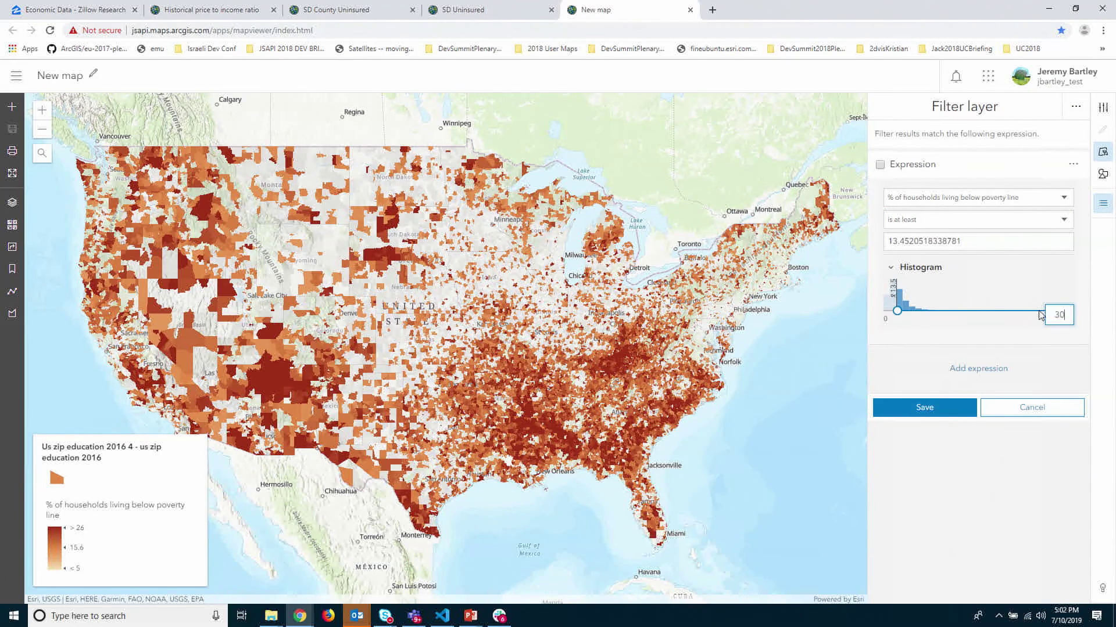
{"action": "key", "text": "Return"}
{"action": "mouse_move", "coordinate": [969, 310]}
{"action": "left_mouse_down"}
{"action": "mouse_move", "coordinate": [942, 309]}
{"action": "mouse_move", "coordinate": [1016, 310]}
{"action": "mouse_move", "coordinate": [926, 308]}
{"action": "mouse_move", "coordinate": [982, 312]}
{"action": "left_mouse_up"}
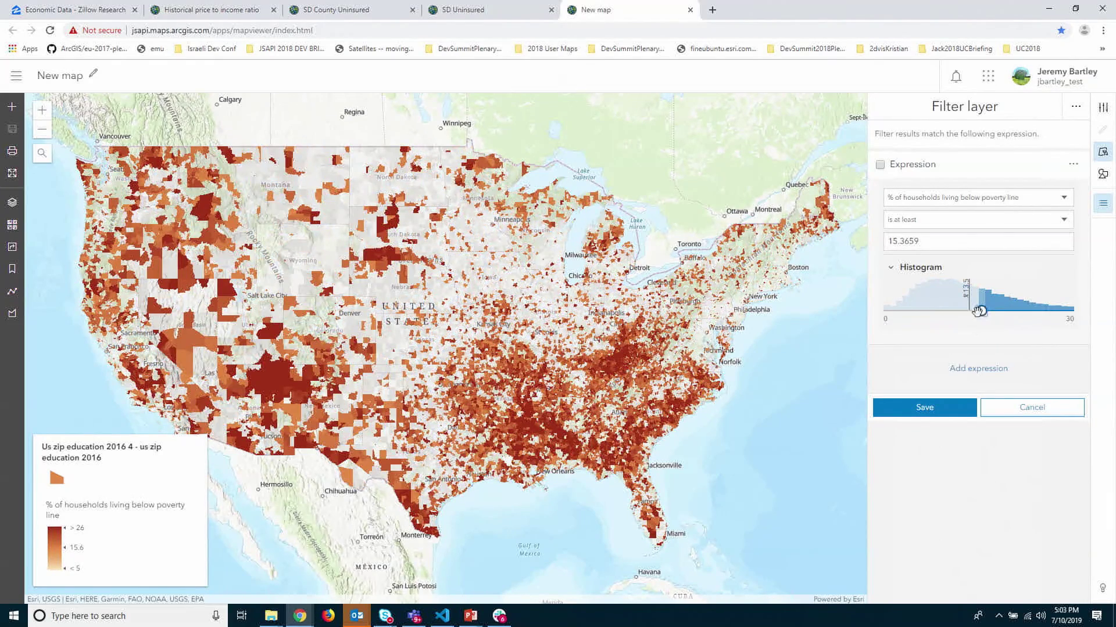
{"action": "left_click", "coordinate": [925, 411]}
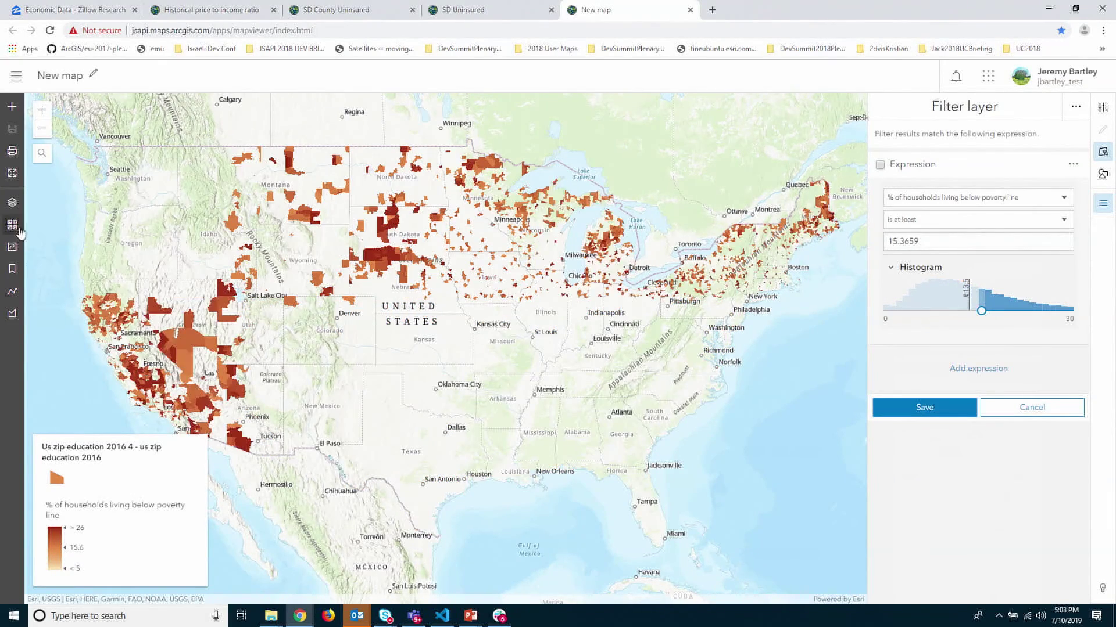
Search the Living Atlas for acs and add the ACS Population Variables - Boundaries layer to the map.
{"action": "left_click", "coordinate": [12, 107]}
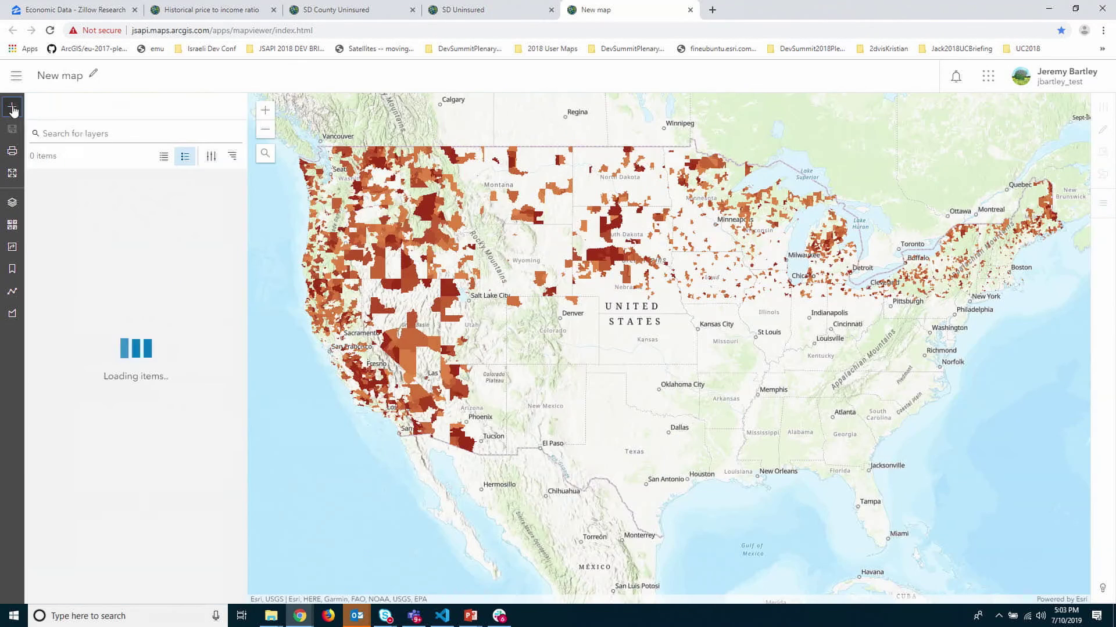
{"action": "left_click", "coordinate": [118, 107]}
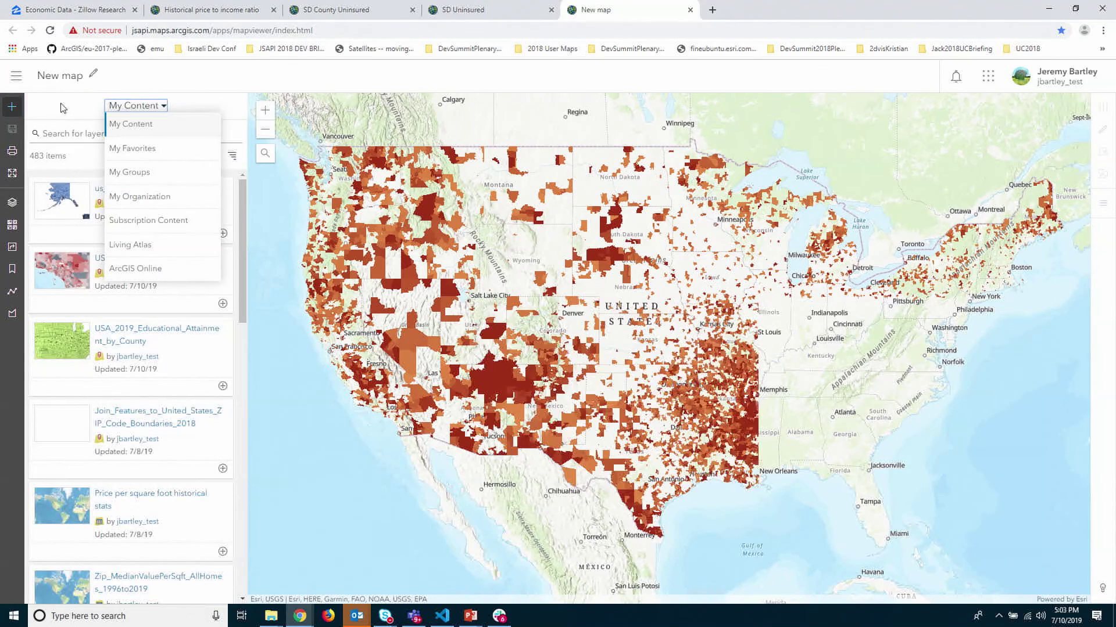
{"action": "left_click", "coordinate": [130, 244]}
{"action": "left_click", "coordinate": [93, 133]}
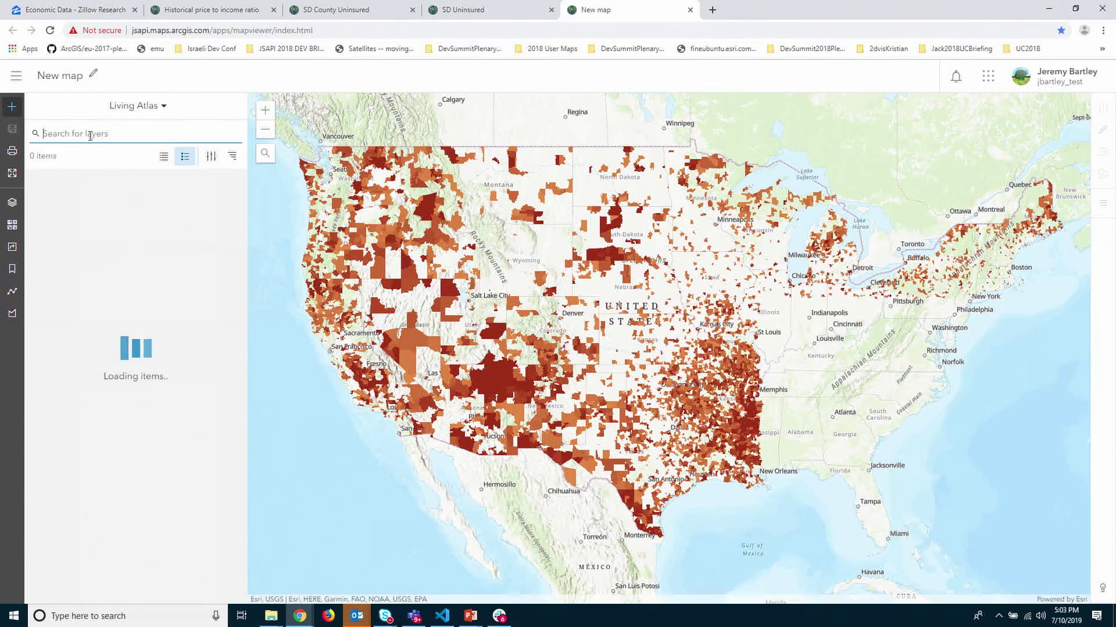
{"action": "type", "text": "ac"}
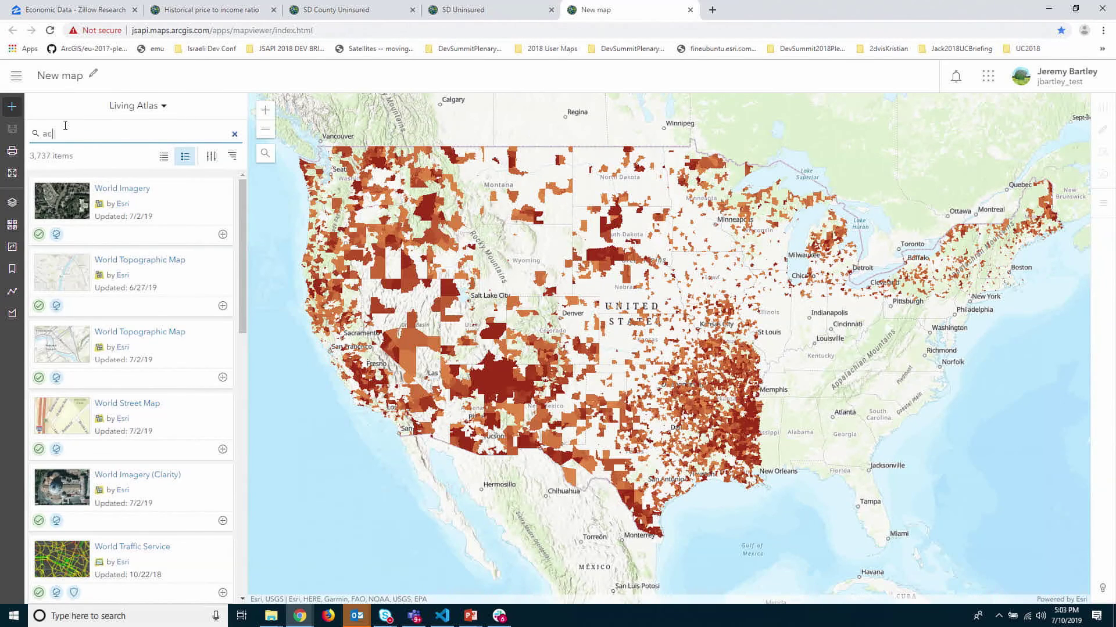
{"action": "type", "text": "s"}
{"action": "key", "text": "Return"}
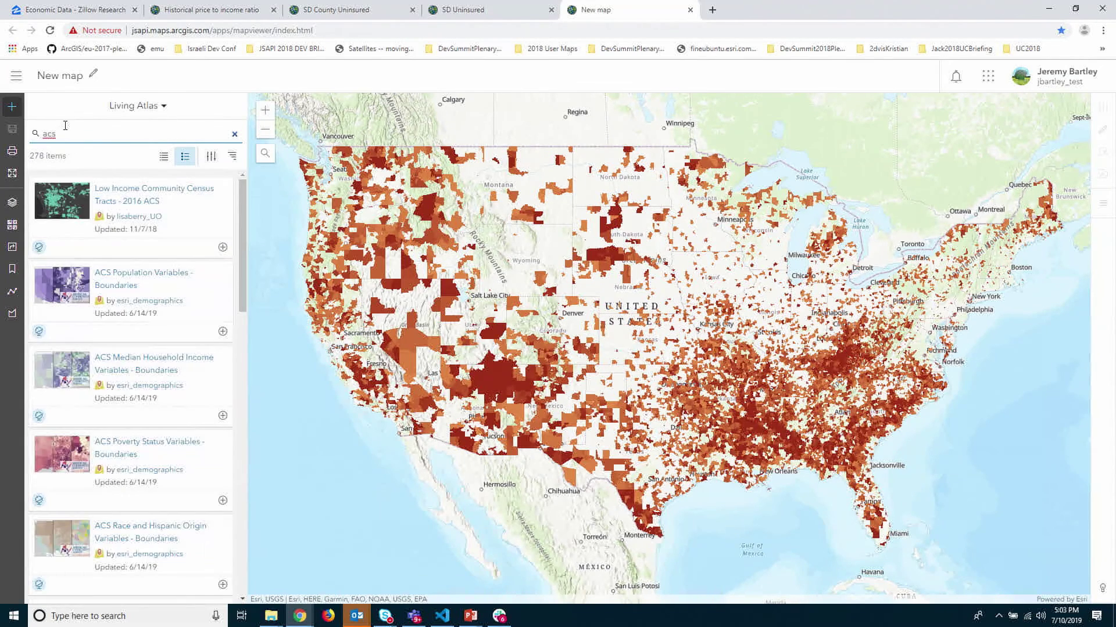
{"action": "left_click", "coordinate": [223, 332]}
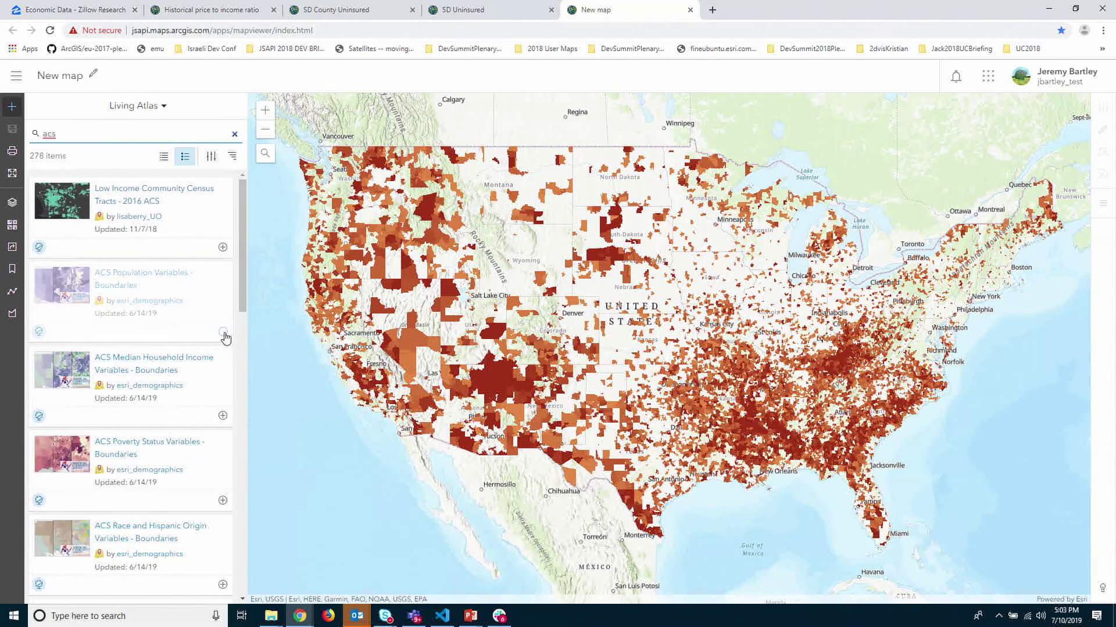
Hide the Us zip education 2016 layer and bring the Los Angeles area into view at tract level.
{"action": "left_click", "coordinate": [13, 201]}
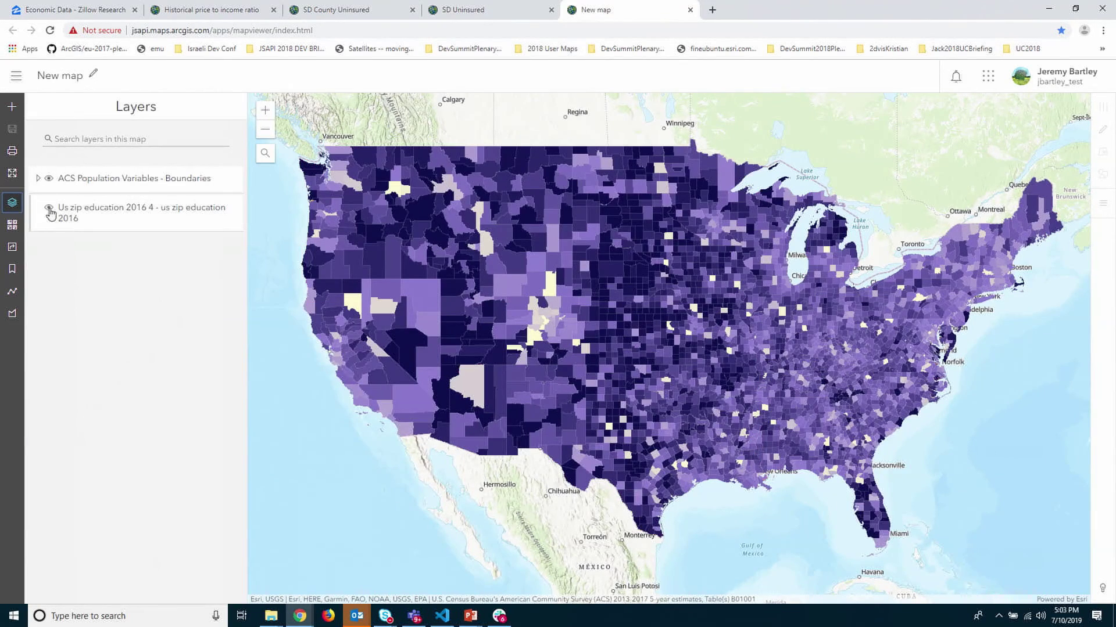
{"action": "scroll", "coordinate": [359, 388], "scroll_direction": "up", "scroll_amount": 5}
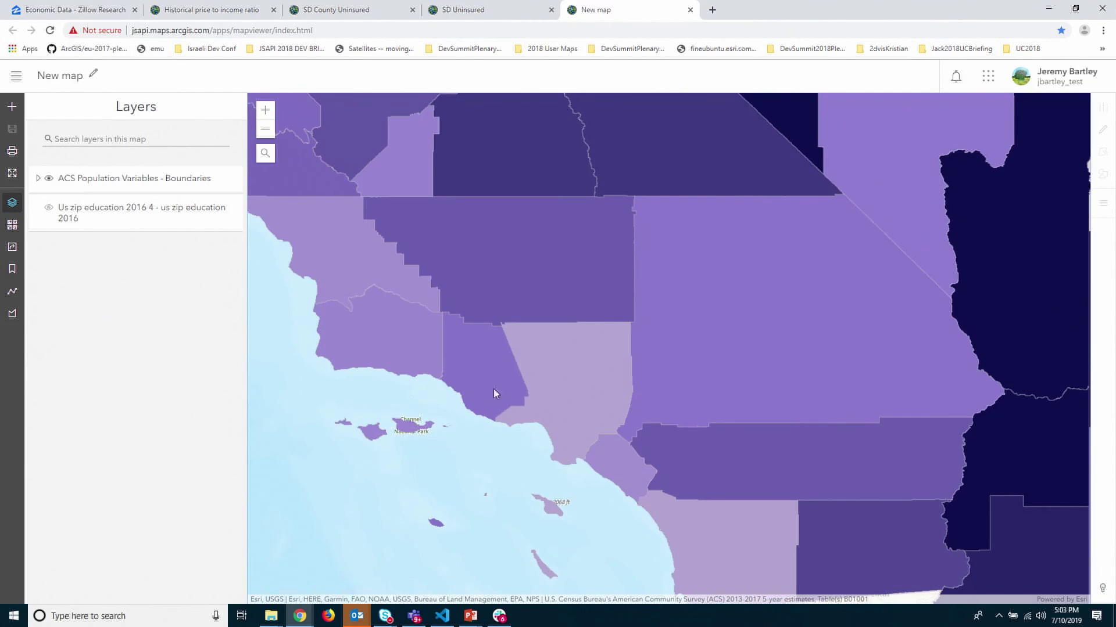
{"action": "scroll", "coordinate": [493, 394], "scroll_direction": "up", "scroll_amount": 1}
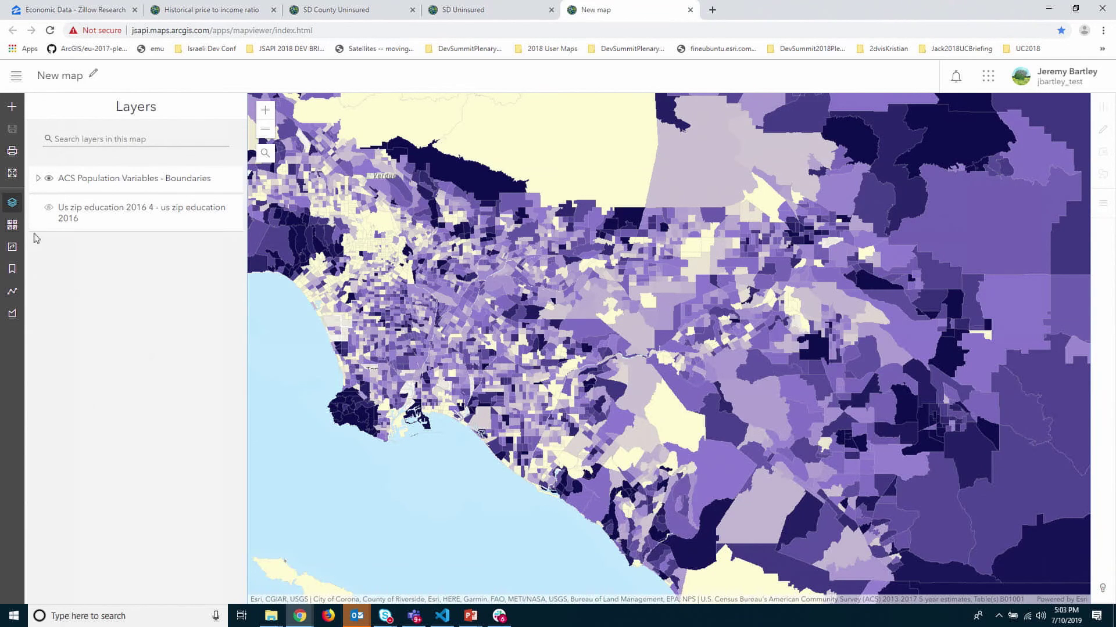
Style the Tract sublayer of ACS Population Variables - Boundaries by Count of People 65 Years and Over.
{"action": "left_click", "coordinate": [38, 178]}
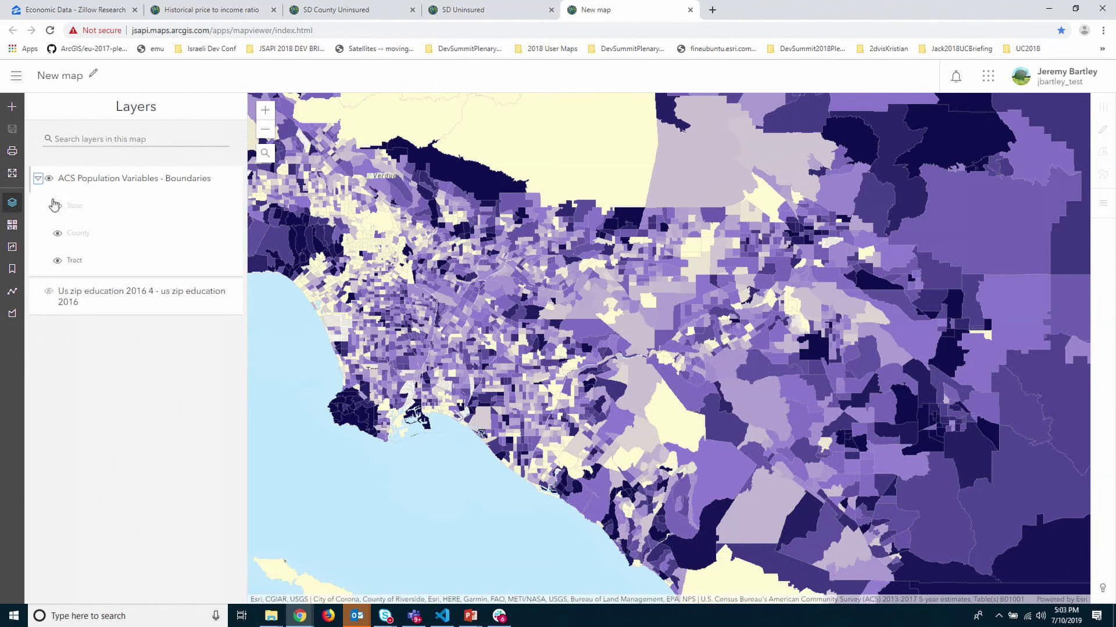
{"action": "left_click", "coordinate": [76, 265]}
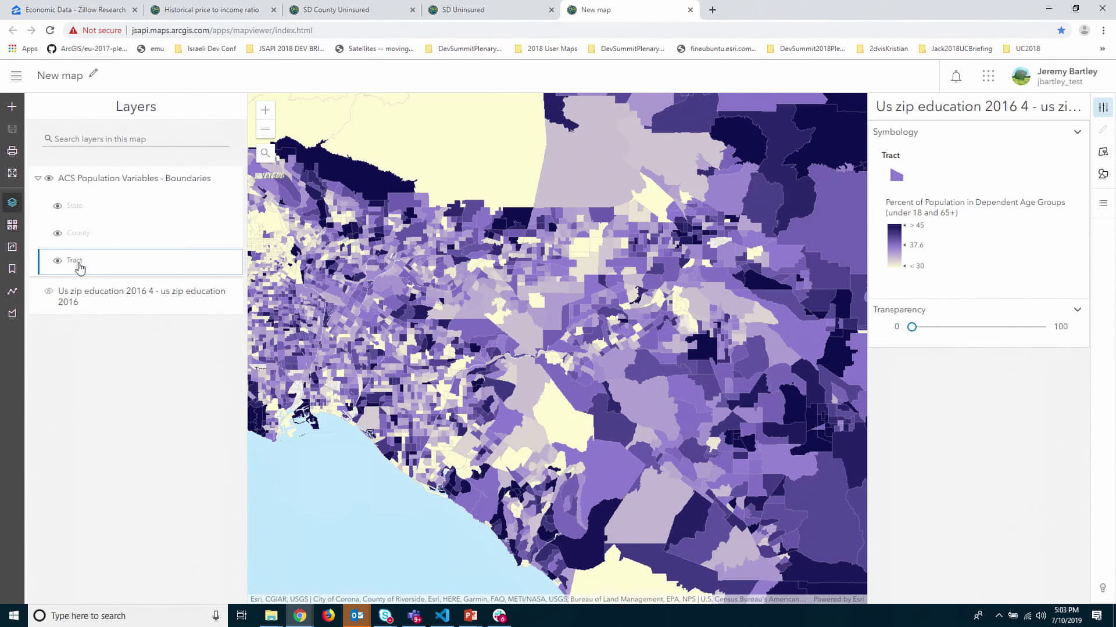
{"action": "left_click", "coordinate": [1103, 174]}
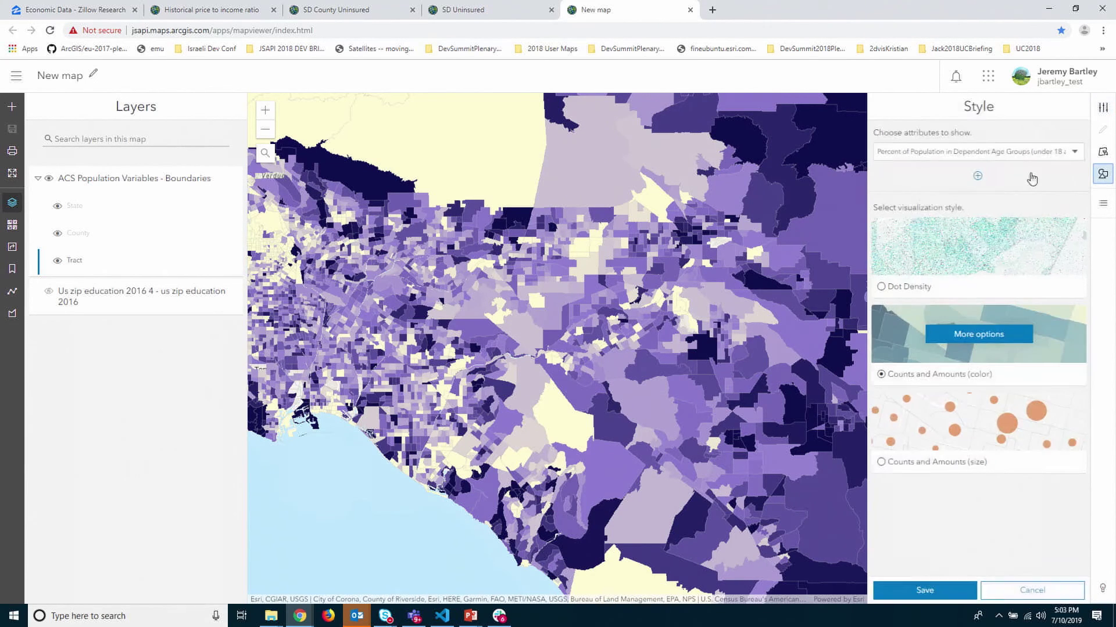
{"action": "left_click", "coordinate": [999, 153]}
{"action": "scroll", "coordinate": [962, 252], "scroll_direction": "down", "scroll_amount": 3}
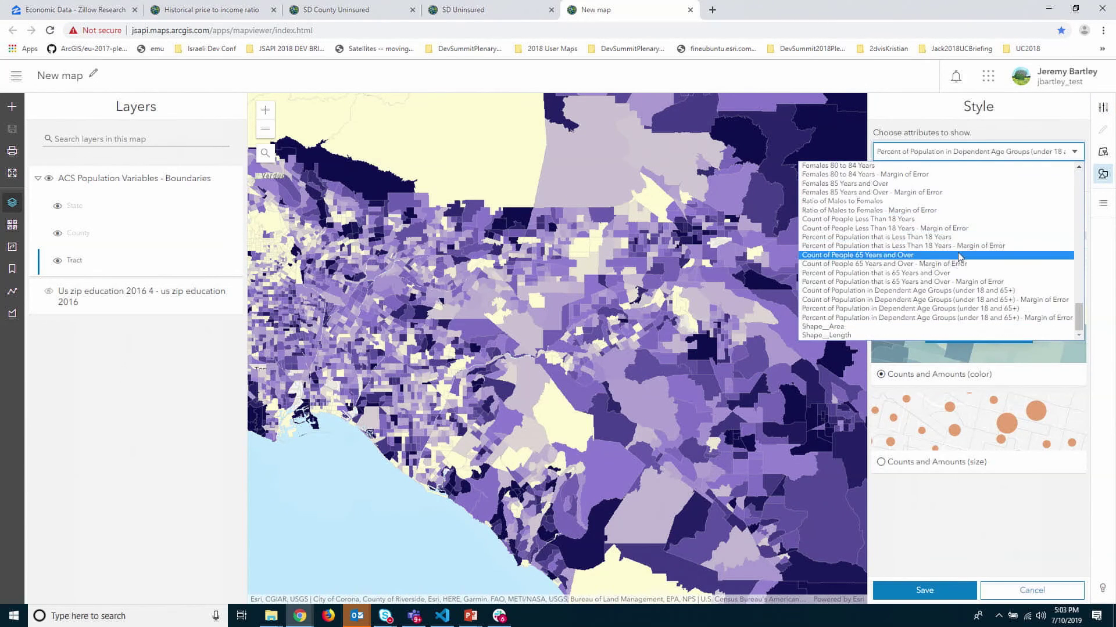
{"action": "left_click", "coordinate": [934, 256]}
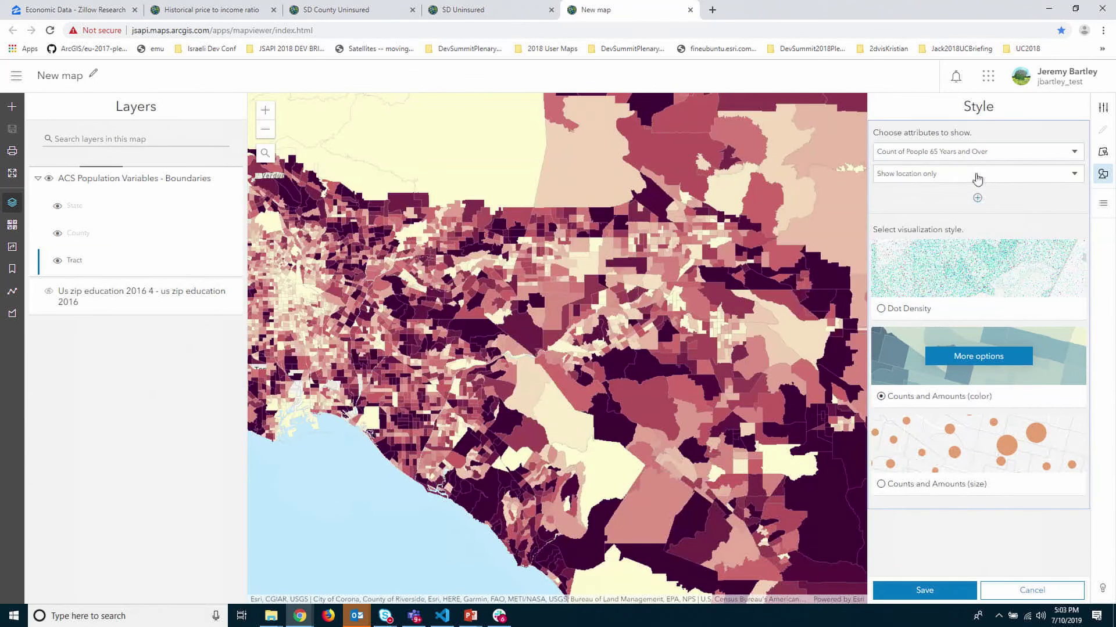
Add Count of People Less Than 18 Years as the second attribute, view the dot density around Los Angeles, and save the style.
{"action": "left_click", "coordinate": [942, 179]}
{"action": "scroll", "coordinate": [915, 267], "scroll_direction": "down", "scroll_amount": 5}
{"action": "scroll", "coordinate": [915, 267], "scroll_direction": "down", "scroll_amount": 5}
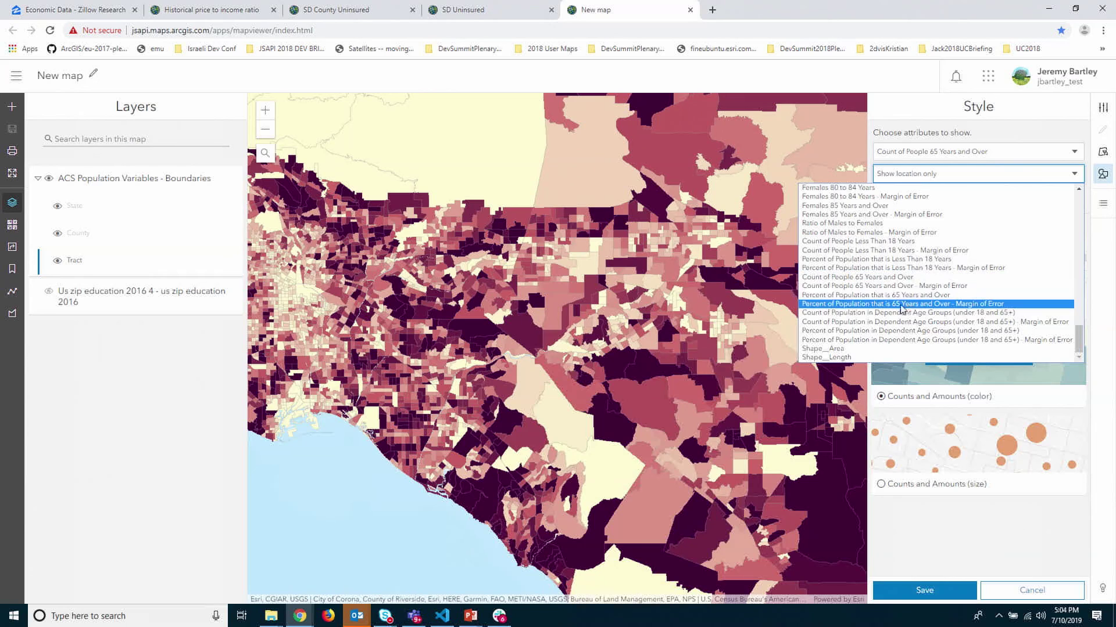
{"action": "left_click", "coordinate": [888, 243]}
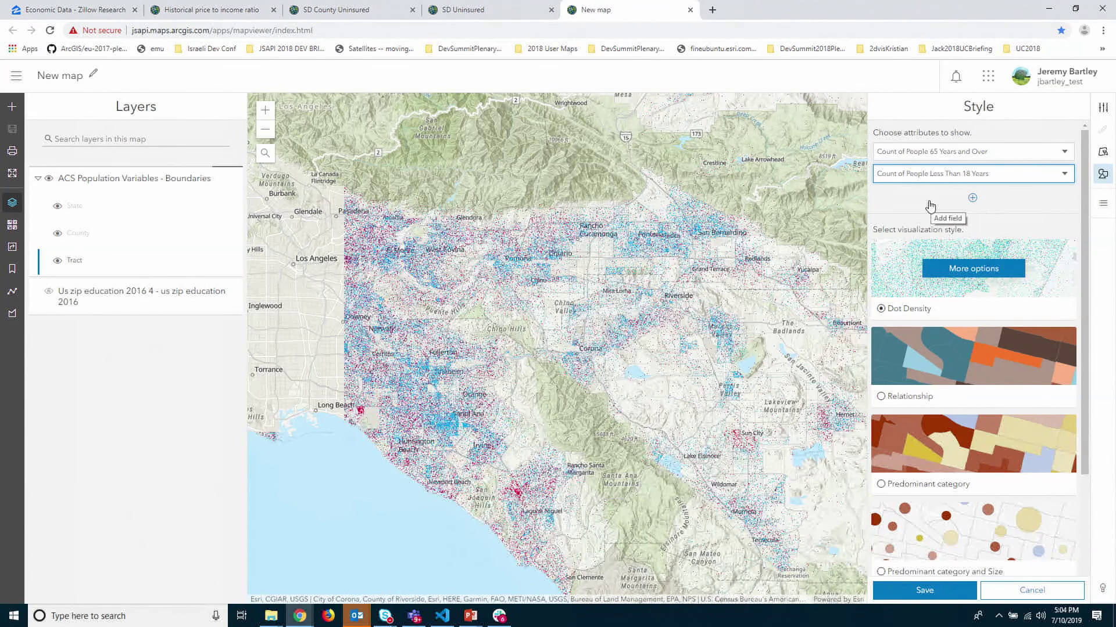
{"action": "left_click_drag", "start_coordinate": [433, 395], "coordinate": [535, 370]}
{"action": "scroll", "coordinate": [535, 370], "scroll_direction": "up", "scroll_amount": 1}
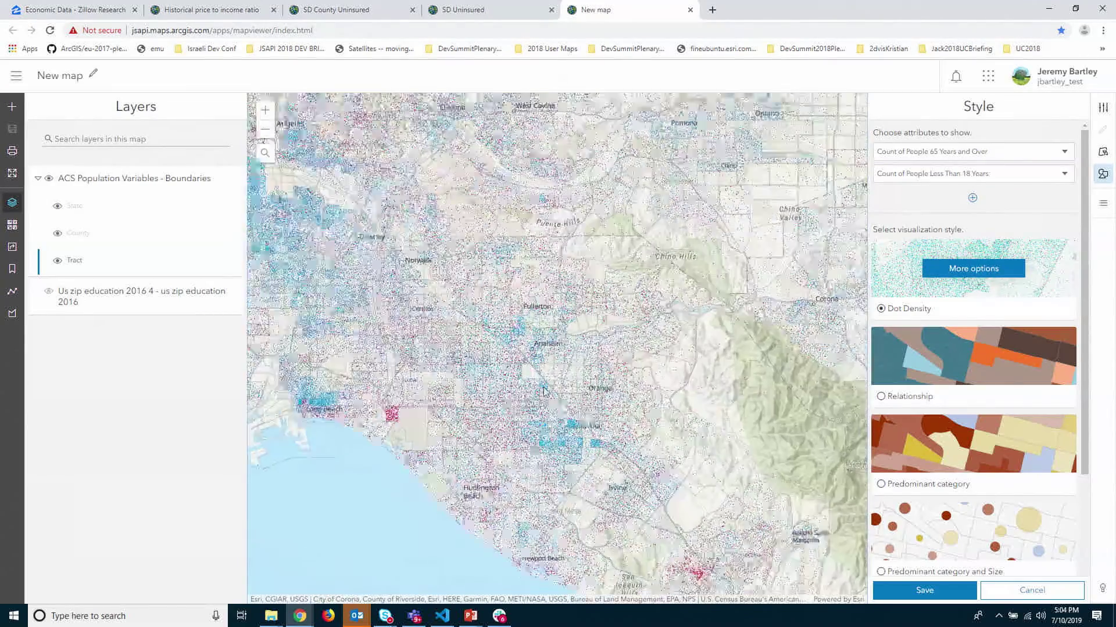
{"action": "left_click", "coordinate": [265, 131]}
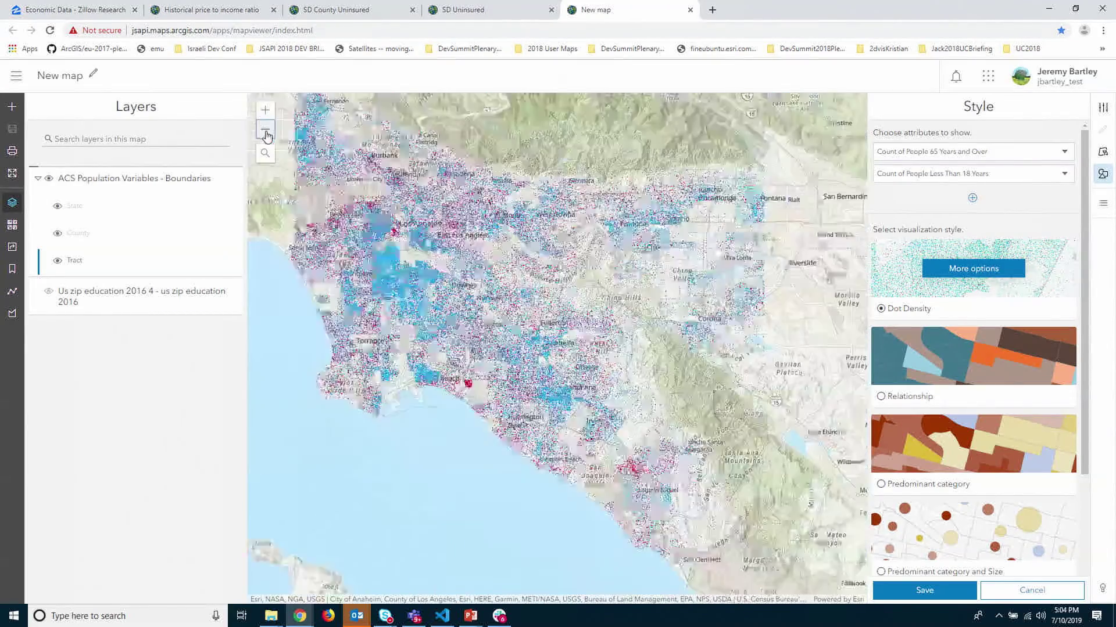
{"action": "left_click", "coordinate": [925, 592]}
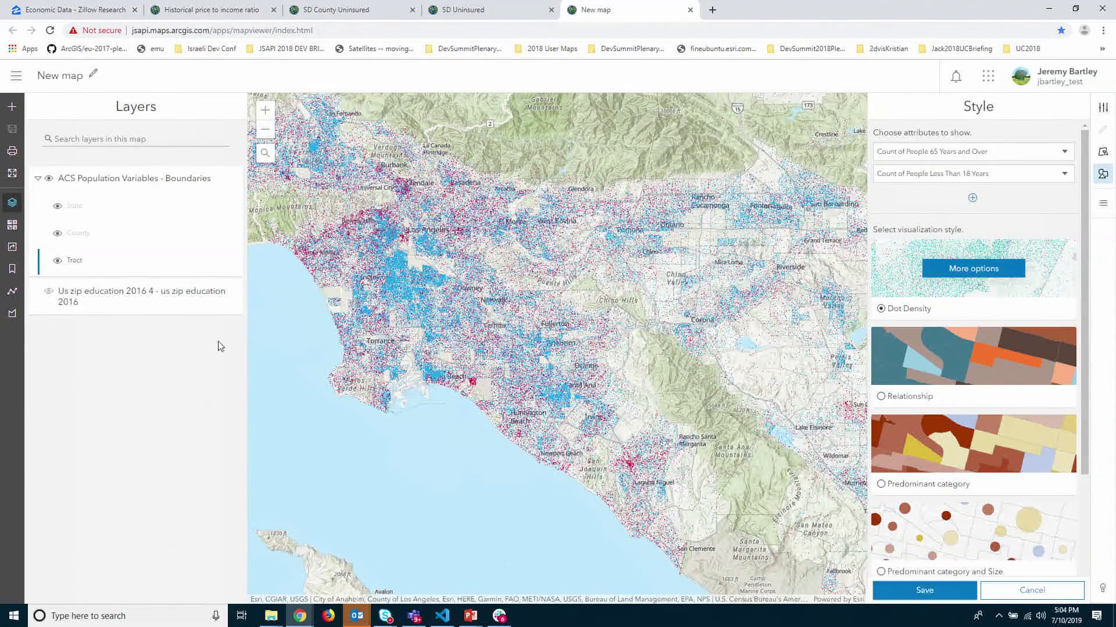
Try the Light Gray Canvas basemap, then switch the map to Dark Gray Canvas.
{"action": "left_click", "coordinate": [12, 229]}
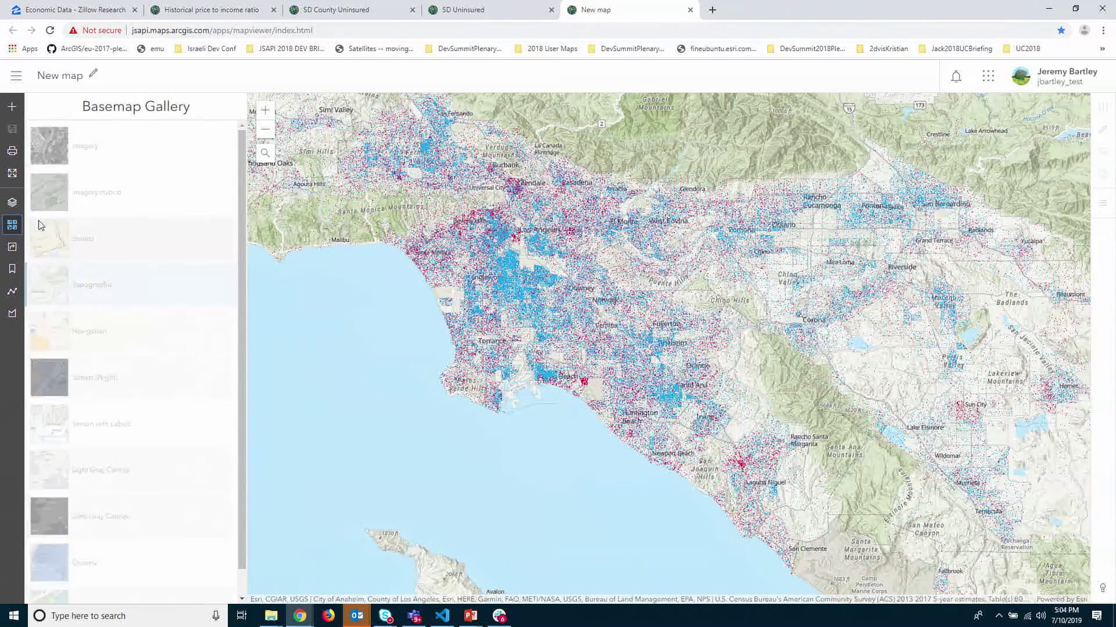
{"action": "left_click", "coordinate": [105, 468]}
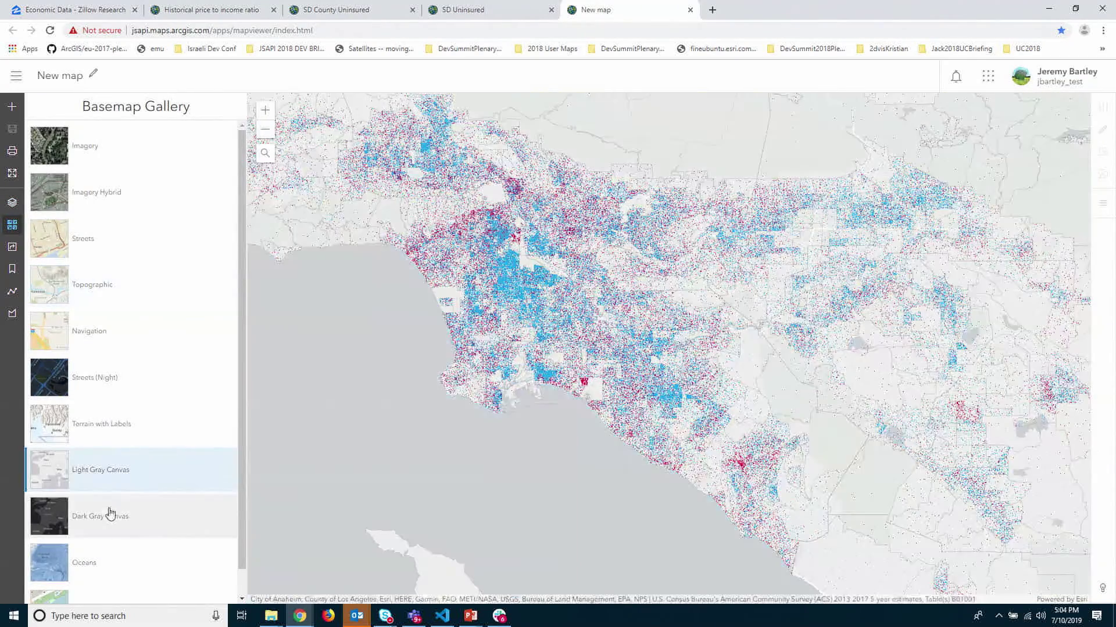
{"action": "left_click", "coordinate": [110, 513]}
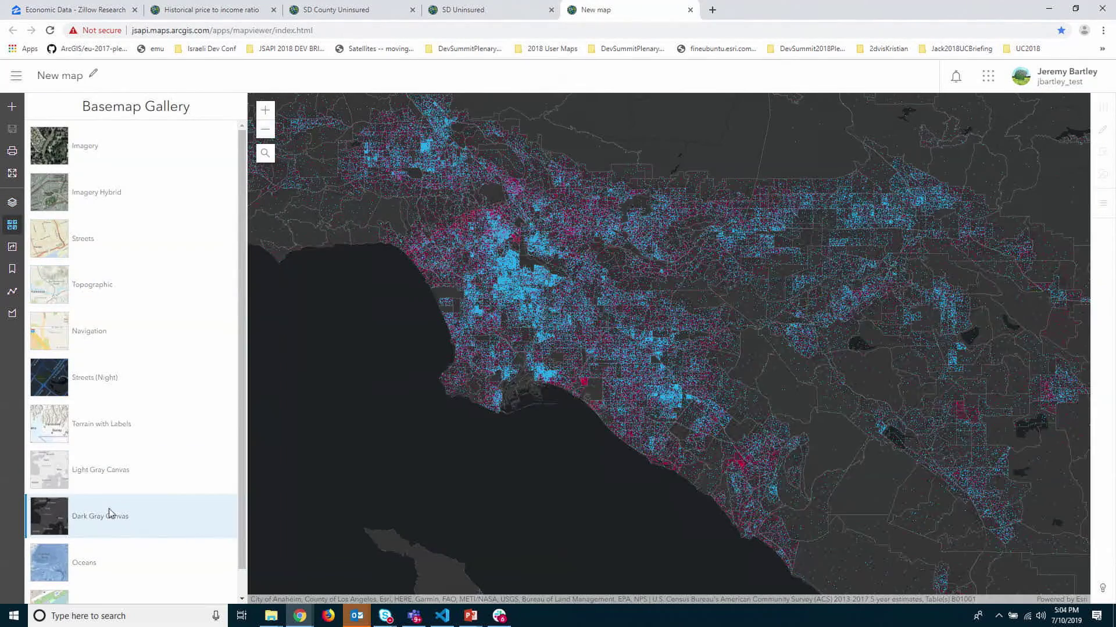
Open the Dot Density style options for the Tract sublayer.
{"action": "left_click", "coordinate": [12, 203]}
{"action": "left_click", "coordinate": [38, 178]}
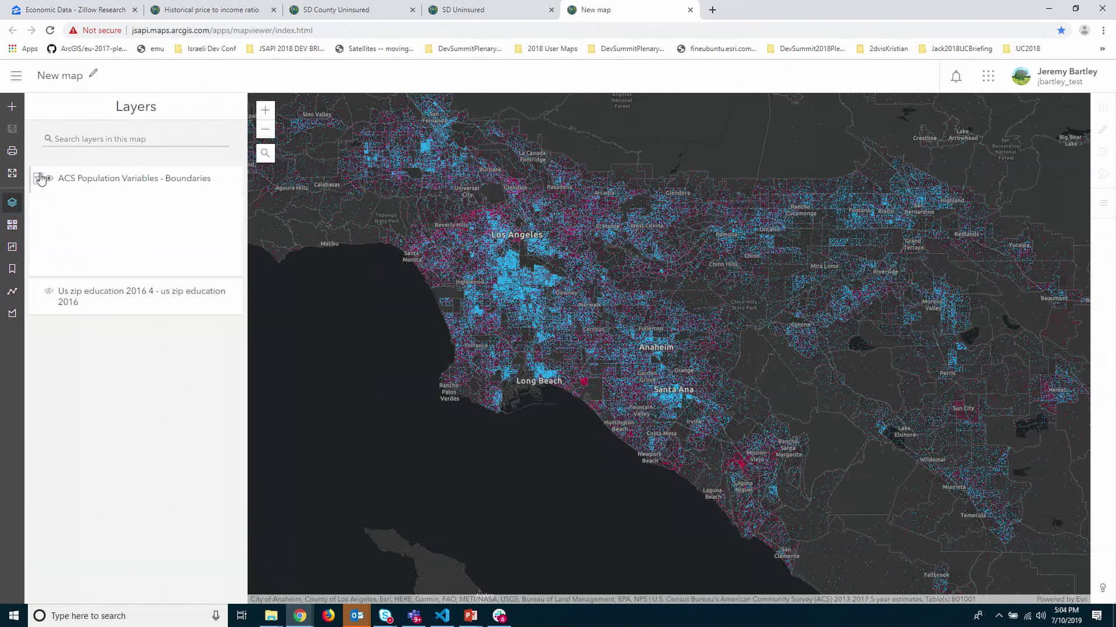
{"action": "left_click", "coordinate": [78, 259]}
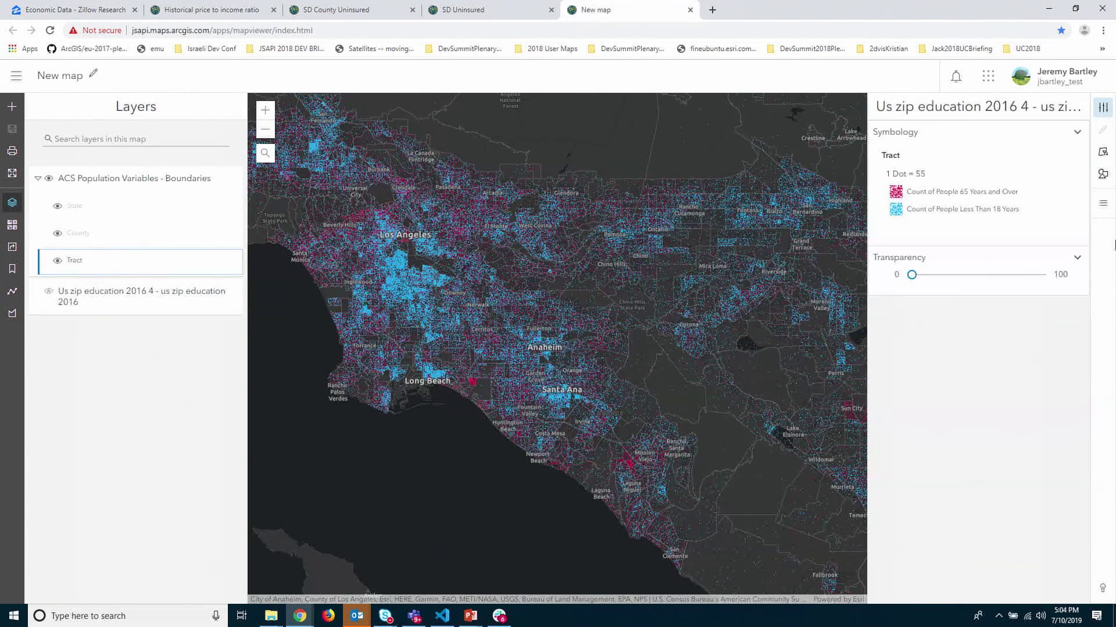
{"action": "left_click", "coordinate": [1103, 174]}
{"action": "left_click", "coordinate": [994, 266]}
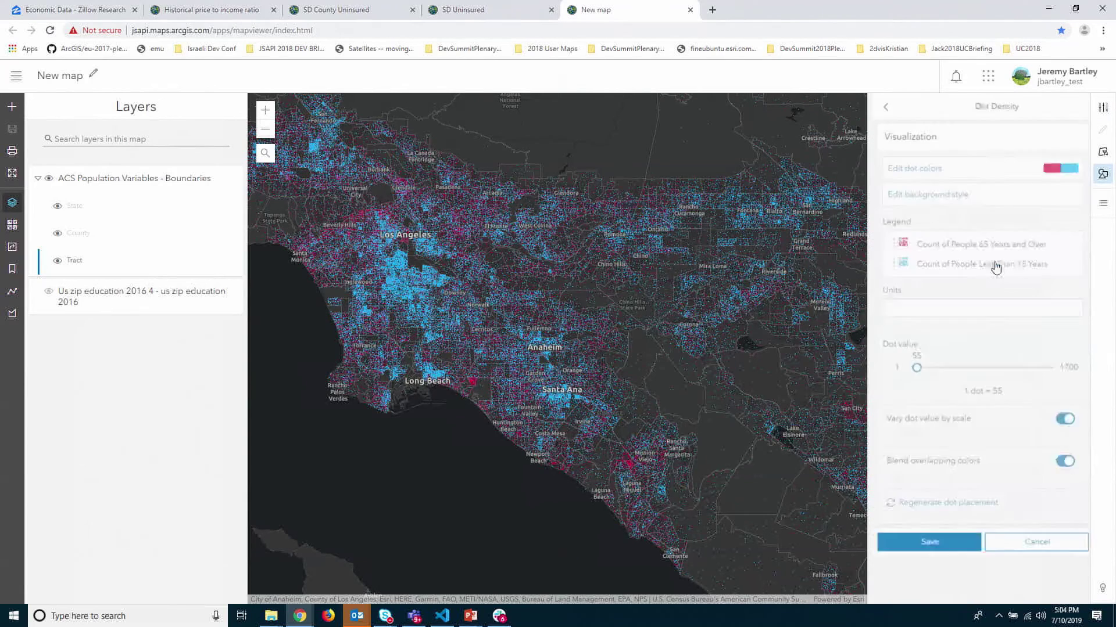
Try several color ramps for the dots, then return to the crimson and light blue ramp.
{"action": "left_click", "coordinate": [1046, 170]}
{"action": "left_click", "coordinate": [783, 267]}
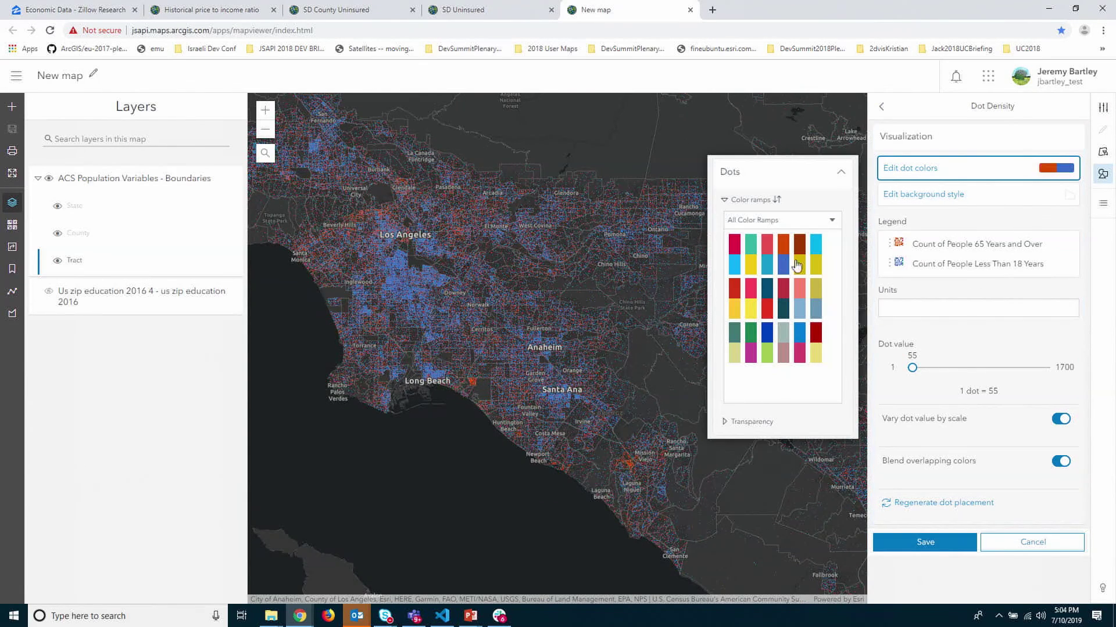
{"action": "left_click", "coordinate": [799, 264]}
{"action": "left_click", "coordinate": [817, 266]}
{"action": "left_click", "coordinate": [816, 287]}
{"action": "left_click", "coordinate": [801, 302]}
{"action": "left_click", "coordinate": [768, 307]}
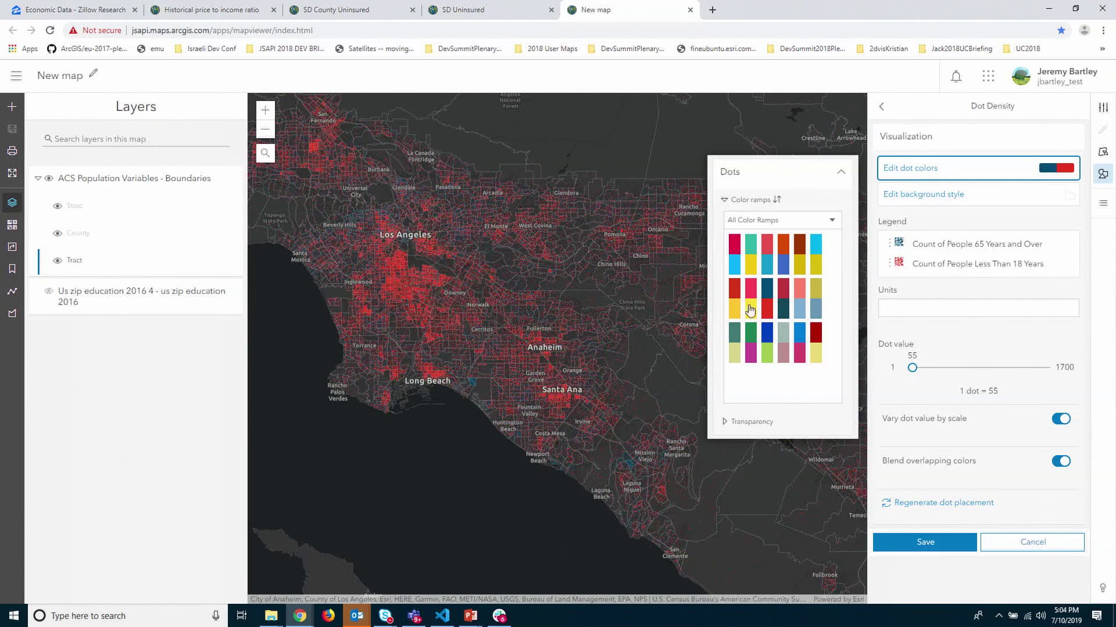
{"action": "left_click", "coordinate": [742, 270]}
{"action": "left_click", "coordinate": [906, 167]}
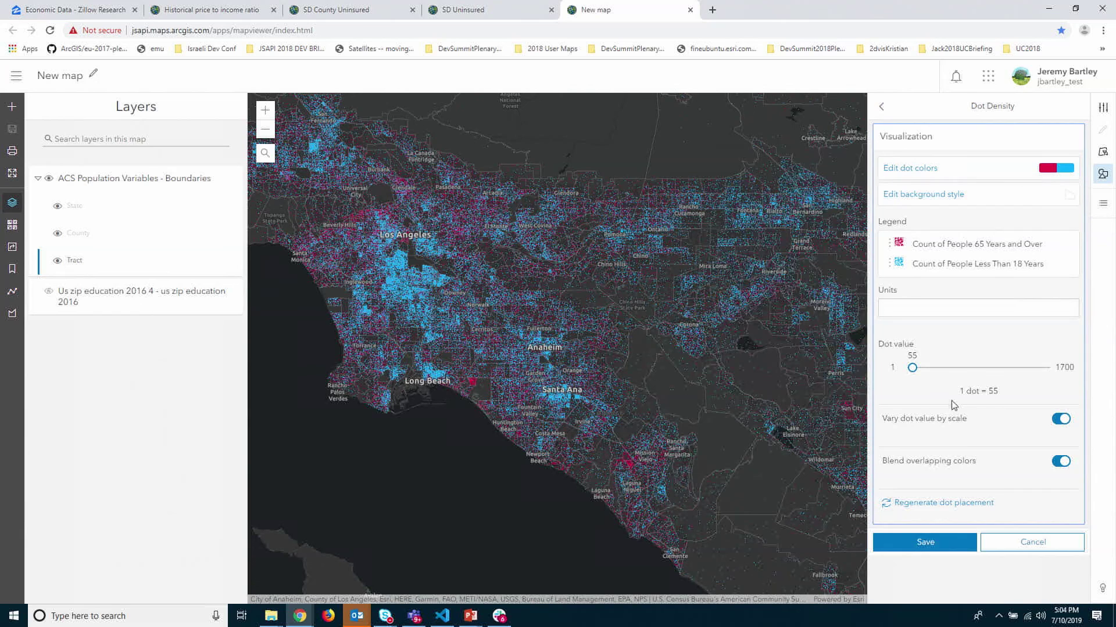
Lower the dot value to 1 for the Tract dot density style.
{"action": "left_click", "coordinate": [913, 367]}
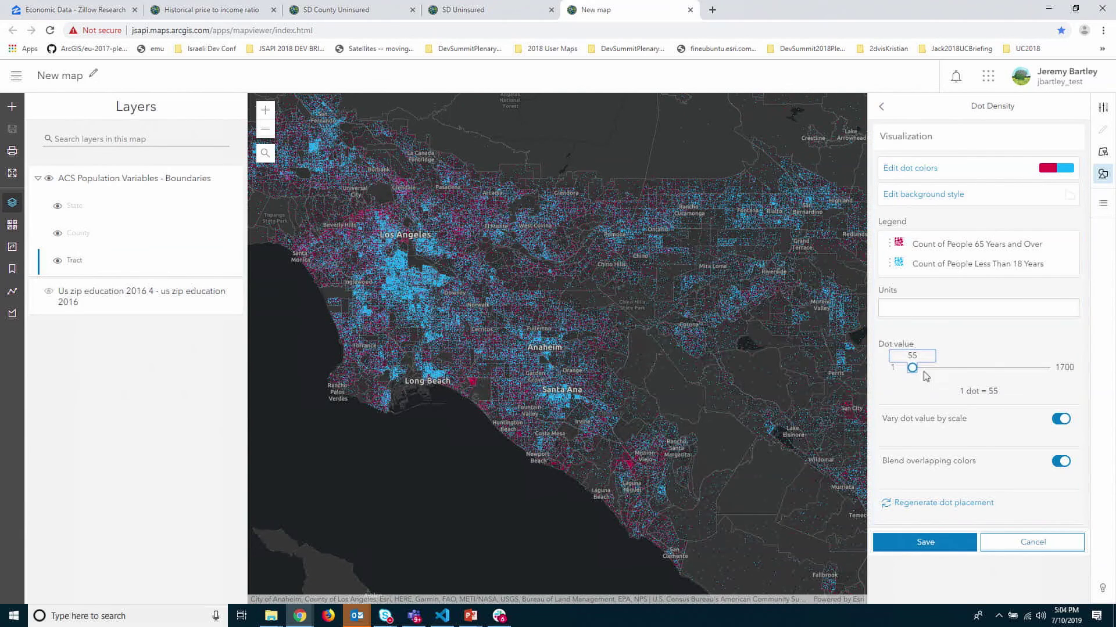
{"action": "key", "text": "Left"}
{"action": "key", "text": "Left"}
{"action": "key", "text": "Left"}
{"action": "key", "text": "Left"}
{"action": "key", "text": "Left"}
{"action": "key", "text": "Left"}
{"action": "key", "text": "Left"}
{"action": "key", "text": "Left"}
{"action": "key", "text": "Left"}
{"action": "key", "text": "Left"}
{"action": "key", "text": "Left"}
{"action": "key", "text": "Left"}
{"action": "key", "text": "Left"}
{"action": "key", "text": "Left"}
{"action": "key", "text": "Left"}
{"action": "key", "text": "Left"}
{"action": "key", "text": "Left"}
{"action": "key", "text": "Left"}
{"action": "key", "text": "Left"}
{"action": "key", "text": "Left"}
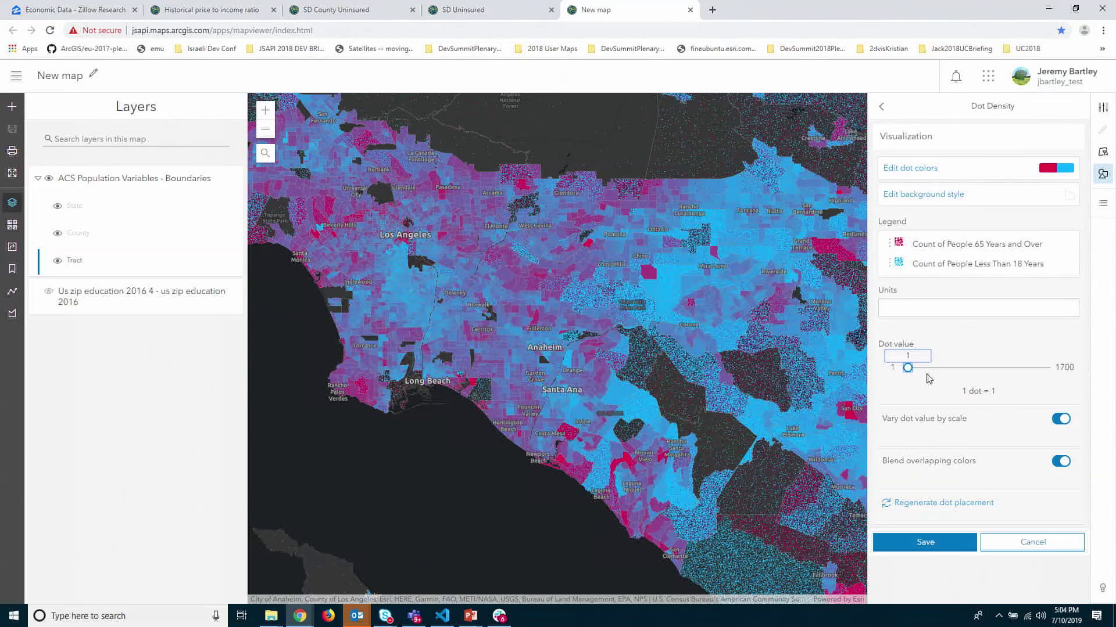
Raise the Tract dot density value to 85 people per dot.
{"action": "key", "text": "Right"}
{"action": "key", "text": "Right"}
{"action": "key", "text": "Right"}
{"action": "key", "text": "Right"}
{"action": "key", "text": "Right"}
{"action": "key", "text": "Right"}
{"action": "key", "text": "Right"}
{"action": "key", "text": "Right"}
{"action": "key", "text": "Right"}
{"action": "key", "text": "Right"}
{"action": "key", "text": "Right"}
{"action": "key", "text": "Right"}
{"action": "key", "text": "Right"}
{"action": "key", "text": "Right"}
{"action": "key", "text": "Right"}
{"action": "key", "text": "Right"}
{"action": "key", "text": "Right"}
{"action": "key", "text": "Right"}
{"action": "key", "text": "Right"}
{"action": "key", "text": "Right"}
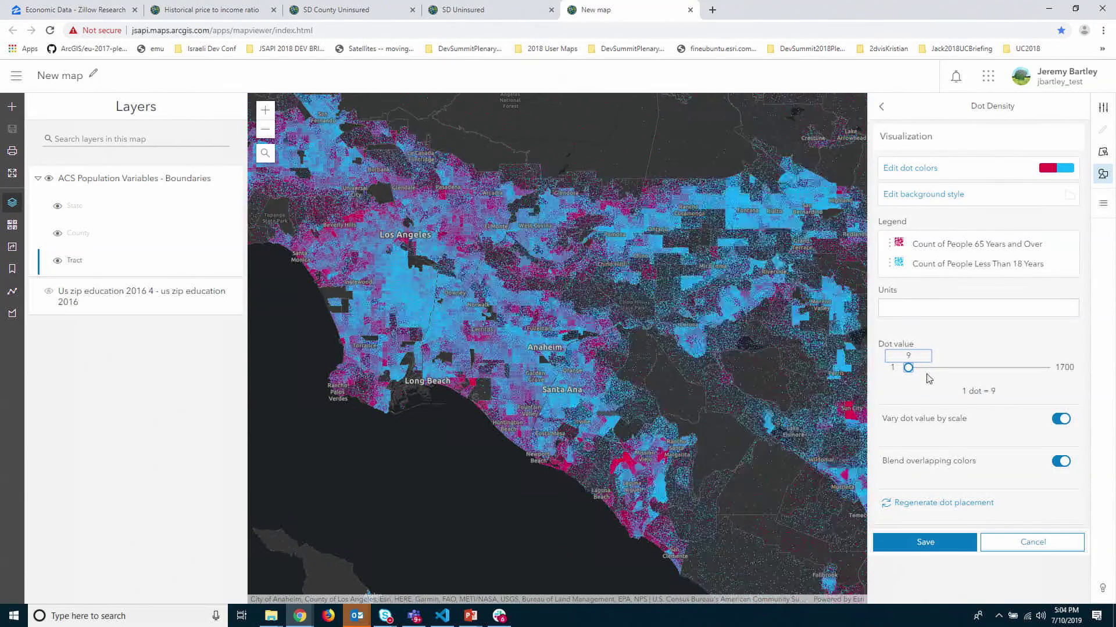
{"action": "key", "text": "Left"}
{"action": "key", "text": "Left"}
{"action": "key", "text": "Left"}
{"action": "key", "text": "Left"}
{"action": "key", "text": "Left"}
{"action": "key", "text": "Left"}
{"action": "key", "text": "Left"}
{"action": "key", "text": "Left"}
{"action": "key", "text": "Left"}
{"action": "key", "text": "Left"}
{"action": "key", "text": "Left"}
{"action": "key", "text": "Left"}
{"action": "key", "text": "Left"}
{"action": "key", "text": "Left"}
{"action": "key", "text": "Left"}
{"action": "key", "text": "Left"}
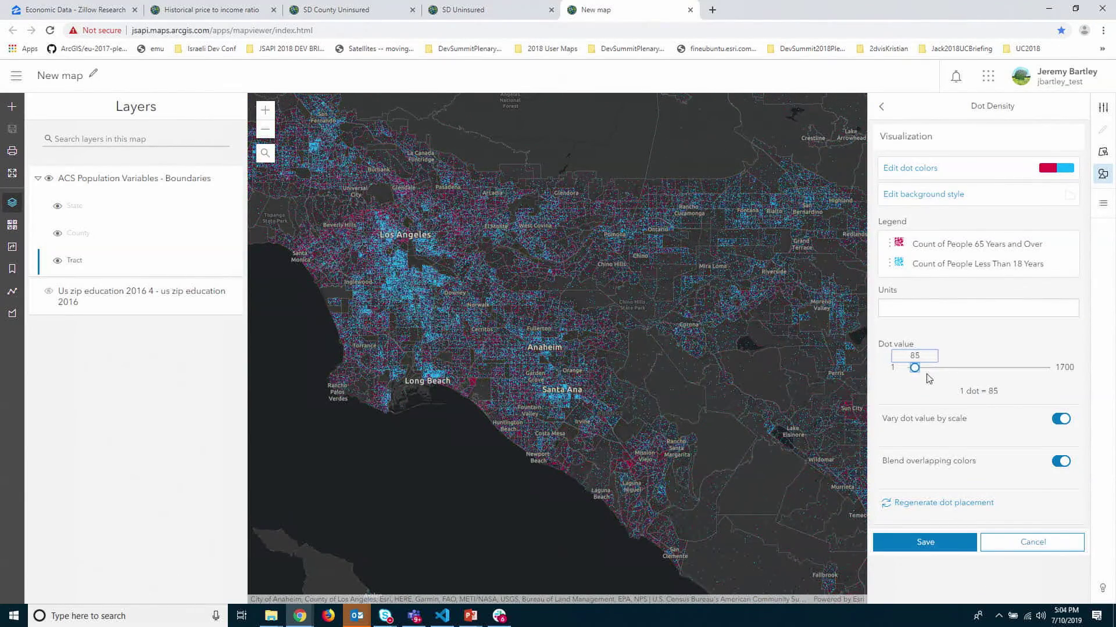
Fine-tune the Tract layer's dot density value, settling on 64 people per dot.
{"action": "key", "text": "Right"}
{"action": "key", "text": "Right"}
{"action": "key", "text": "Left"}
{"action": "key", "text": "Left"}
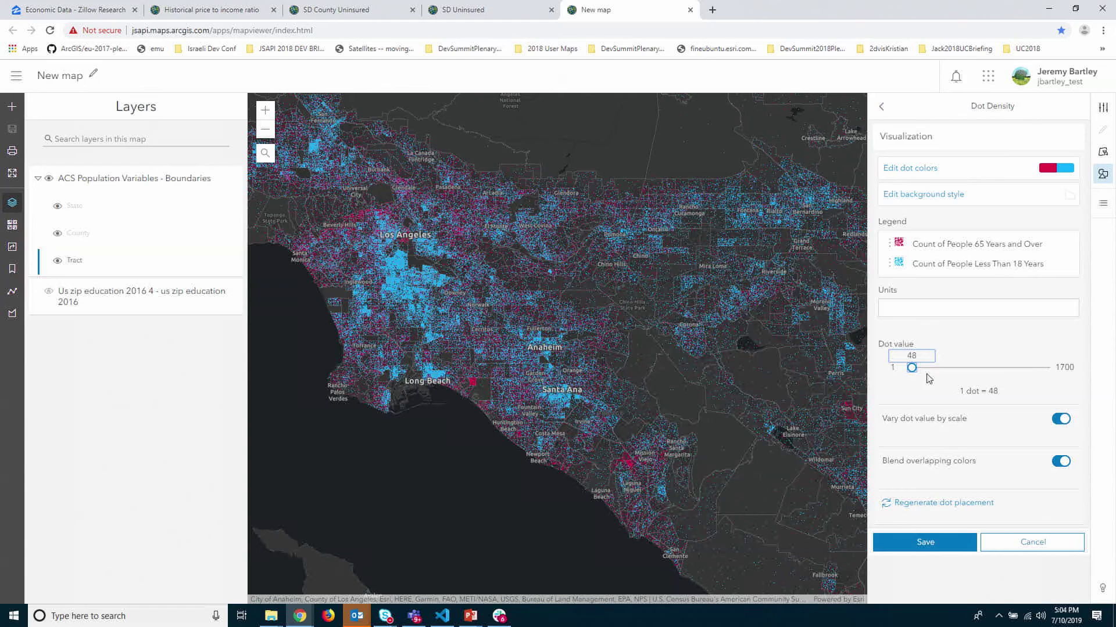
{"action": "key", "text": "Right"}
{"action": "key", "text": "Right"}
{"action": "key", "text": "Right"}
{"action": "key", "text": "Right"}
{"action": "key", "text": "Right"}
{"action": "key", "text": "Right"}
{"action": "key", "text": "Right"}
{"action": "key", "text": "Right"}
{"action": "key", "text": "Right"}
{"action": "key", "text": "Right"}
{"action": "key", "text": "Right"}
{"action": "key", "text": "Right"}
{"action": "key", "text": "Right"}
{"action": "key", "text": "Right"}
{"action": "key", "text": "Right"}
{"action": "key", "text": "Right"}
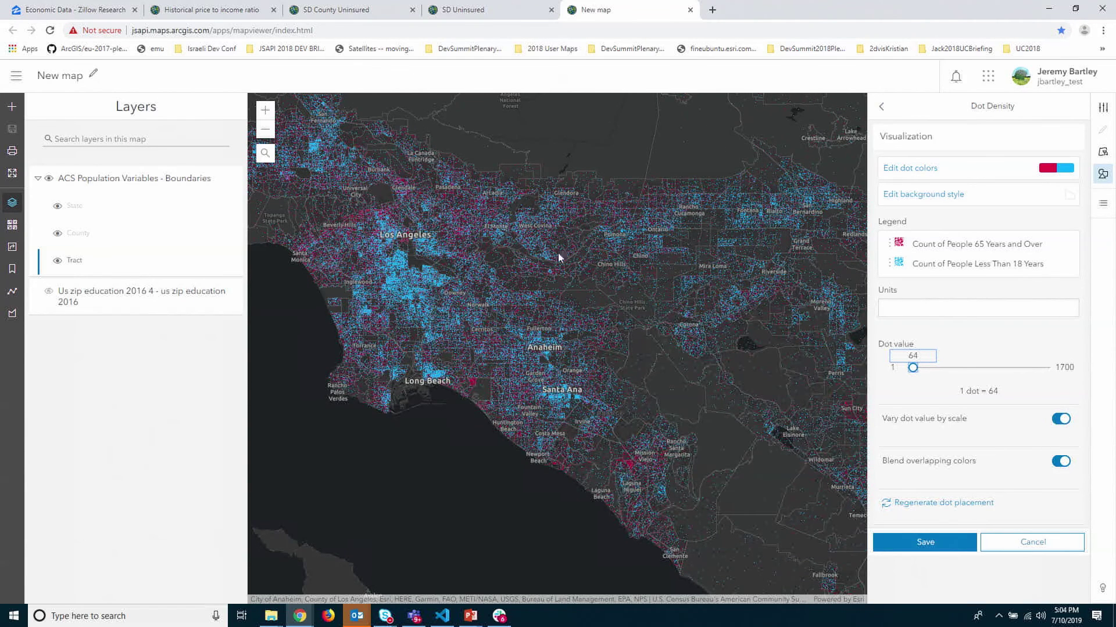
Display the map legend and examine how the dot value varies between map scales around Anaheim and Los Angeles.
{"action": "left_click", "coordinate": [265, 110]}
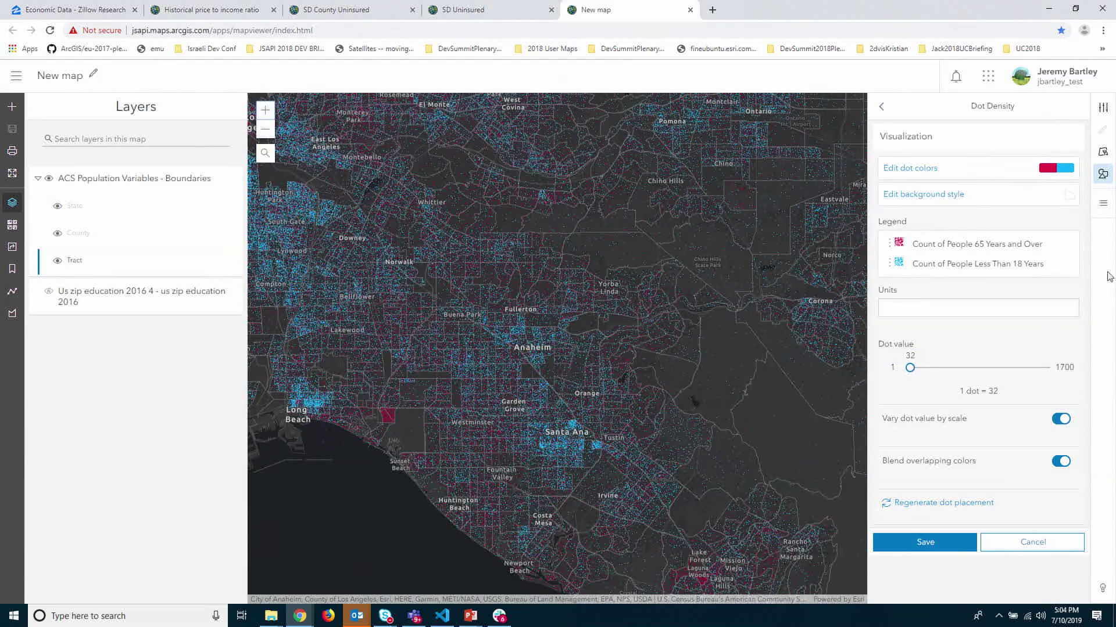
{"action": "left_click", "coordinate": [1103, 202]}
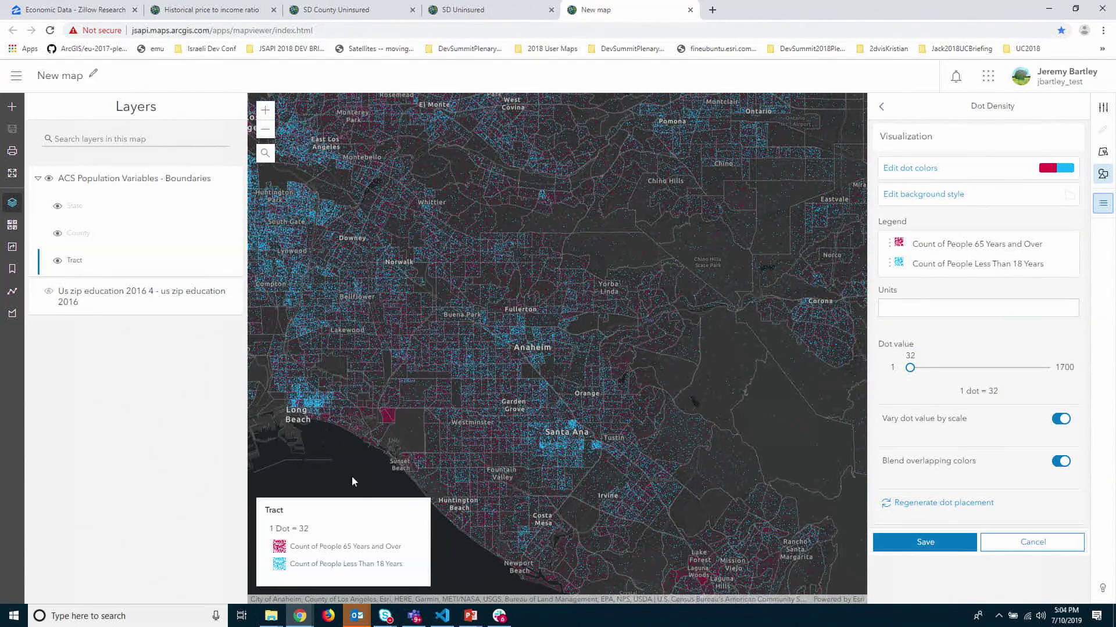
{"action": "left_click", "coordinate": [265, 110]}
{"action": "left_click_drag", "start_coordinate": [420, 349], "coordinate": [636, 309]}
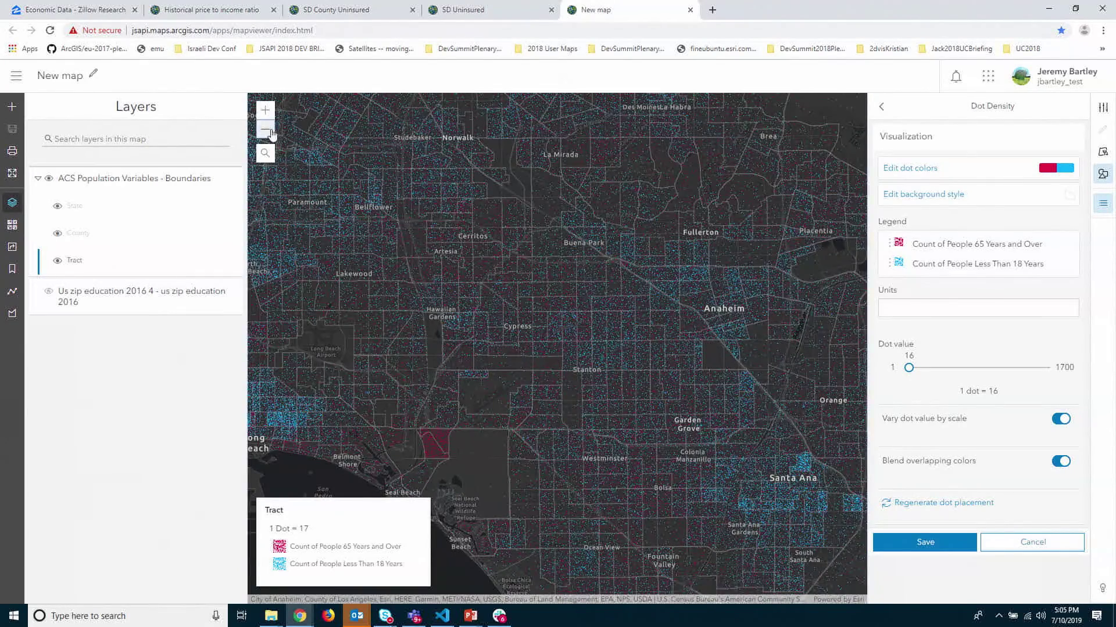
{"action": "left_click", "coordinate": [265, 130]}
{"action": "left_click", "coordinate": [265, 130]}
{"action": "left_click_drag", "start_coordinate": [576, 222], "coordinate": [524, 265]}
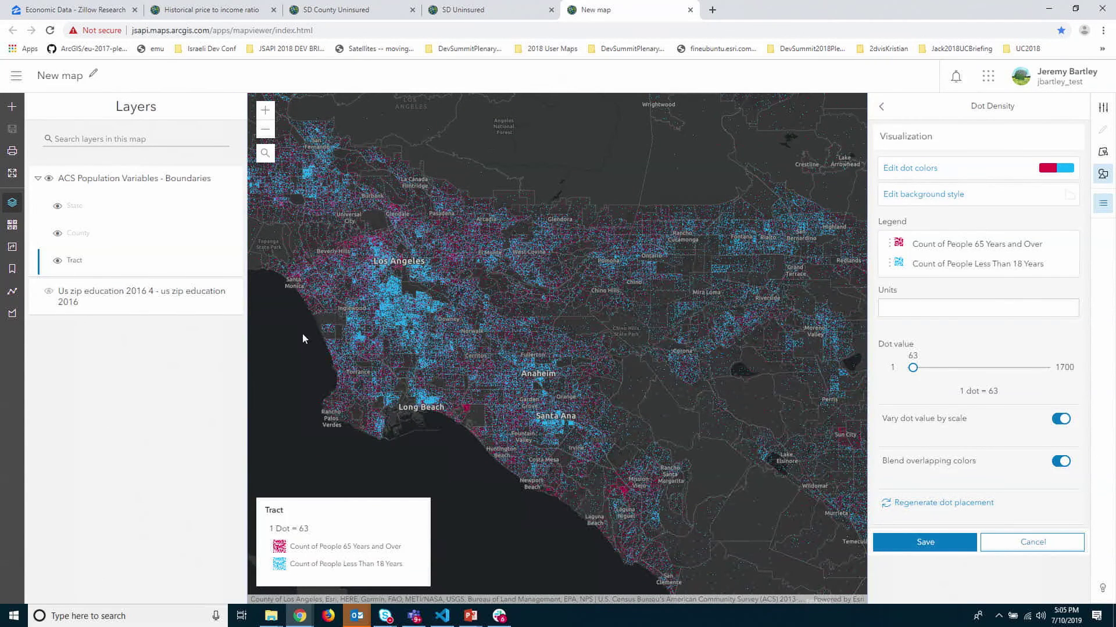
Add a bookmark titled LA for a closer map view covering Los Angeles and Long Beach.
{"action": "scroll", "coordinate": [326, 372], "scroll_direction": "up", "scroll_amount": 2}
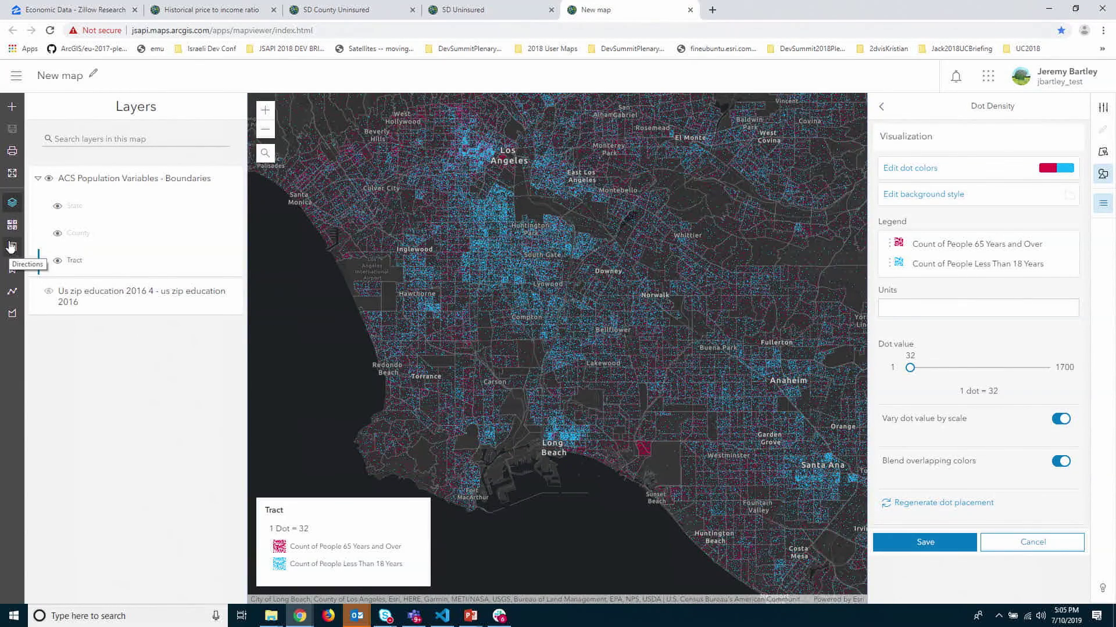
{"action": "left_click", "coordinate": [12, 268]}
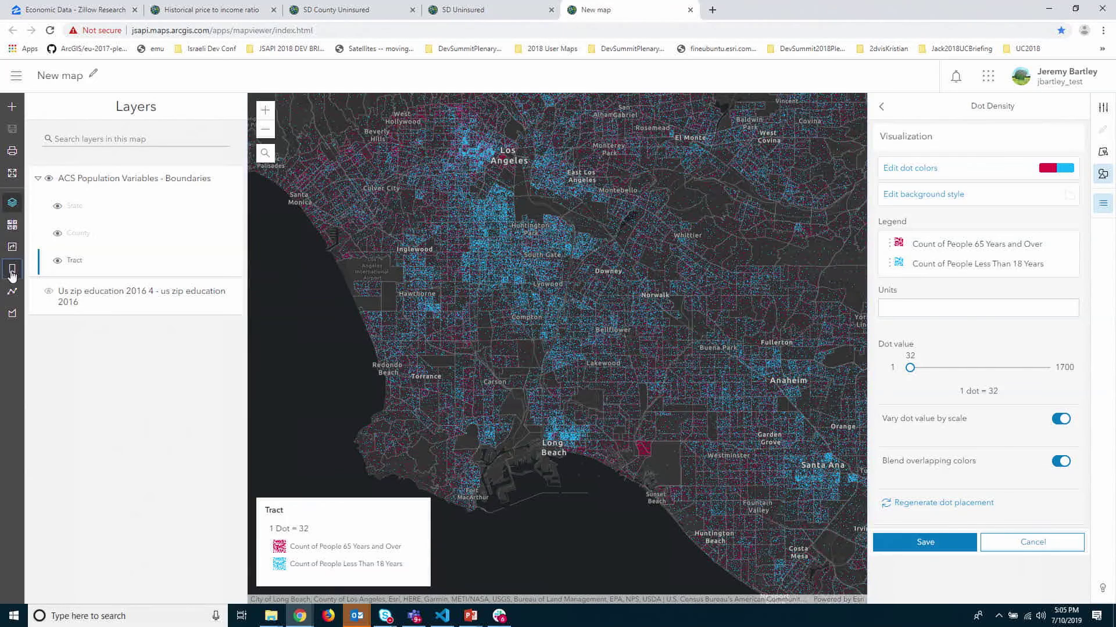
{"action": "left_click", "coordinate": [56, 252]}
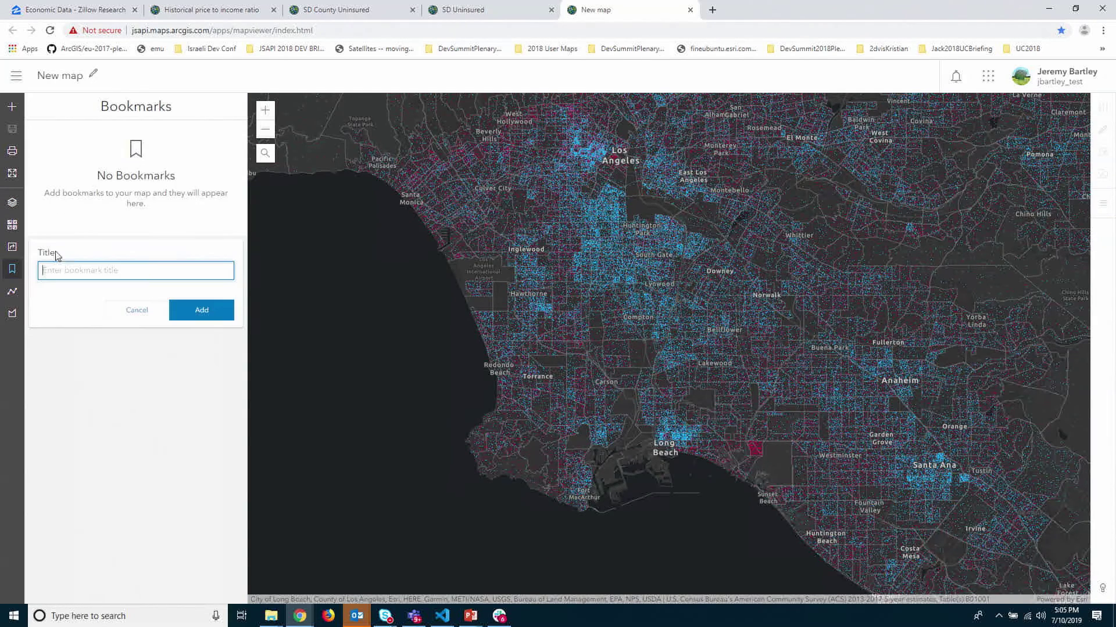
{"action": "type", "text": "So"}
{"action": "key", "text": "BackSpace"}
{"action": "key", "text": "BackSpace"}
{"action": "type", "text": "LA"}
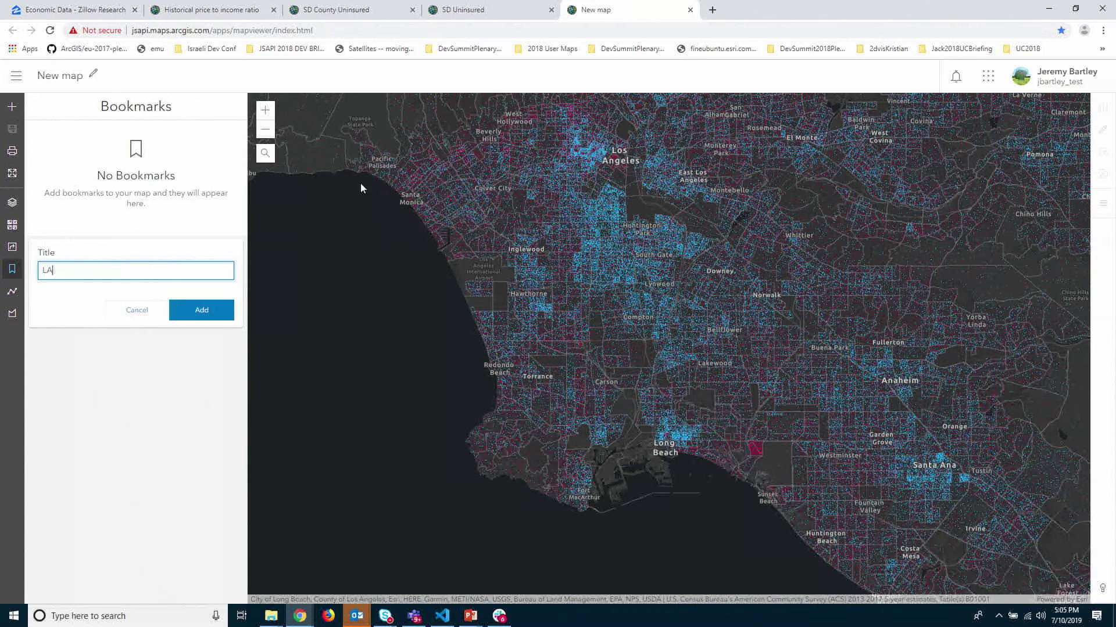
{"action": "left_click", "coordinate": [217, 310]}
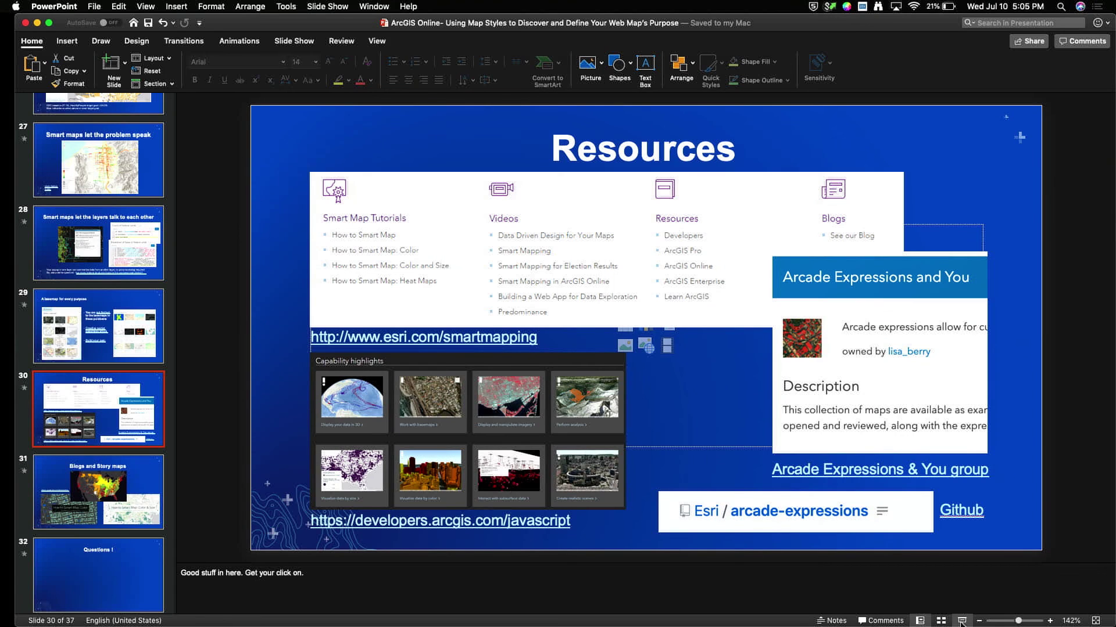
Start the PowerPoint slide show from the Resources slide.
{"action": "left_click", "coordinate": [962, 621]}
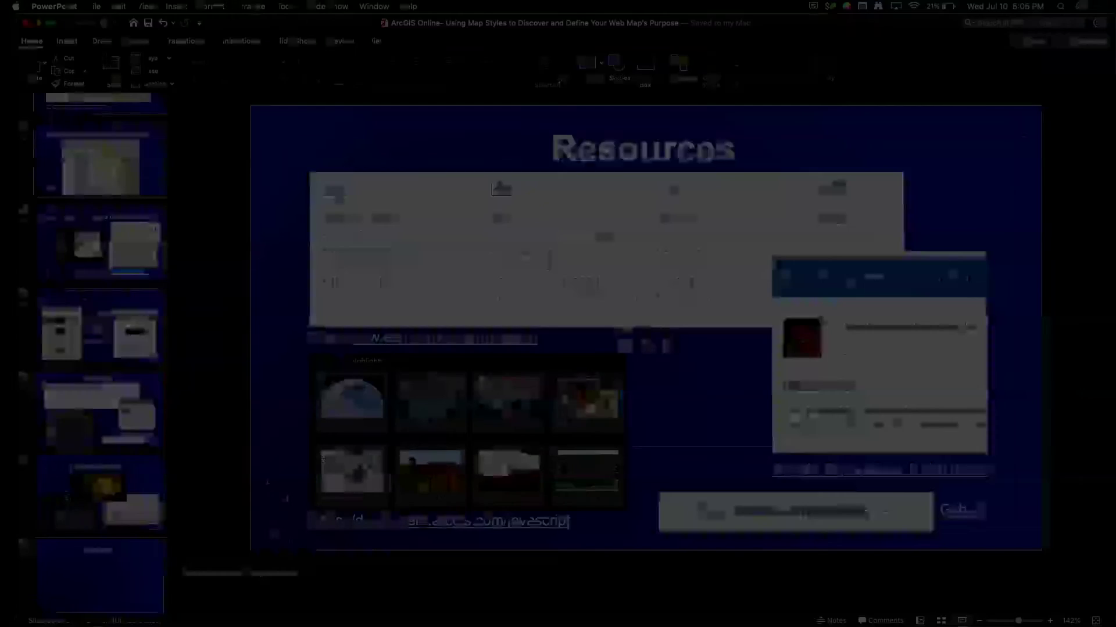